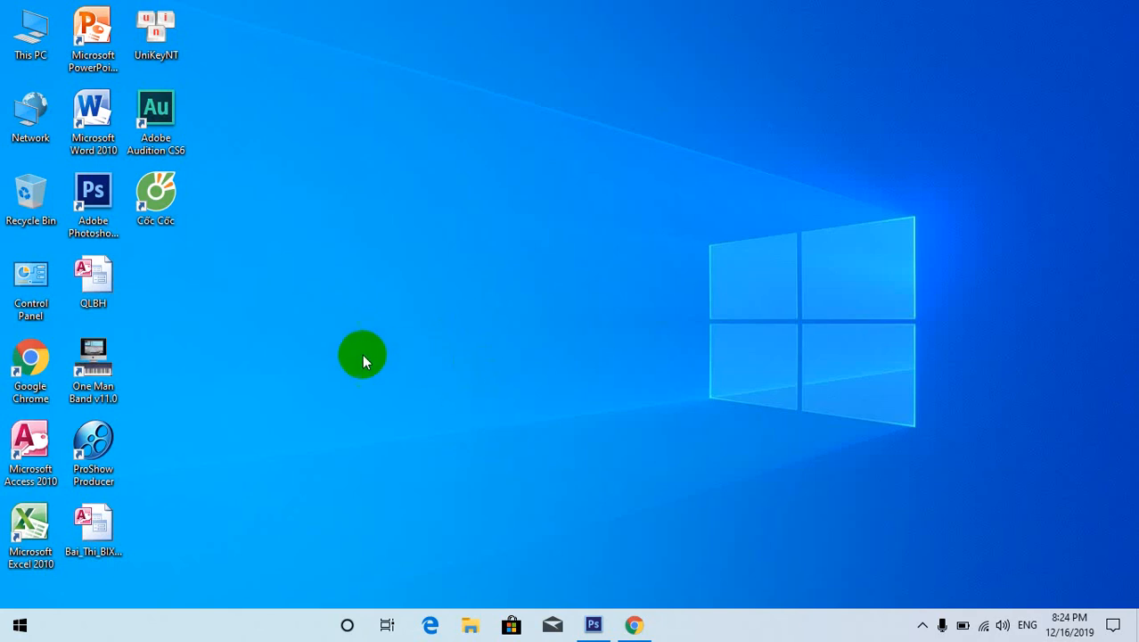
Switch to Chrome and search YouTube for the channel ພື້ນຖານ ໄອທີ.
left_click(640, 630)
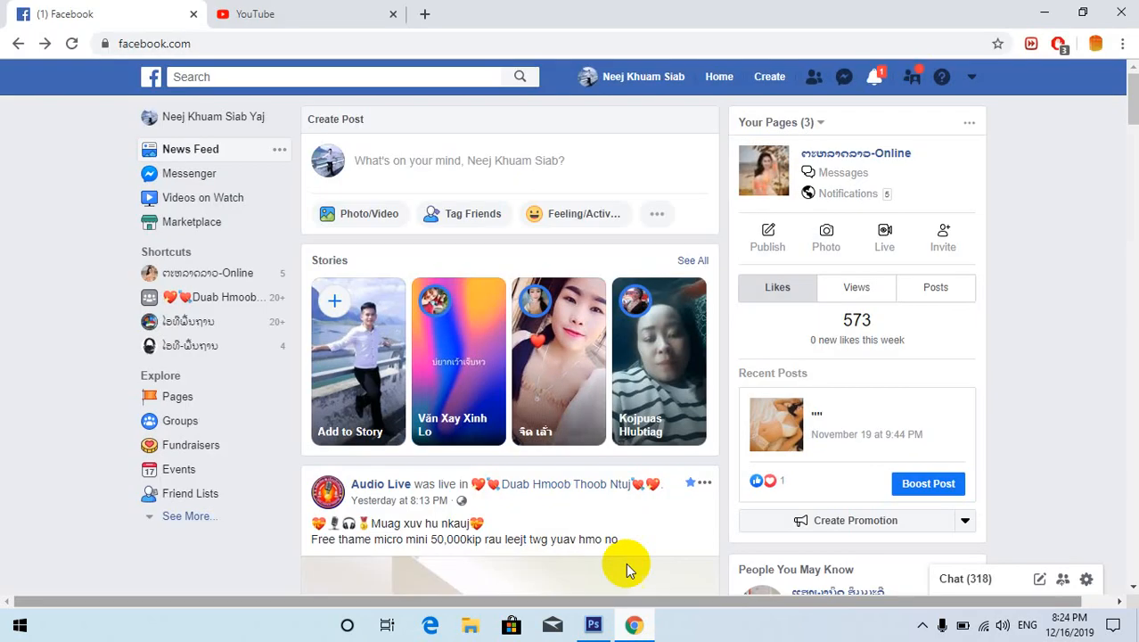
left_click(285, 13)
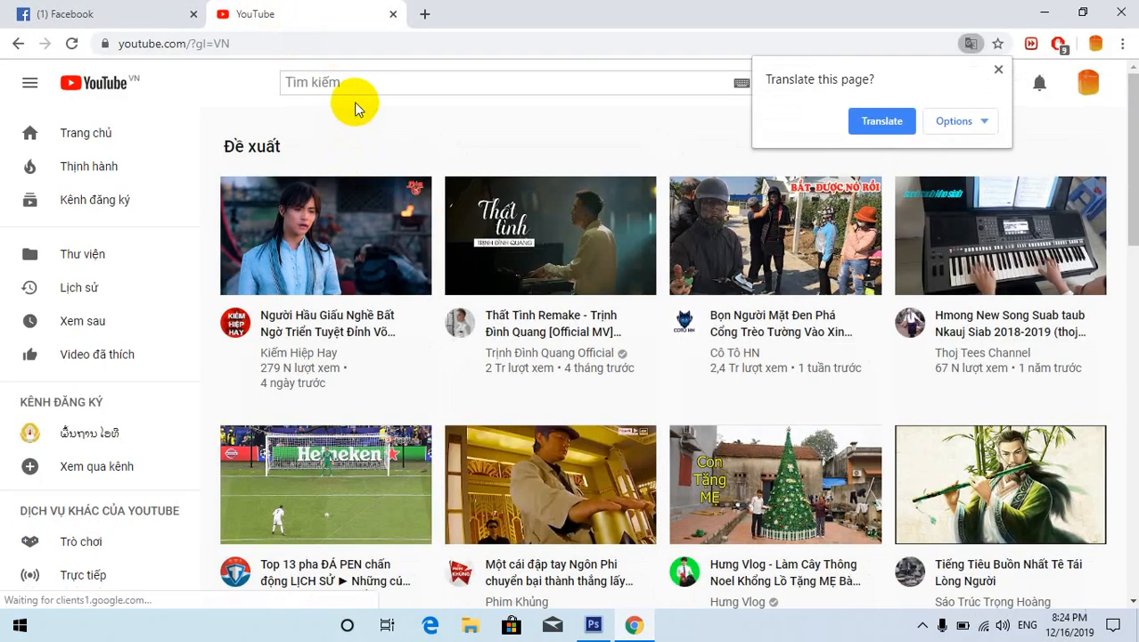
left_click(347, 82)
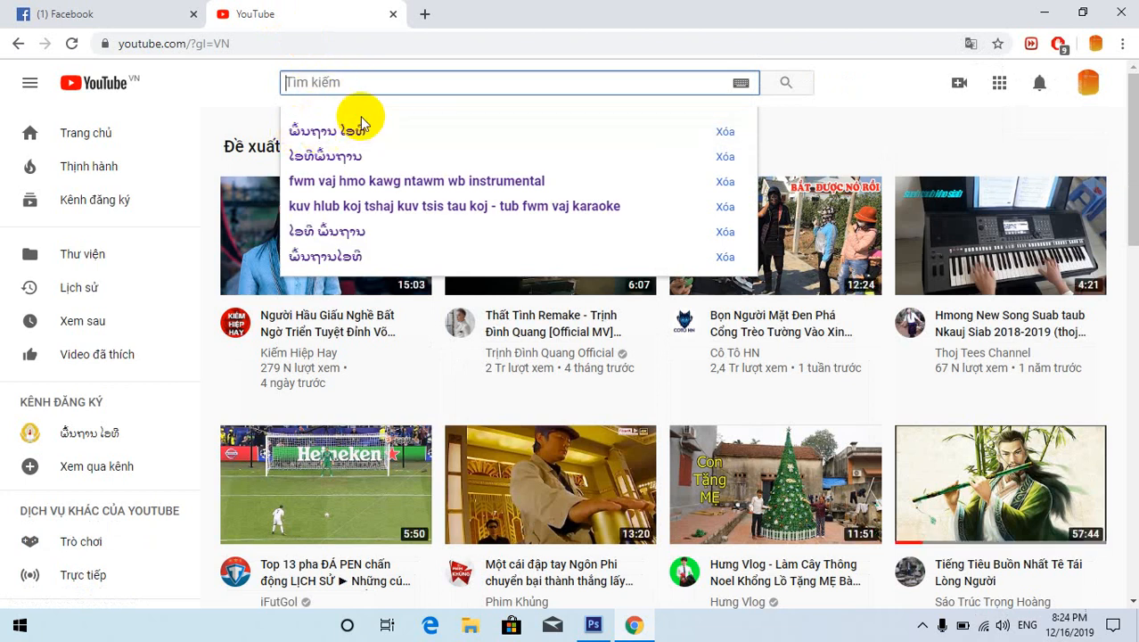
left_click(331, 132)
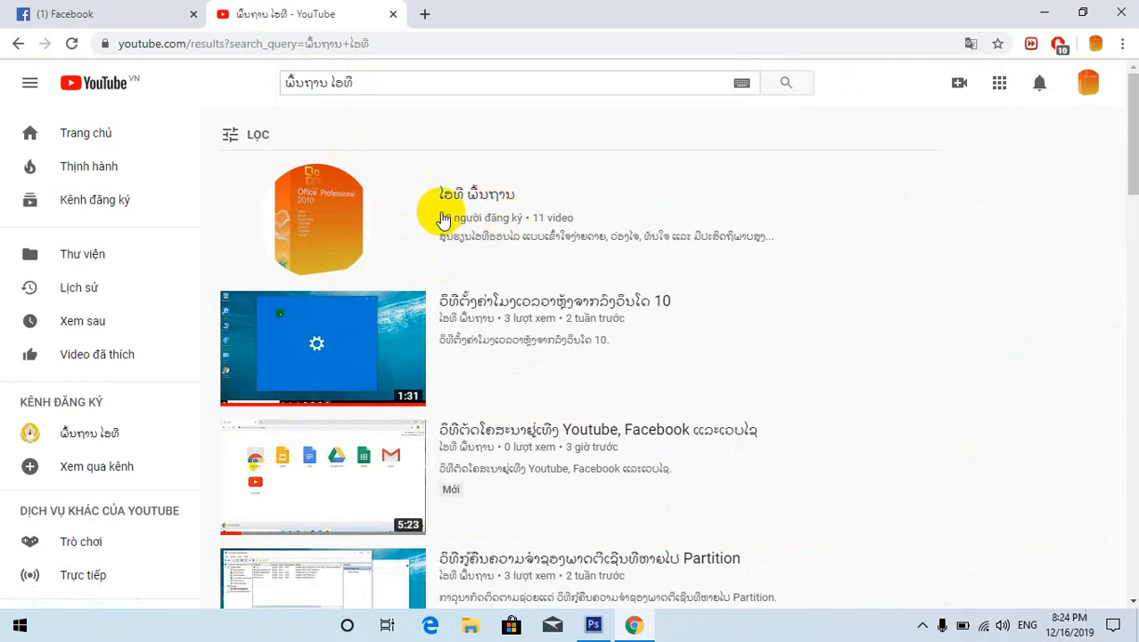
left_click(1046, 12)
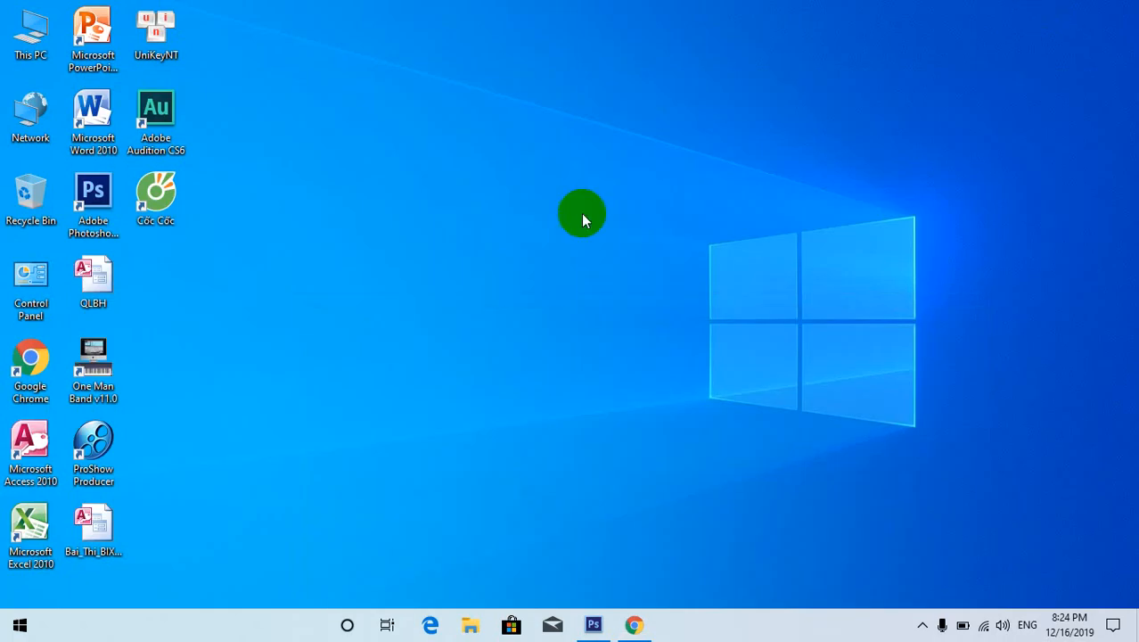
Open The Herbal Power King's Facebook page in Chrome and view its round eagle logo in the profile picture.
left_click(634, 624)
left_click(72, 14)
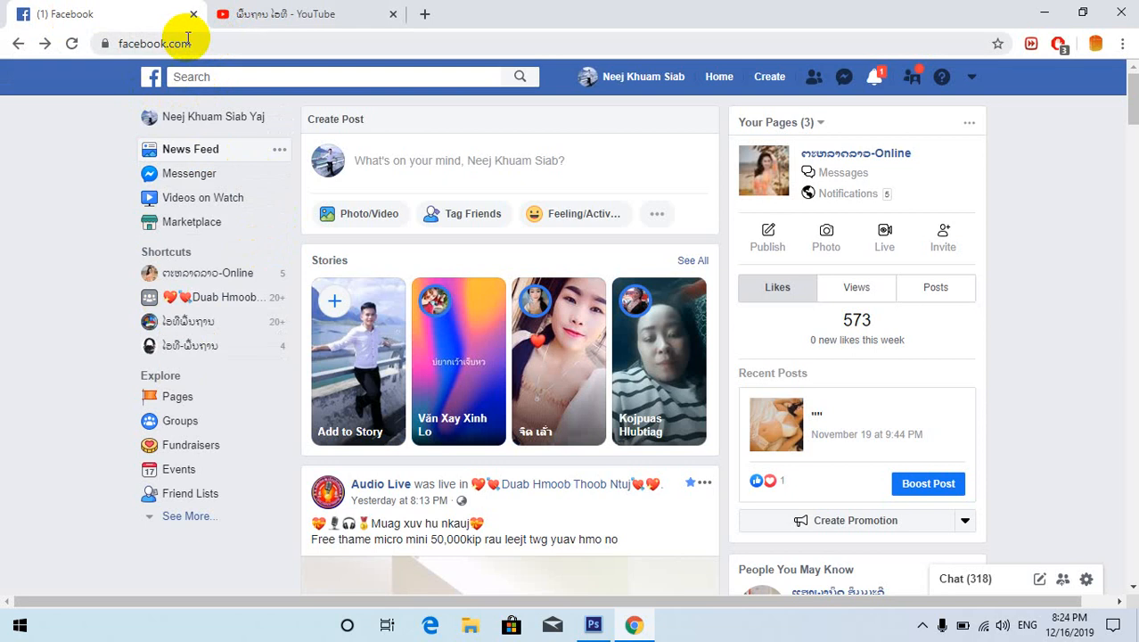
left_click(211, 77)
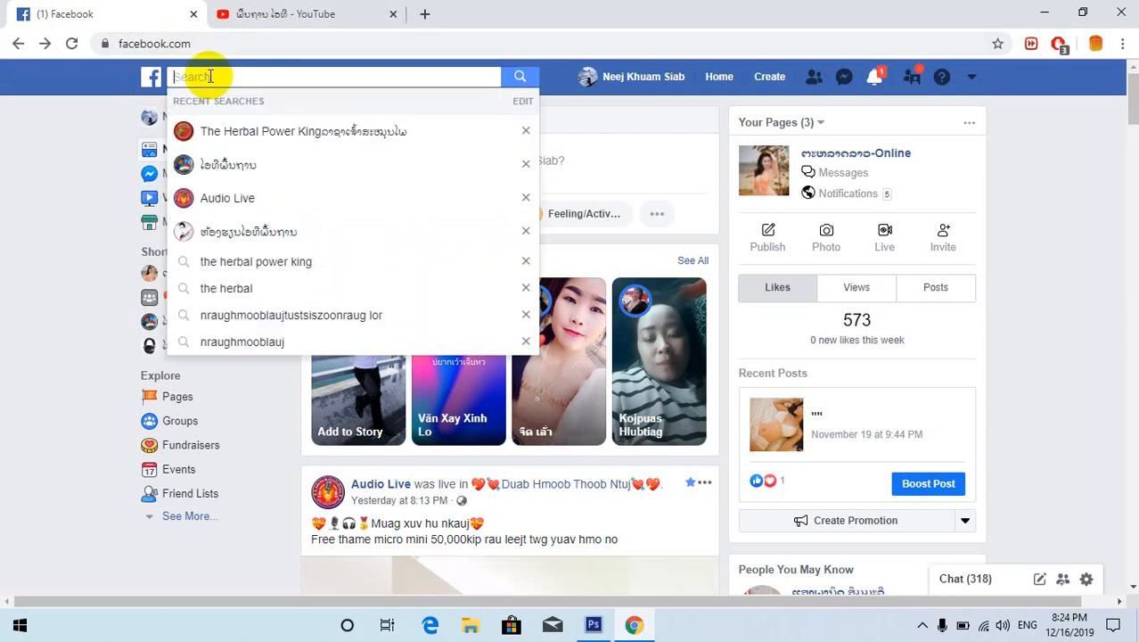
left_click(209, 131)
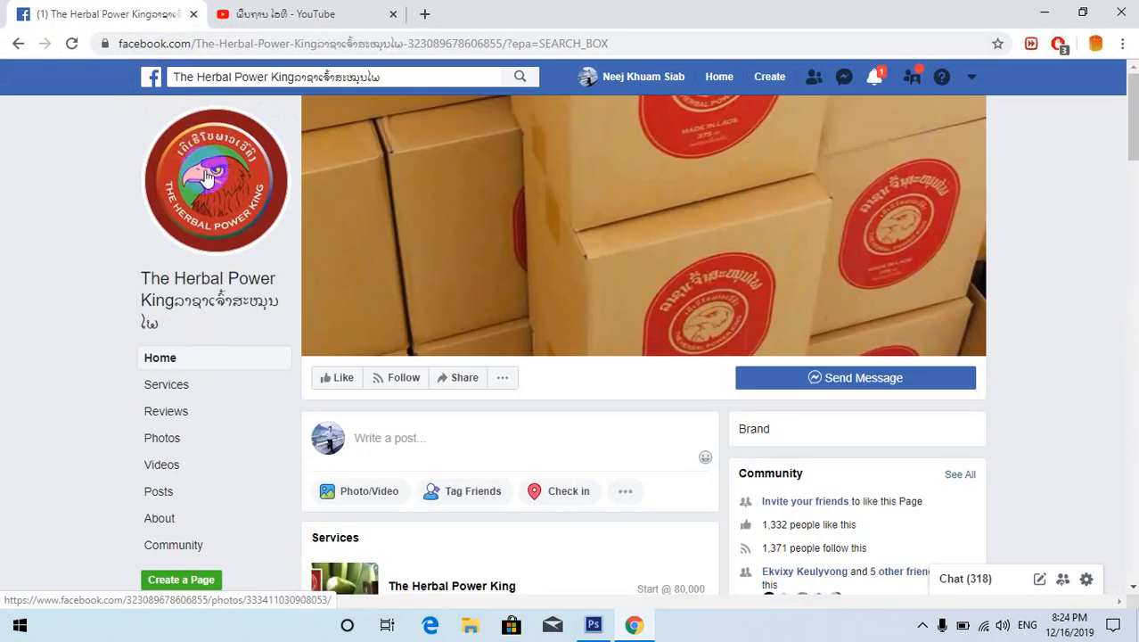
left_click(187, 212)
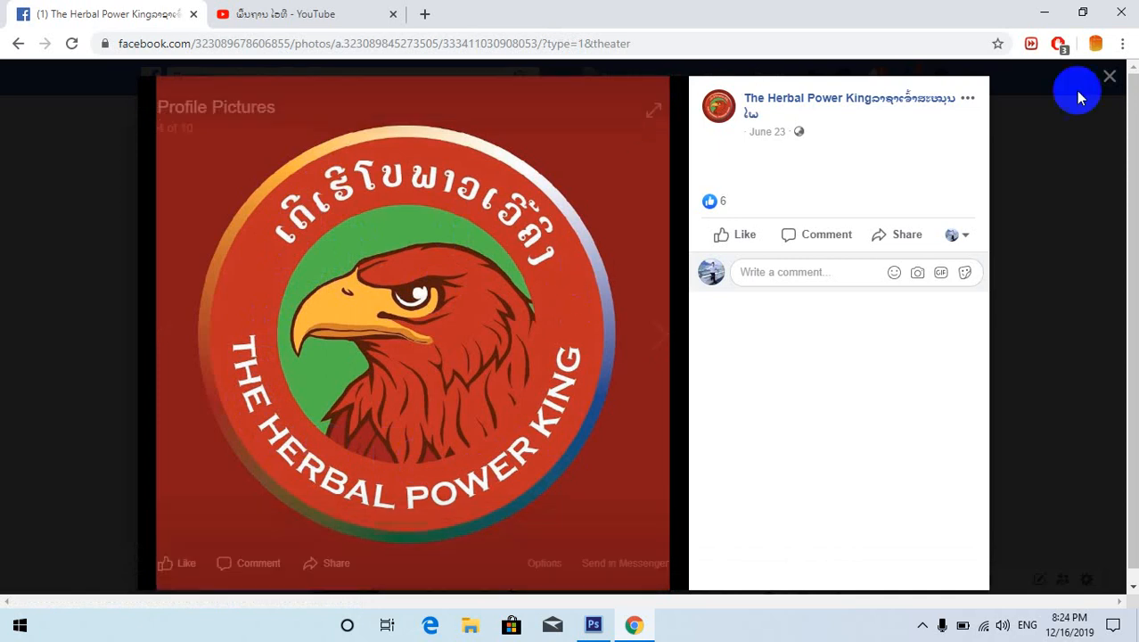
left_click(1110, 75)
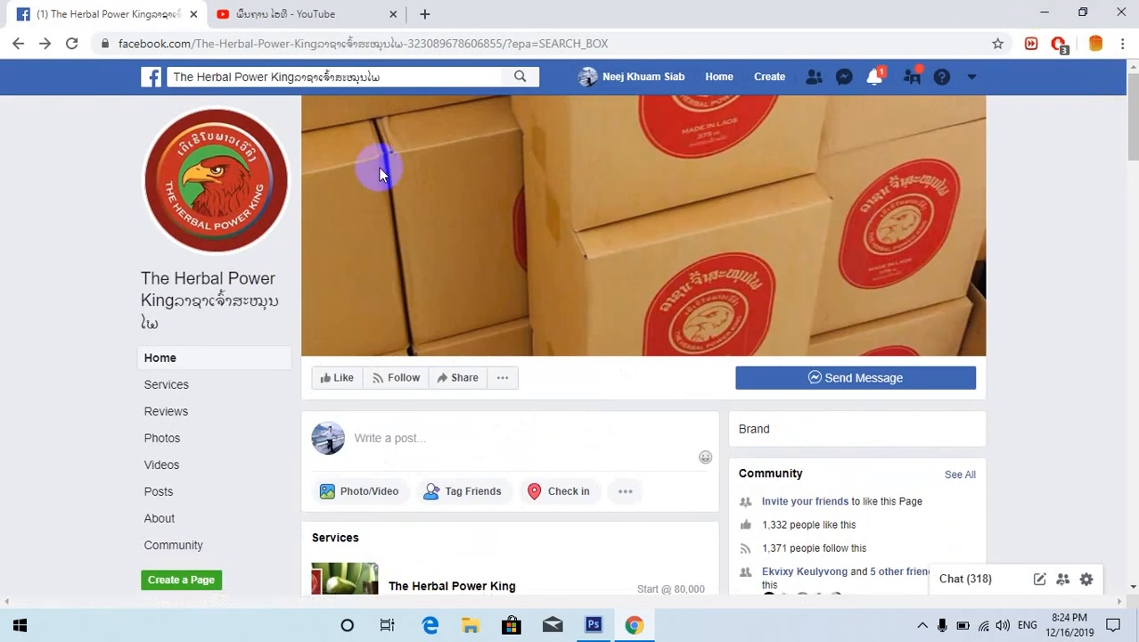
left_click(210, 175)
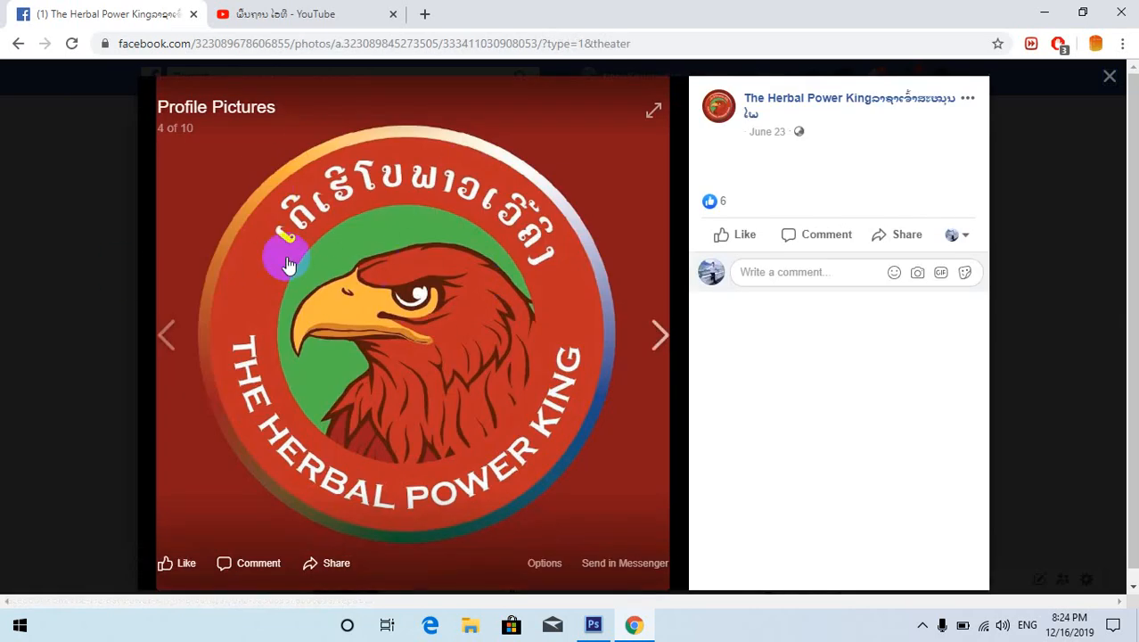
left_click(1027, 9)
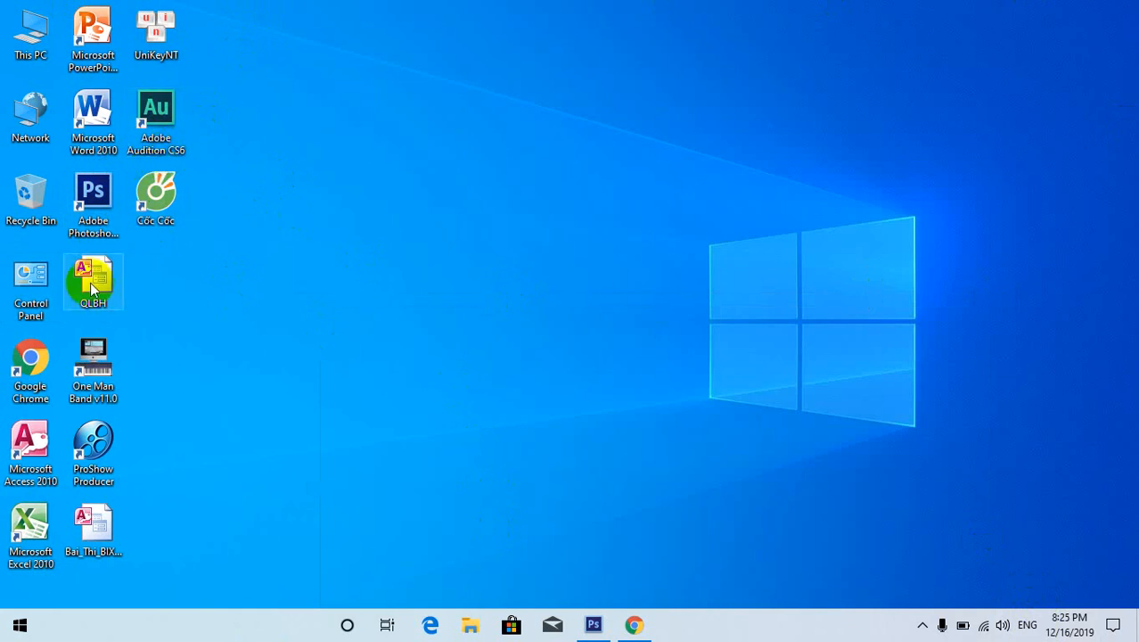
Switch to Photoshop and create a new document 20 cm wide and 20 cm high.
left_click(593, 626)
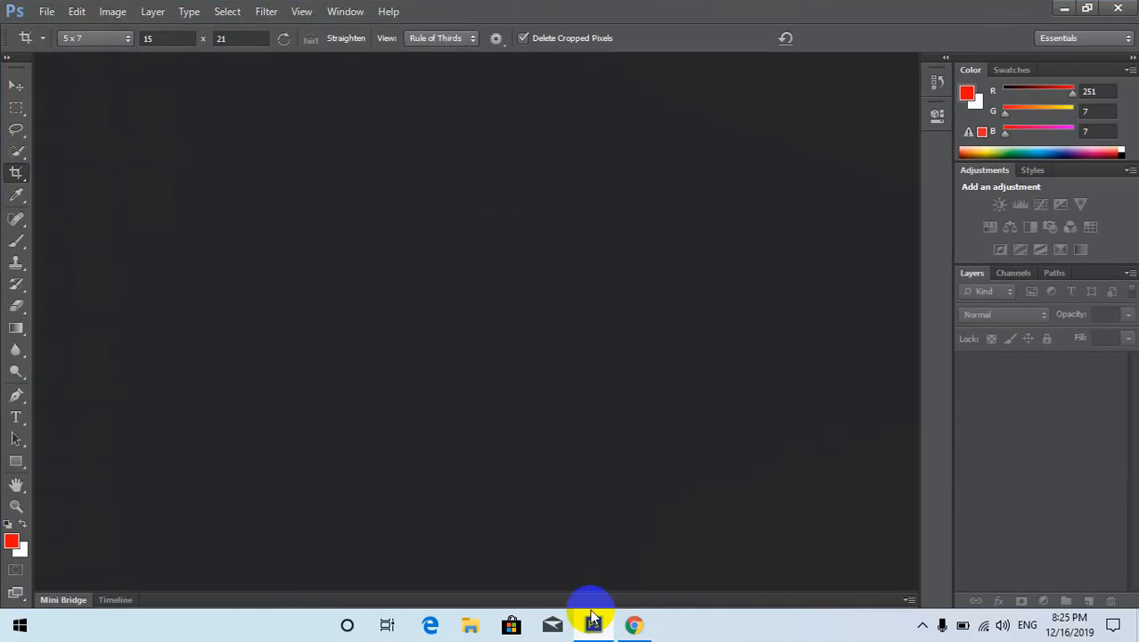
left_click(49, 12)
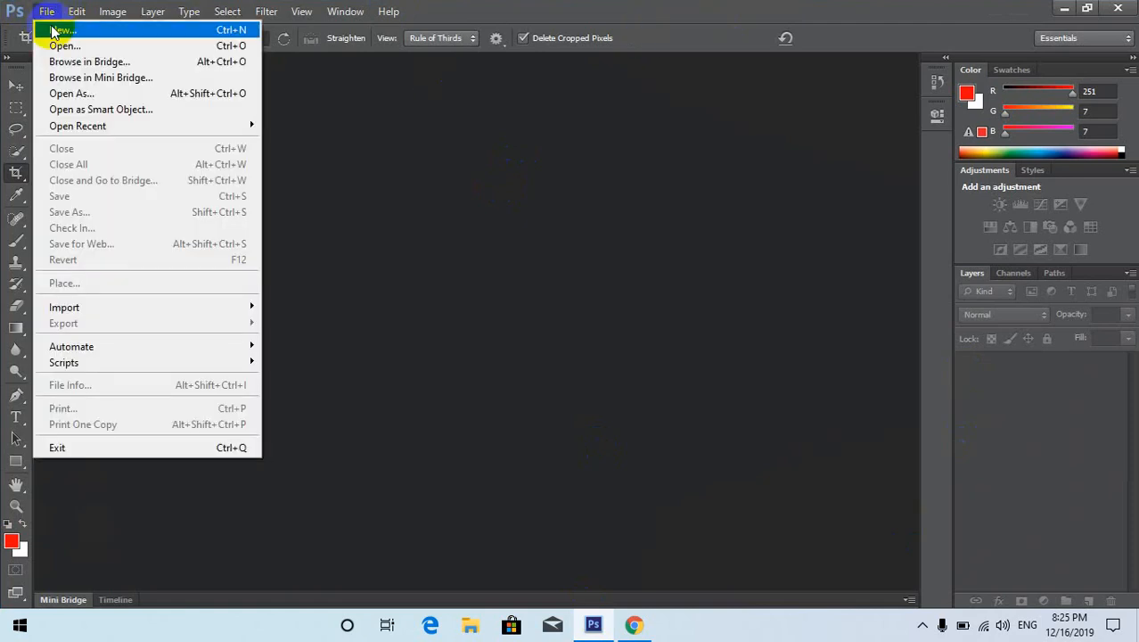
left_click(55, 31)
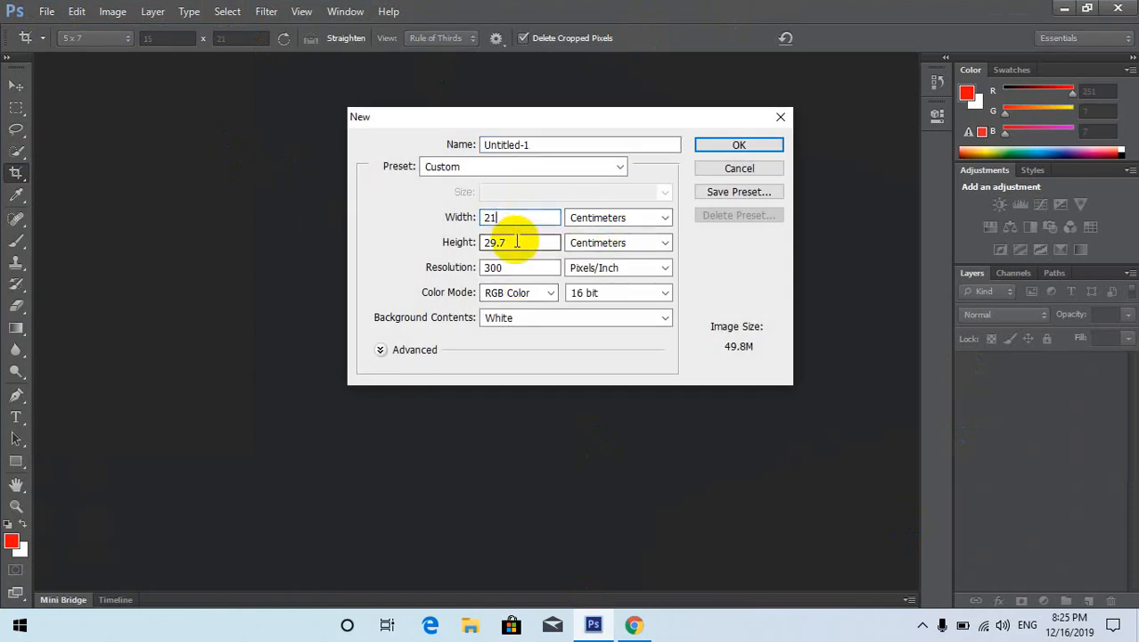
left_click_drag(504, 218, 442, 224)
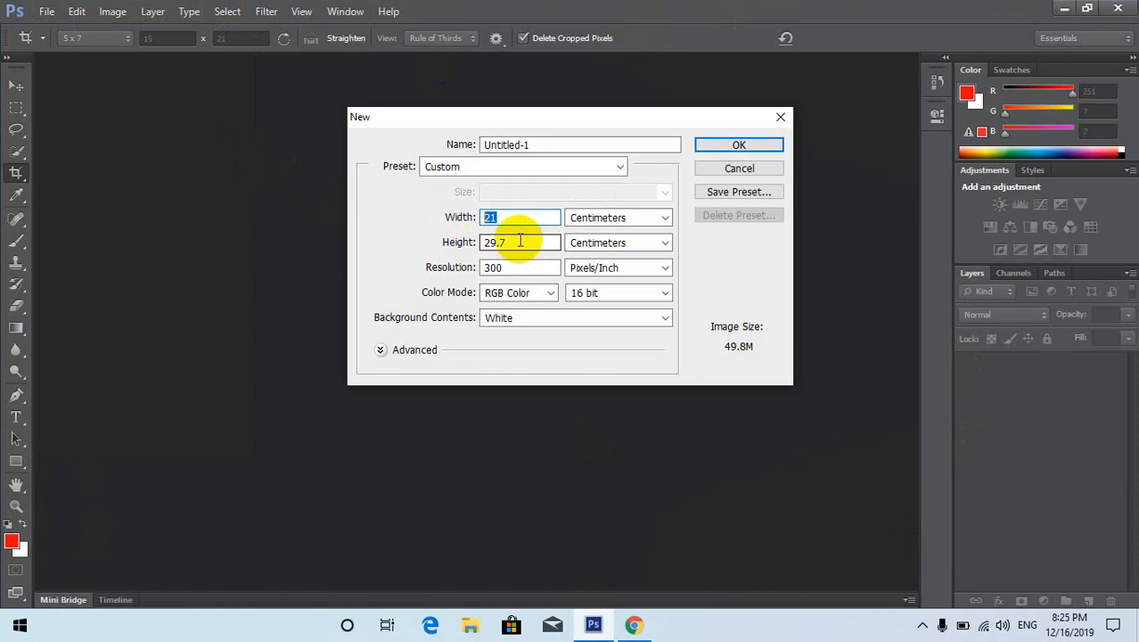
left_click_drag(518, 241, 334, 250)
left_click_drag(502, 217, 437, 220)
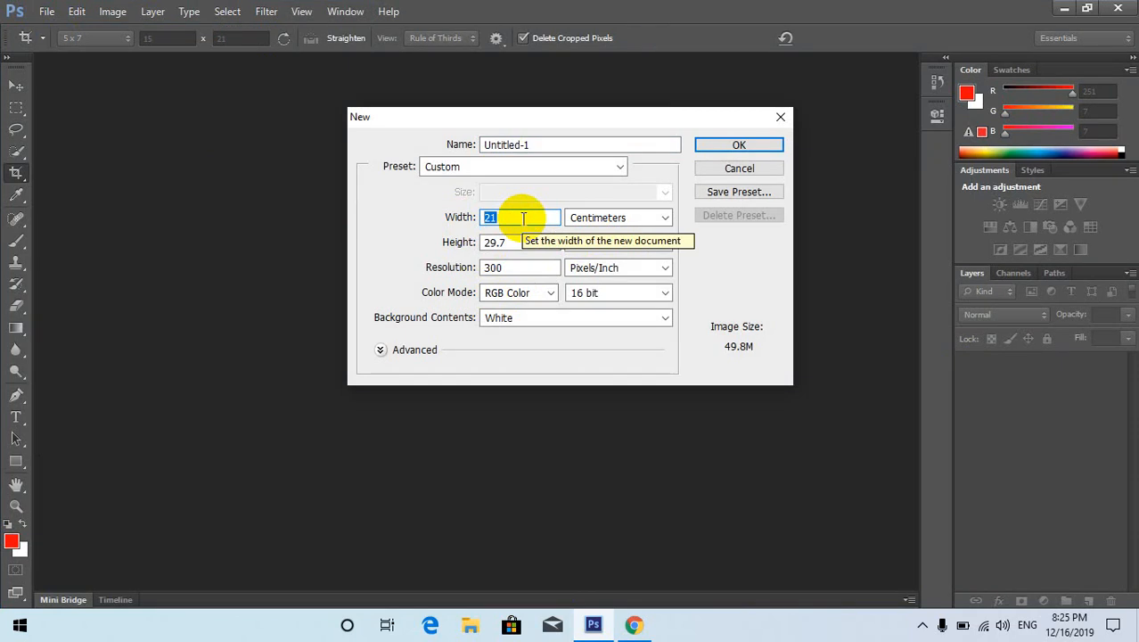
type("2")
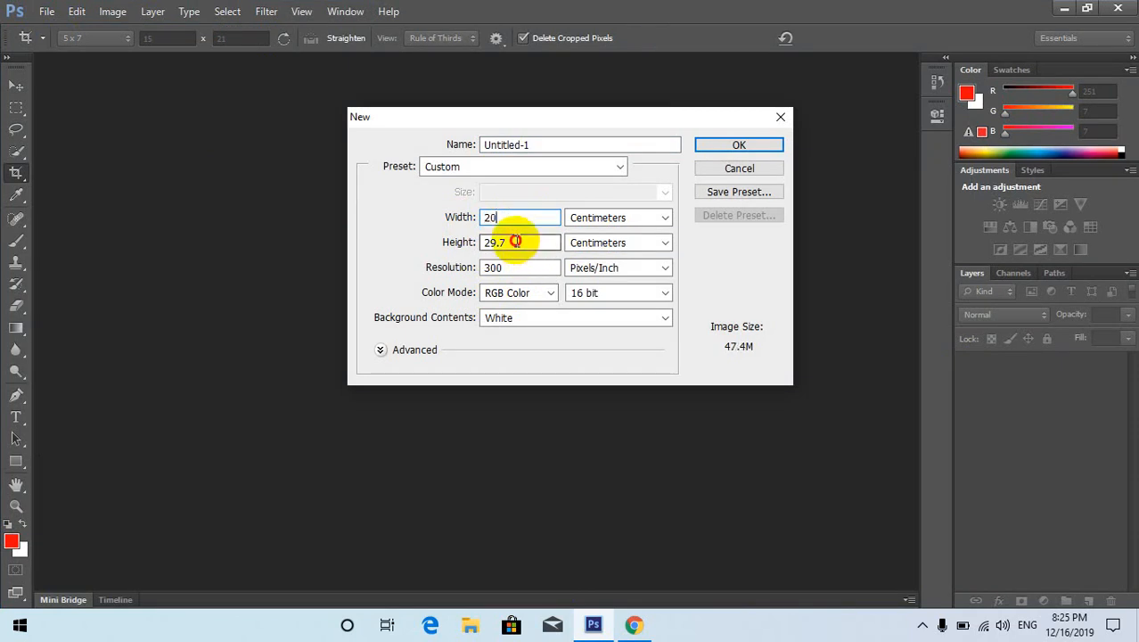
double_click(507, 242)
type("20")
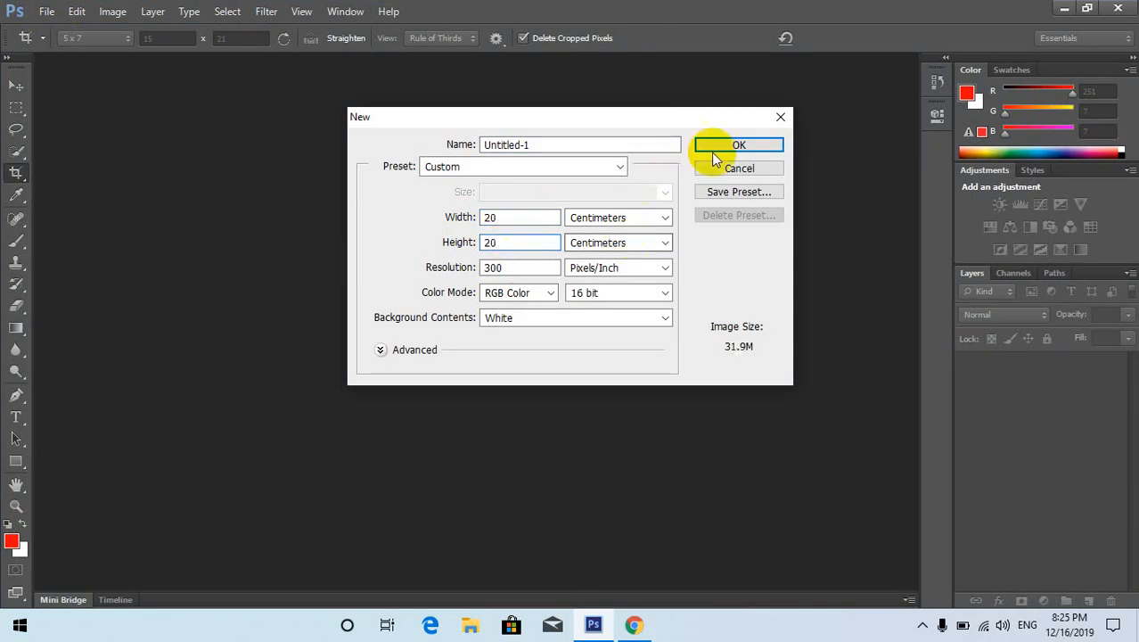
left_click(724, 145)
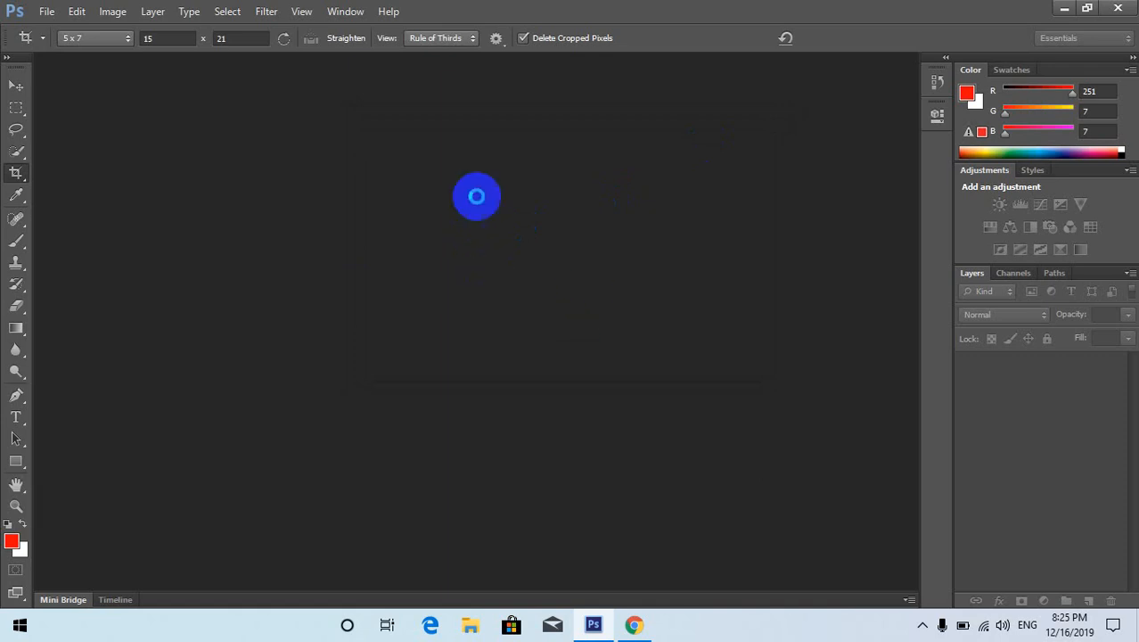
Leave the Crop tool by activating the Move tool on the blank canvas.
left_click(593, 624)
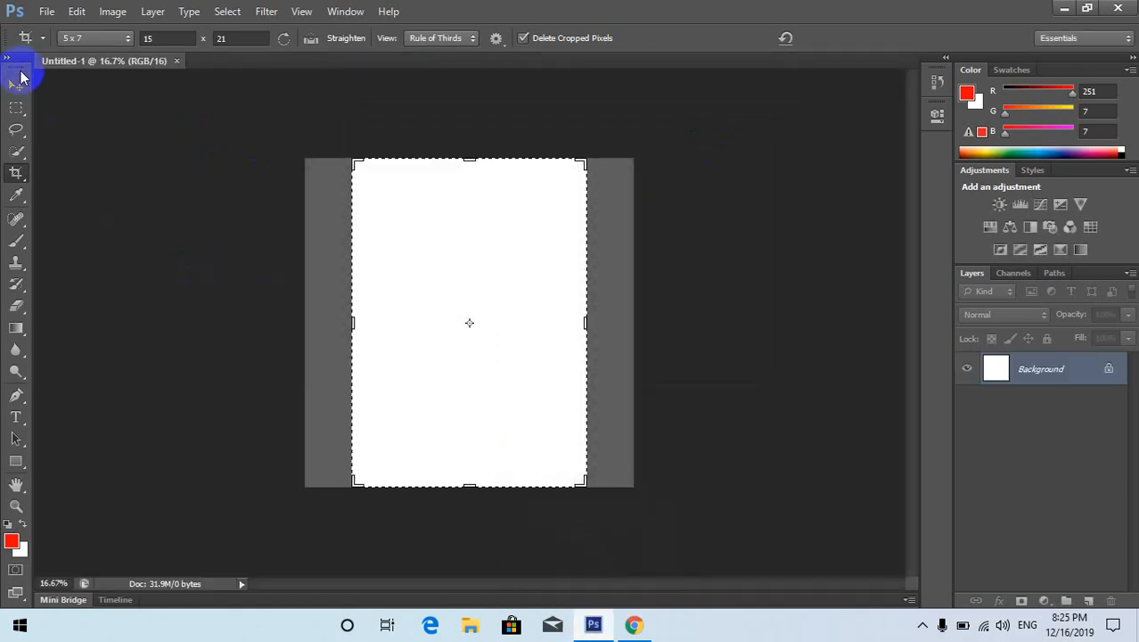
left_click(16, 85)
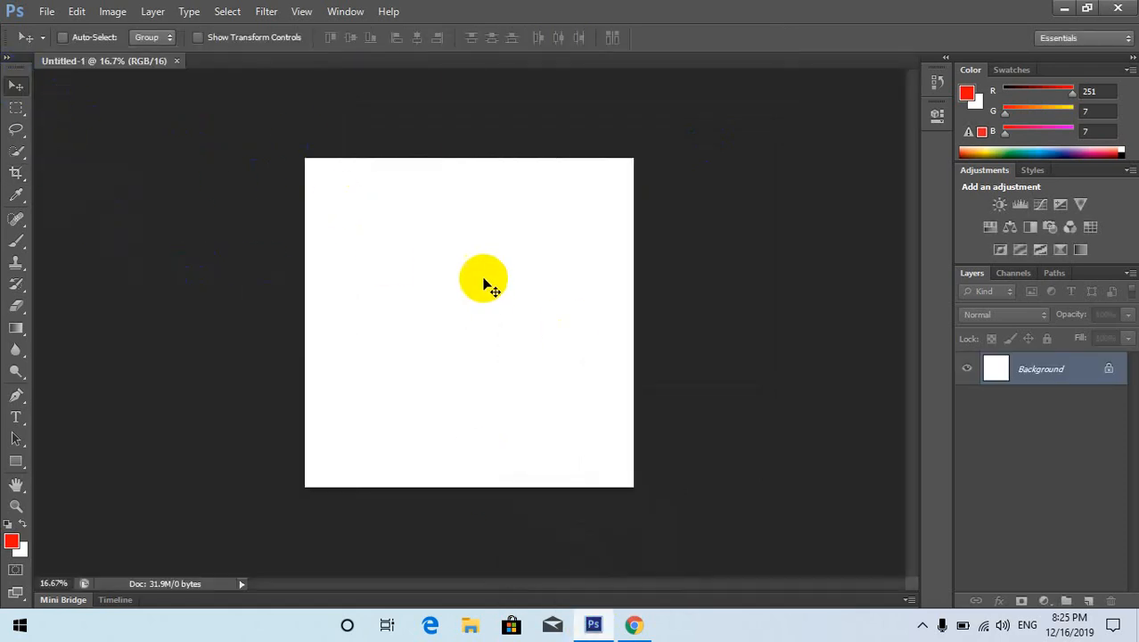
scroll(463, 317, "up", 1)
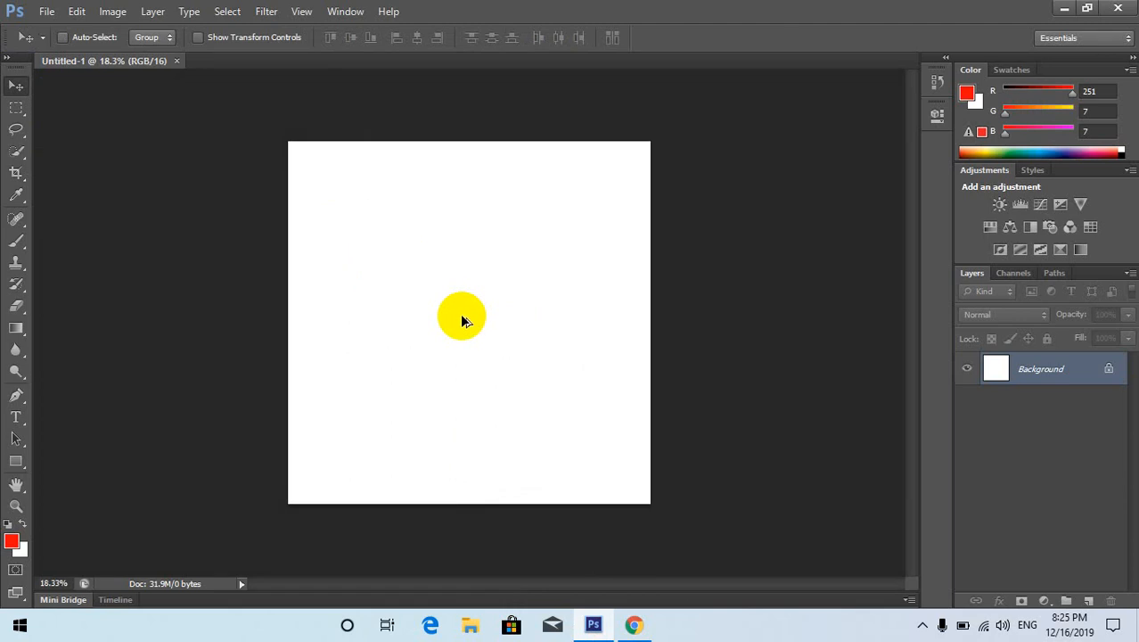
scroll(462, 319, "up", 1)
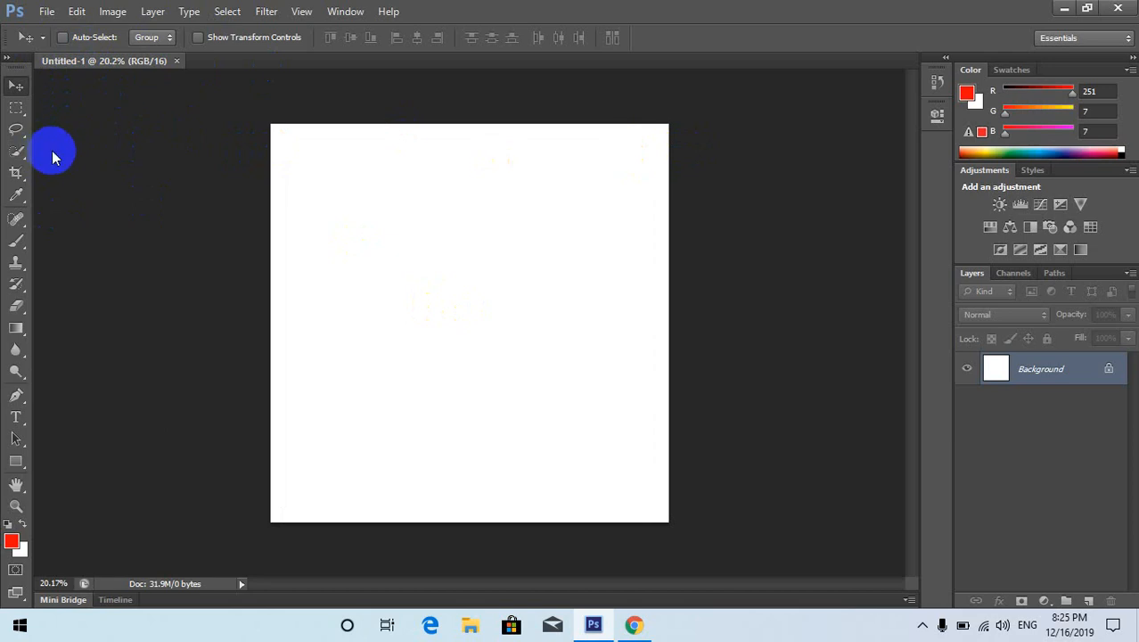
Examine the round outline of the reference eagle logo in Chrome and return to Photoshop.
left_click(634, 624)
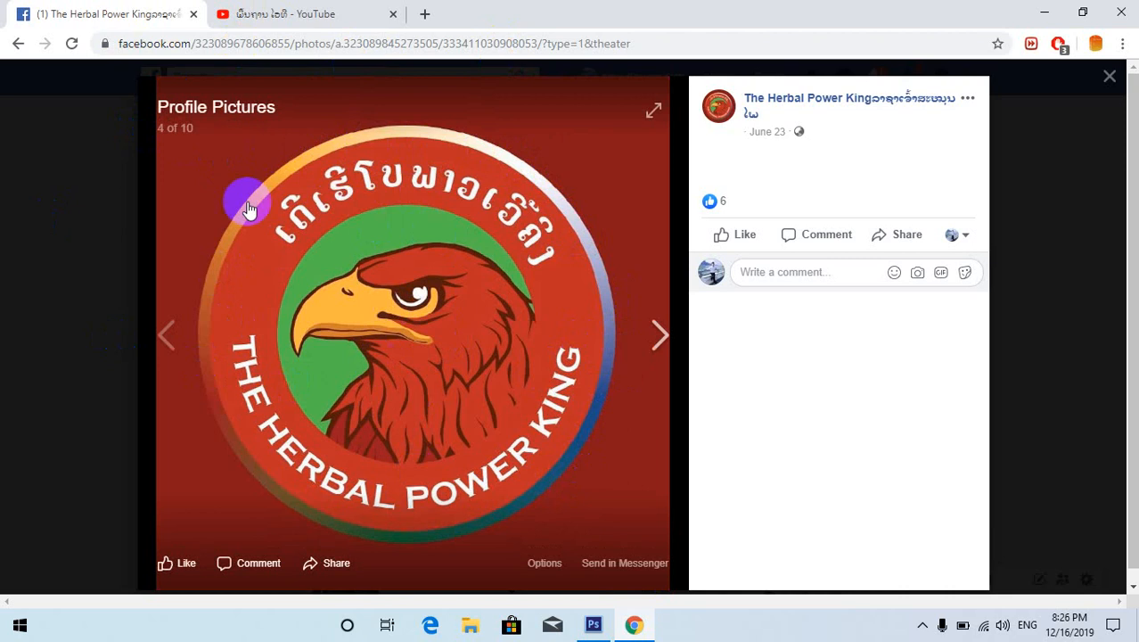
left_click(1042, 15)
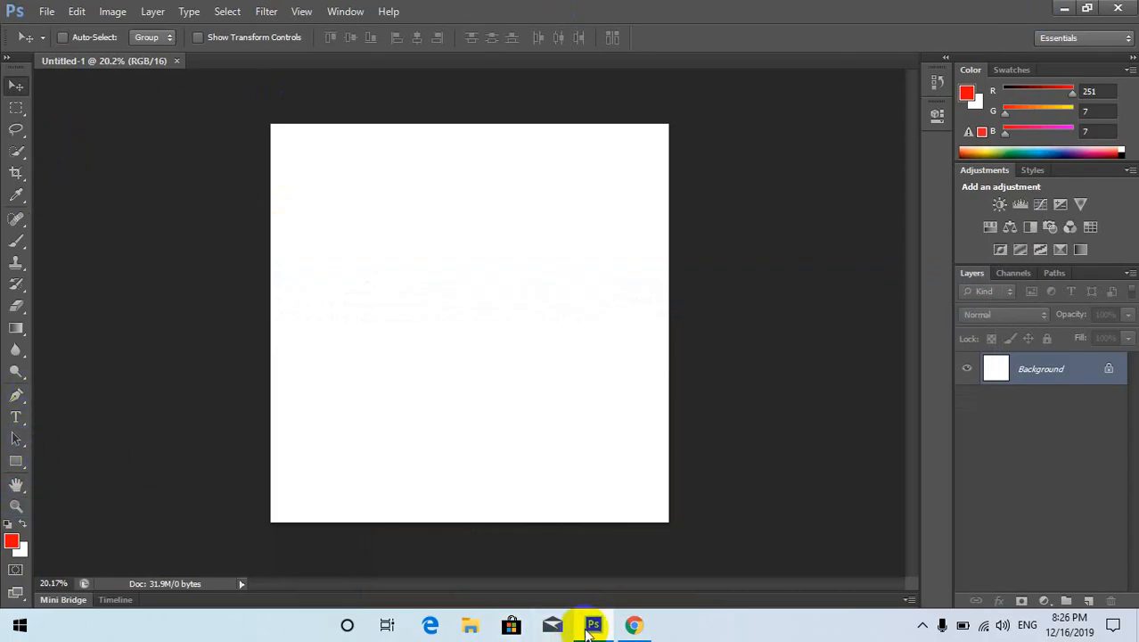
left_click(632, 627)
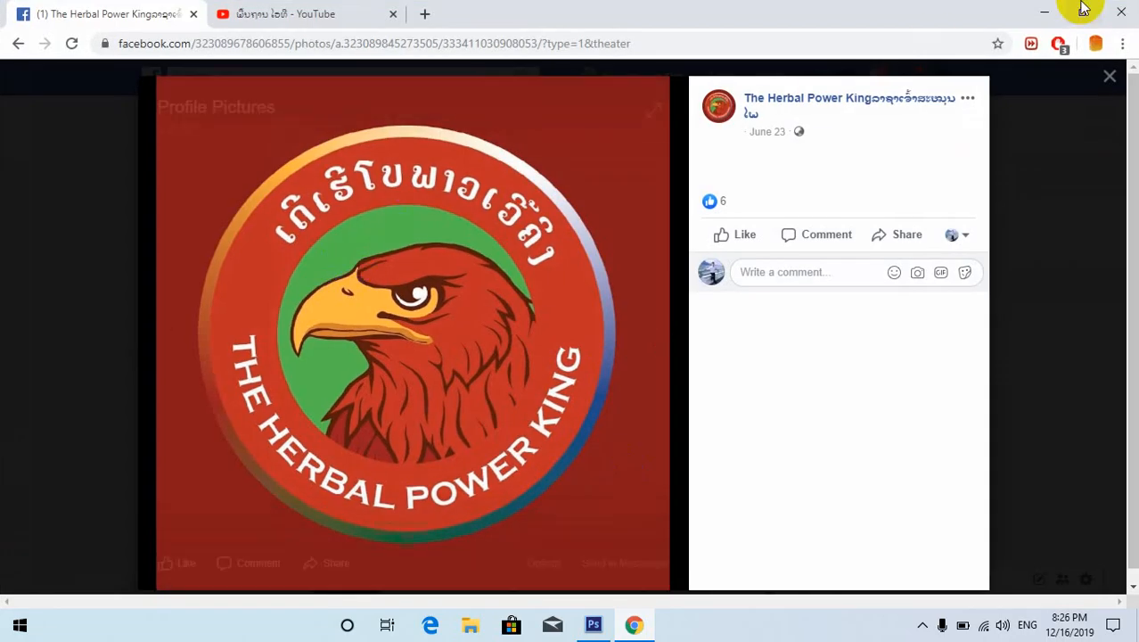
left_click(1041, 9)
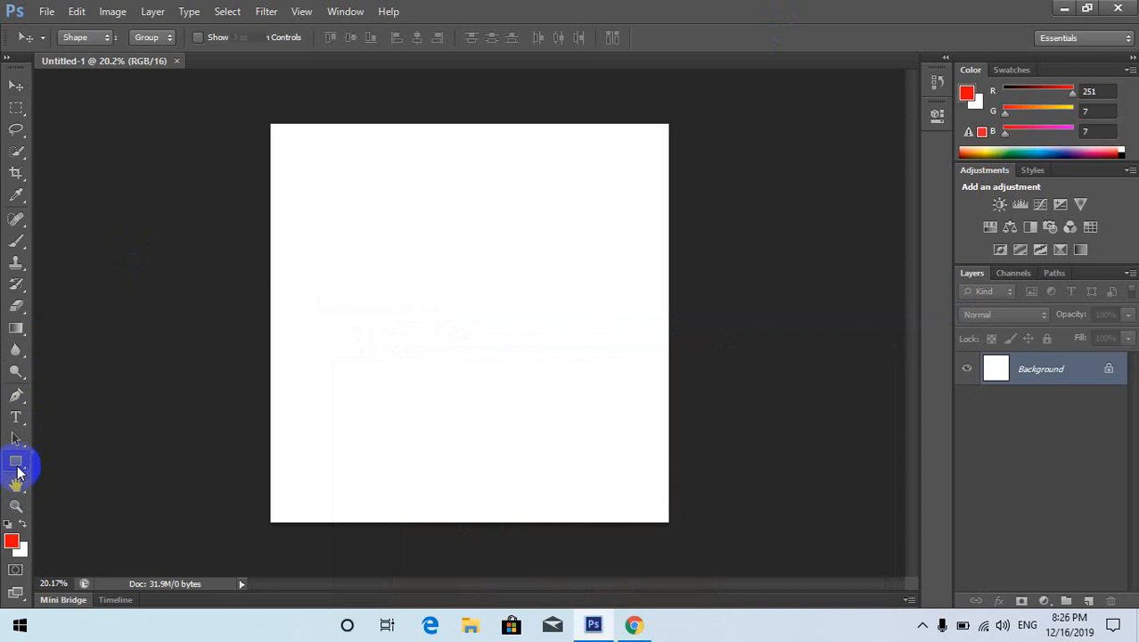
Draw a red circle about 1472 by 1462 px near the canvas centre with the Ellipse Tool in Shape mode.
right_click(16, 464)
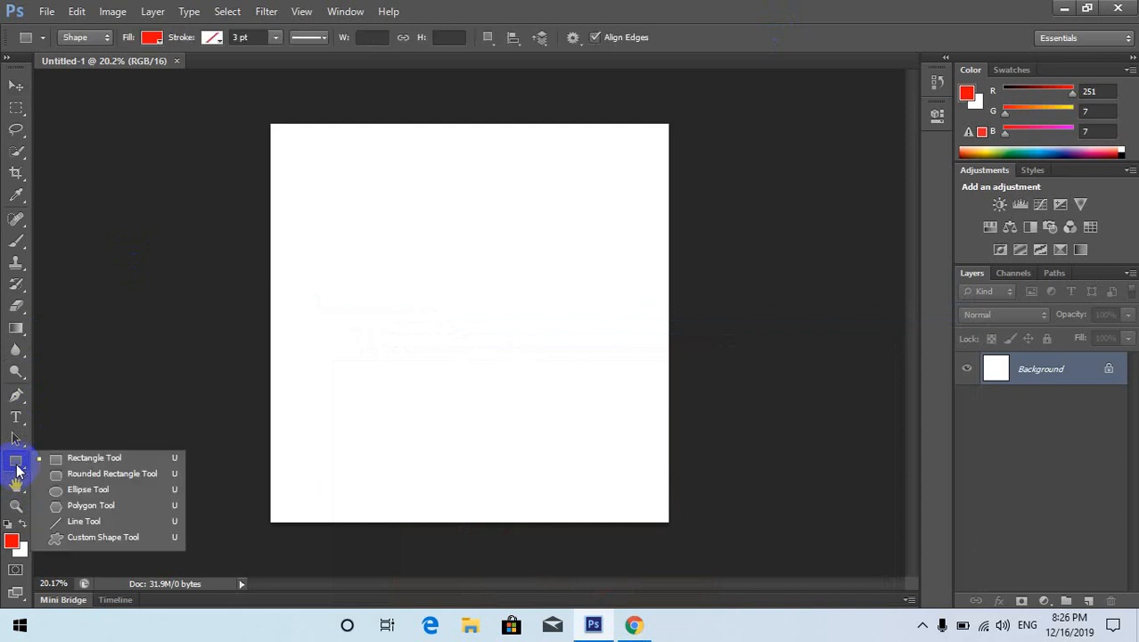
left_click(77, 489)
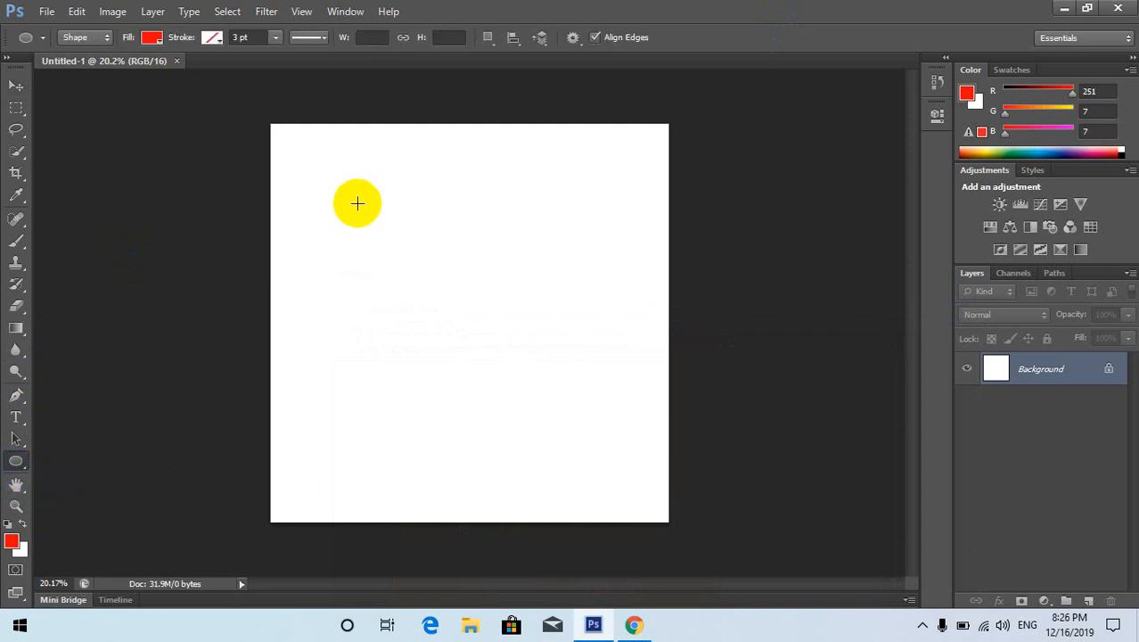
left_click_drag(341, 201, 577, 435)
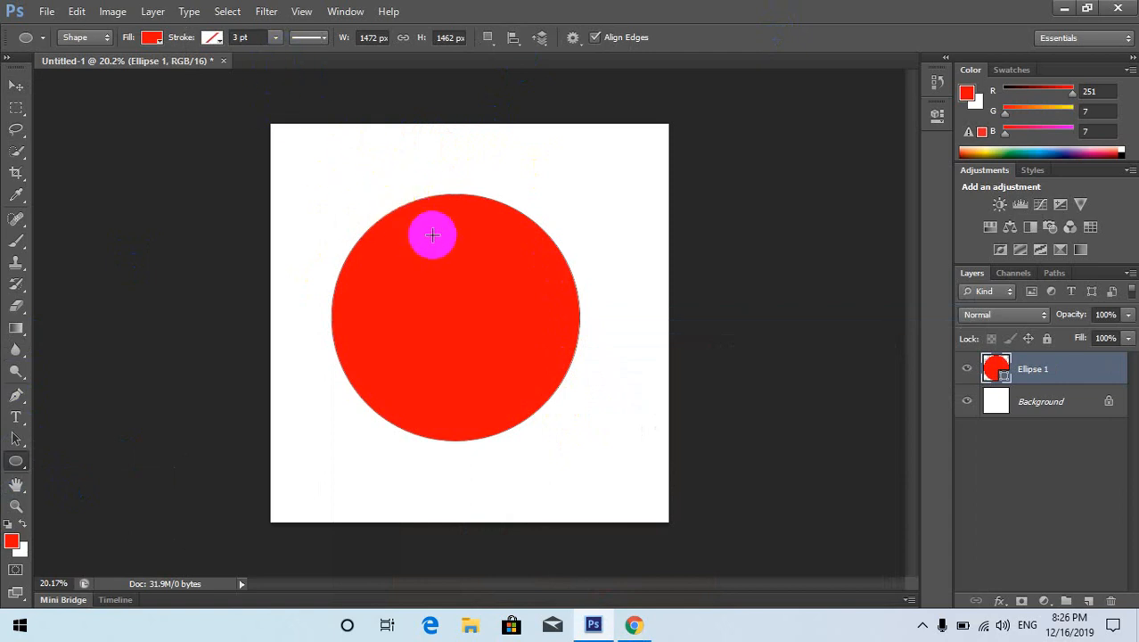
Remove the circle's fill and give it a black stroke about 6.64 pt wide.
left_click(158, 40)
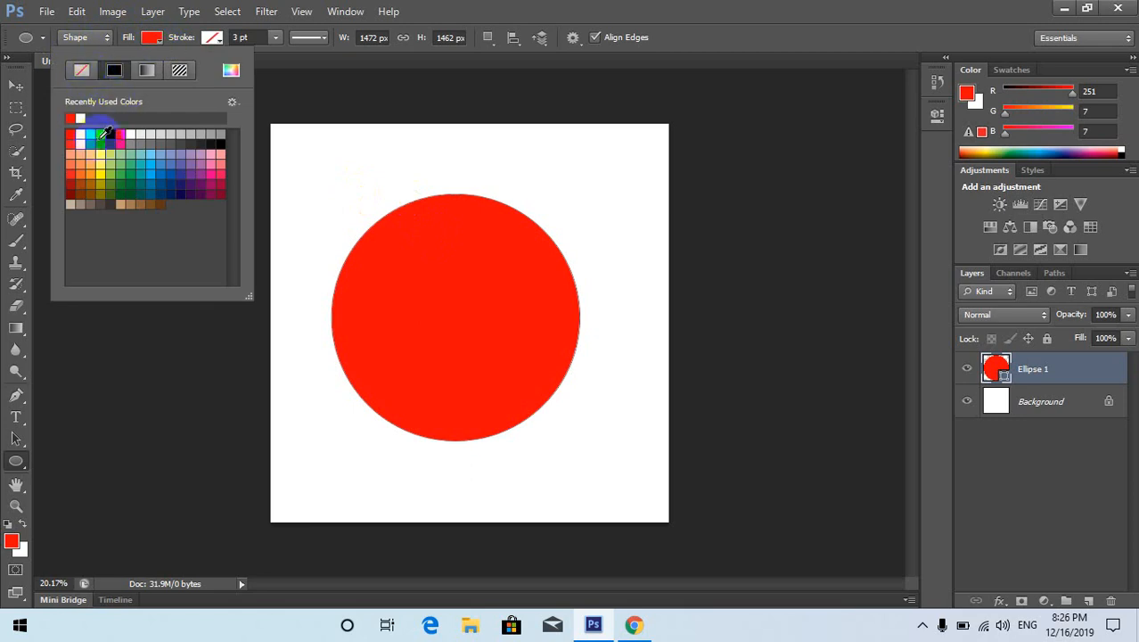
left_click(81, 71)
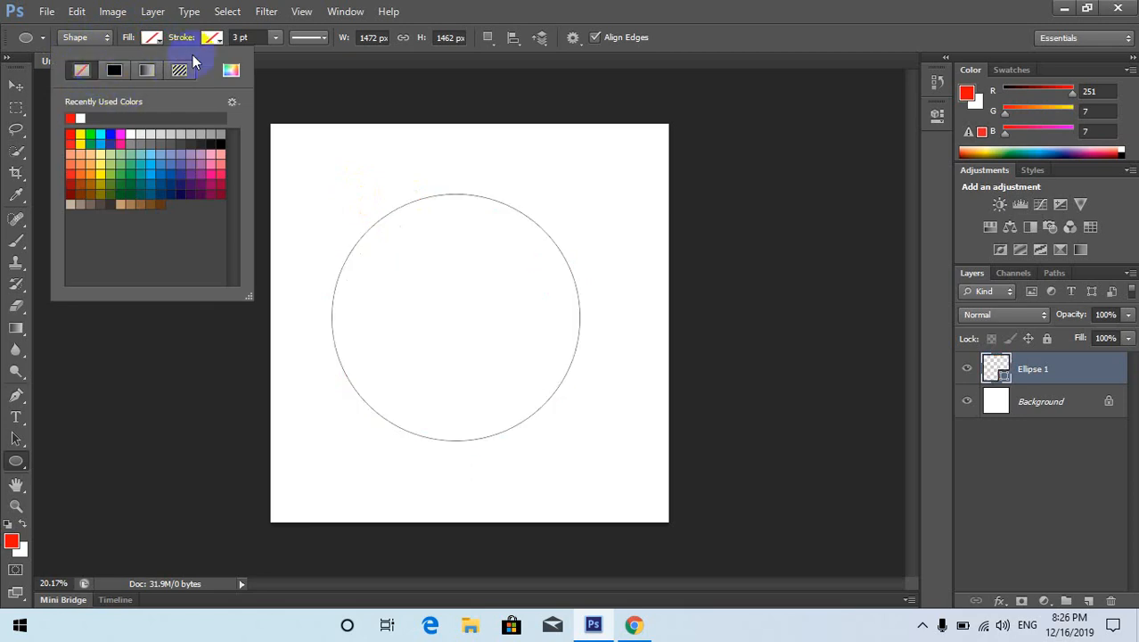
left_click(277, 41)
left_click(277, 39)
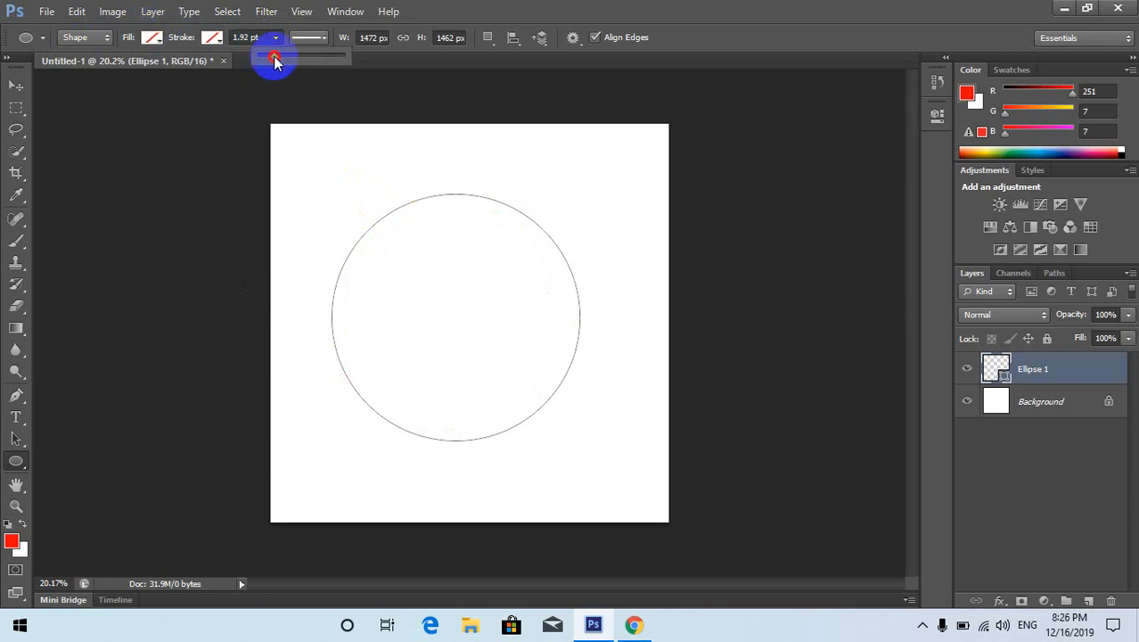
mouse_move(287, 59)
left_mouse_down()
mouse_move(301, 67)
mouse_move(277, 67)
mouse_move(287, 65)
left_mouse_up()
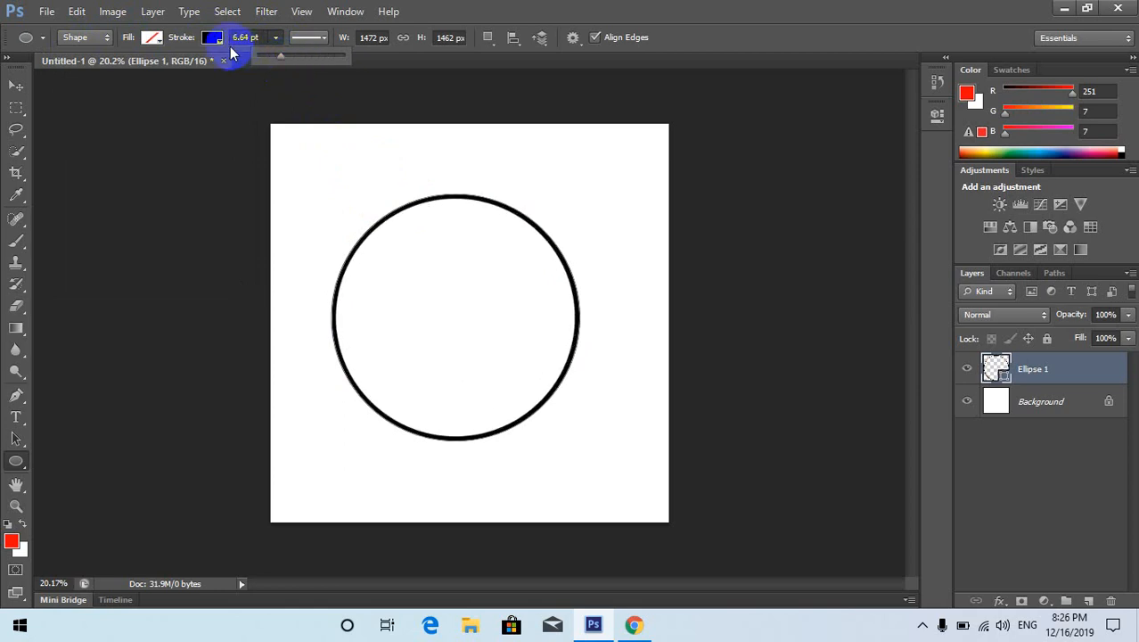
Give the circle's stroke a linear blue-red-yellow gradient at 90 degrees and show the rulers around the canvas.
left_click(219, 43)
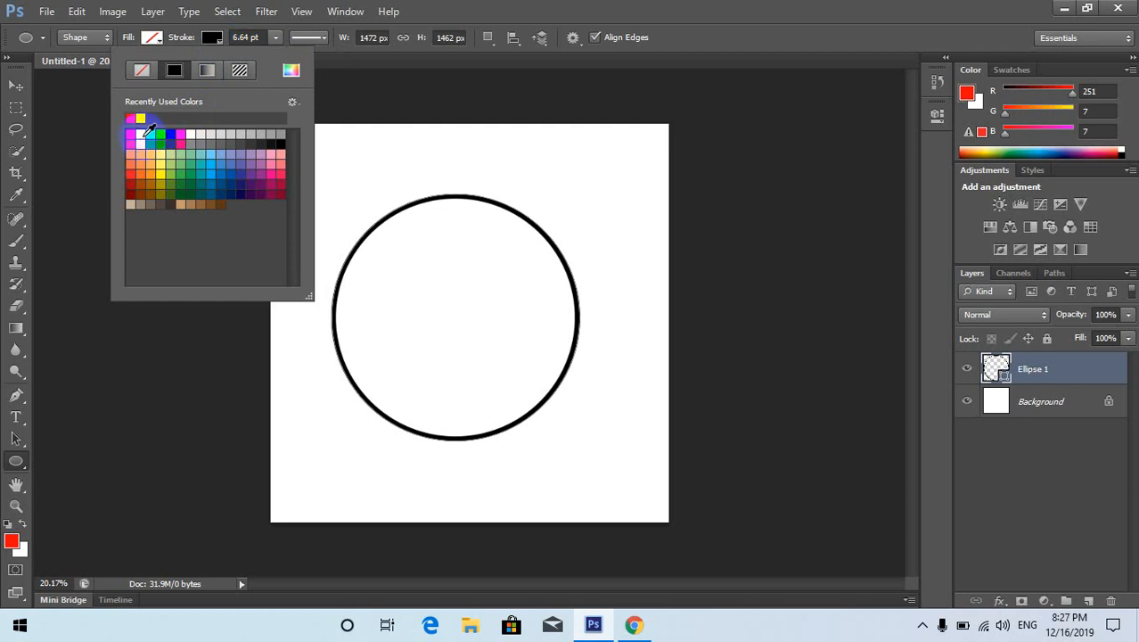
left_click(160, 133)
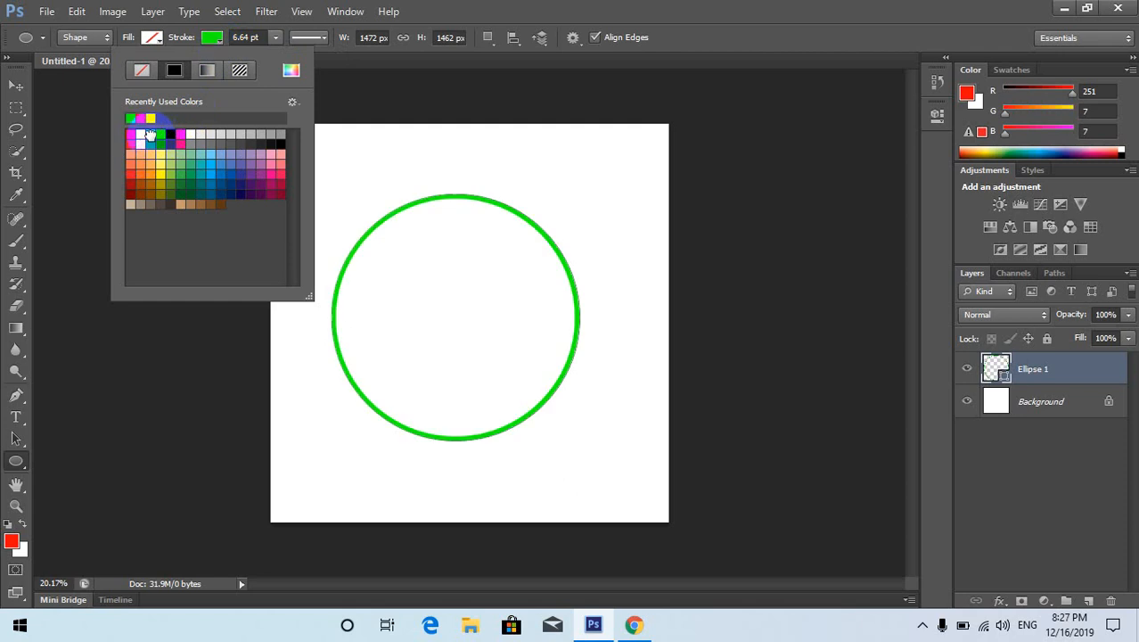
left_click(277, 175)
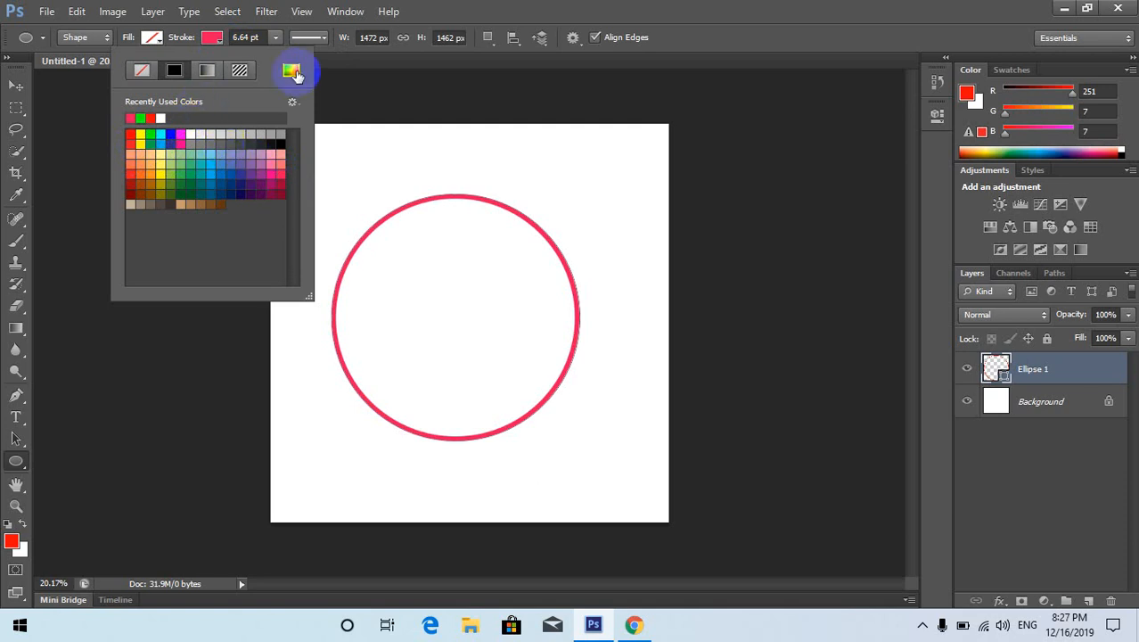
left_click(214, 71)
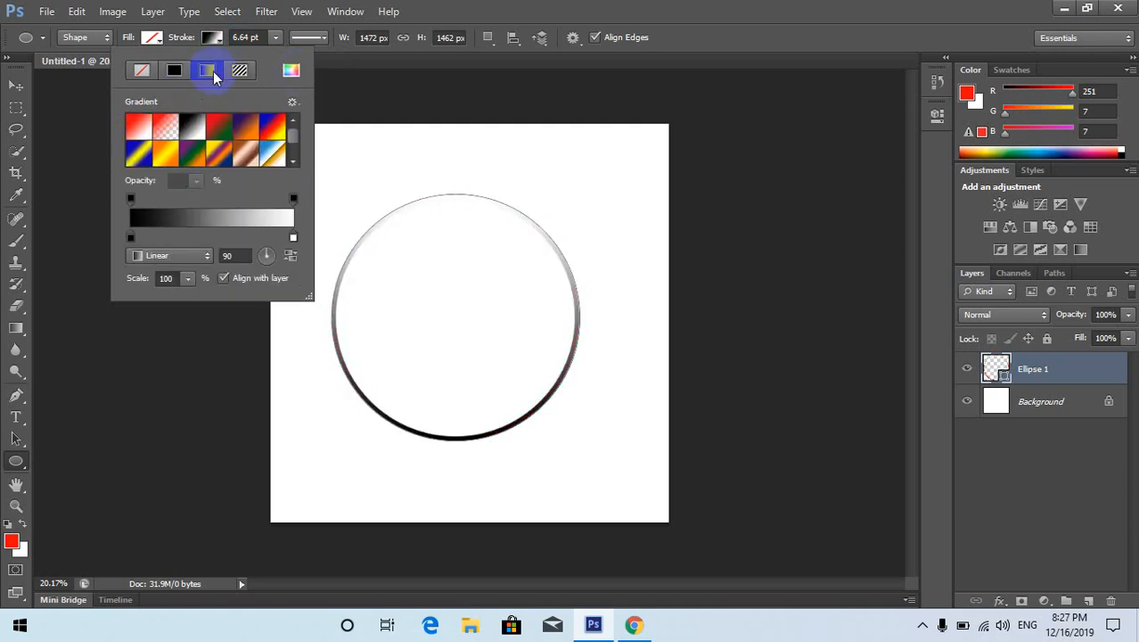
left_click(261, 131)
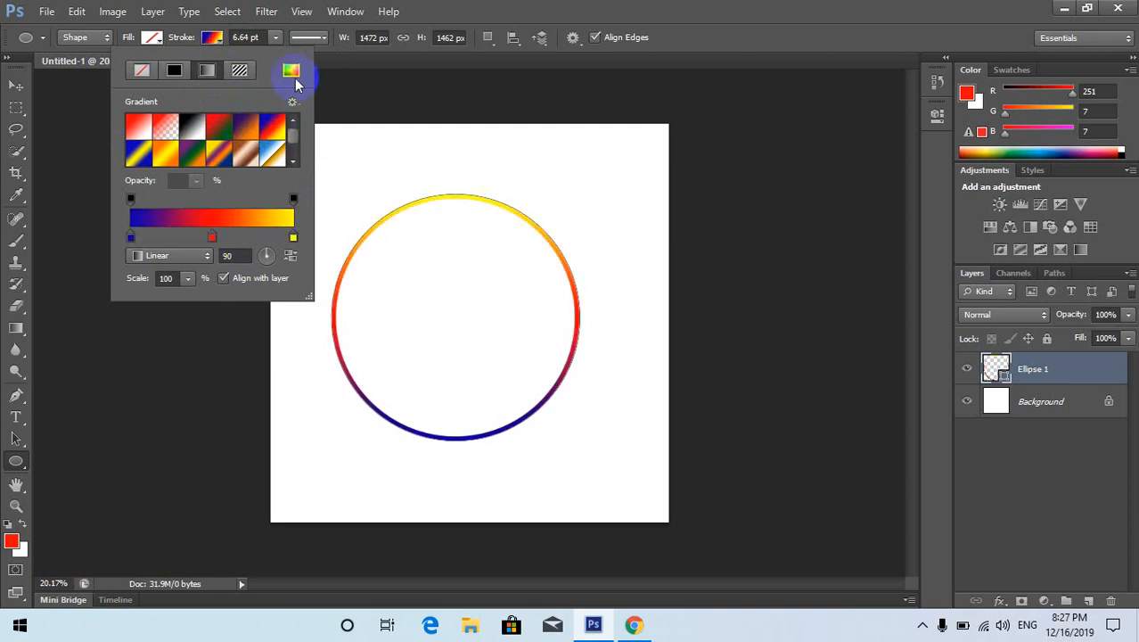
left_click(338, 59)
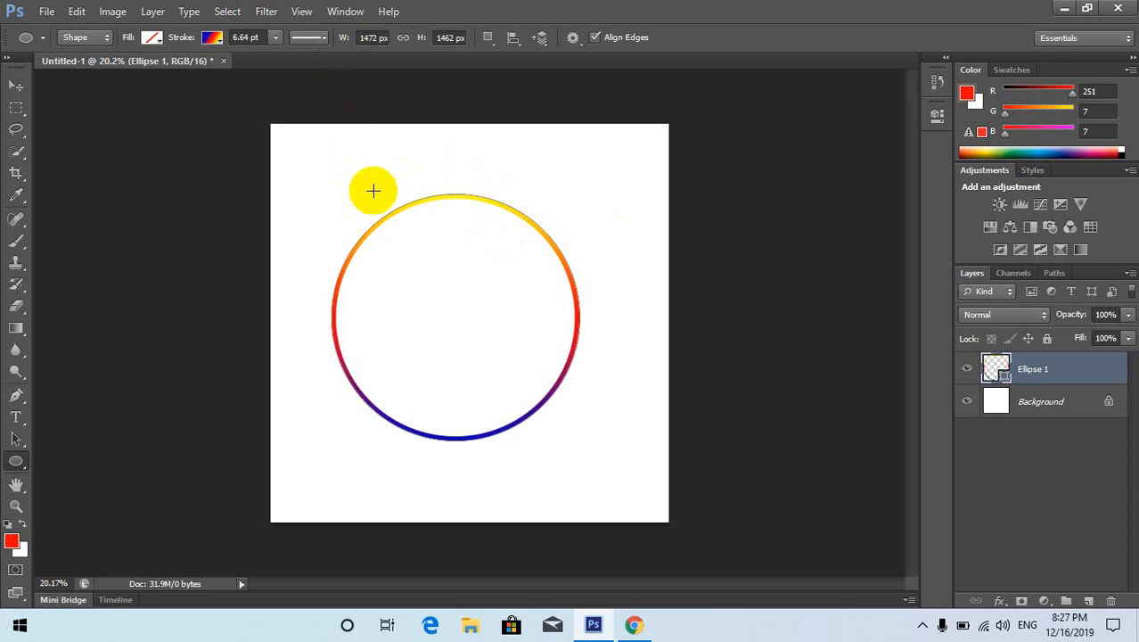
key("ctrl+r")
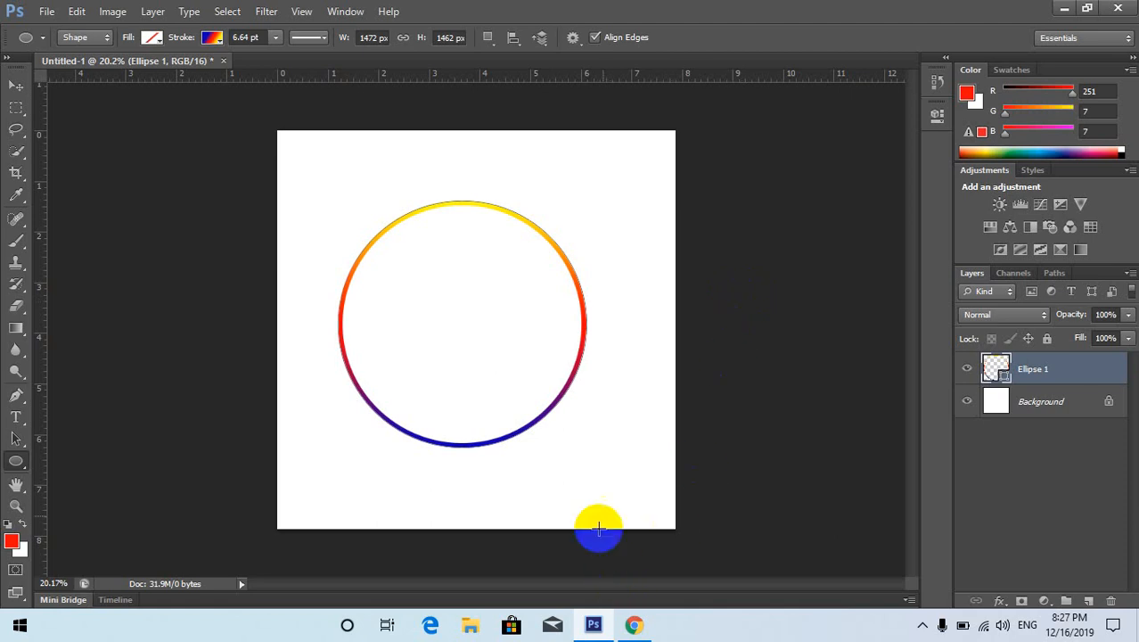
Create a new text document on the desktop containing the line "ctr+r" in Notepad and return to Photoshop.
left_click(1067, 8)
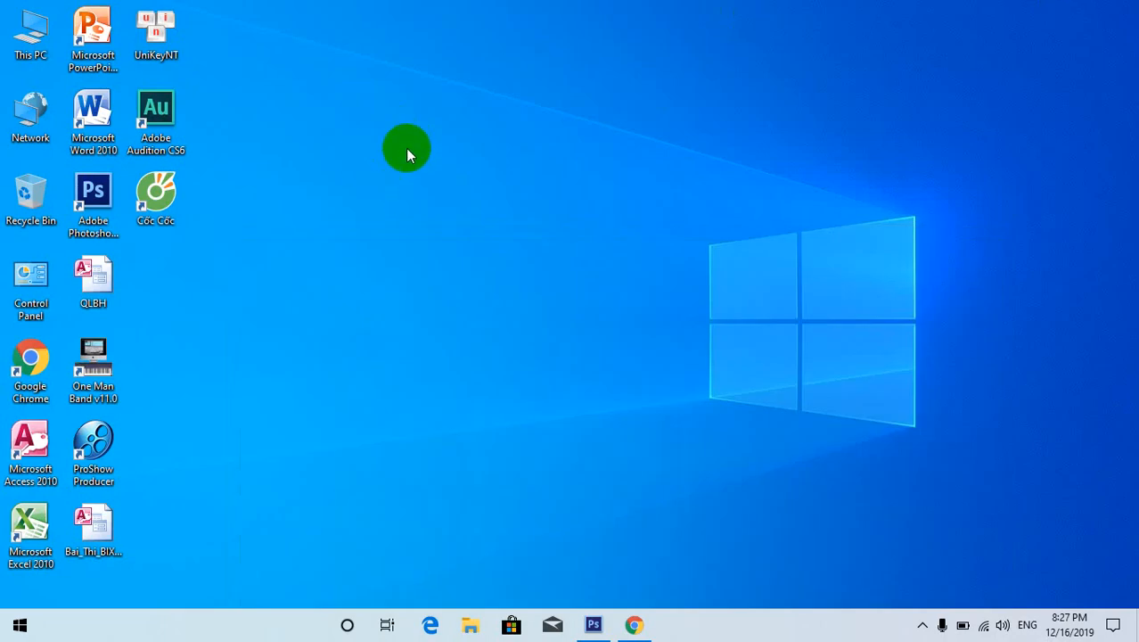
right_click(406, 149)
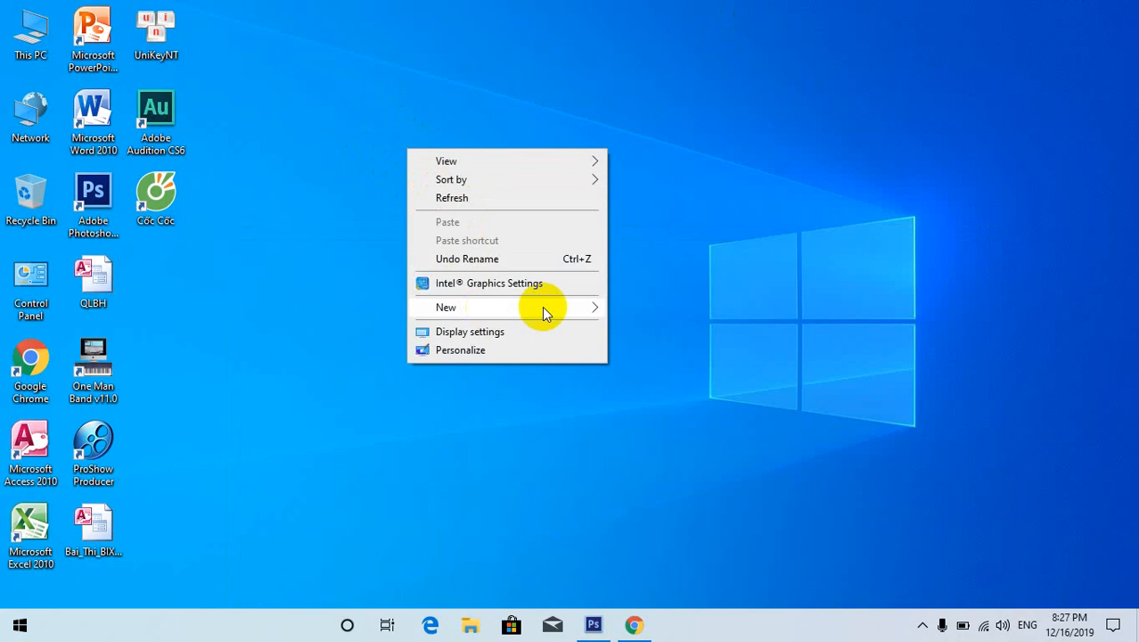
mouse_move(589, 306)
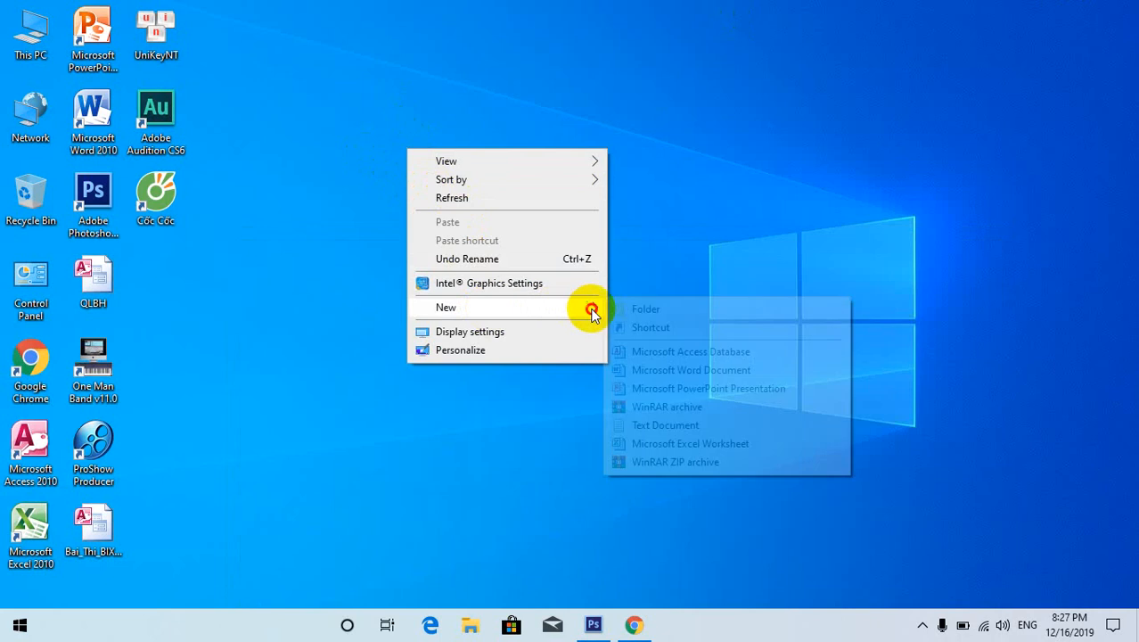
left_click(655, 427)
left_click(407, 179)
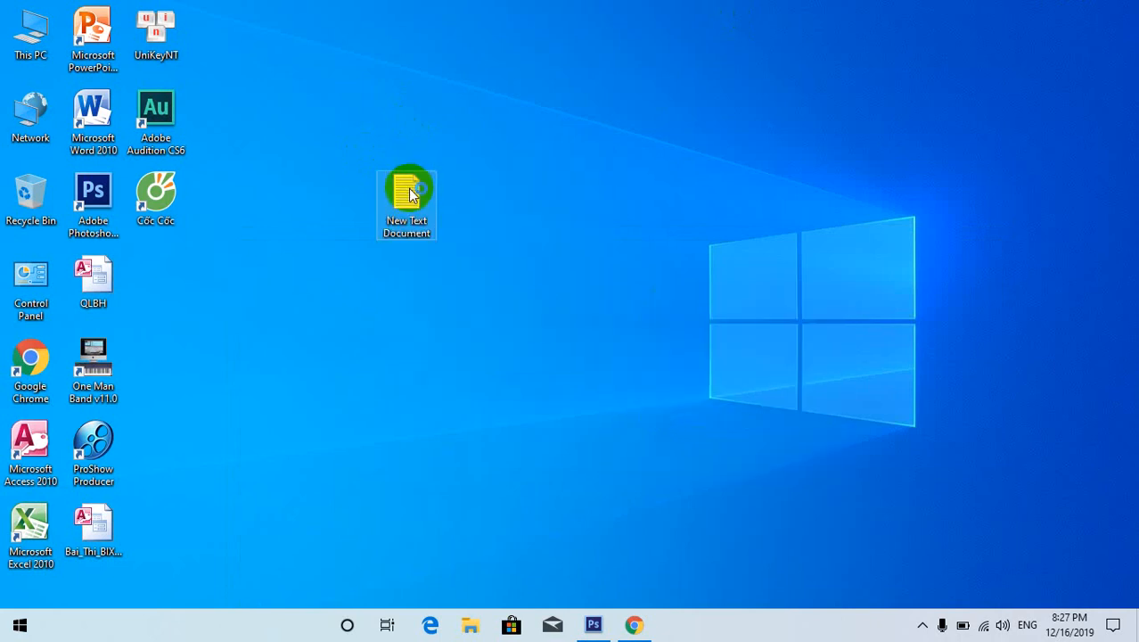
double_click(410, 192)
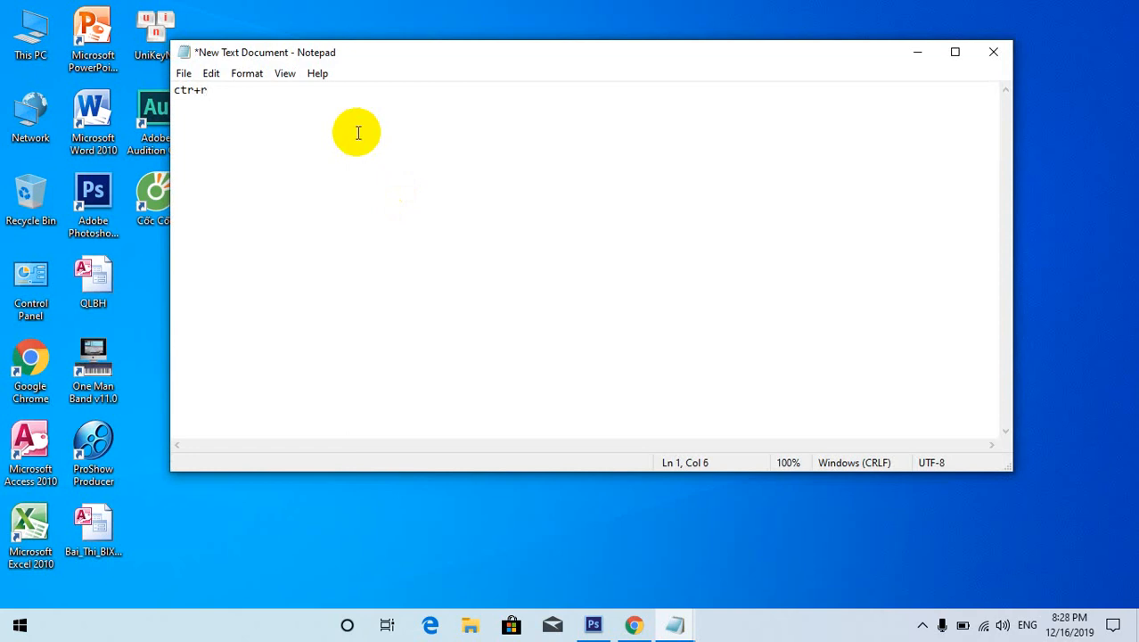
left_click(595, 625)
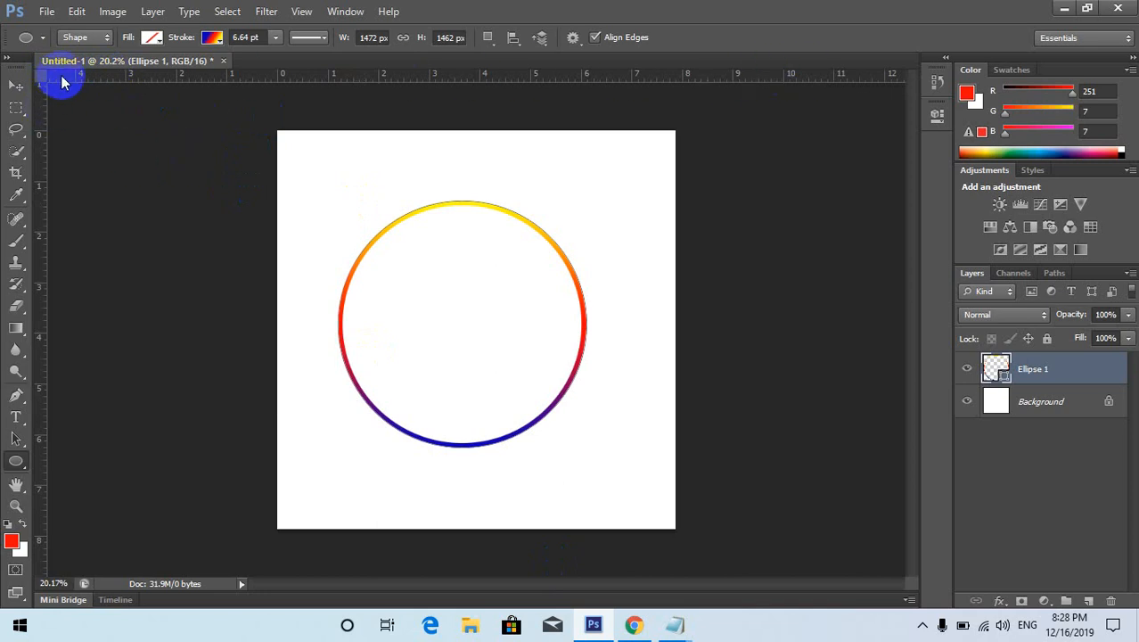
Reopen the shortcut note in Notepad and add a second line reading "ctr+ t".
left_click(675, 627)
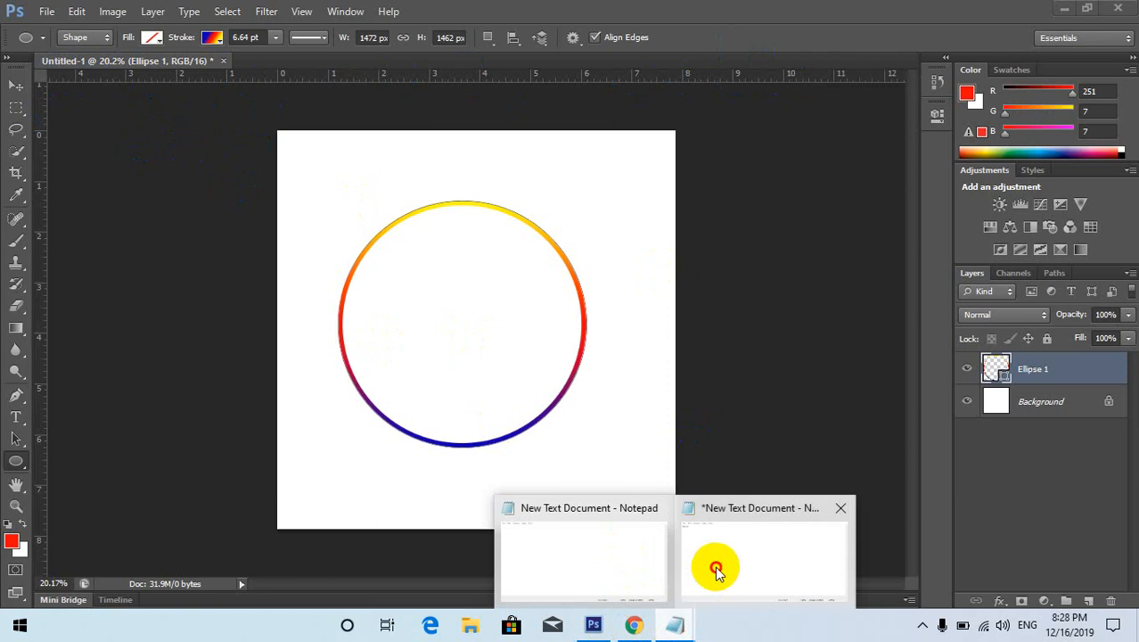
left_click(717, 569)
key("shift+Left")
key("shift+Left")
key("shift+Left")
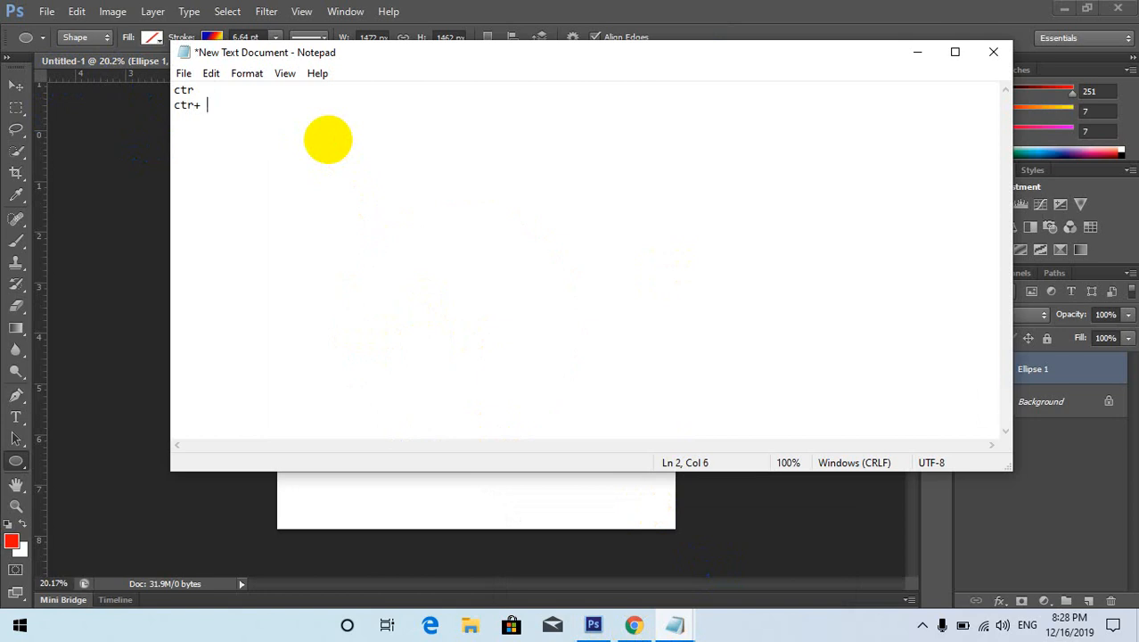
Return to Photoshop and free-transform the gradient circle to about 1561 by 1561 px, centring it roughly on the canvas.
left_click(593, 624)
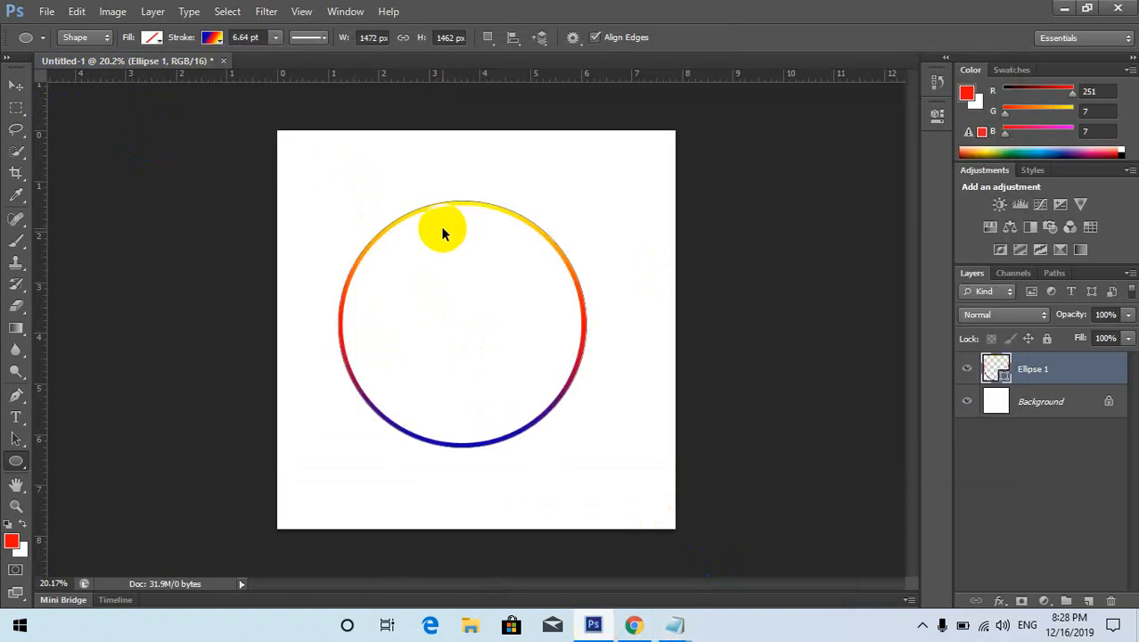
key("ctrl+t")
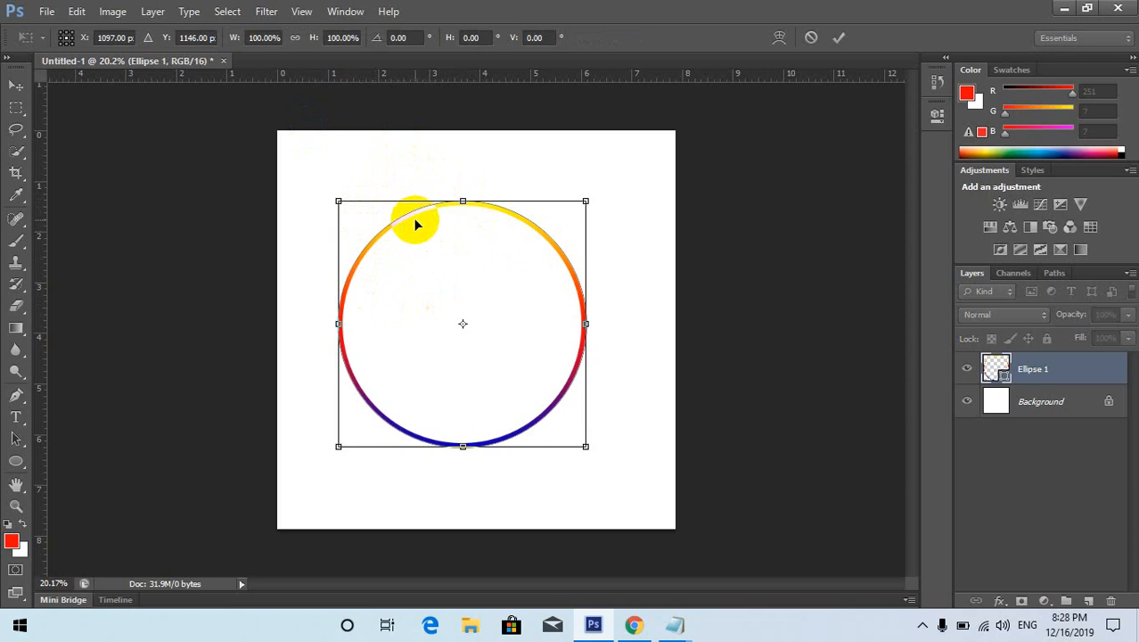
mouse_move(415, 225)
left_mouse_down()
mouse_move(448, 226)
mouse_move(436, 207)
mouse_move(428, 220)
left_mouse_up()
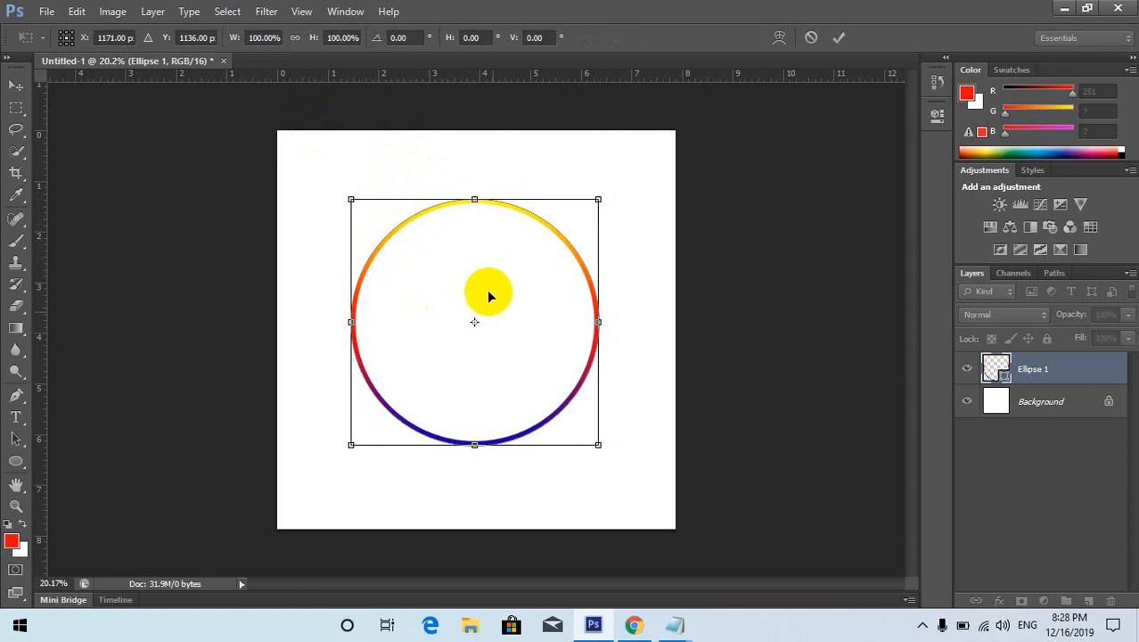
left_click_drag(596, 444, 606, 459)
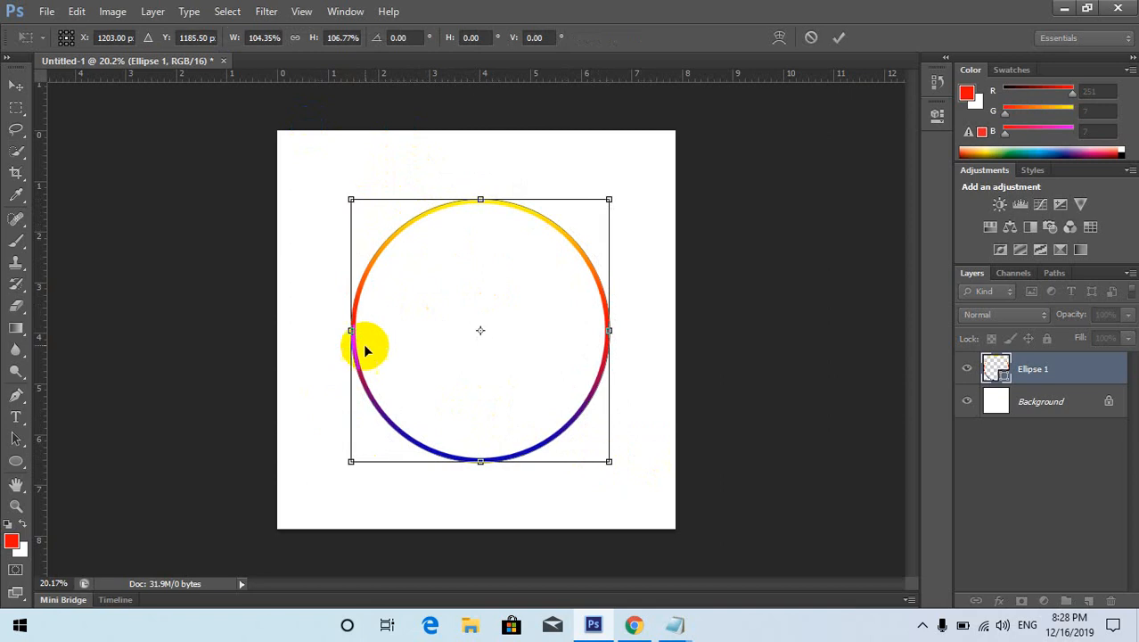
left_click_drag(360, 276, 354, 274)
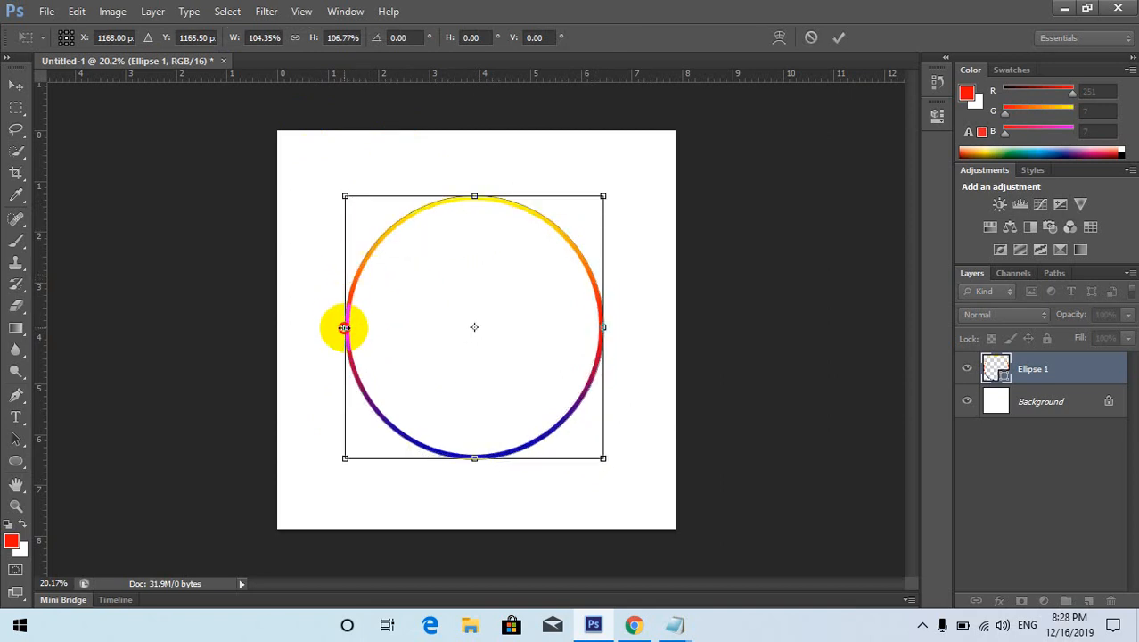
left_click_drag(344, 327, 340, 325)
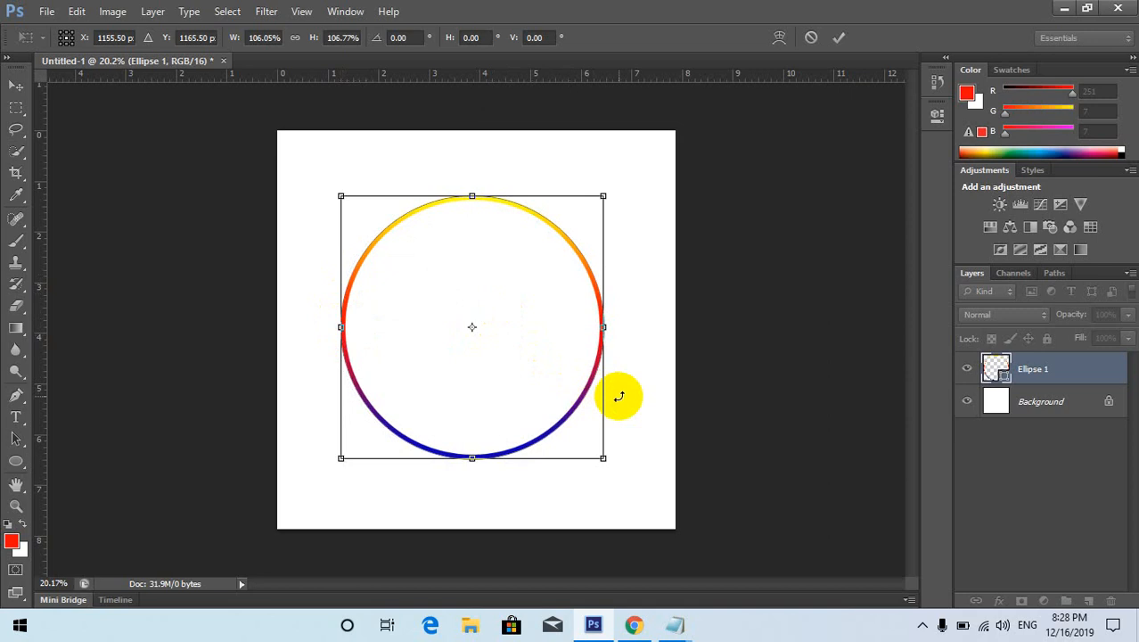
key("Return")
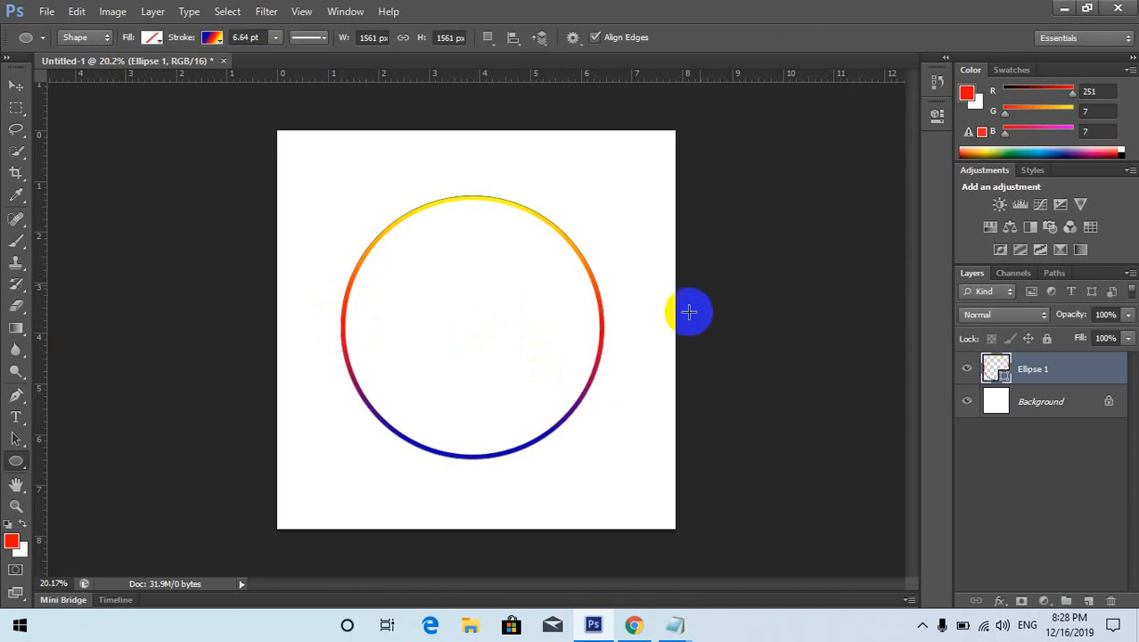
Close the blank duplicate note in Notepad and complete the other note's lines as "ctr+ r", "ctr+ t" and "ctr+ j".
left_click(664, 628)
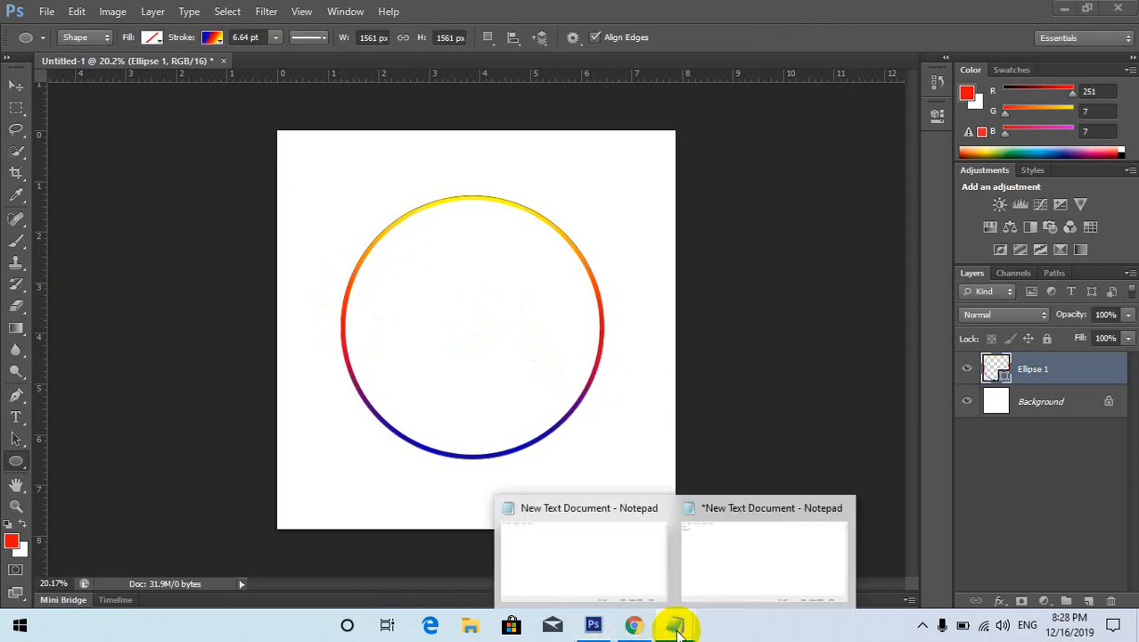
left_click(738, 564)
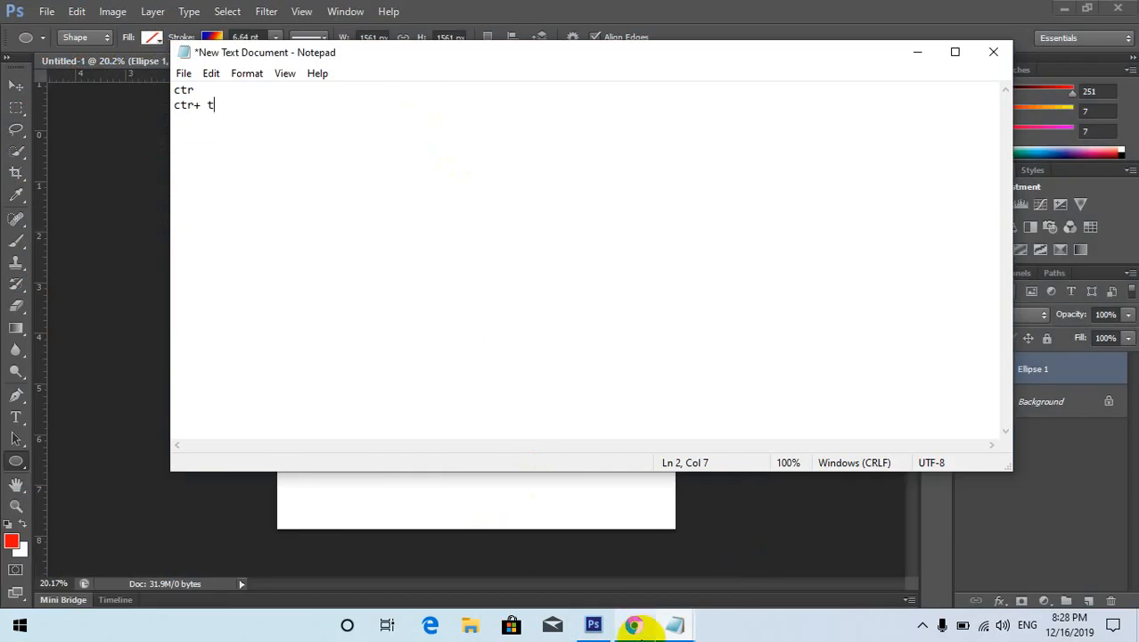
left_click(670, 625)
left_click(638, 545)
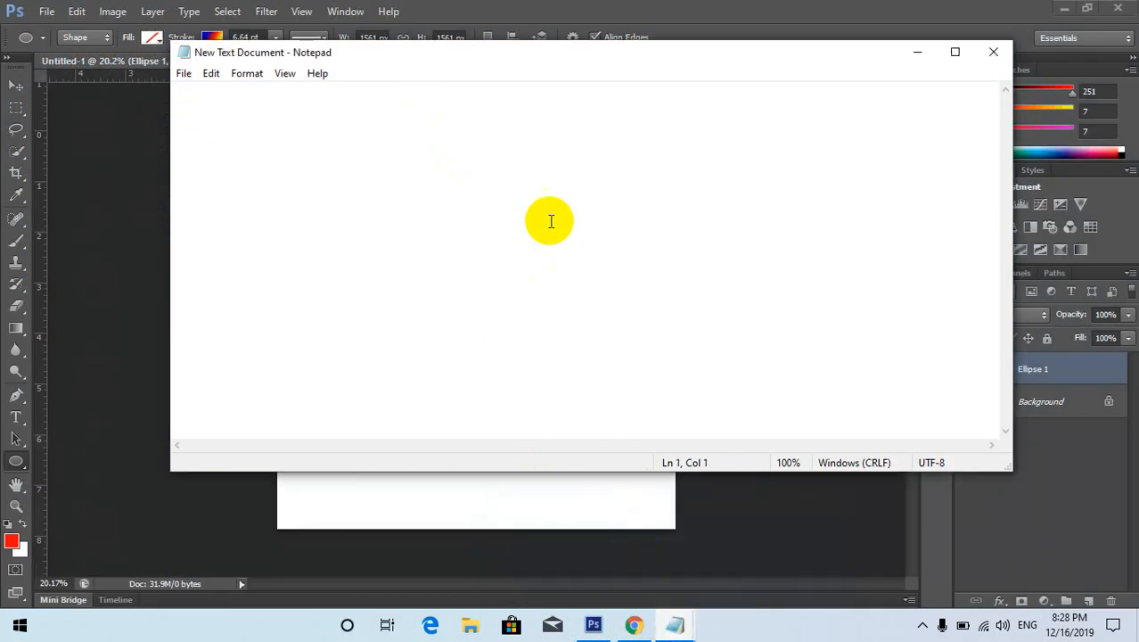
left_click(994, 53)
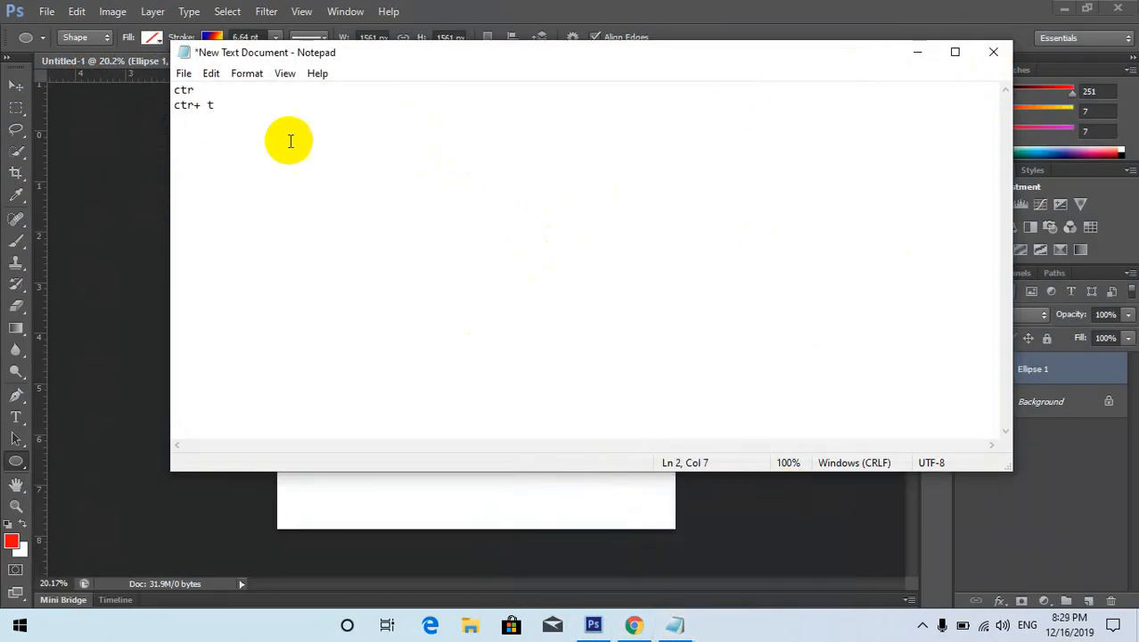
left_click(199, 89)
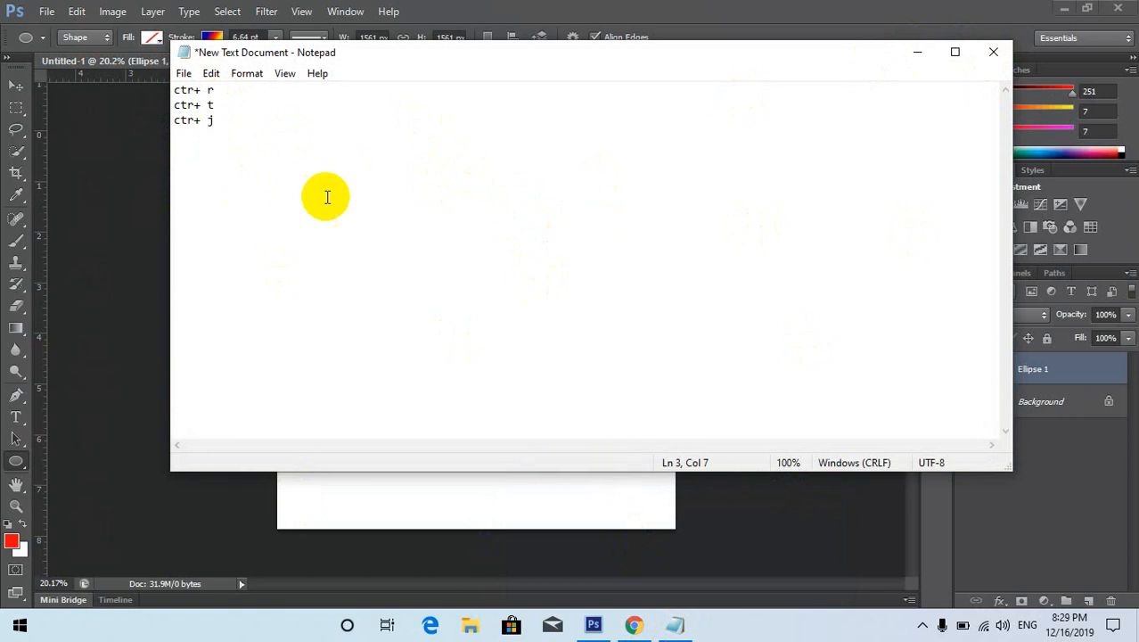
Return to Photoshop and duplicate the Ellipse 1 layer, leaving the upper copy selected.
left_click(594, 624)
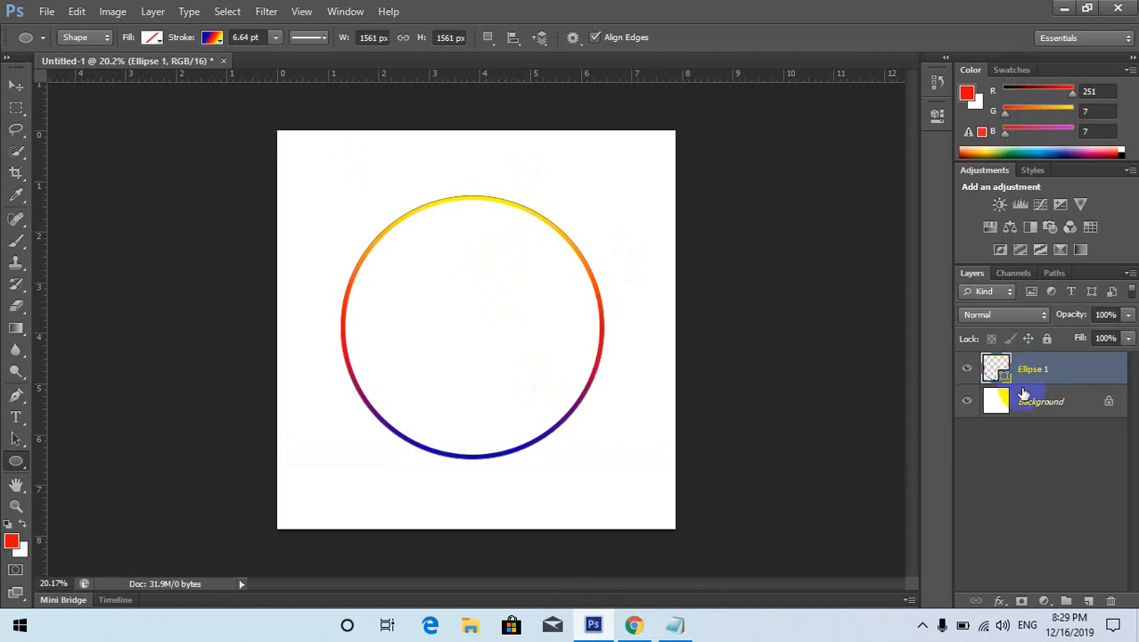
key("ctrl+j")
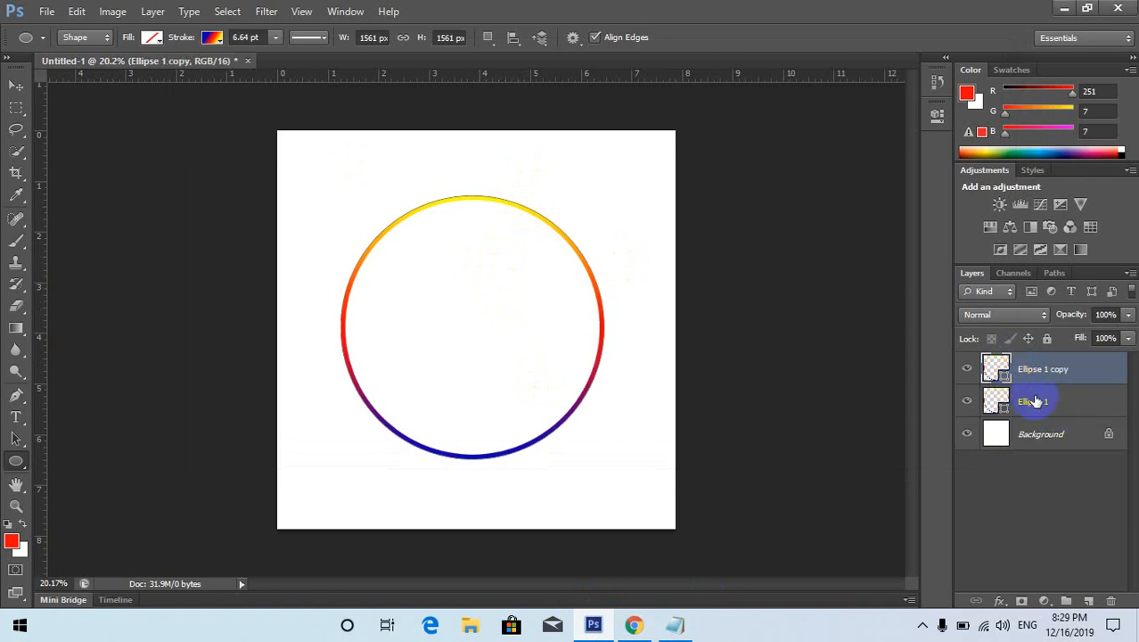
left_click(1034, 400)
left_click(1036, 378)
left_click(1046, 401)
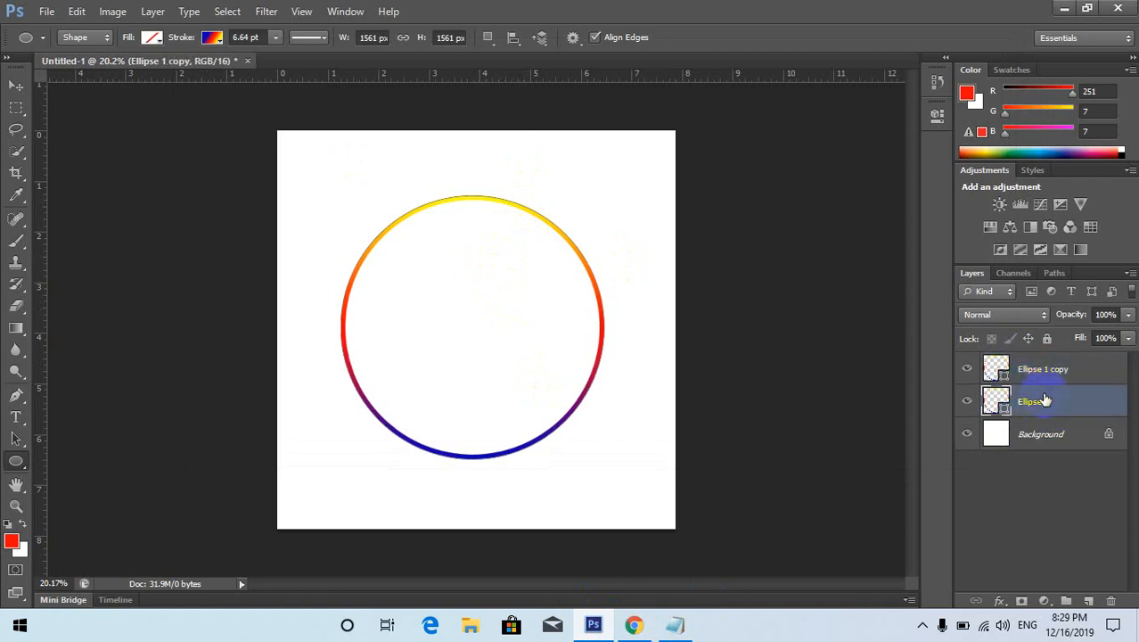
left_click(1043, 373)
left_click(1046, 388)
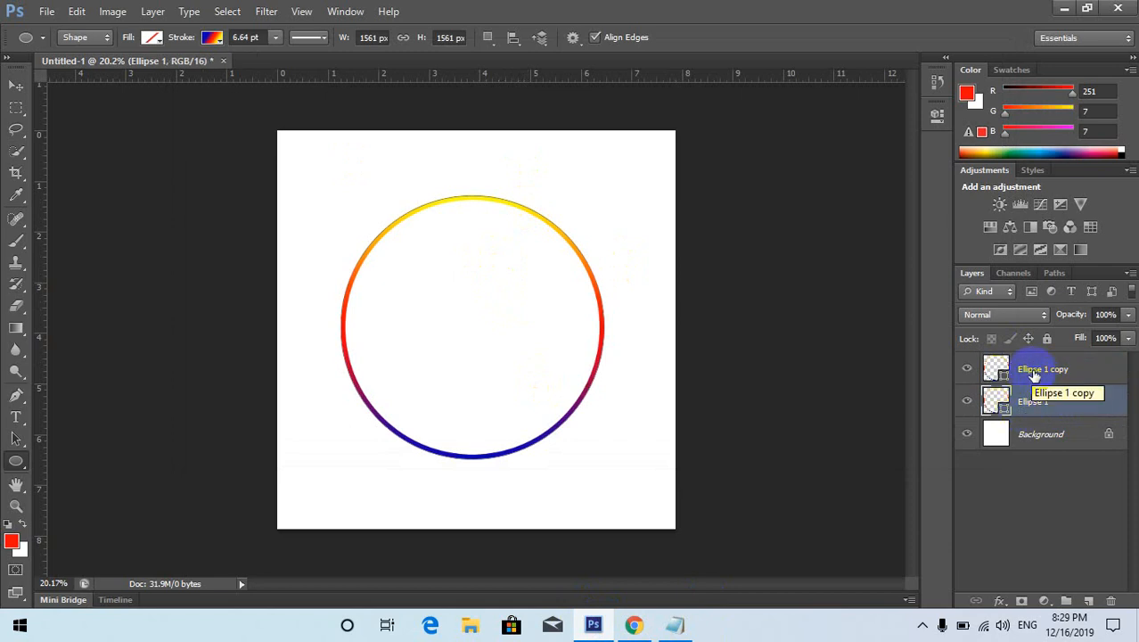
left_click(1033, 373)
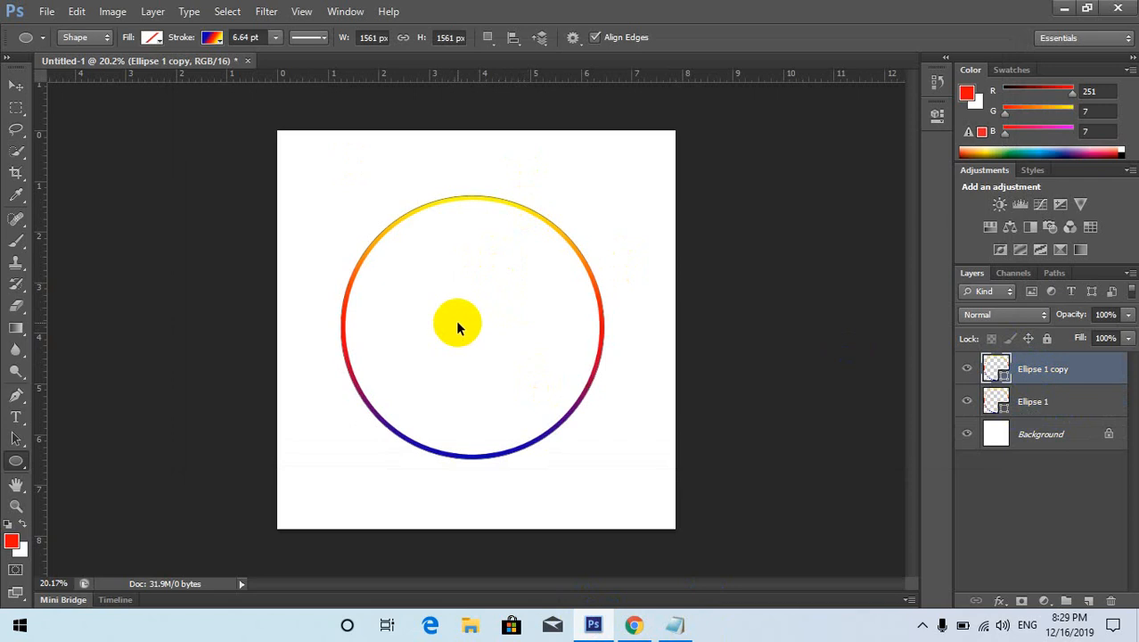
Free-transform the Ellipse 1 copy ring down to about 1263 by 1269 px and centre it inside the outer ring.
key("ctrl+t")
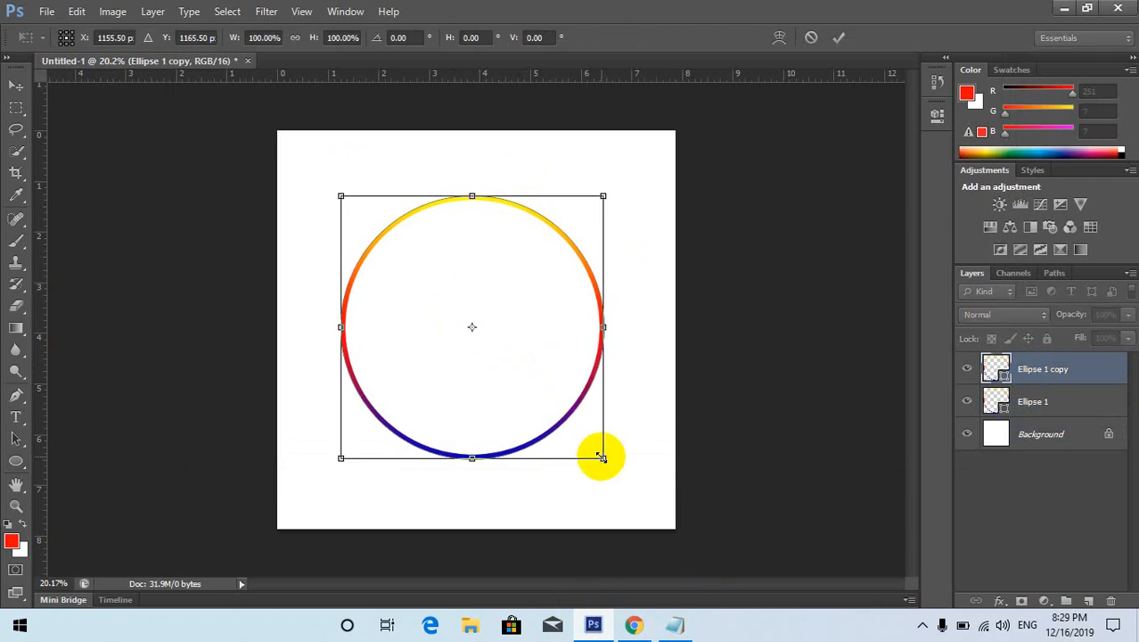
left_click_drag(602, 457, 583, 440)
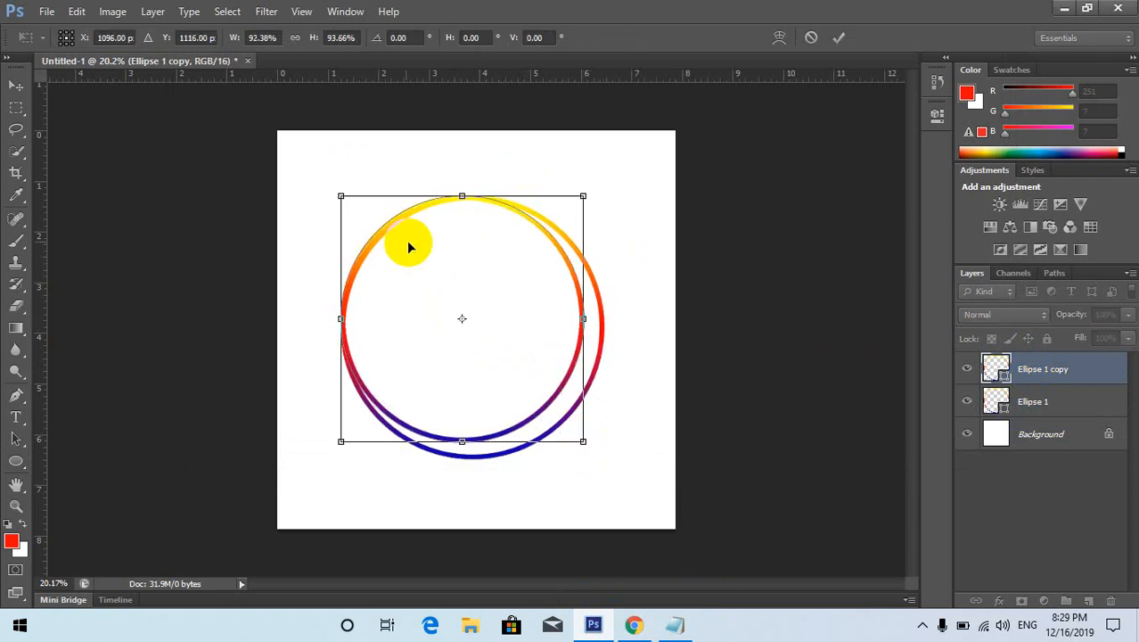
left_click_drag(341, 197, 356, 212)
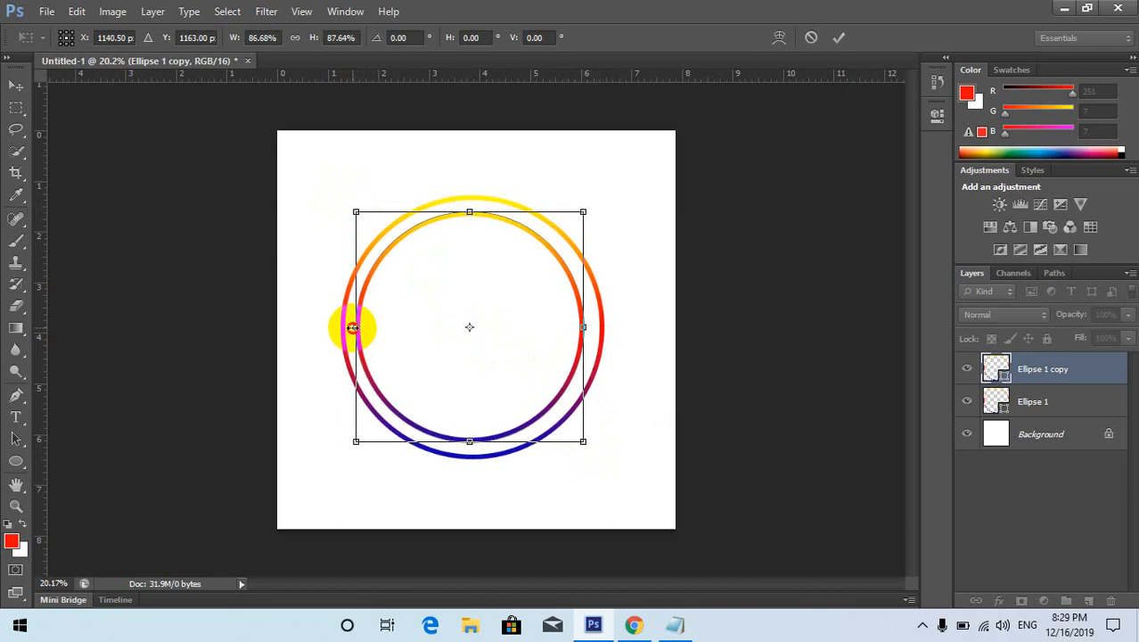
left_click_drag(352, 327, 363, 328)
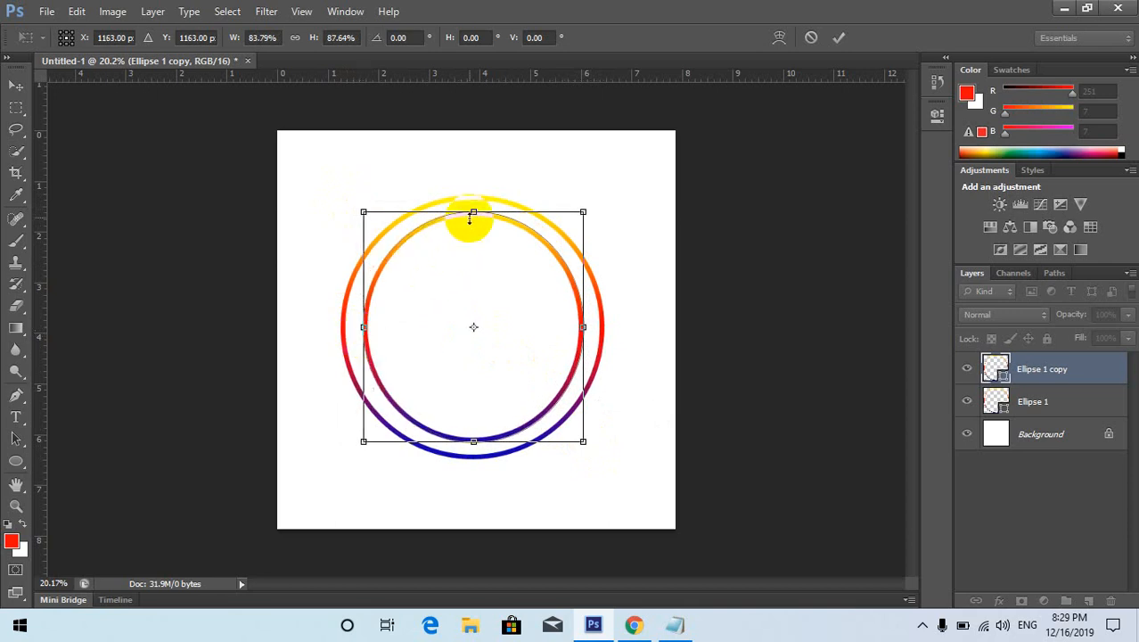
left_click_drag(473, 214, 473, 218)
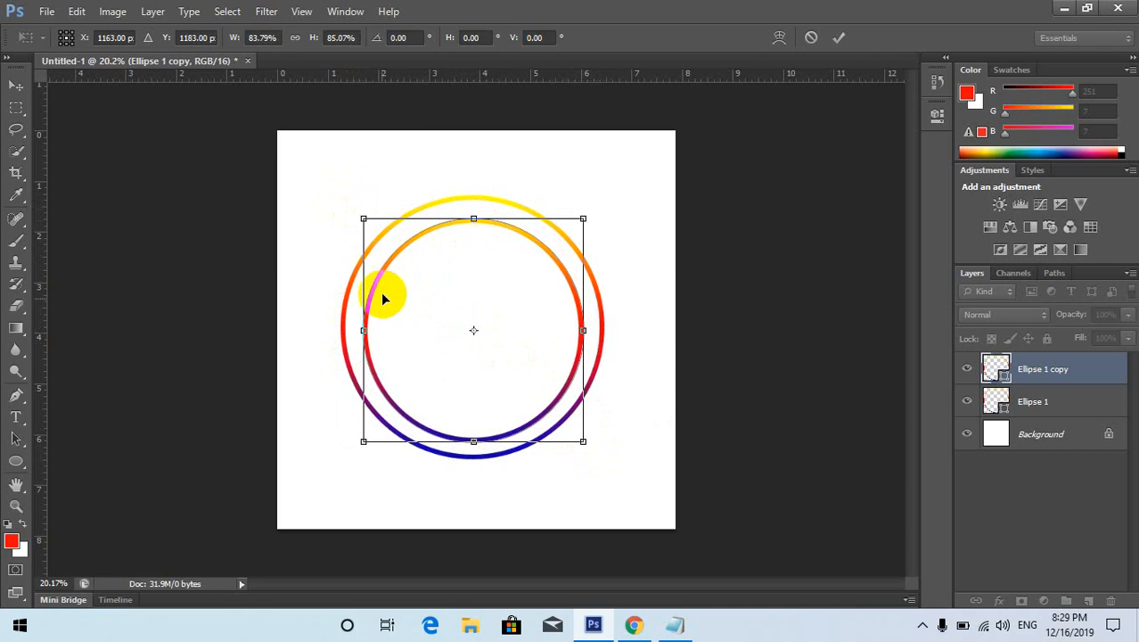
left_click_drag(363, 327, 371, 328)
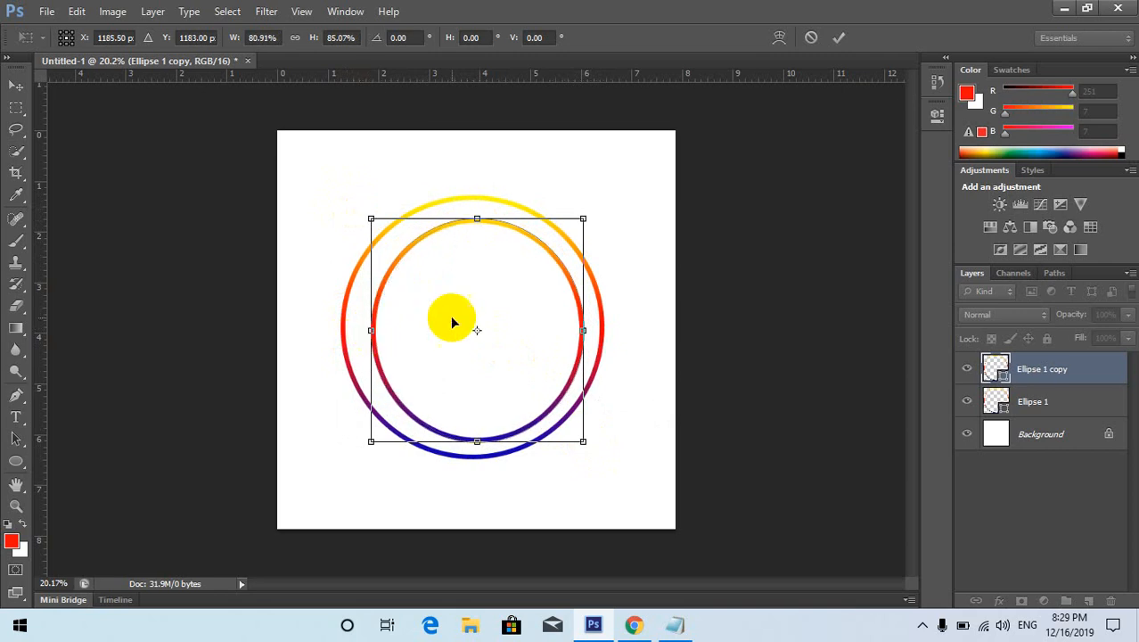
left_click_drag(488, 219, 478, 229)
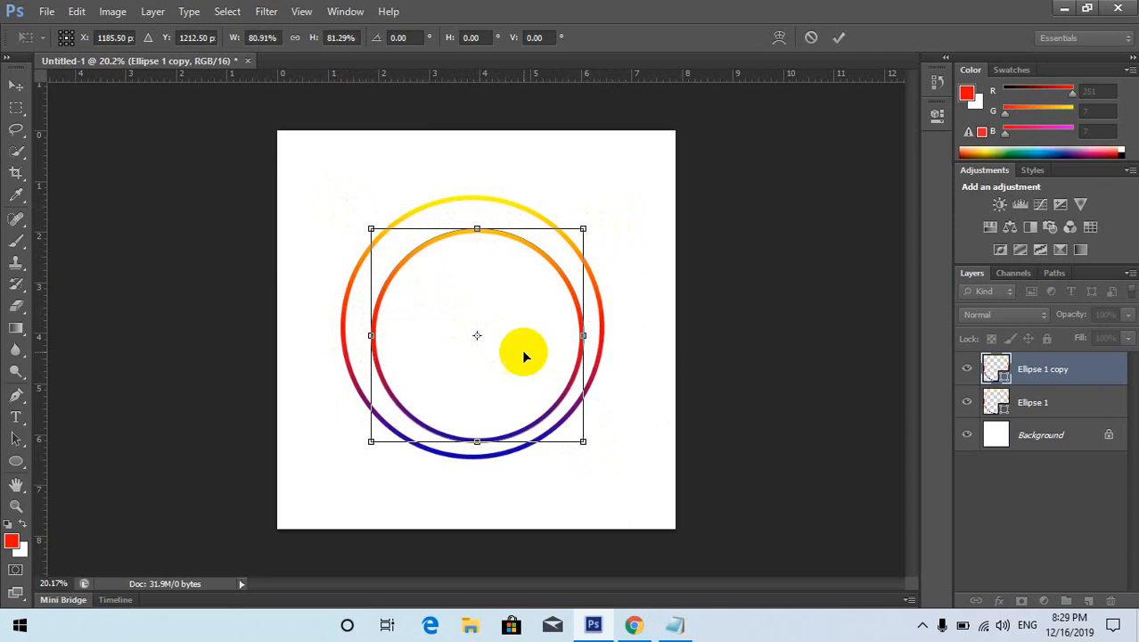
left_click_drag(477, 371, 470, 352)
key("u")
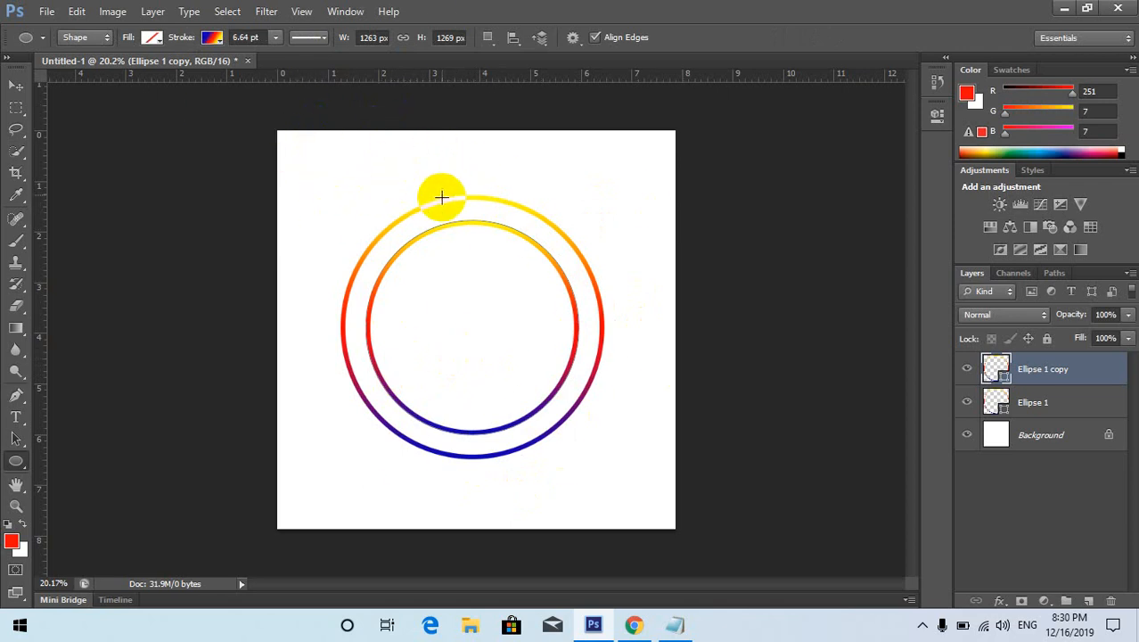
Check the reference logo in Chrome, return to Photoshop, and convert the locked Background into an editable layer named Layer 0.
left_click(635, 623)
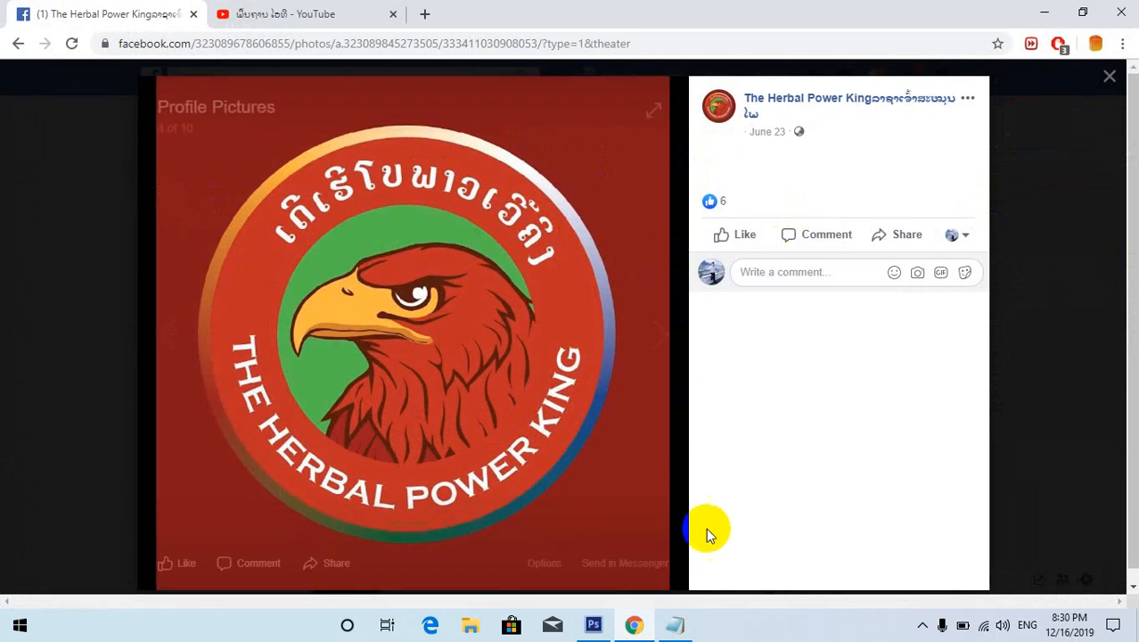
left_click(637, 626)
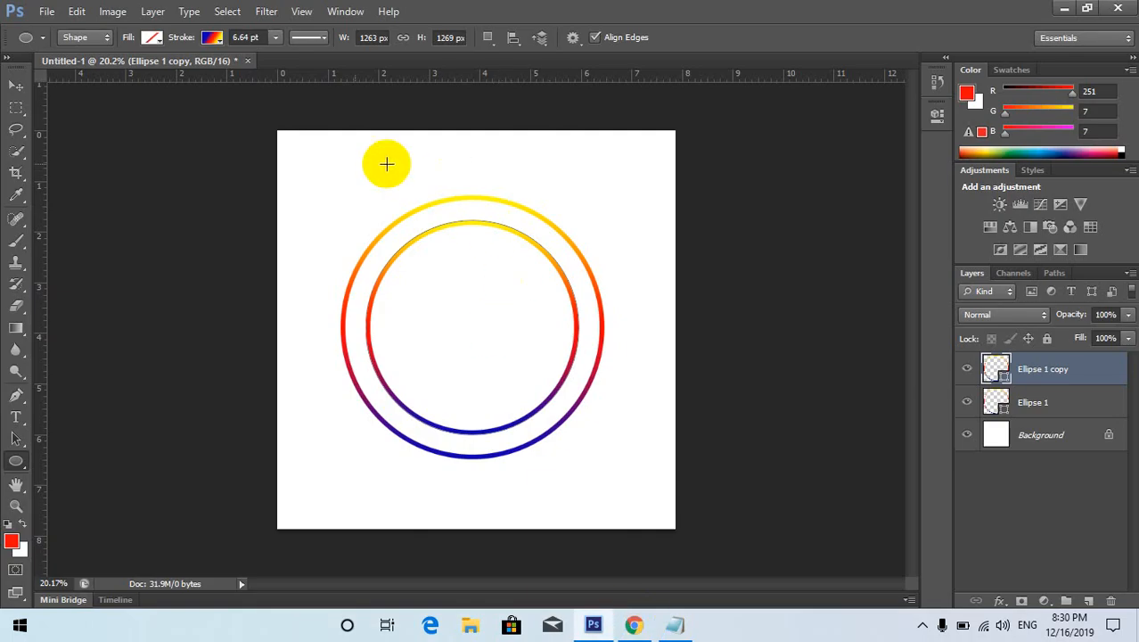
left_click(1064, 440)
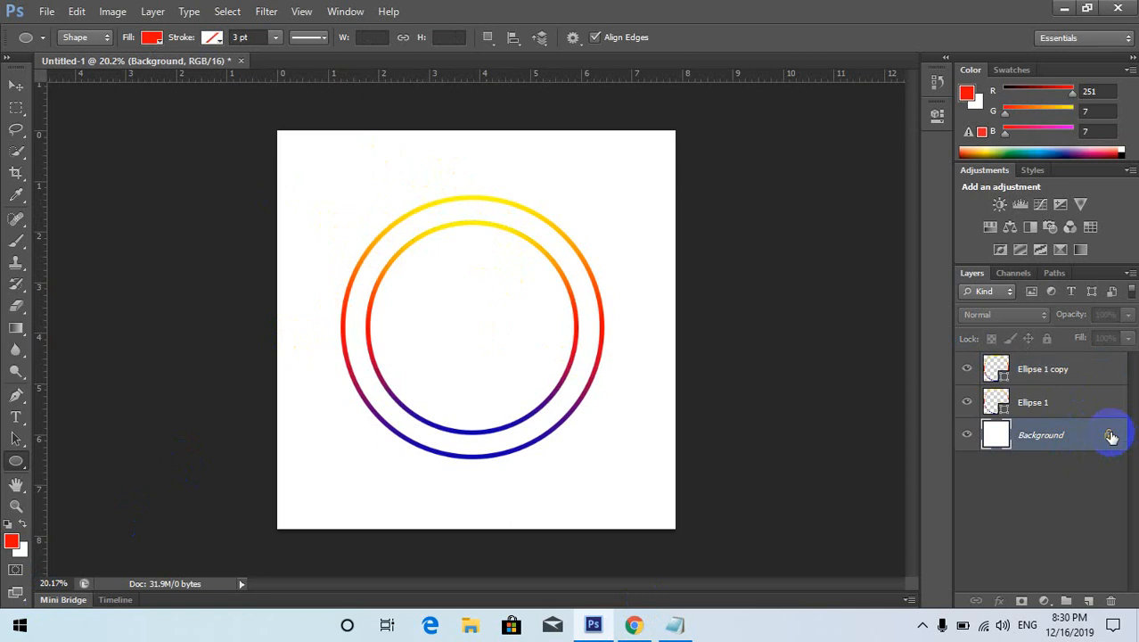
double_click(1108, 437)
left_click(718, 192)
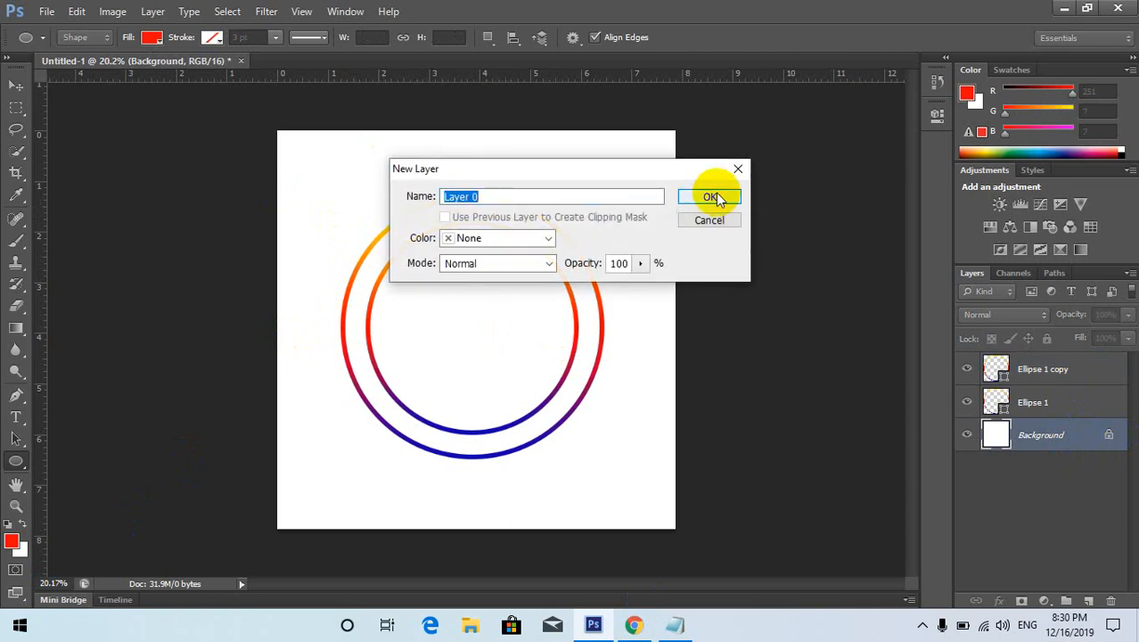
left_click_drag(1020, 406, 1012, 417)
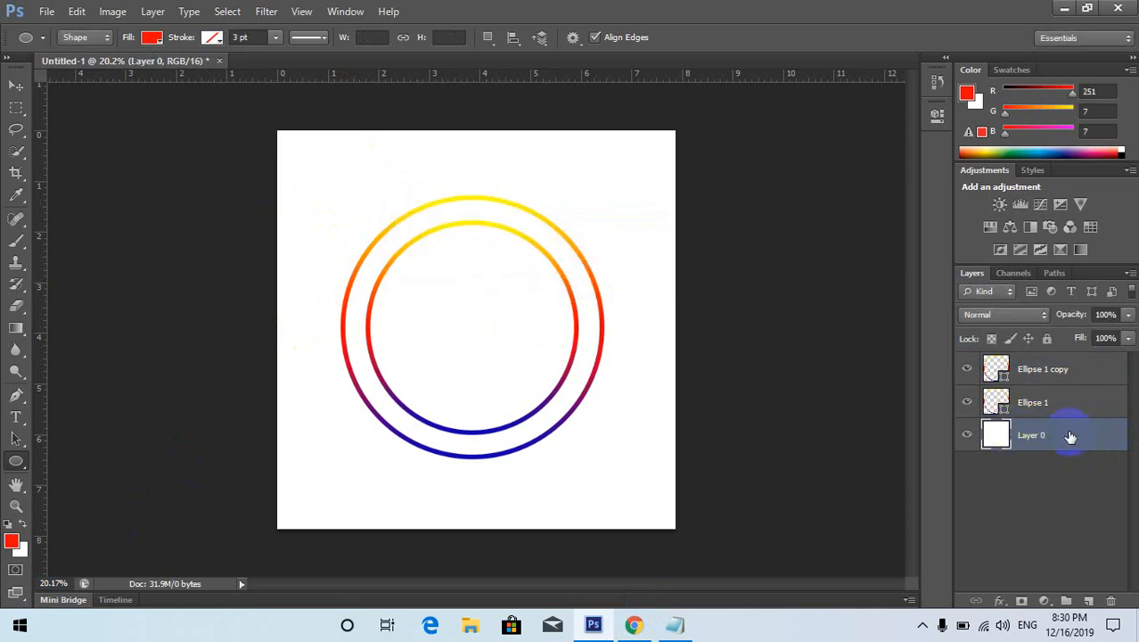
Fill Layer 0 with the red foreground colour (RGB 251, 7, 7) using the Paint Bucket tool.
left_click(11, 541)
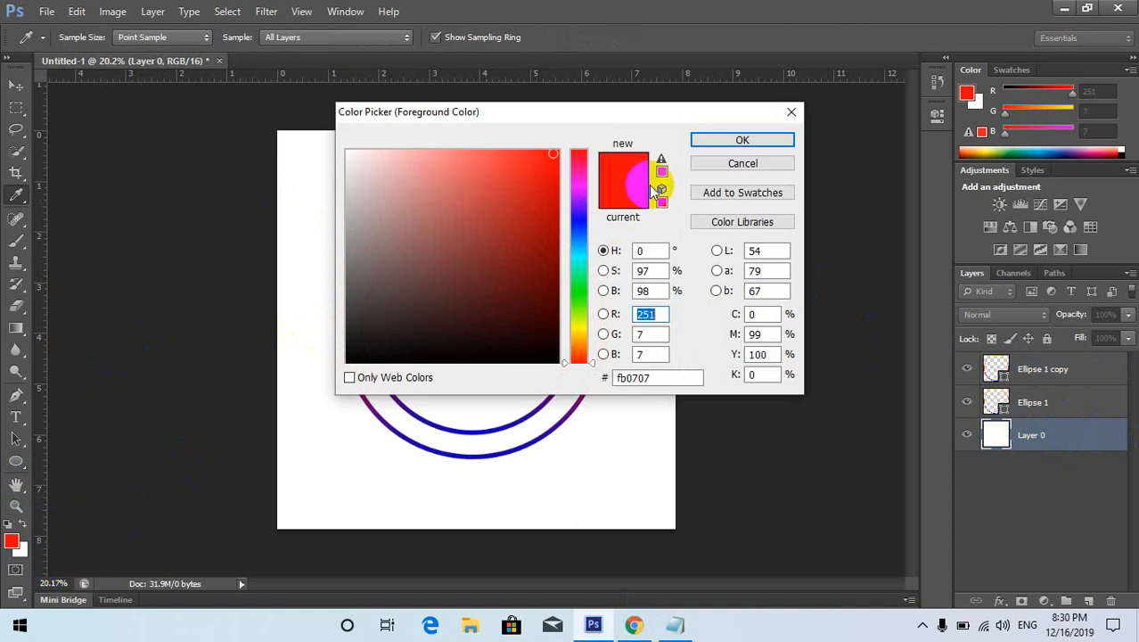
left_click(728, 143)
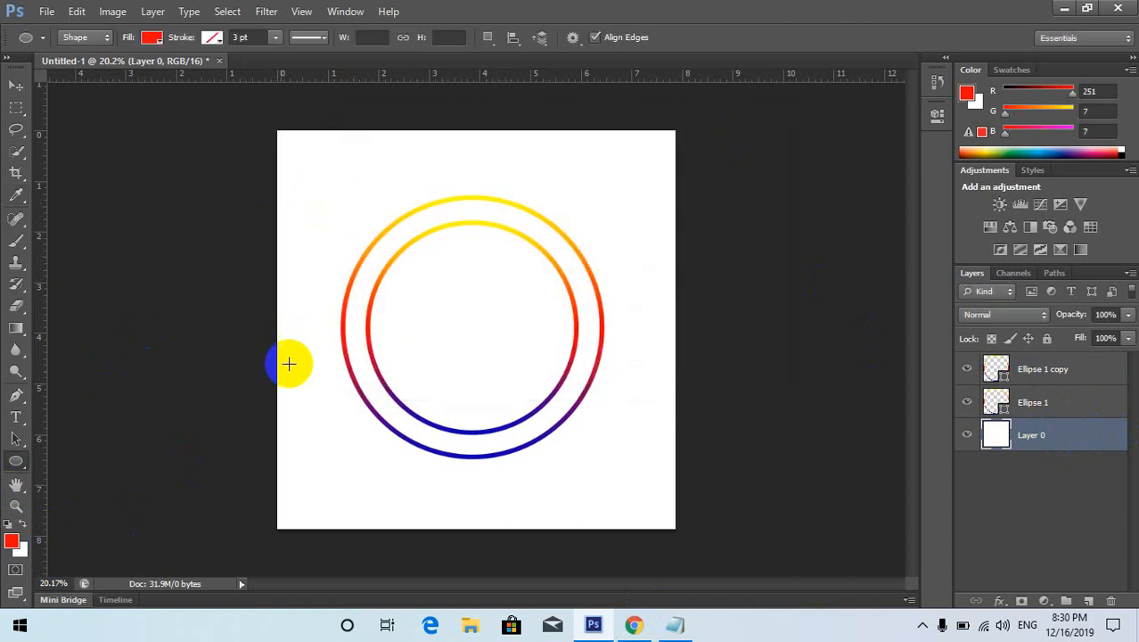
left_click(15, 397)
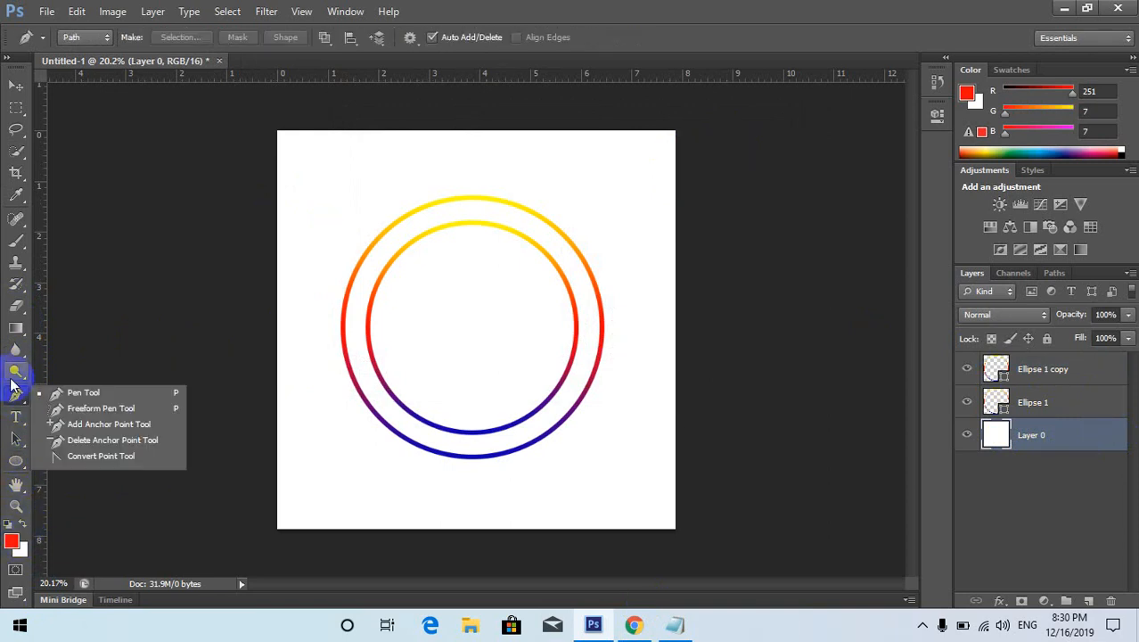
left_click(11, 358)
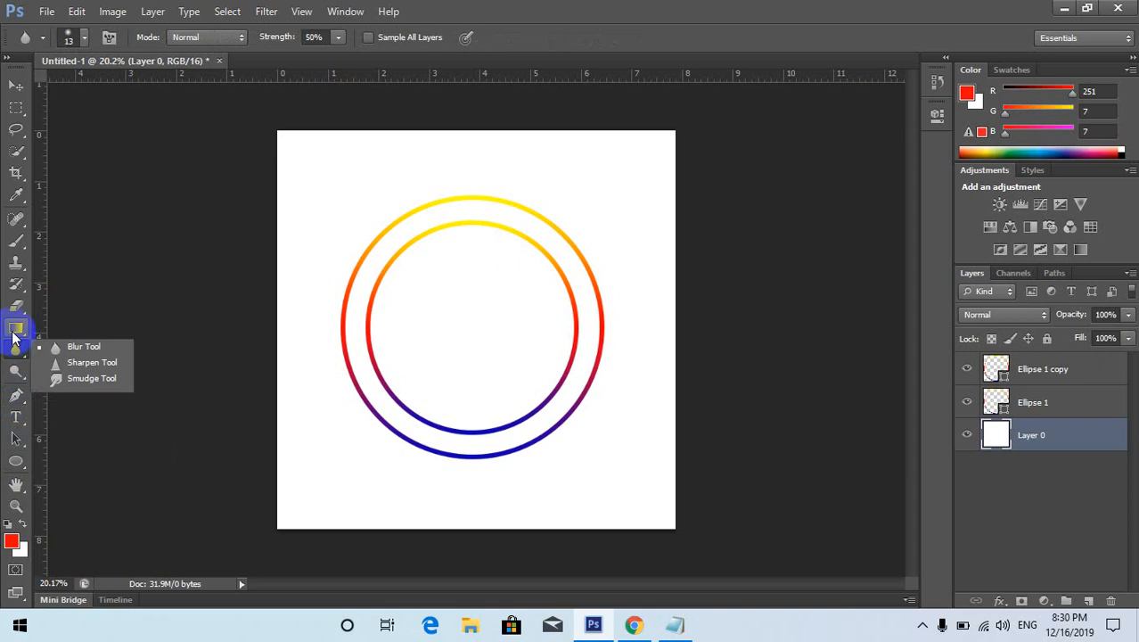
left_click(11, 337)
left_click(53, 348)
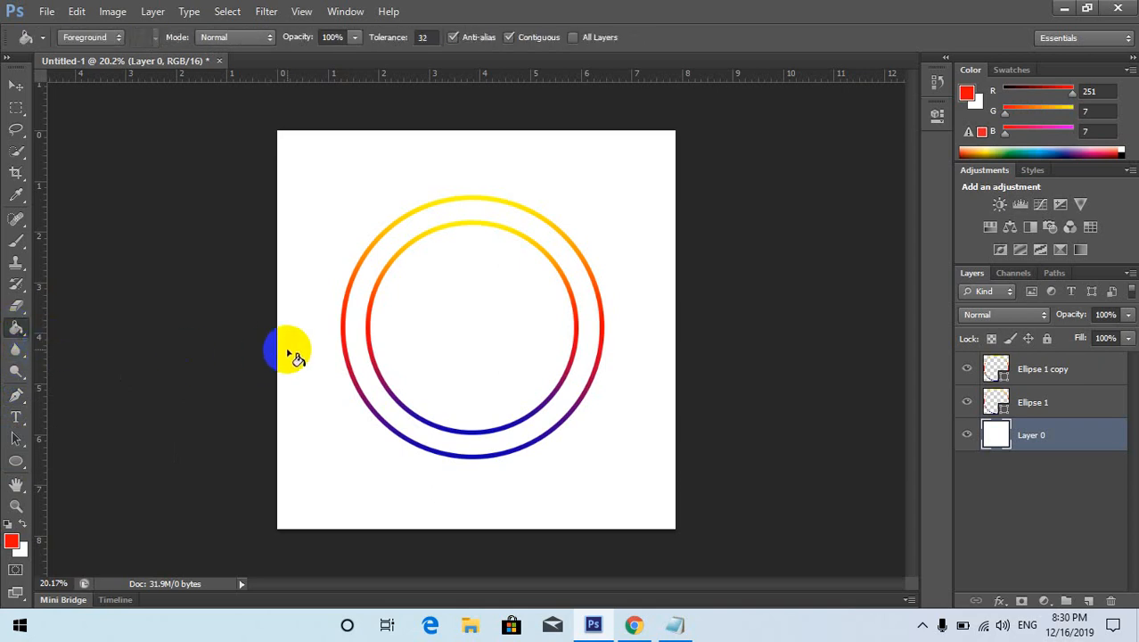
left_click(304, 375)
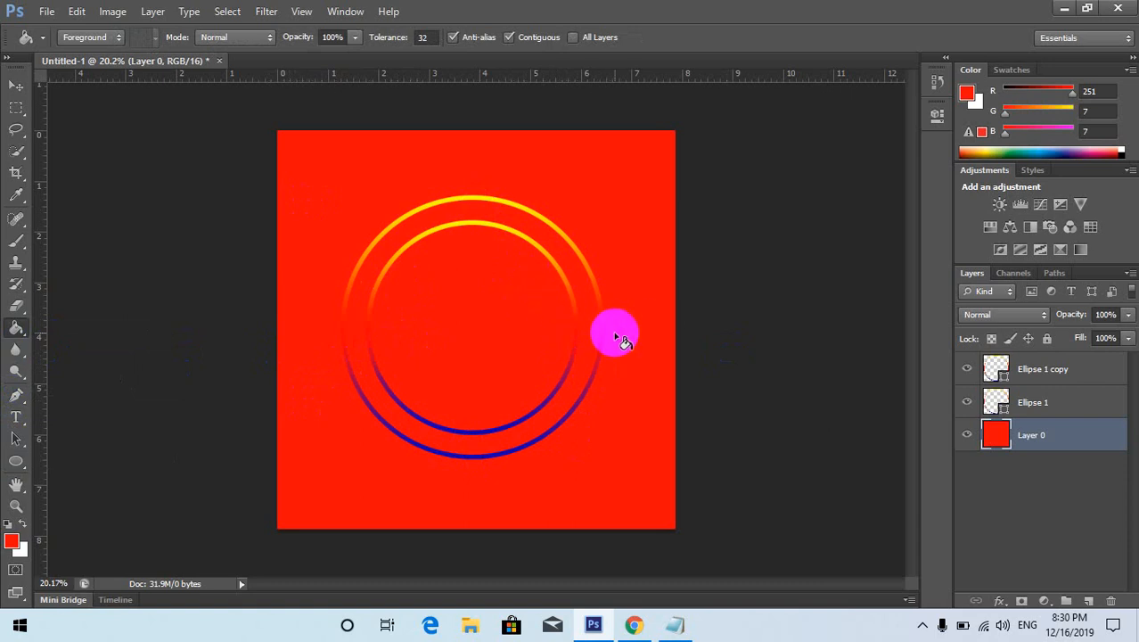
Set the foreground colour to dark red #7d1616 and fill Layer 0 with it.
left_click(14, 541)
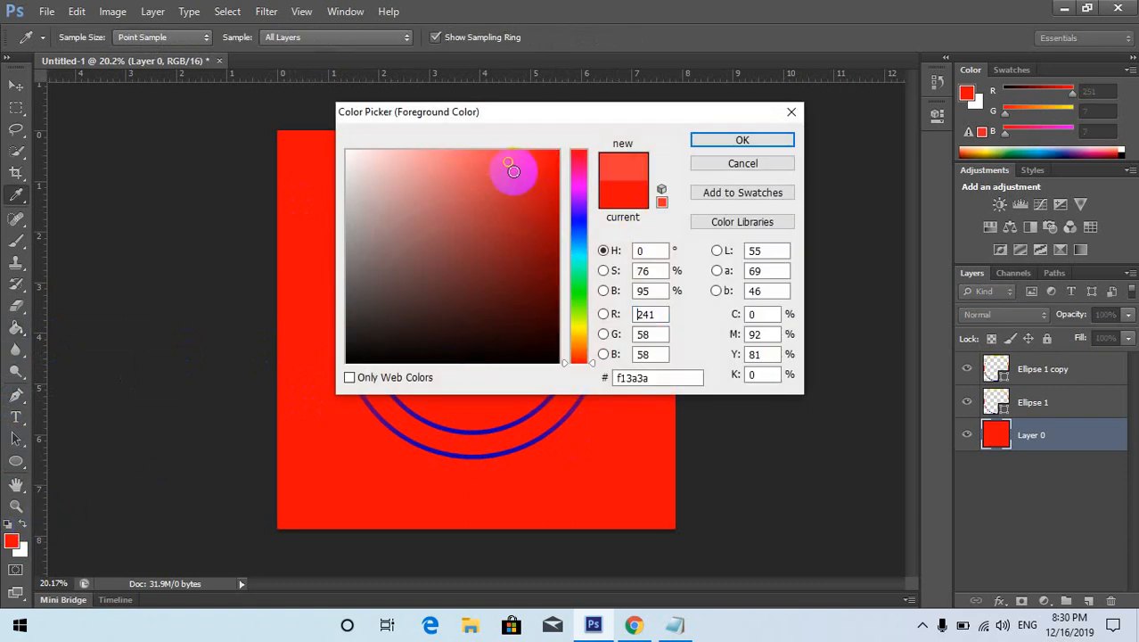
left_click_drag(514, 174, 528, 285)
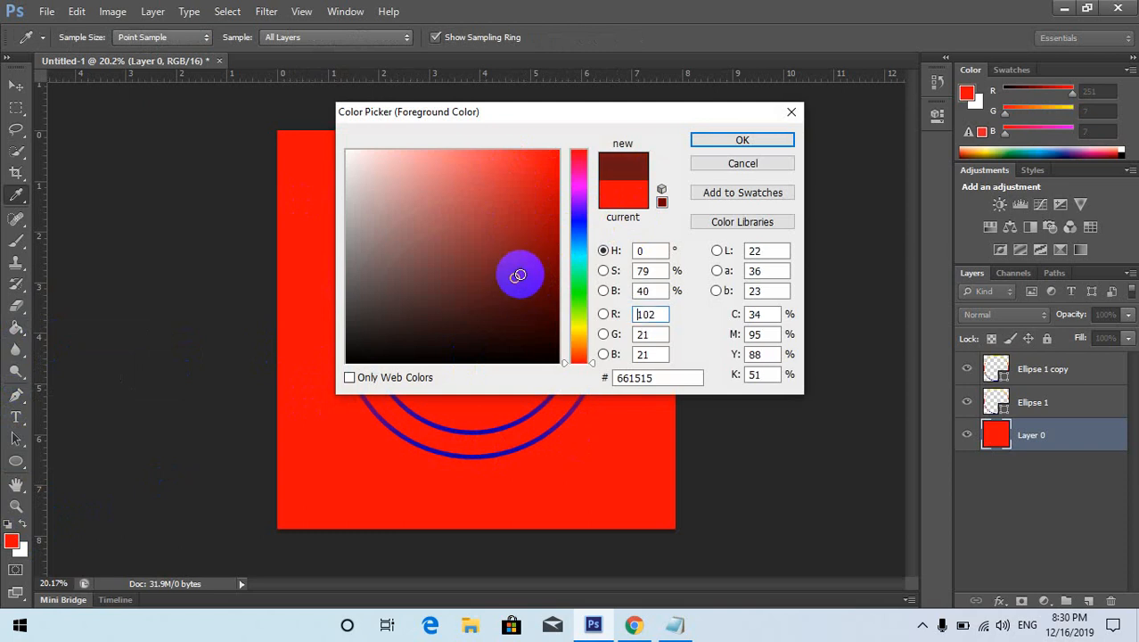
left_click(713, 143)
key("g")
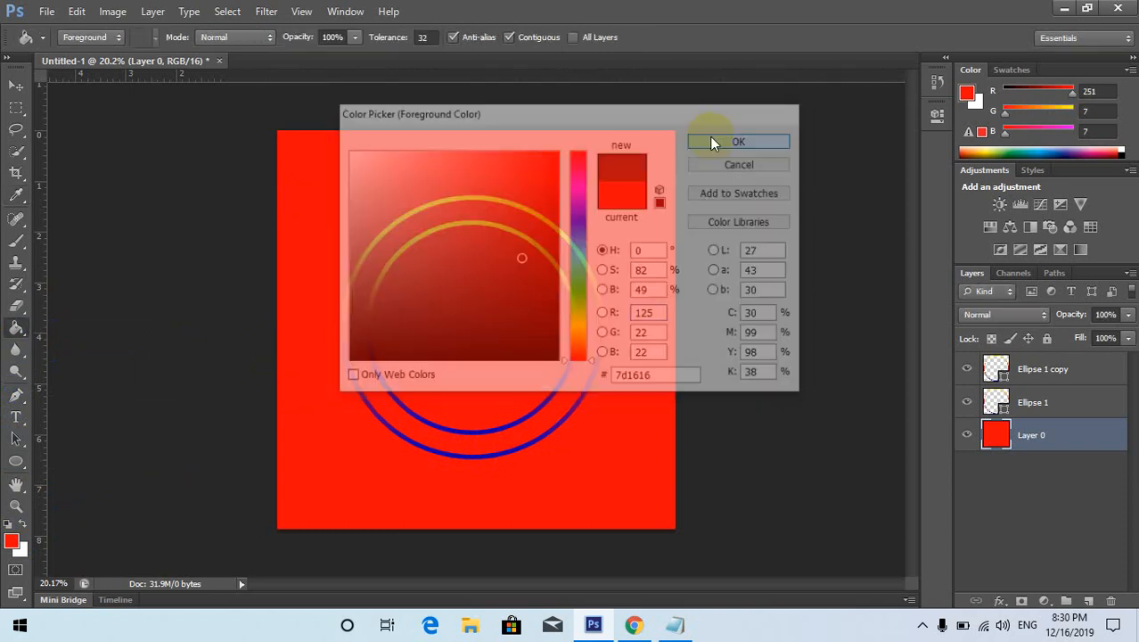
left_click(322, 229)
left_click(487, 280)
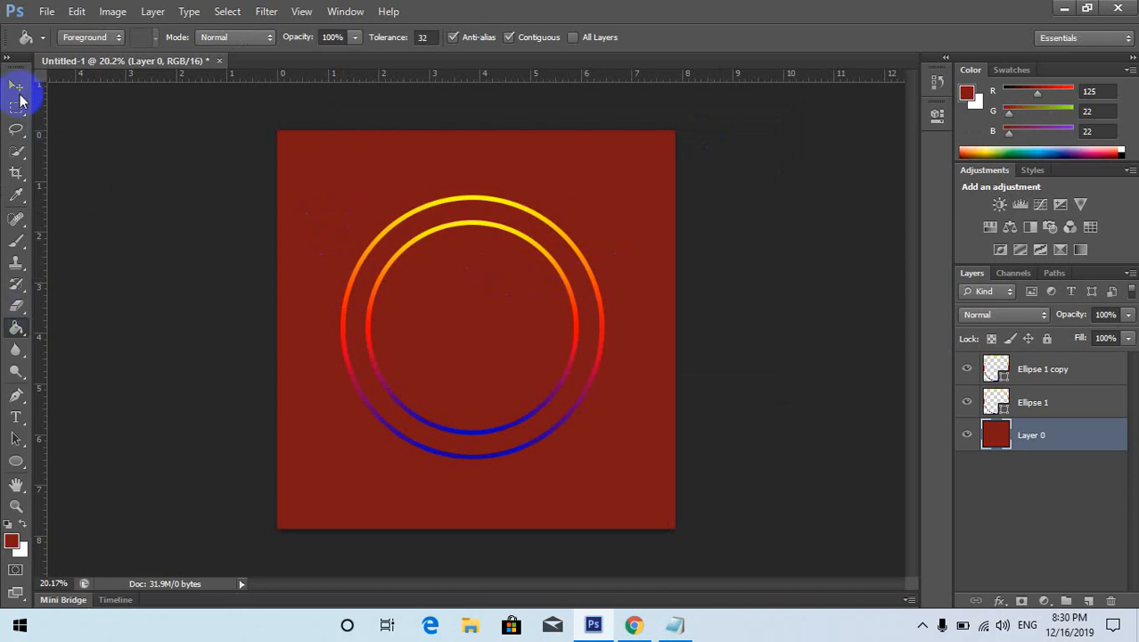
Free-transform the outer ring on the Ellipse 1 layer, enlarging it on all sides to widen the band around the inner ring.
left_click(8, 87)
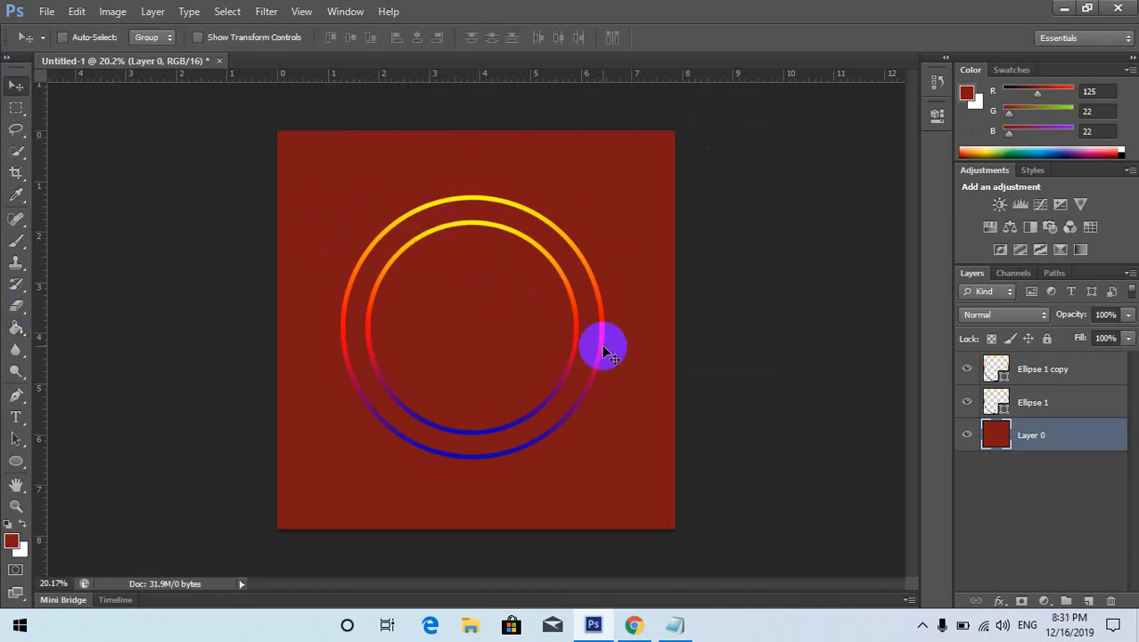
left_click(1074, 404)
left_click(1032, 372)
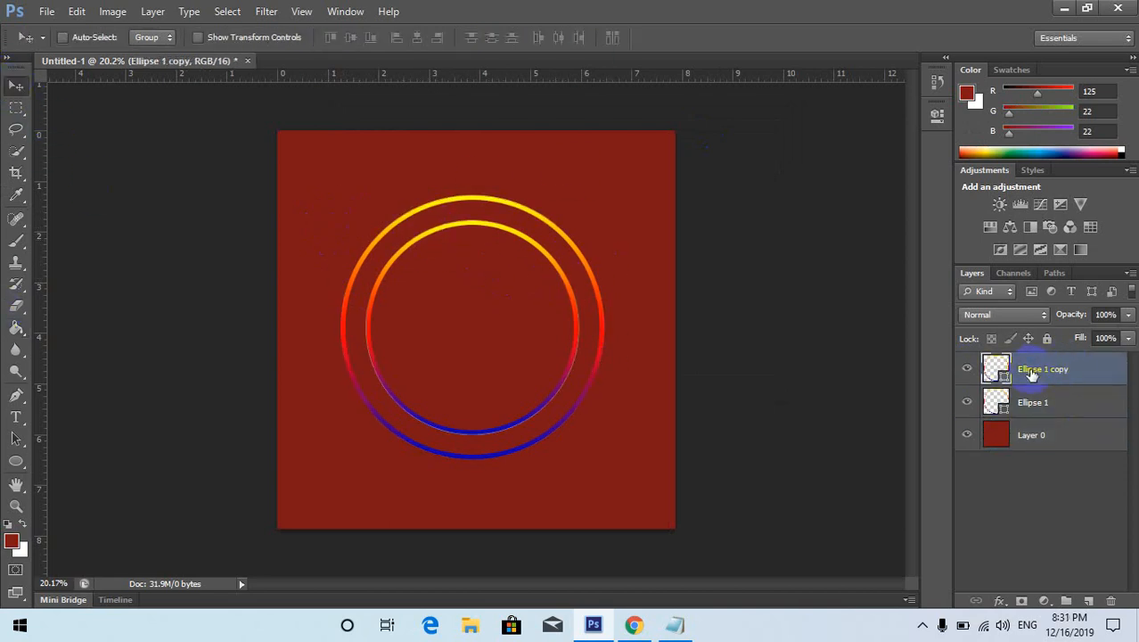
left_click(1051, 403)
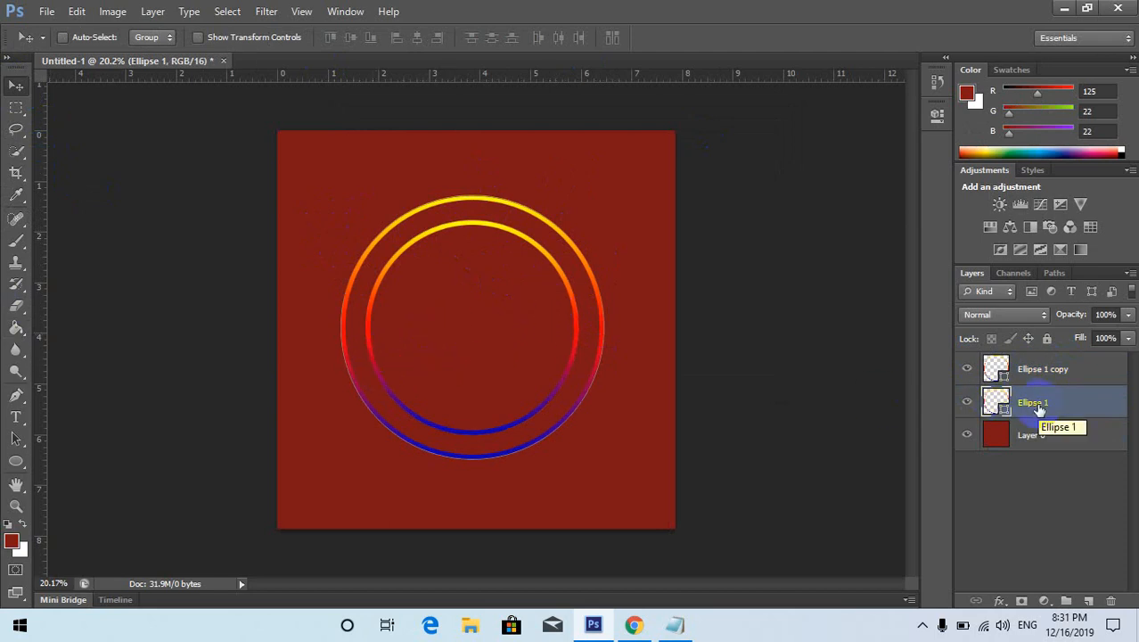
key("ctrl+t")
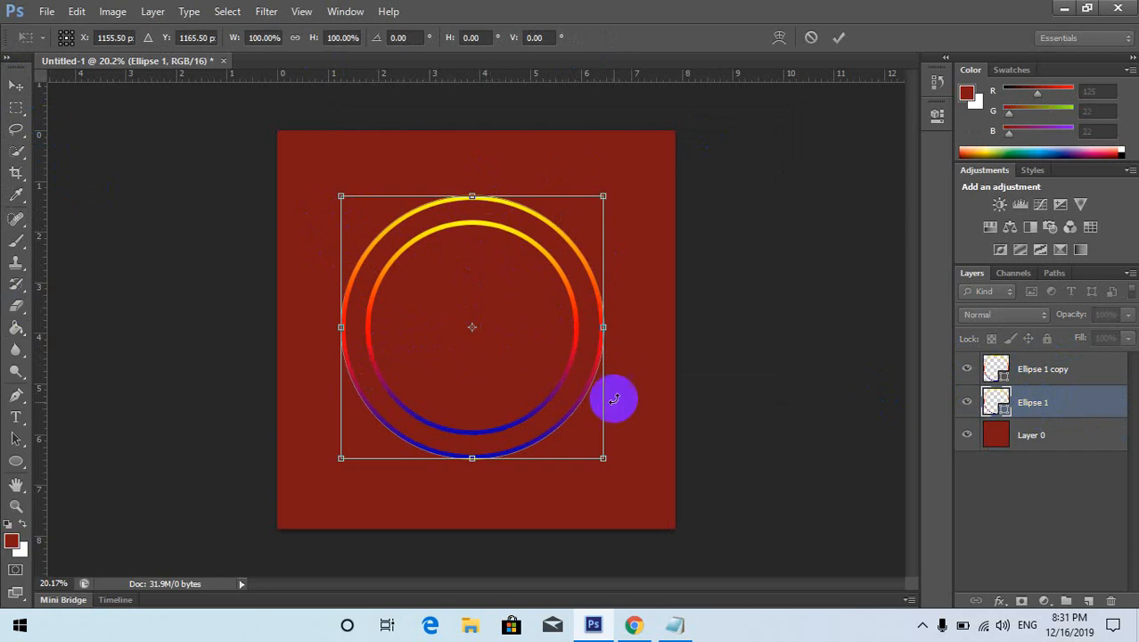
left_click_drag(602, 458, 619, 482)
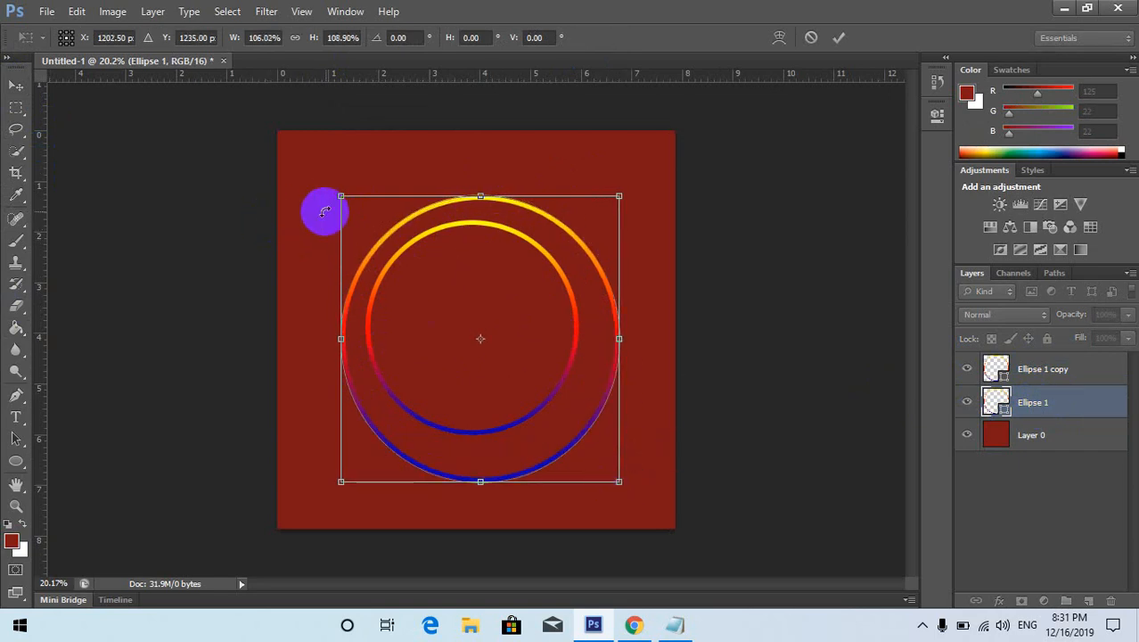
left_click_drag(338, 197, 315, 173)
double_click(478, 323)
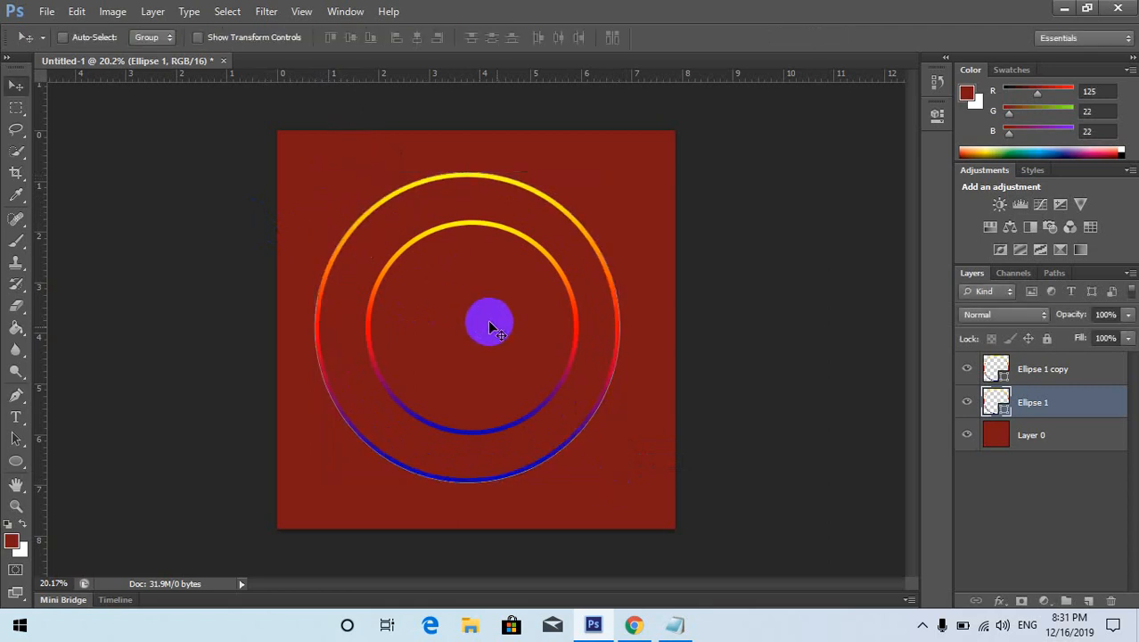
Switch to Chrome, browse Google image results for "shop" in a new tab, and return to Photoshop.
left_click(631, 626)
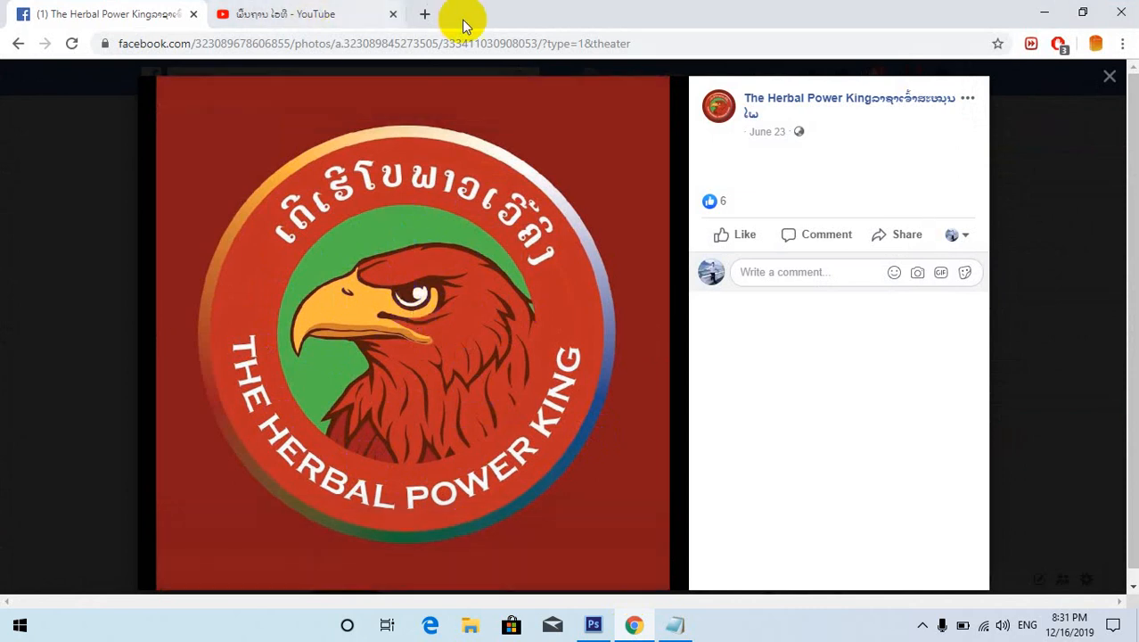
left_click(426, 14)
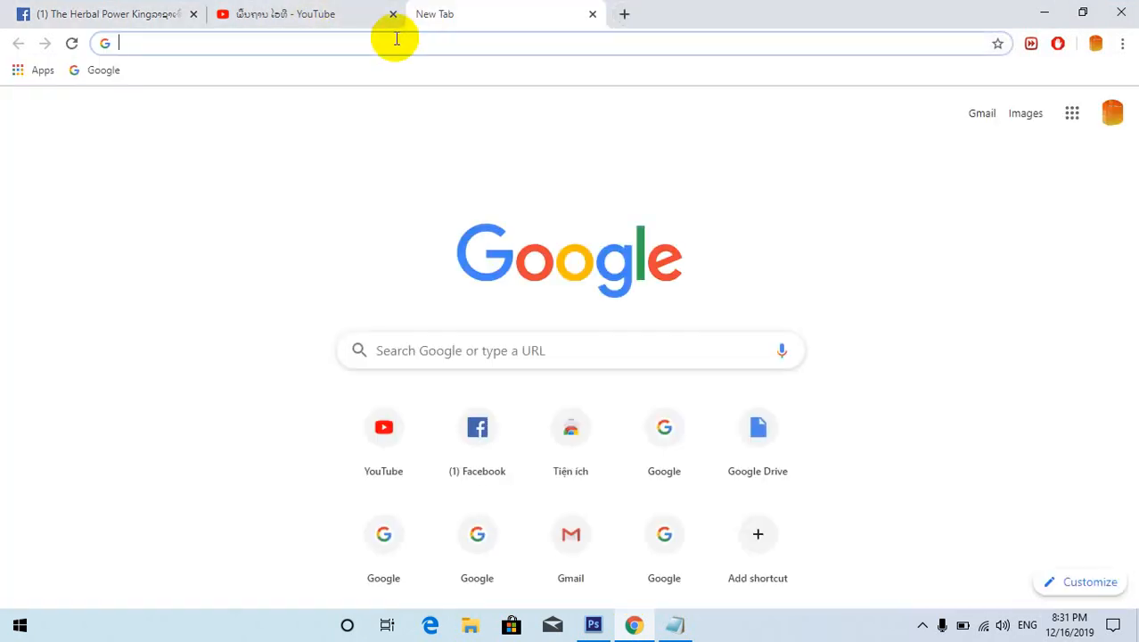
type("shop")
key("Return")
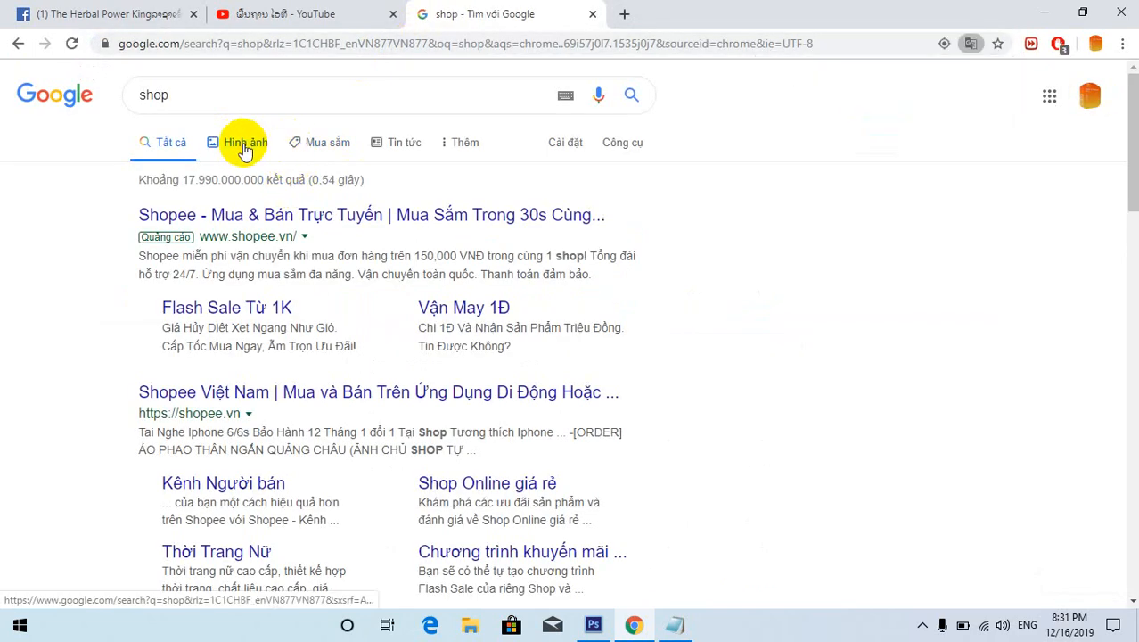
left_click(246, 150)
scroll(508, 307, "down", 10)
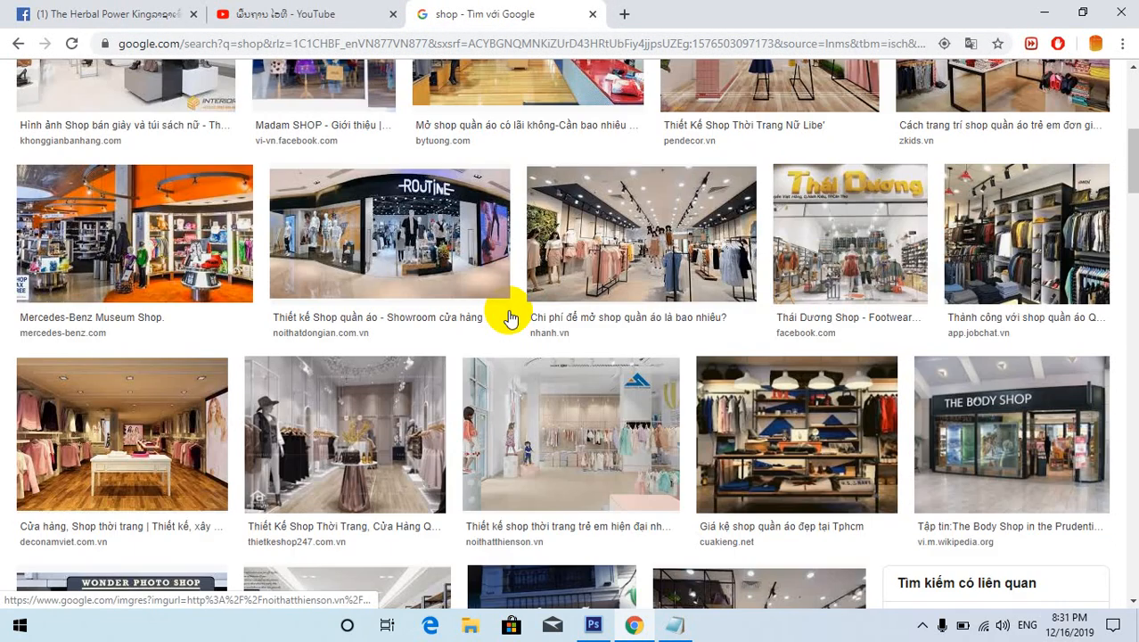
scroll(505, 319, "down", 3)
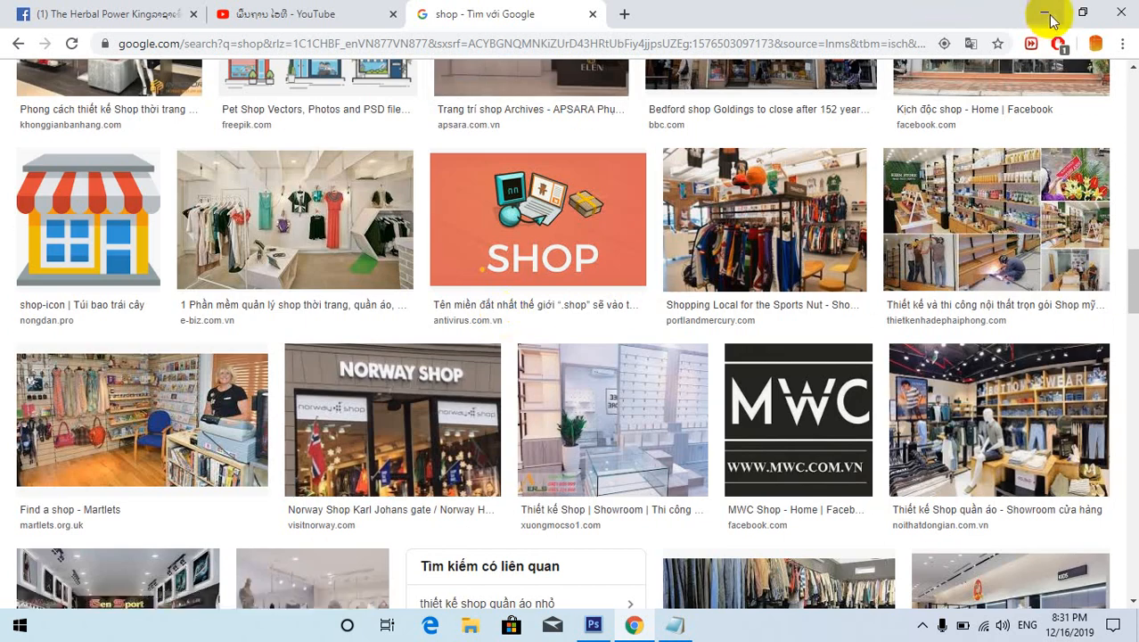
left_click(1048, 14)
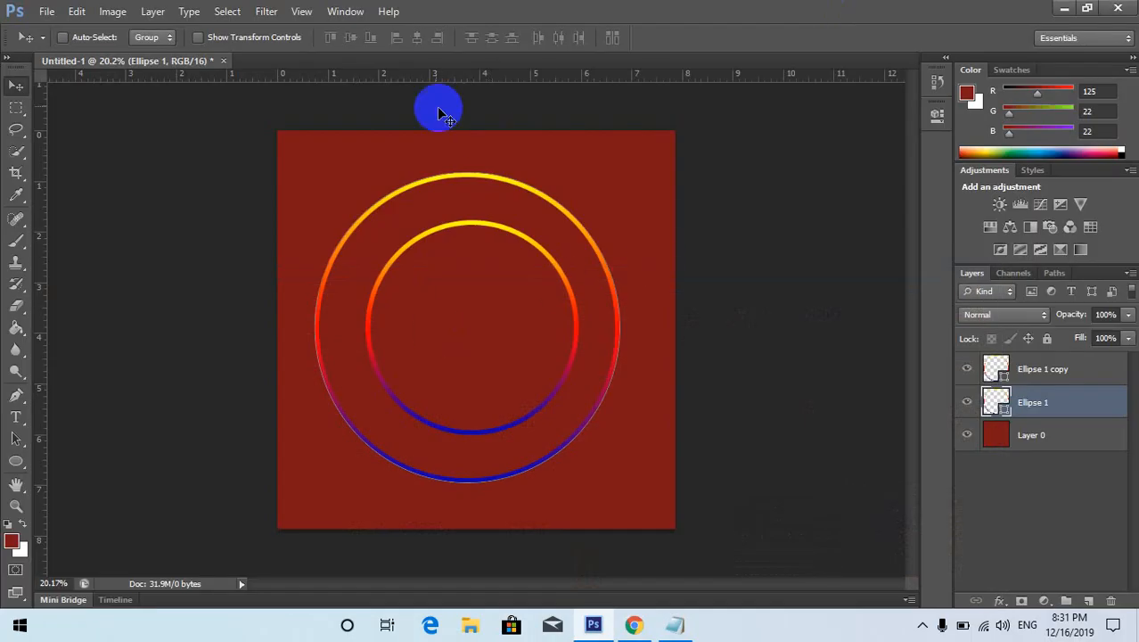
left_click(47, 16)
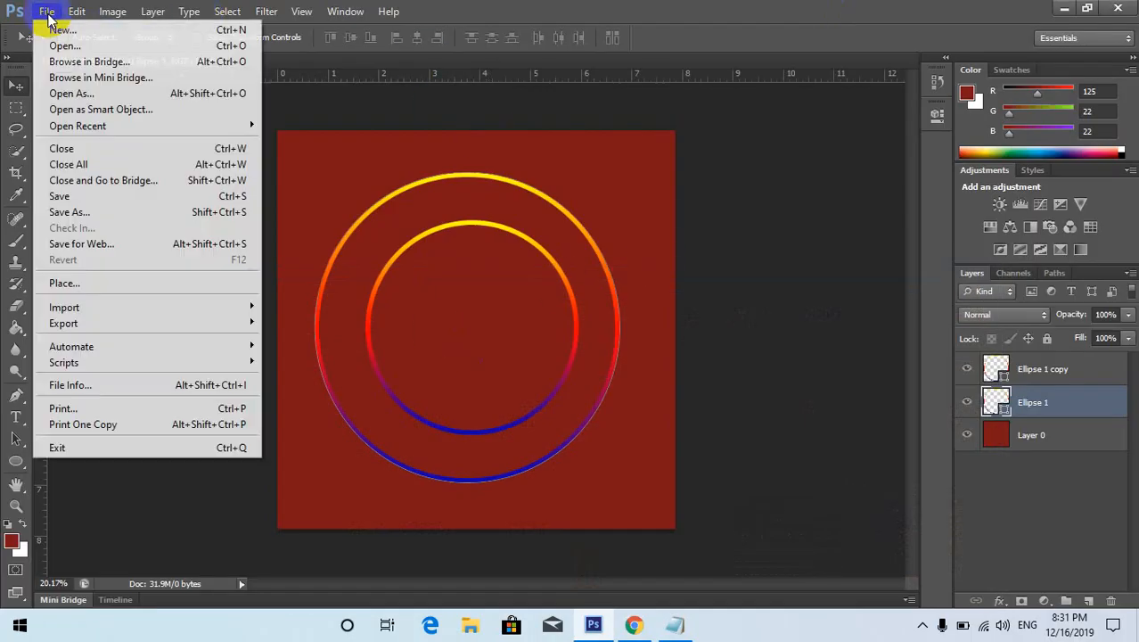
left_click(60, 55)
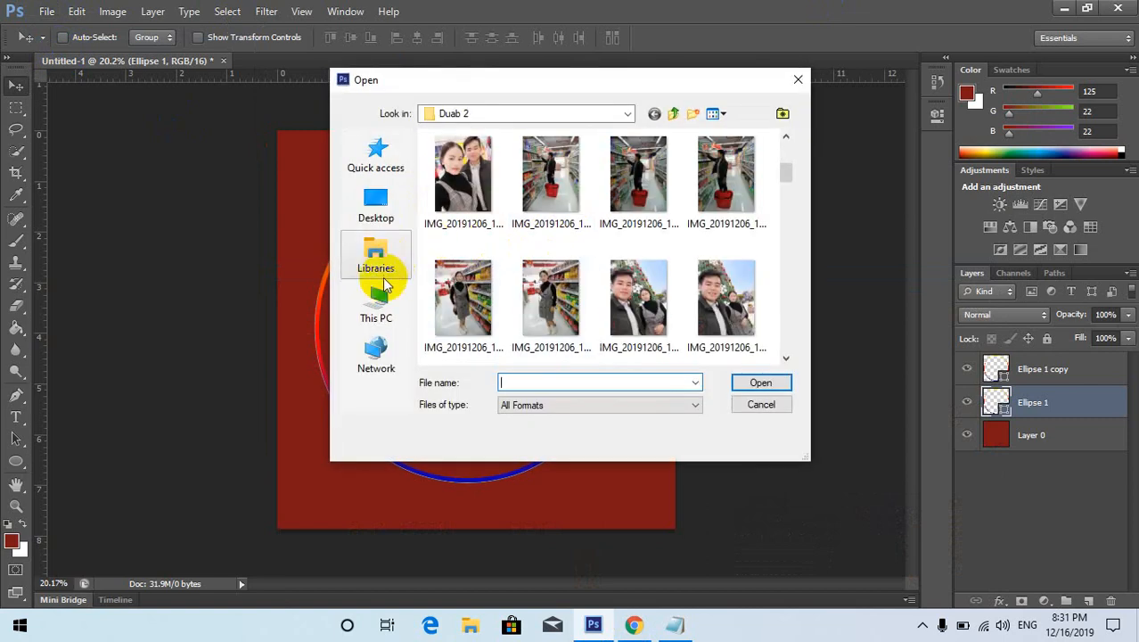
left_click(395, 319)
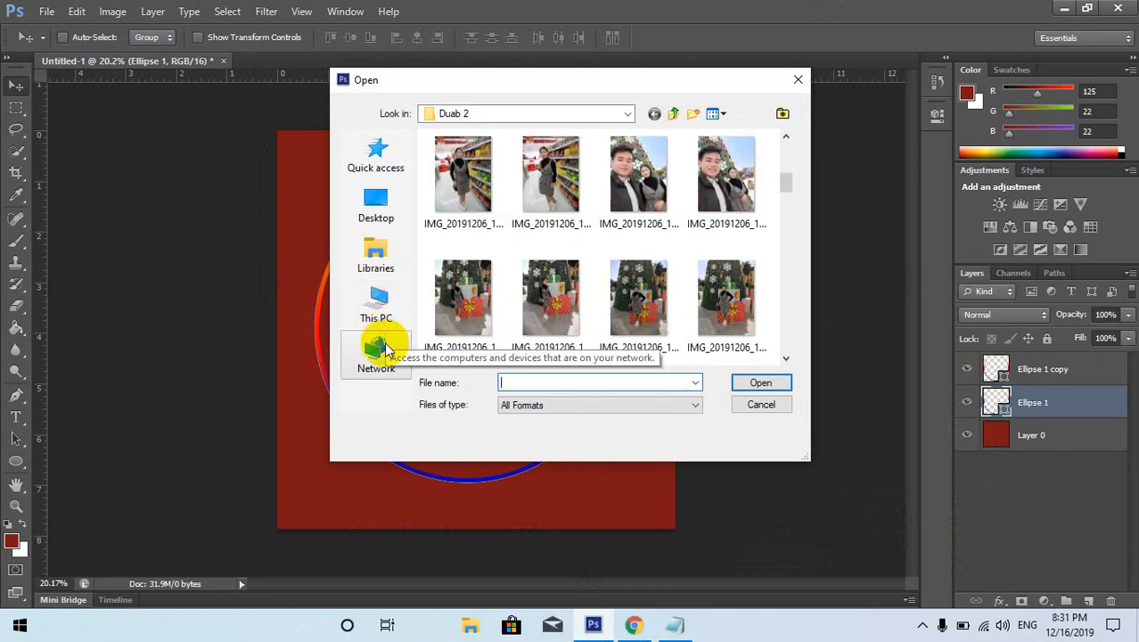
left_click(376, 306)
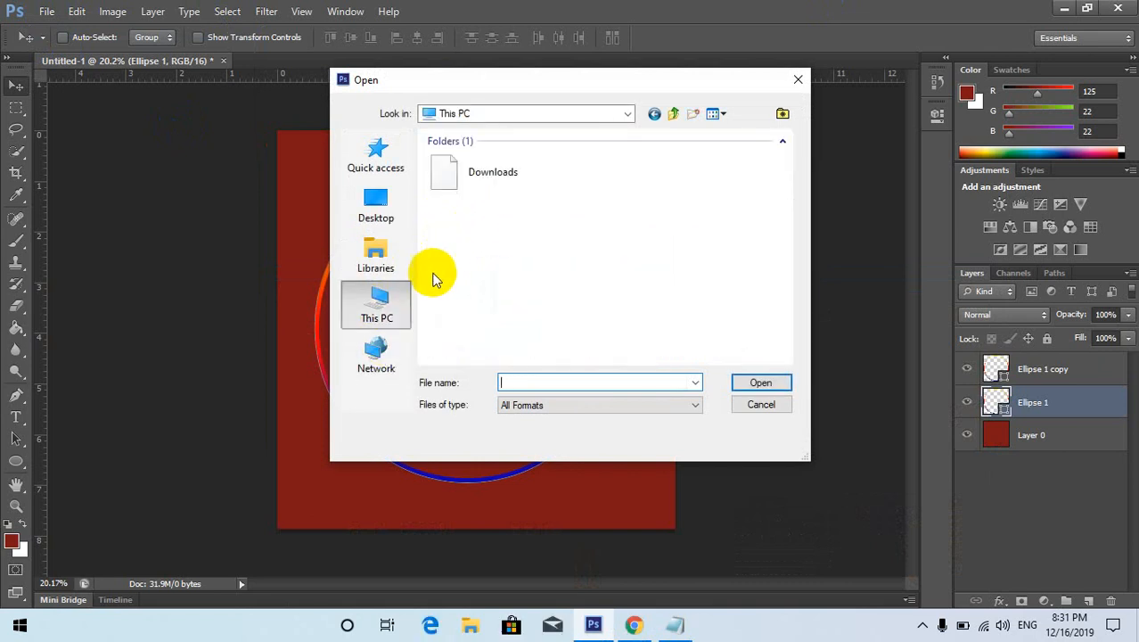
scroll(481, 240, "down", 5)
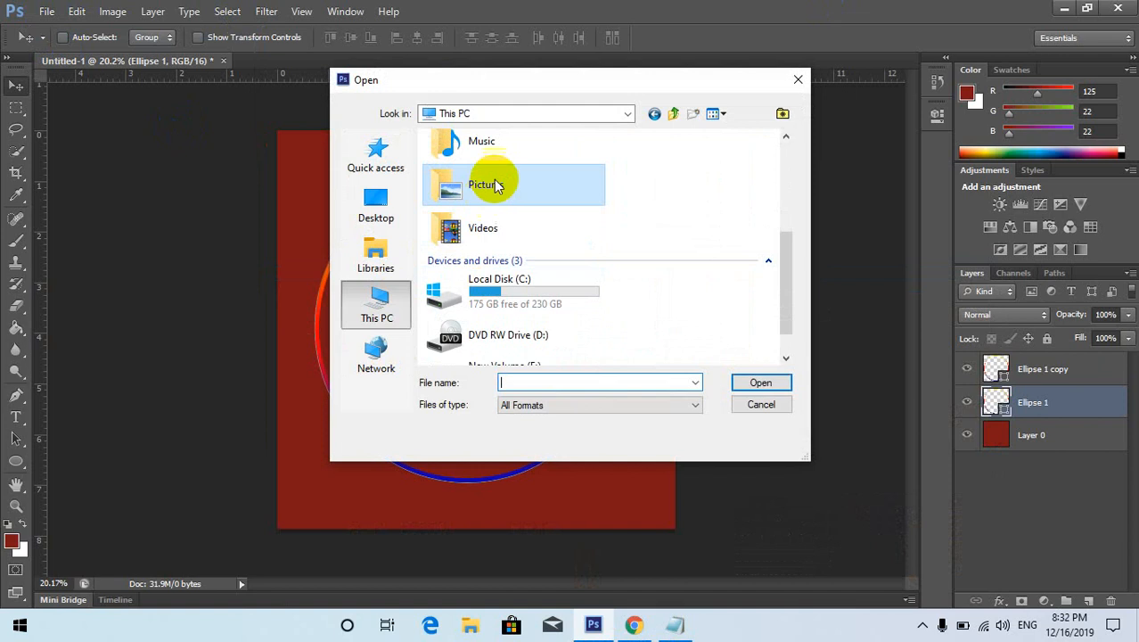
double_click(497, 185)
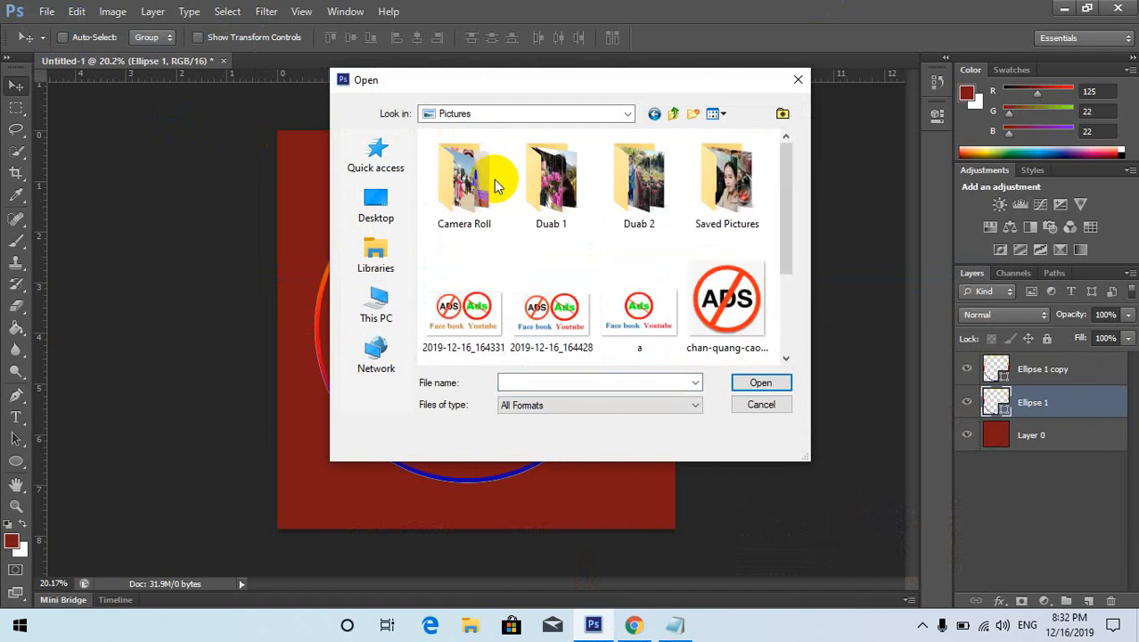
left_click(721, 301)
scroll(677, 285, "down", 2)
scroll(597, 250, "up", 2)
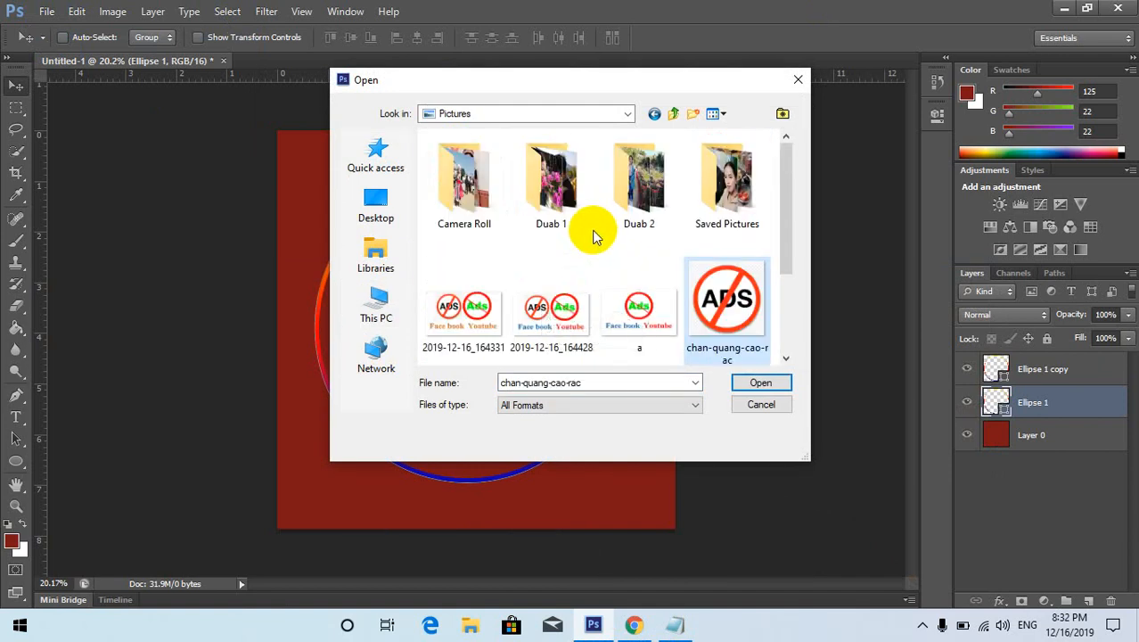
left_click(803, 81)
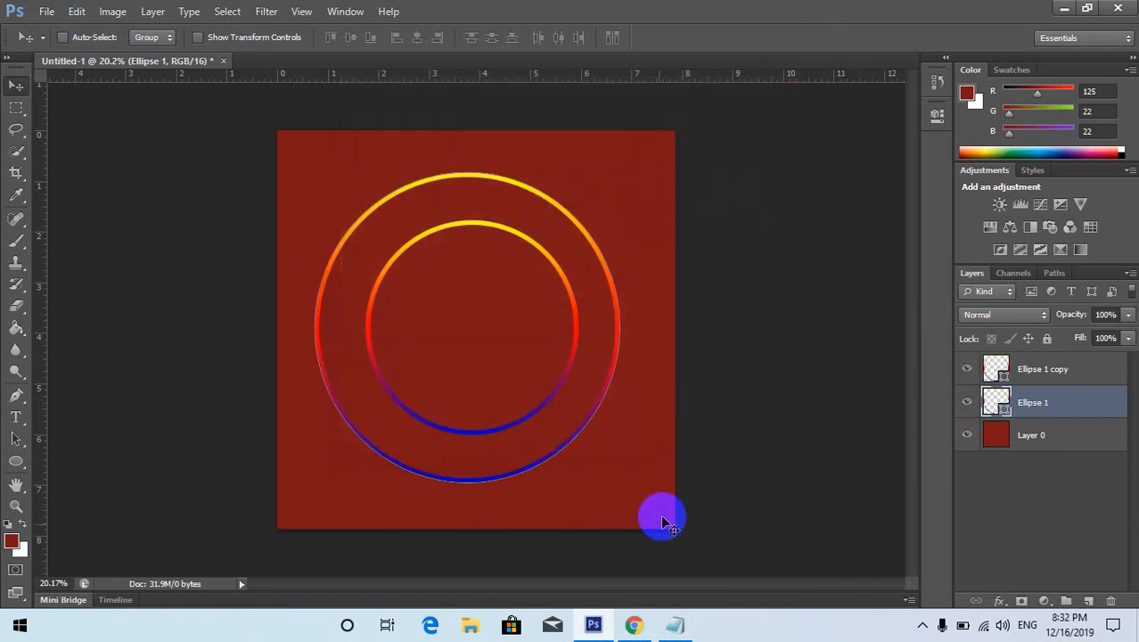
Switch to Chrome and, from the images related to shop-icon, preview the red-and-white striped SHOP storefront from freeiconspng.com.
left_click(635, 625)
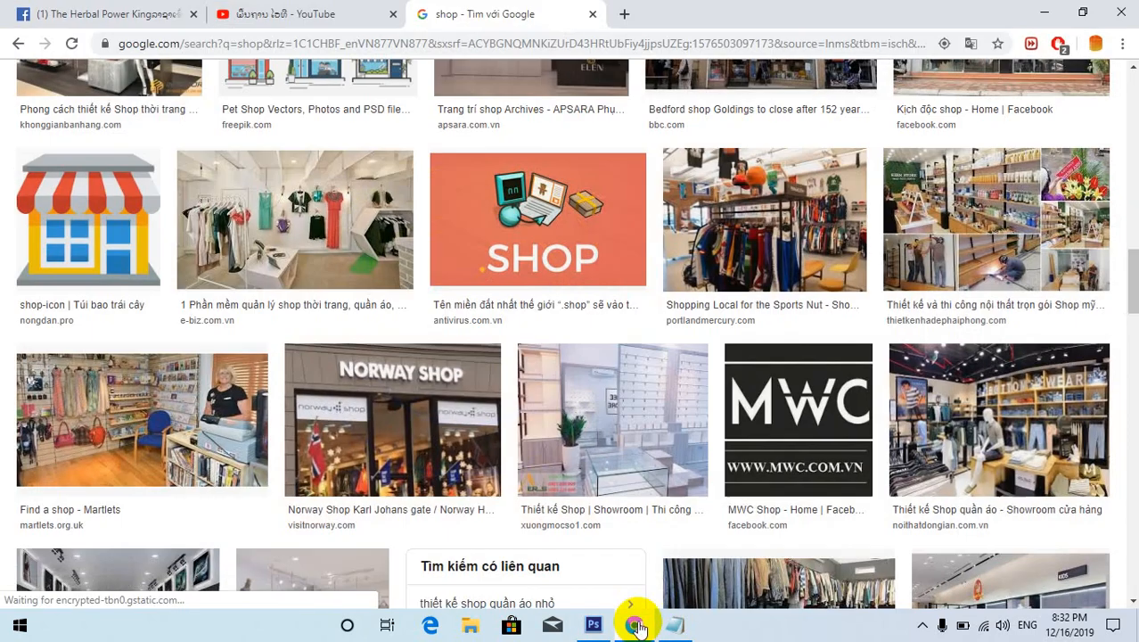
left_click(123, 210)
scroll(795, 315, "down", 5)
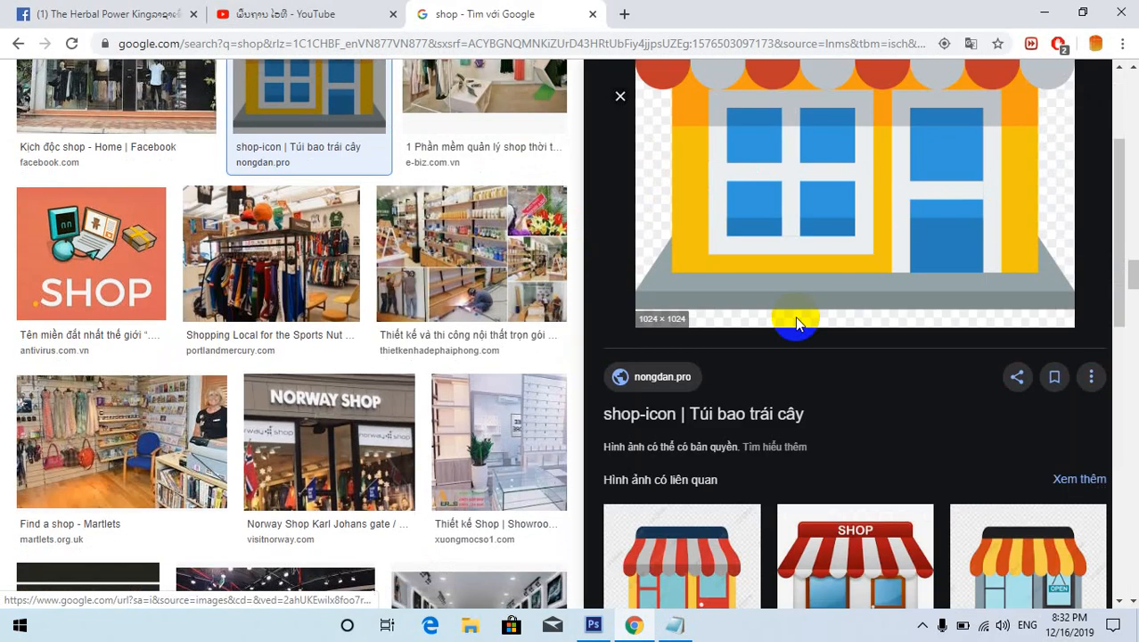
scroll(794, 349, "down", 1)
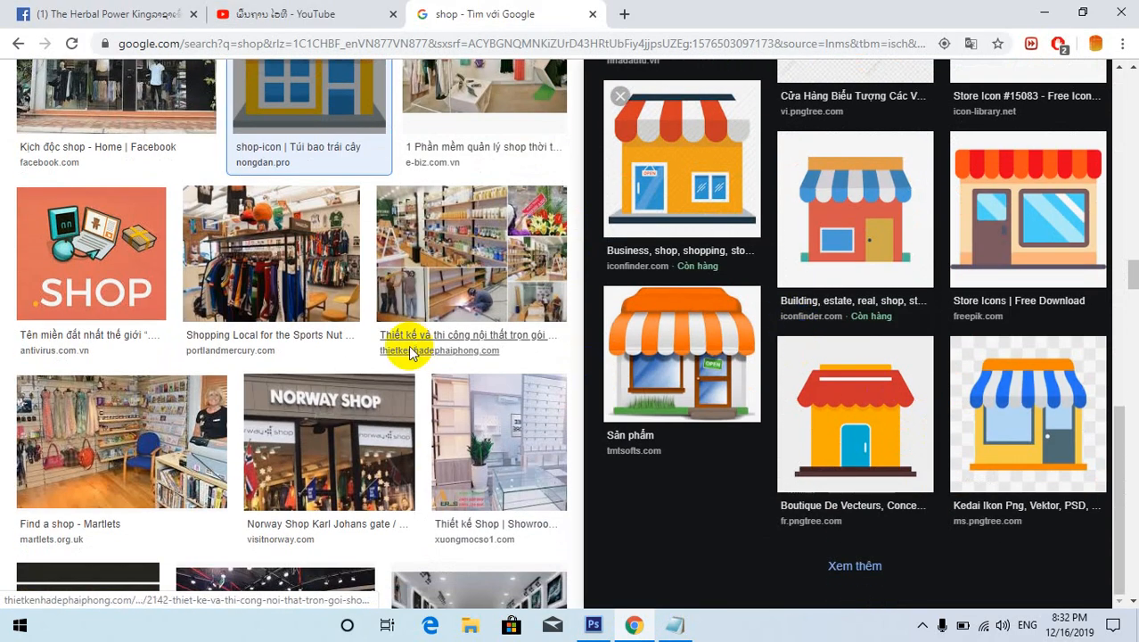
scroll(867, 413, "up", 1)
scroll(856, 318, "up", 2)
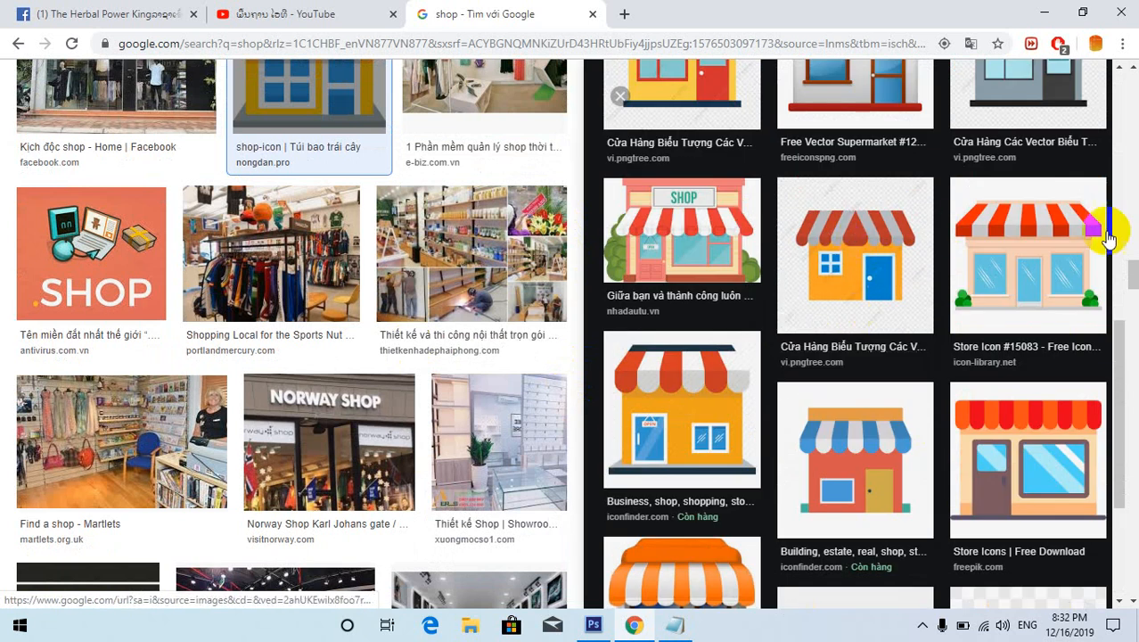
scroll(921, 264, "up", 3)
left_click(839, 316)
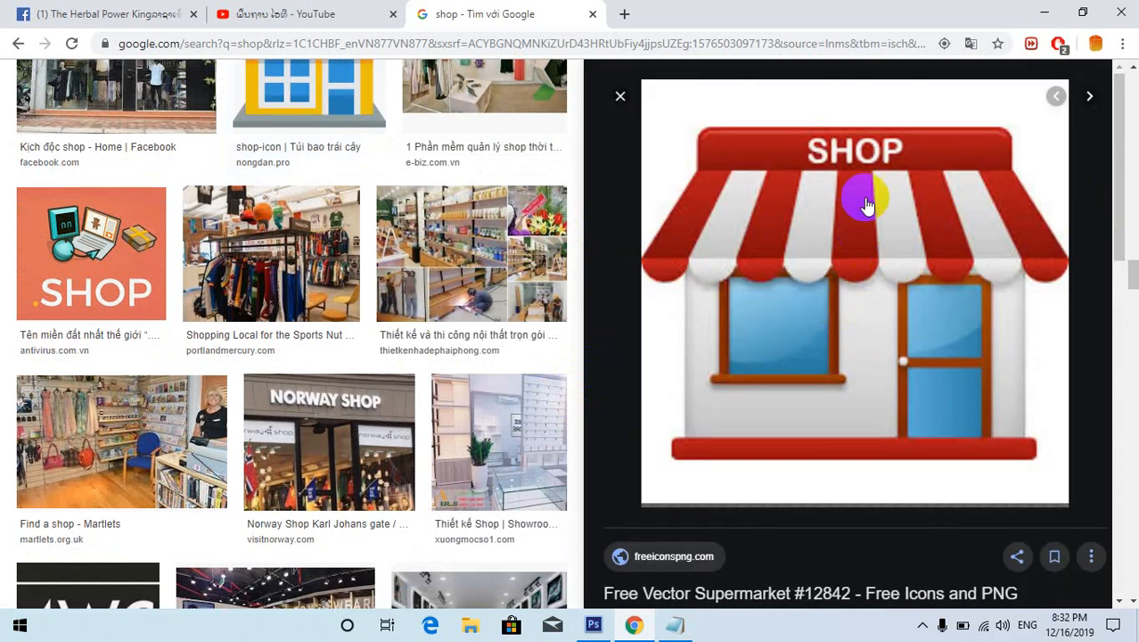
Save the SHOP storefront image as PNG file supermarket-png-9 in the Pictures folder and return to Photoshop.
right_click(824, 237)
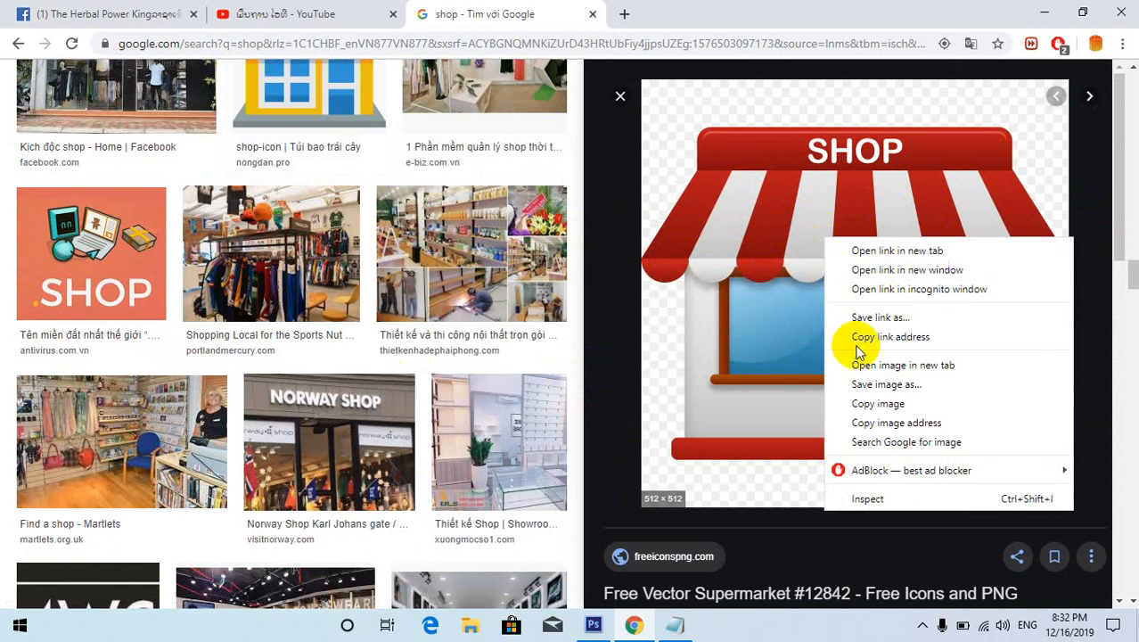
left_click(866, 398)
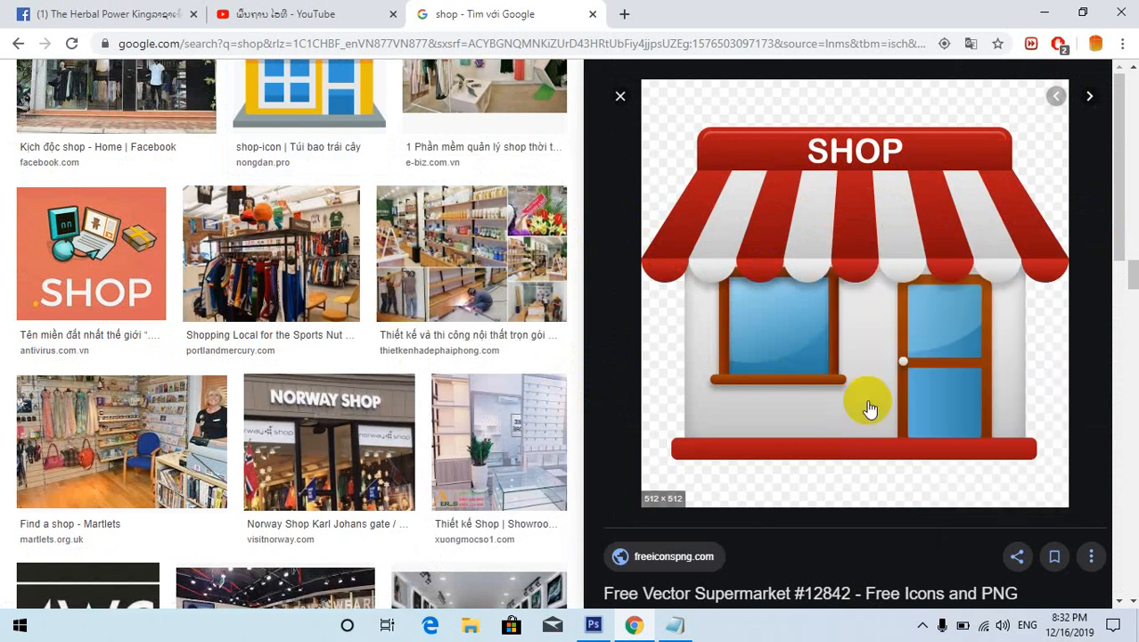
right_click(812, 181)
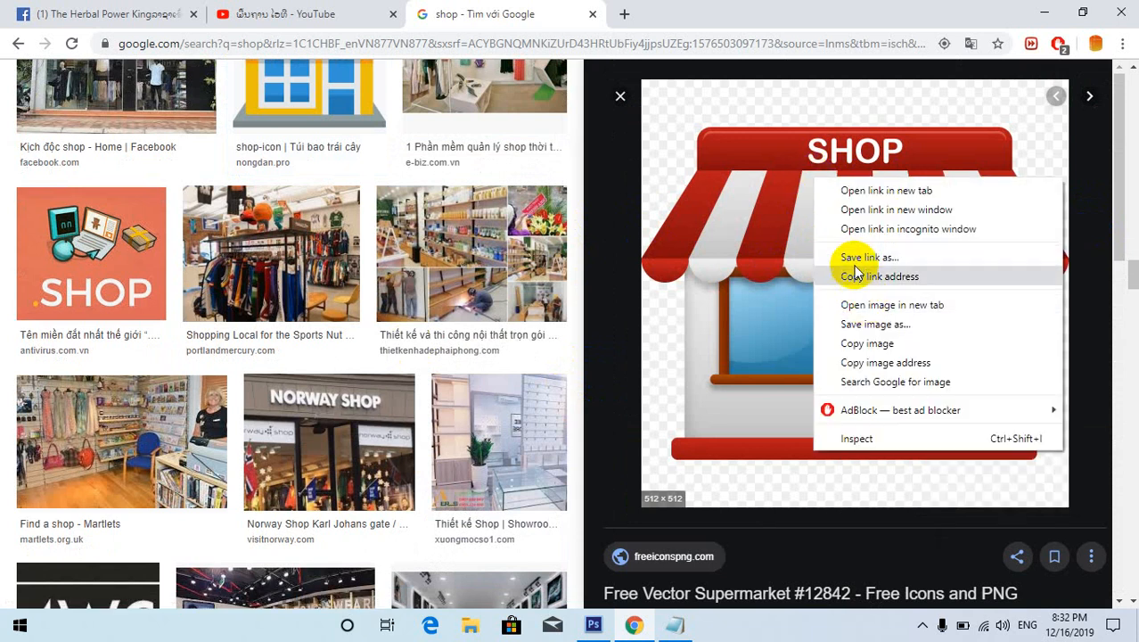
left_click(848, 324)
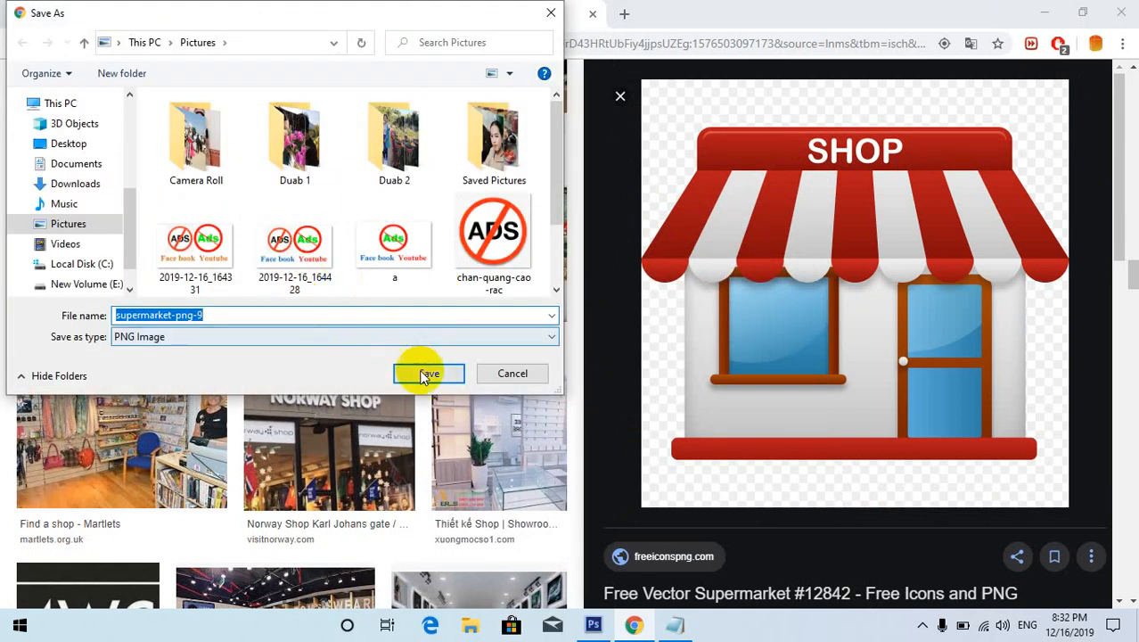
left_click(427, 373)
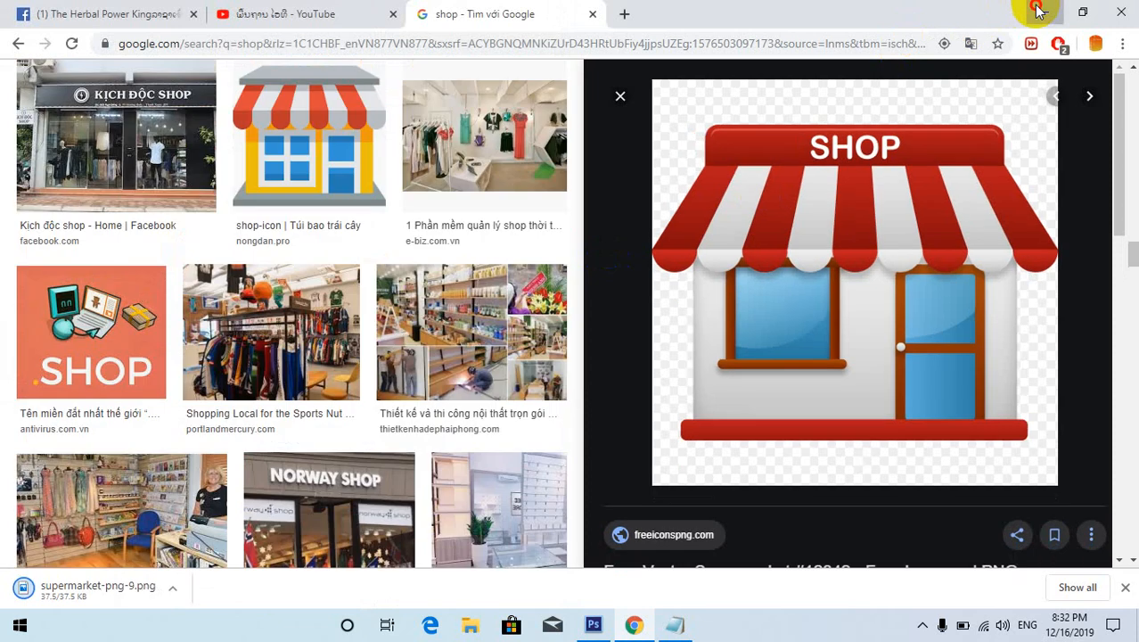
left_click(1036, 10)
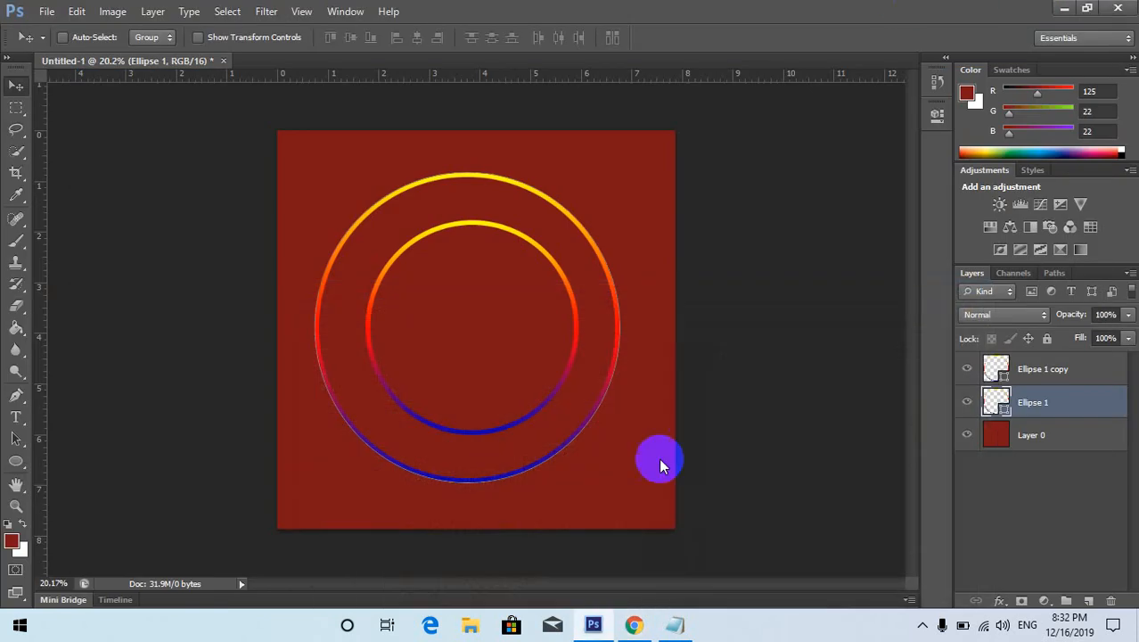
left_click(48, 13)
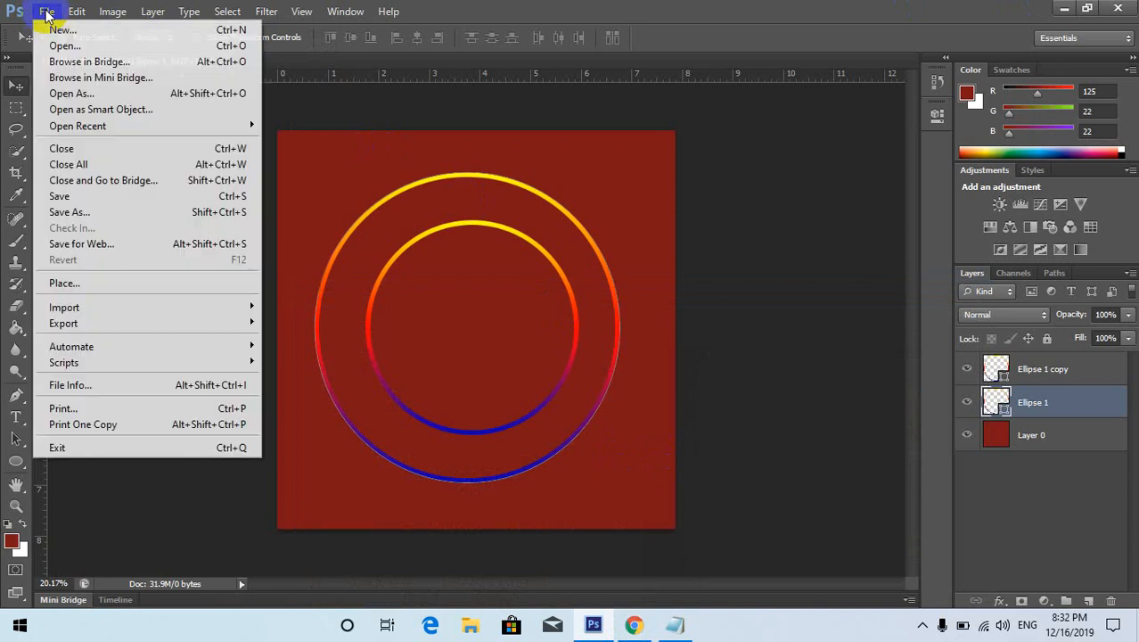
left_click(51, 45)
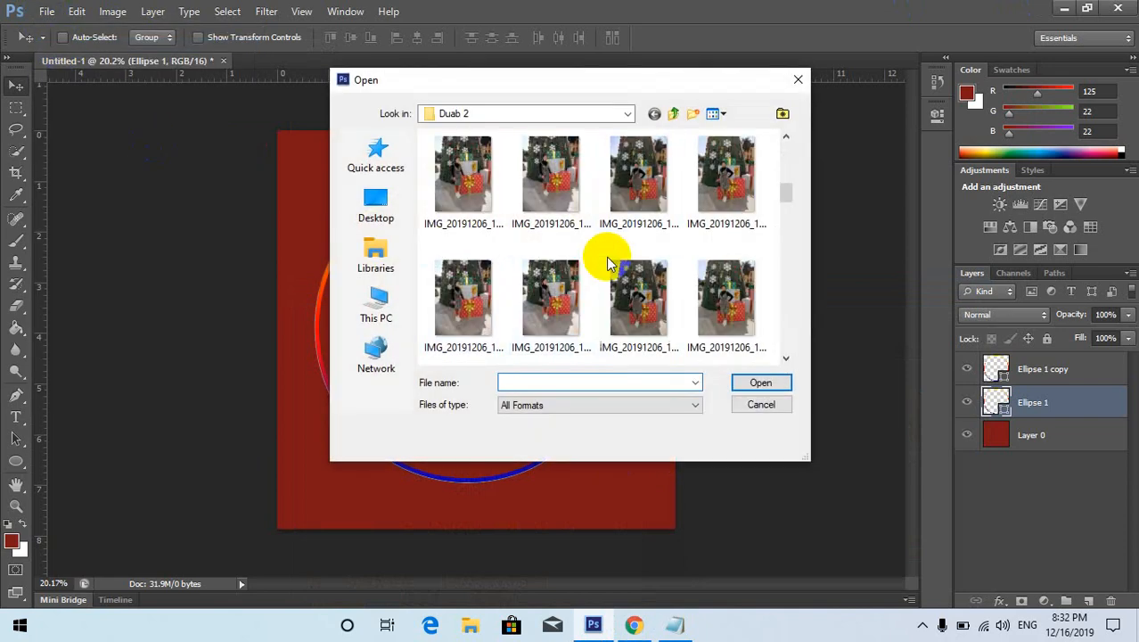
left_click(379, 214)
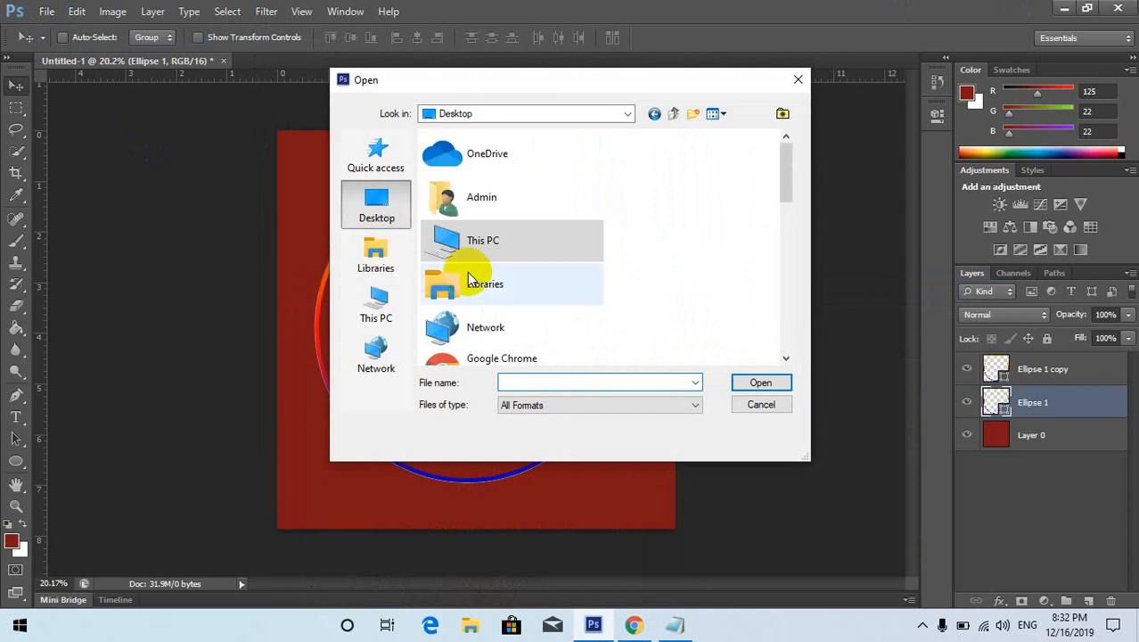
scroll(472, 283, "down", 3)
left_click(377, 245)
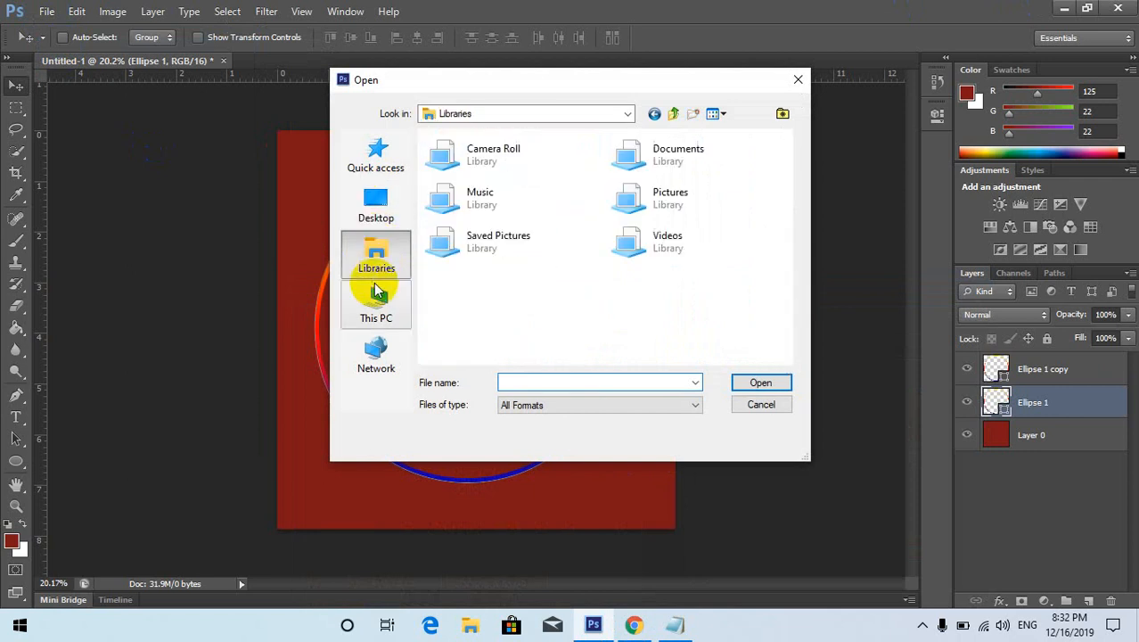
left_click(377, 301)
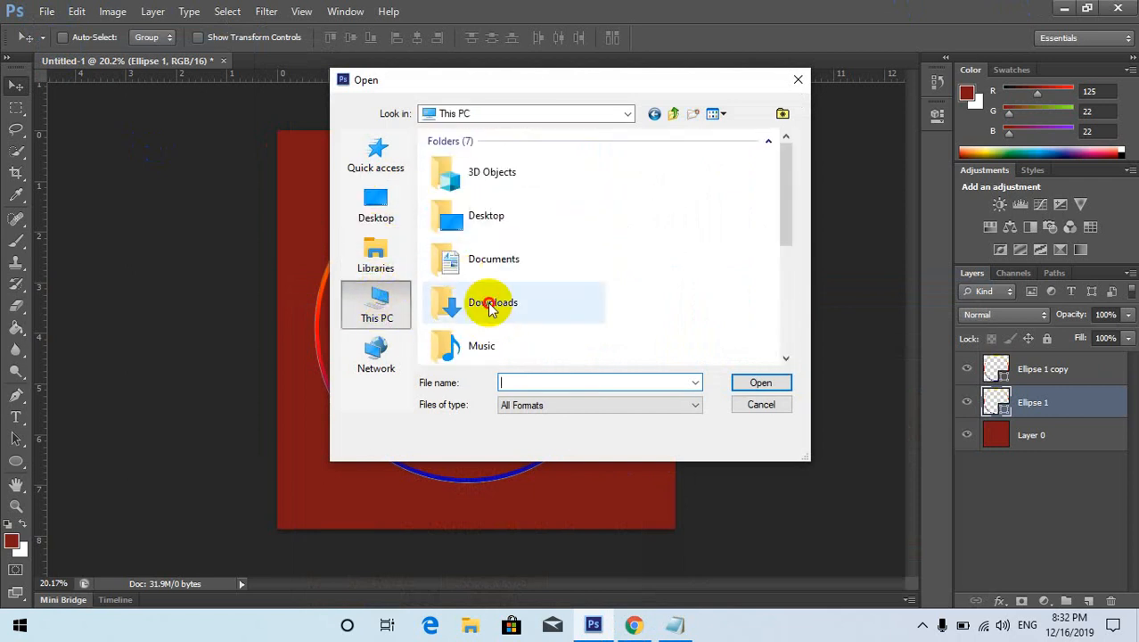
left_click(491, 307)
double_click(491, 307)
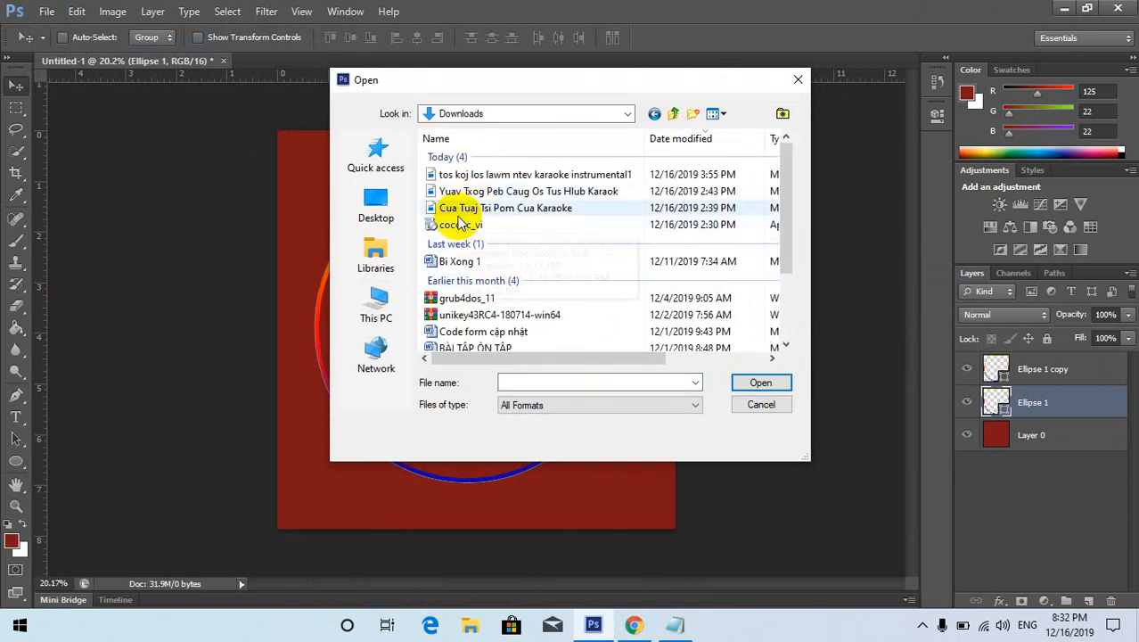
scroll(473, 268, "down", 2)
scroll(472, 277, "up", 2)
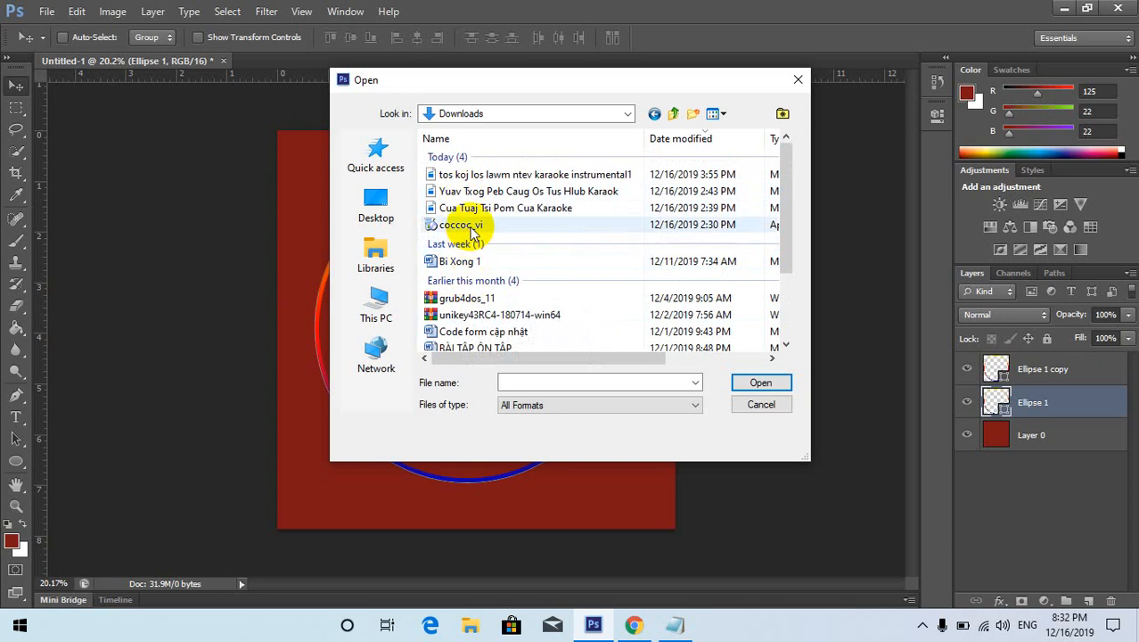
scroll(473, 295, "down", 2)
scroll(474, 294, "up", 3)
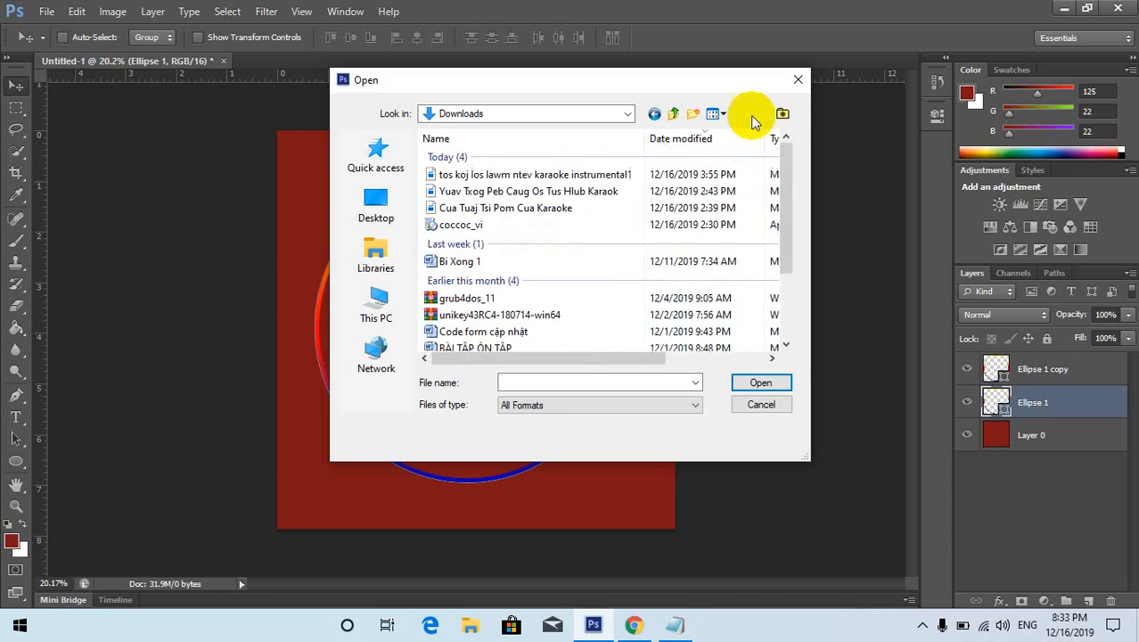
left_click(798, 79)
Switch to Chrome and preview the Maytinhgoodm.com image of the shop cash register set with an orange SHOP label.
left_click(632, 624)
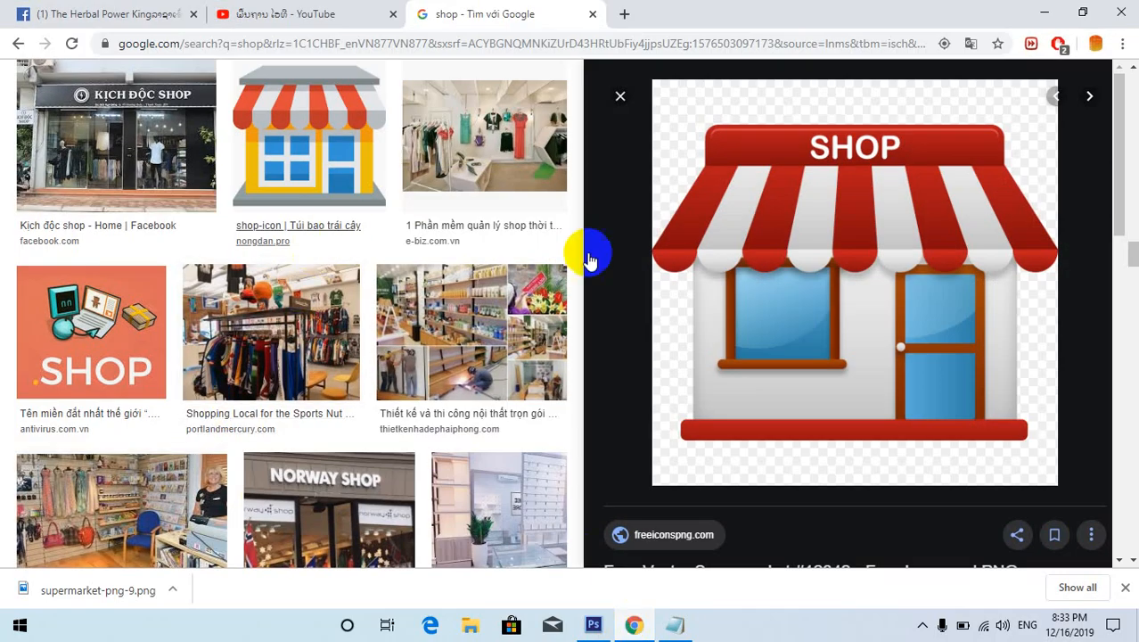
right_click(791, 243)
scroll(268, 339, "down", 15)
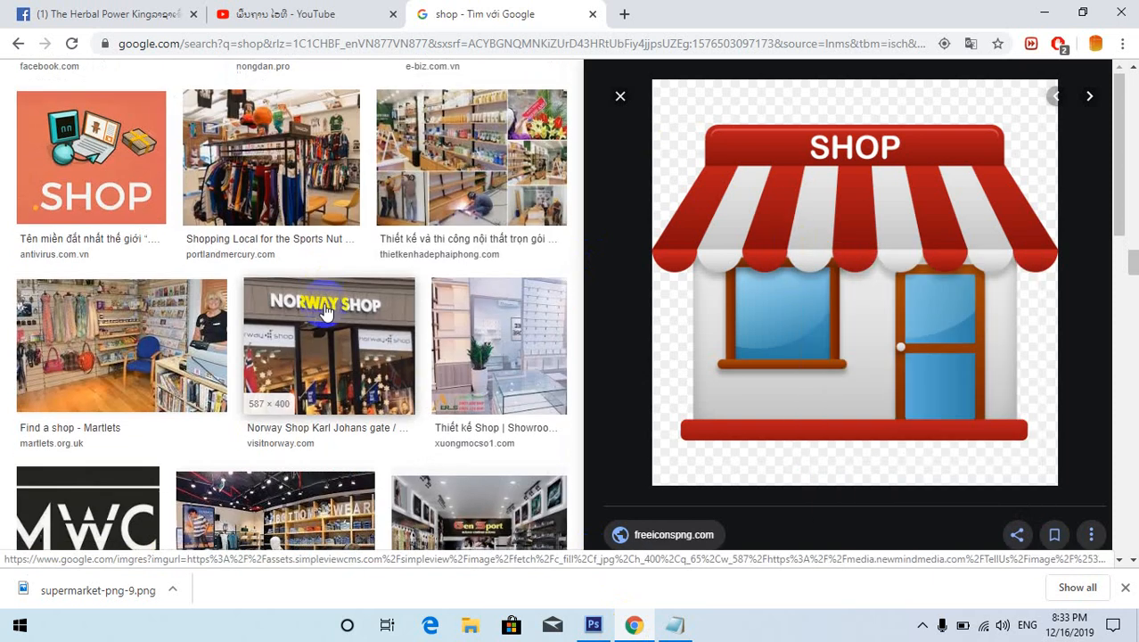
scroll(289, 373, "down", 10)
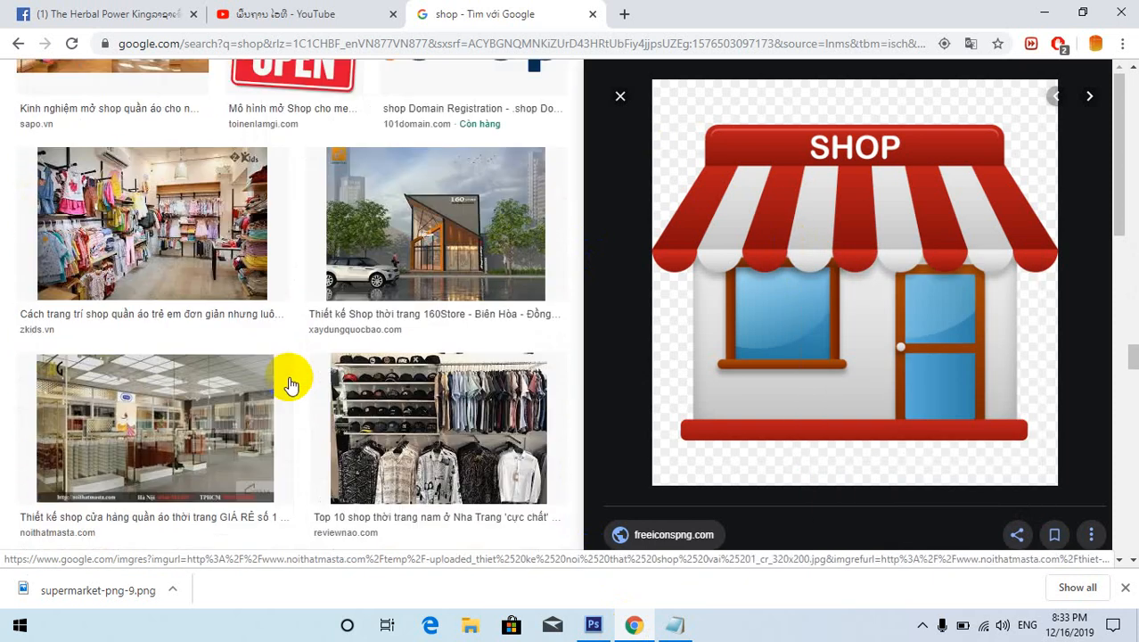
scroll(290, 373, "down", 12)
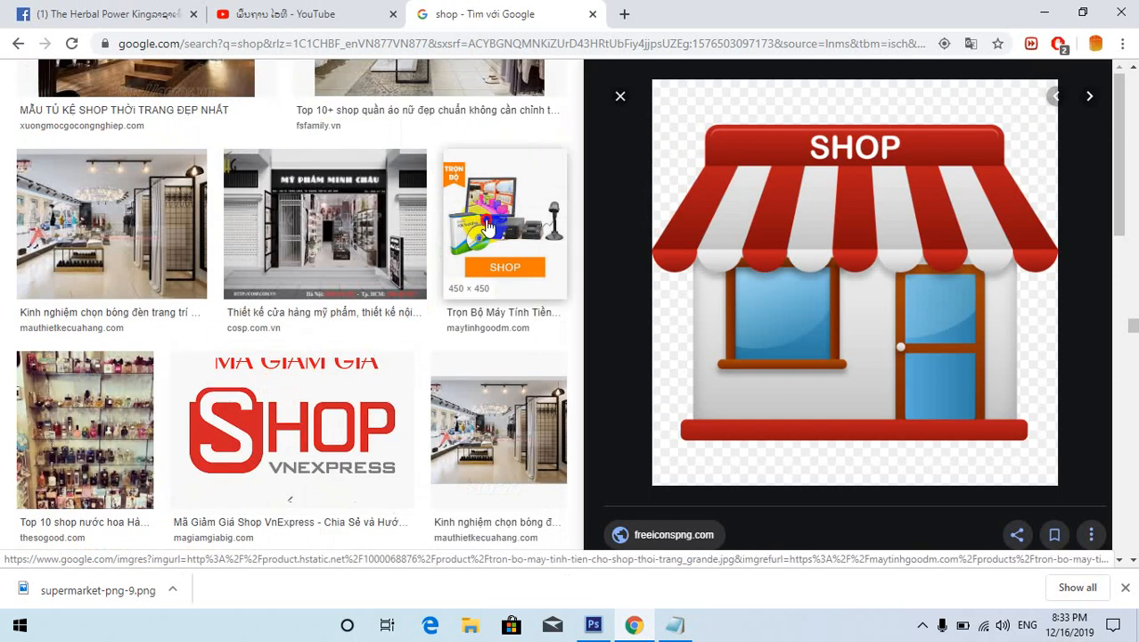
left_click(561, 256)
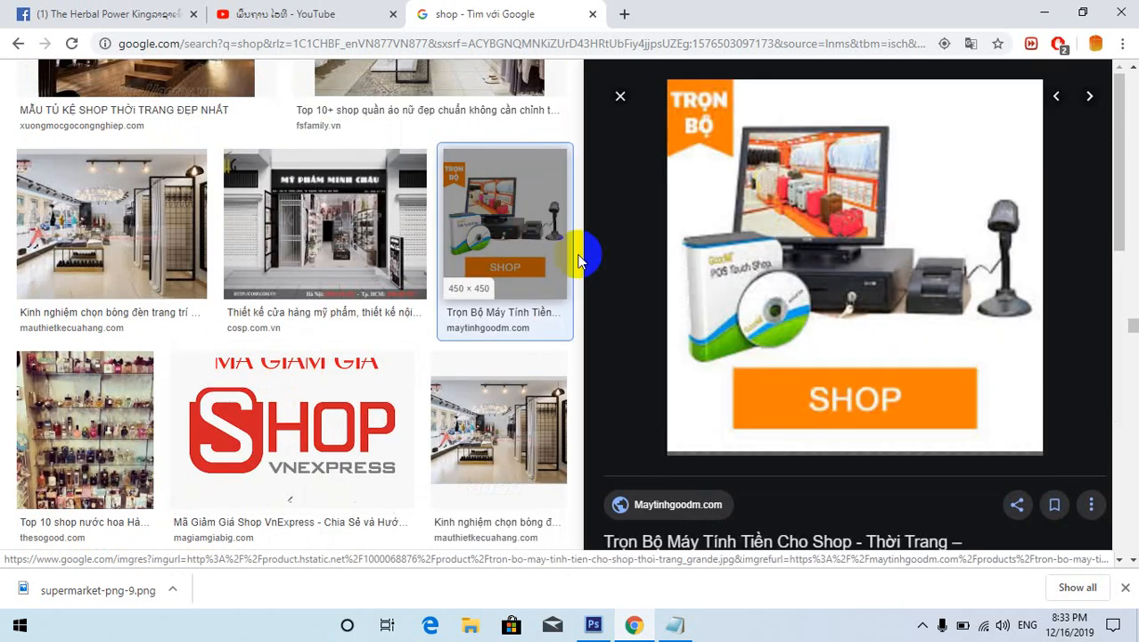
Save the previewed cash register image as JPEG file tron-bo-may-tinh-tien-cho-shop-thoi-trang_grande in the Pictures folder.
right_click(777, 222)
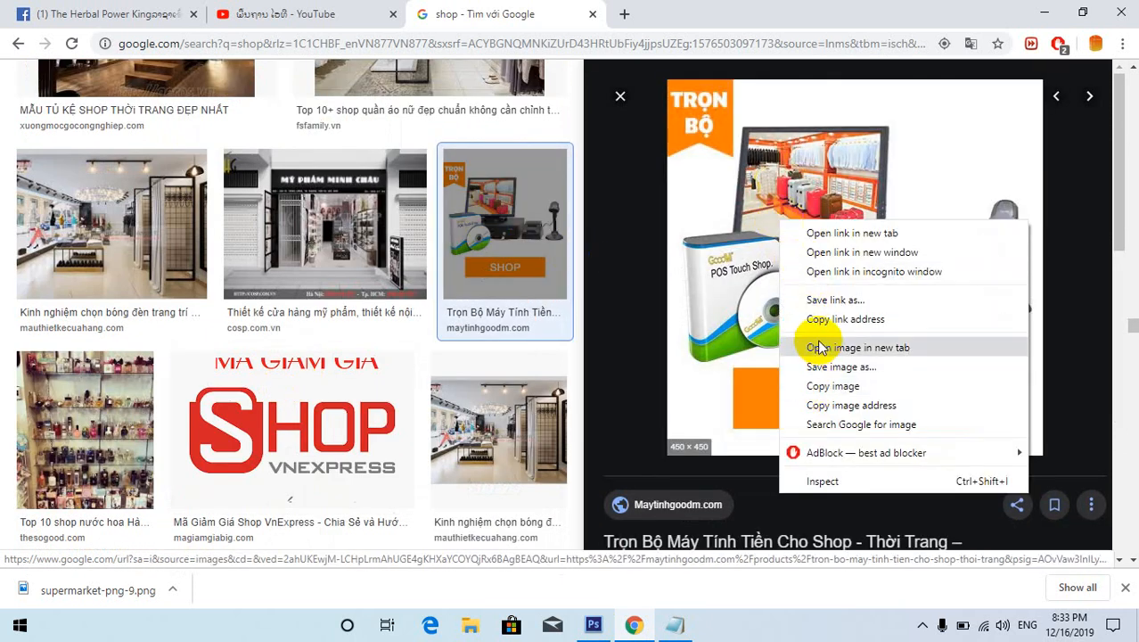
left_click(816, 375)
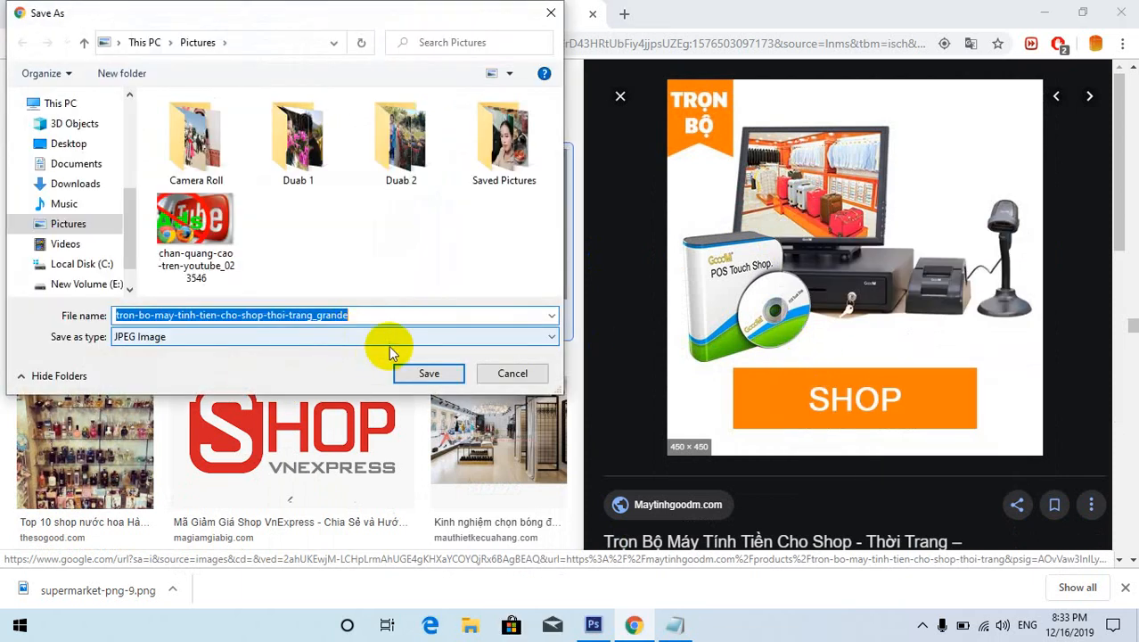
left_click(411, 373)
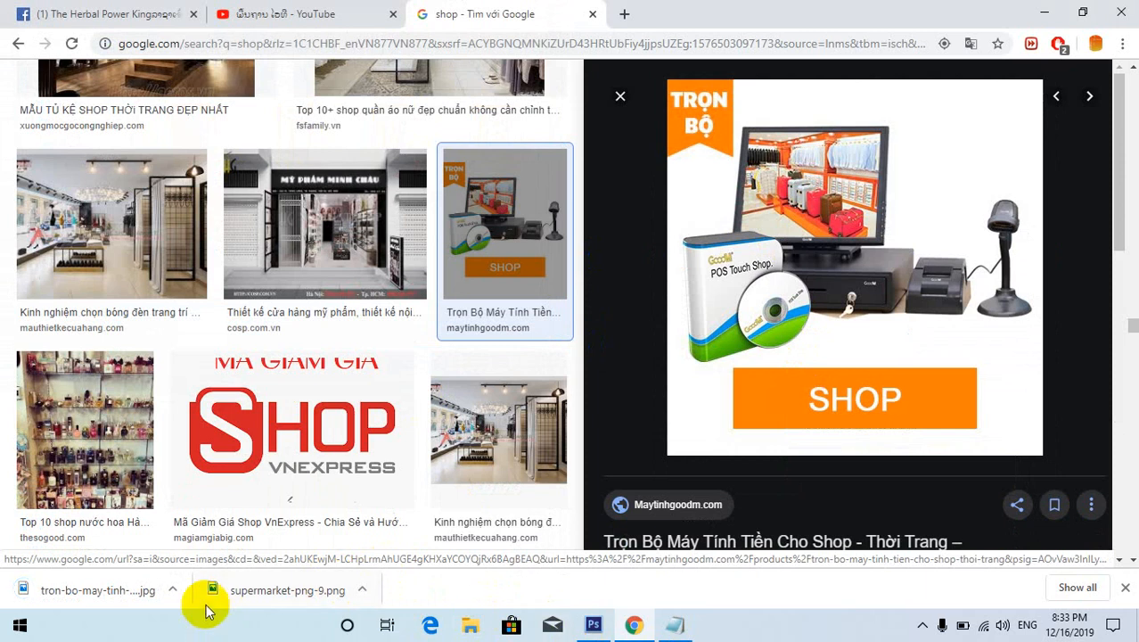
Switch to Photoshop and browse the Desktop and Documents folders for the downloaded shop image to open.
left_click(593, 626)
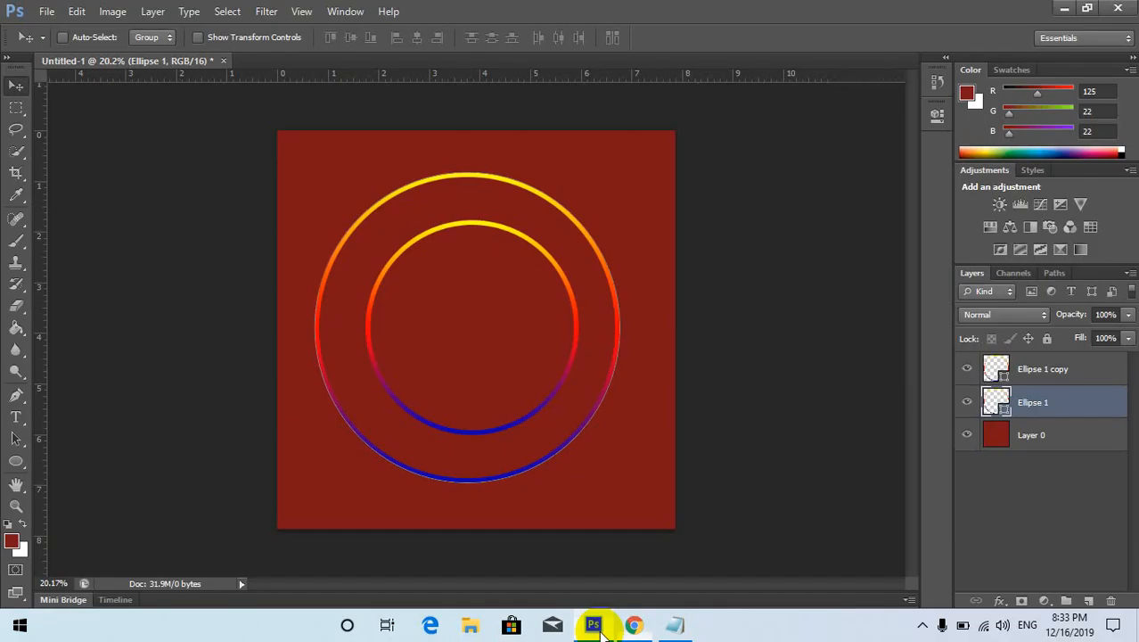
left_click(47, 12)
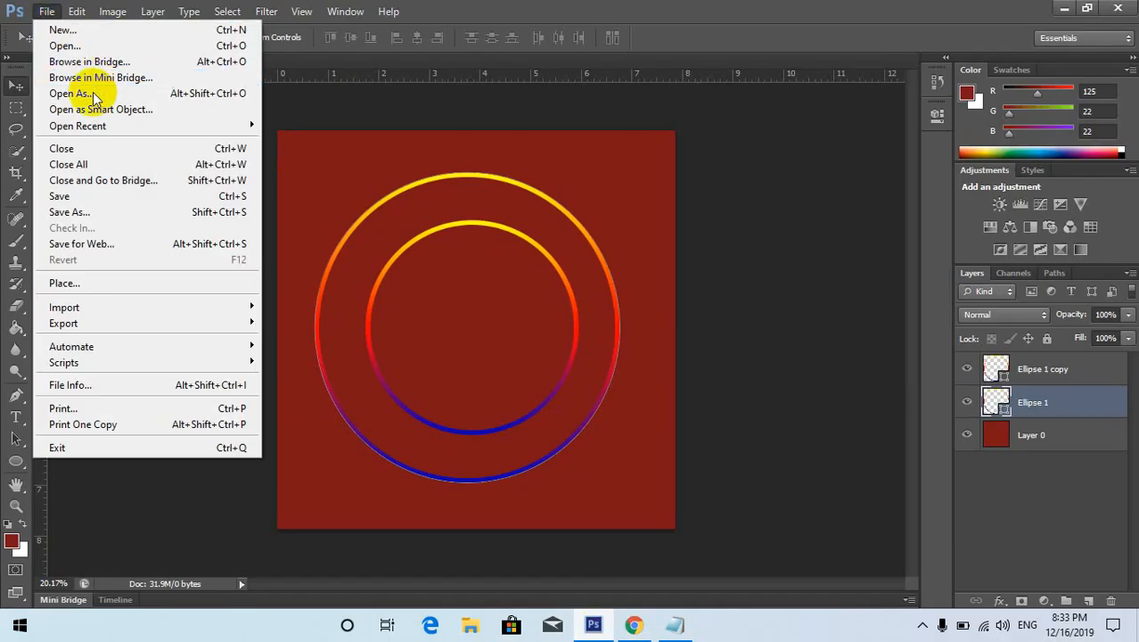
left_click(149, 87)
scroll(571, 223, "down", 2)
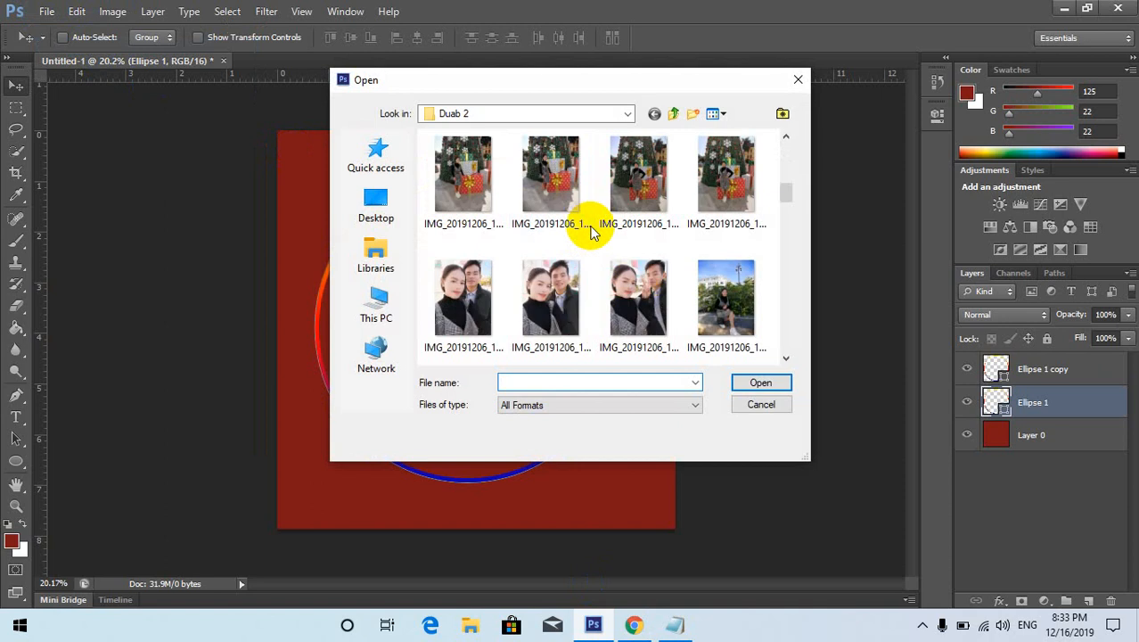
left_click(352, 216)
scroll(471, 288, "down", 2)
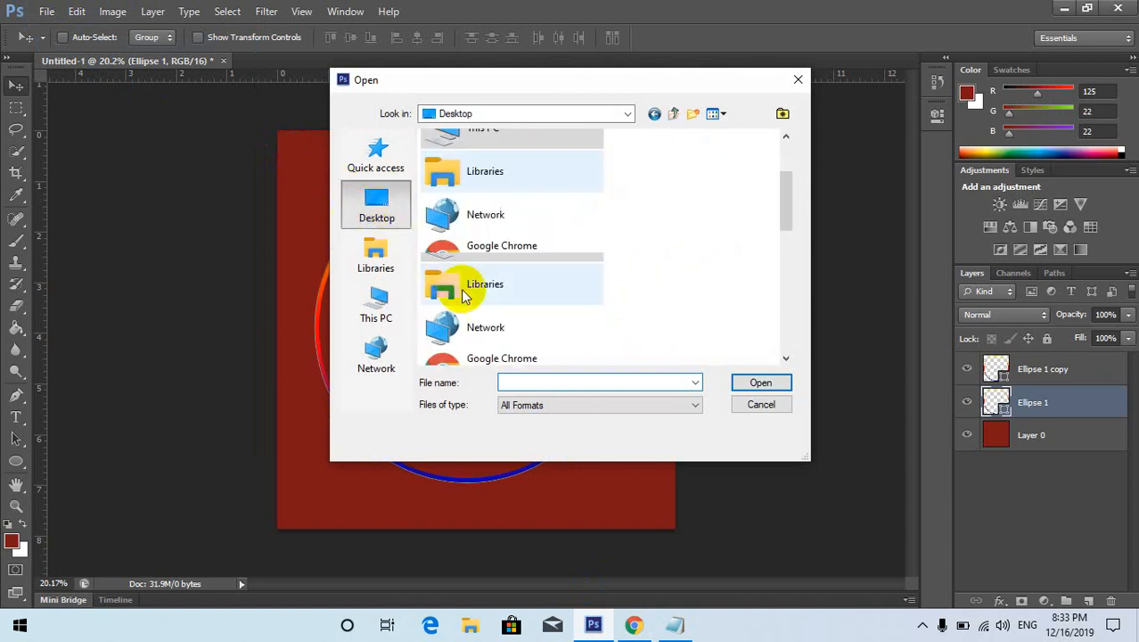
left_click(381, 303)
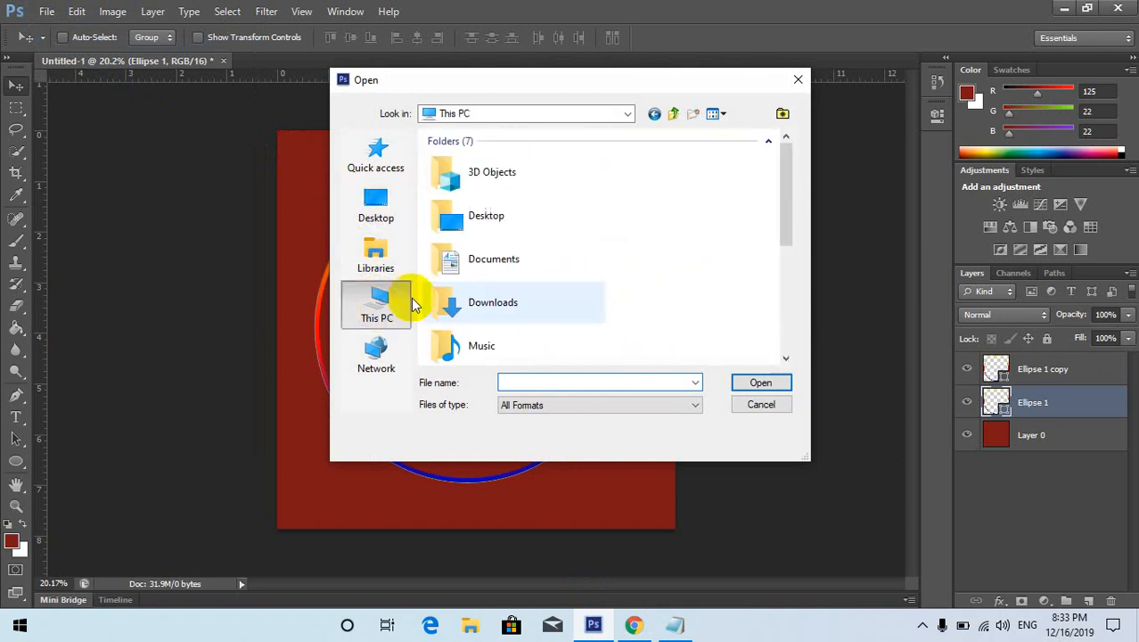
double_click(459, 264)
scroll(465, 240, "down", 1)
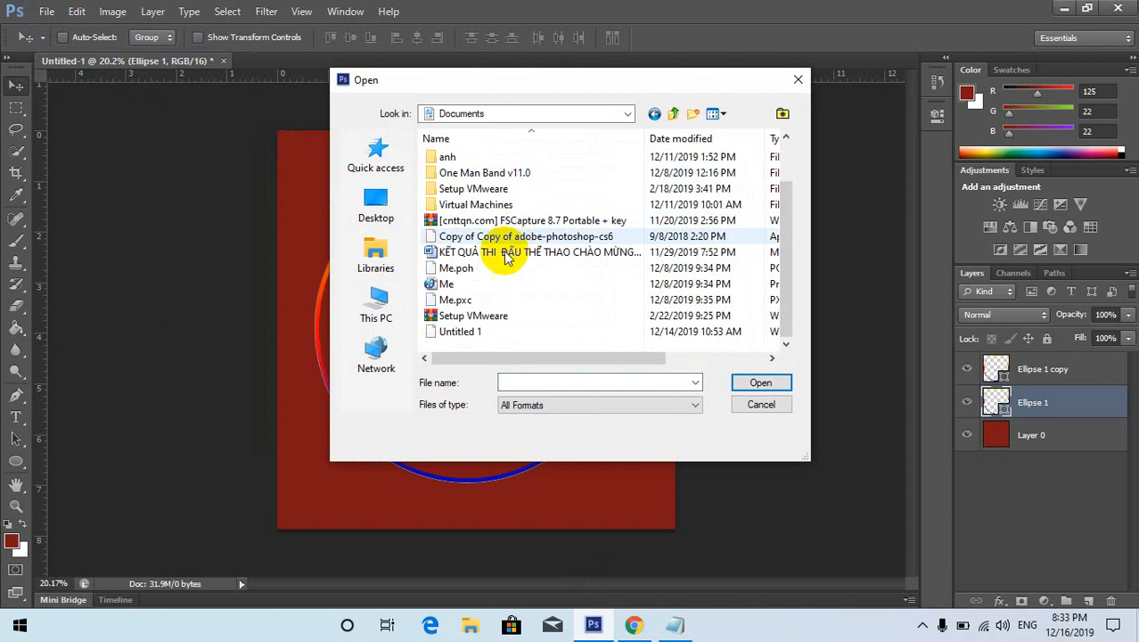
scroll(472, 330, "up", 1)
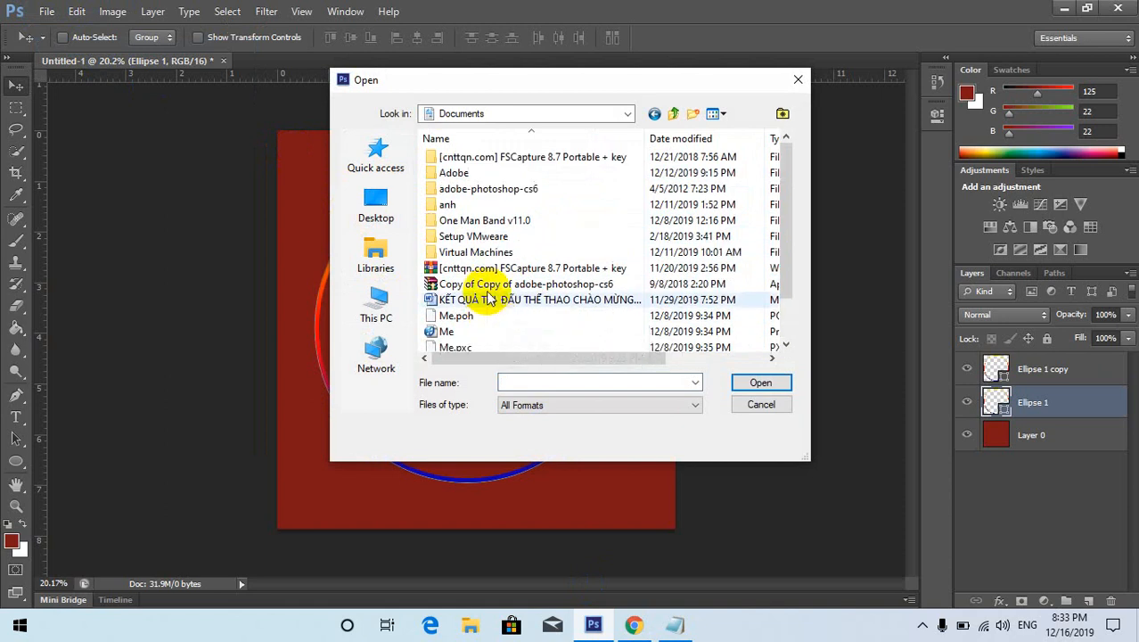
double_click(481, 206)
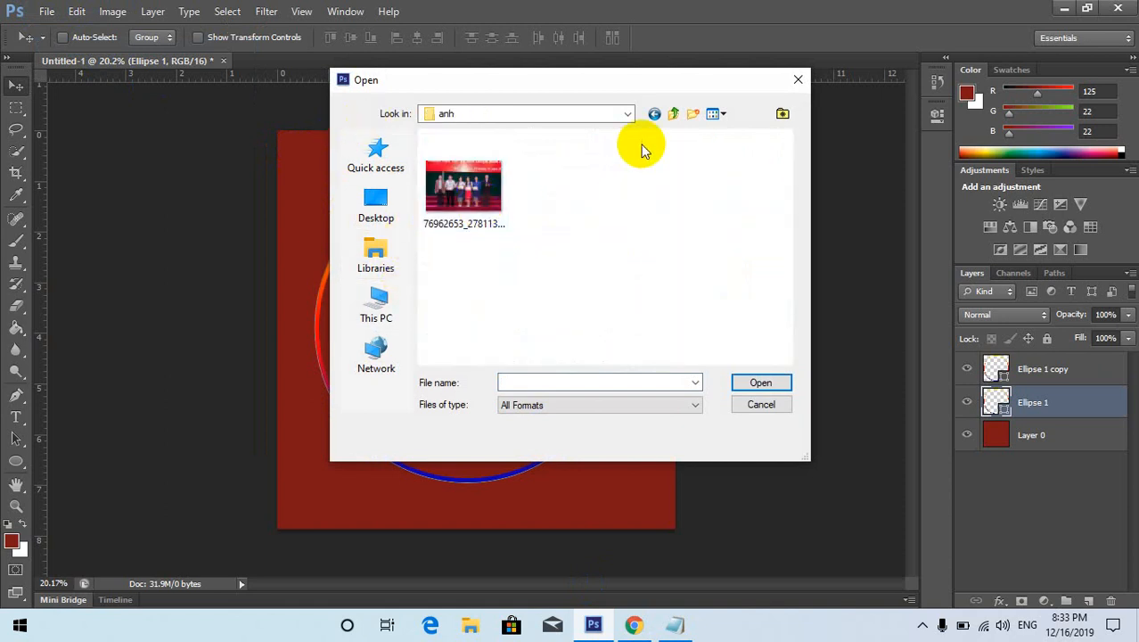
left_click(655, 114)
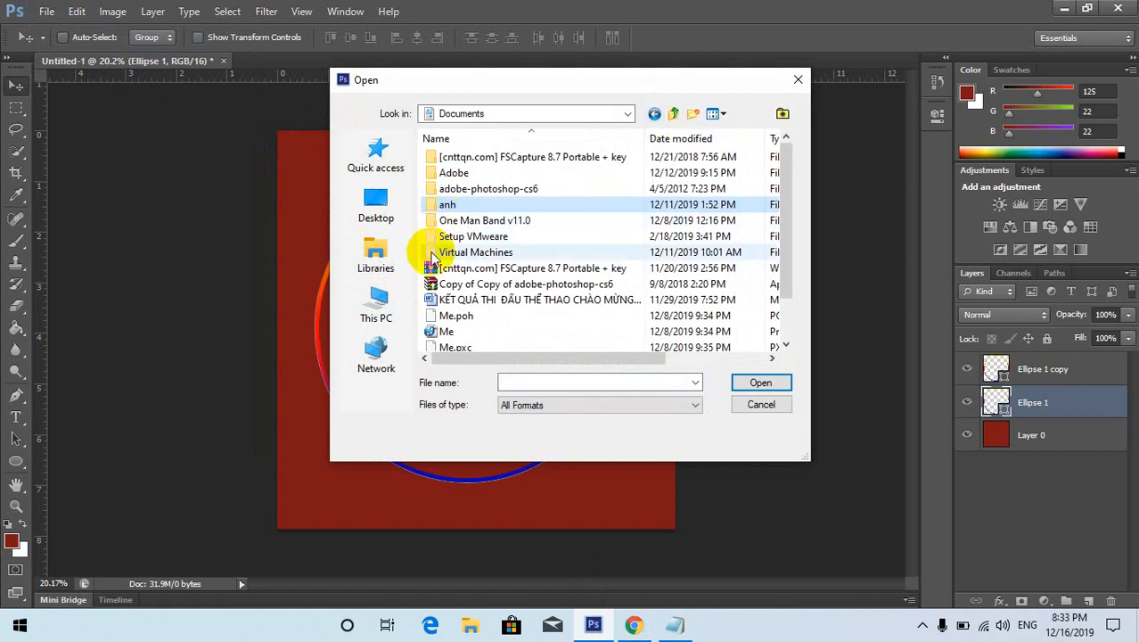
scroll(436, 339, "down", 1)
left_click(376, 298)
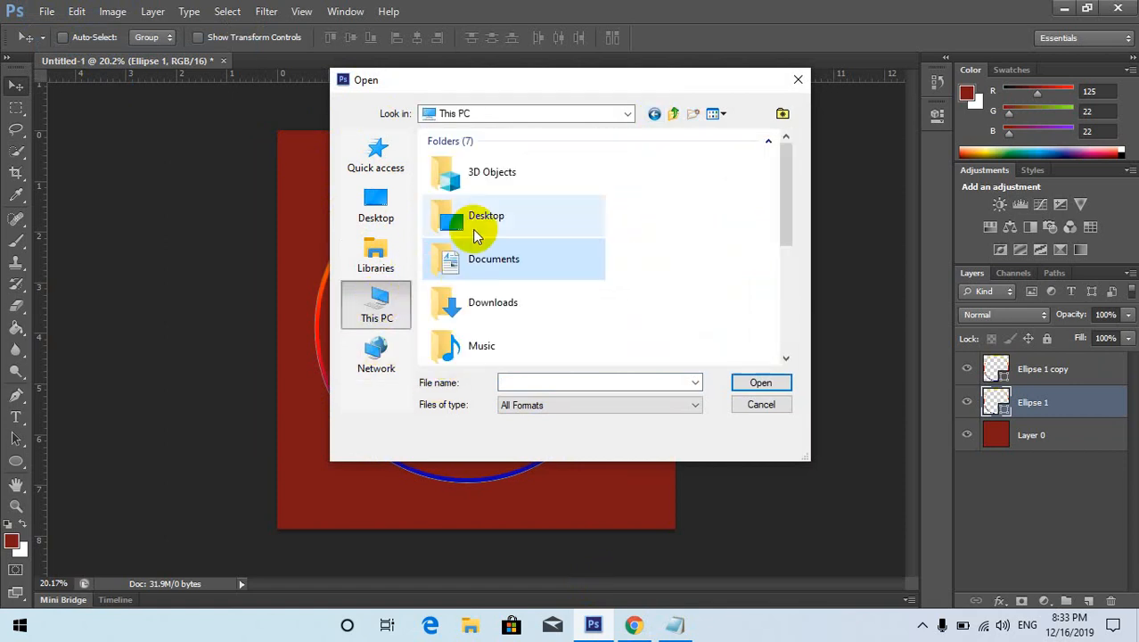
double_click(481, 224)
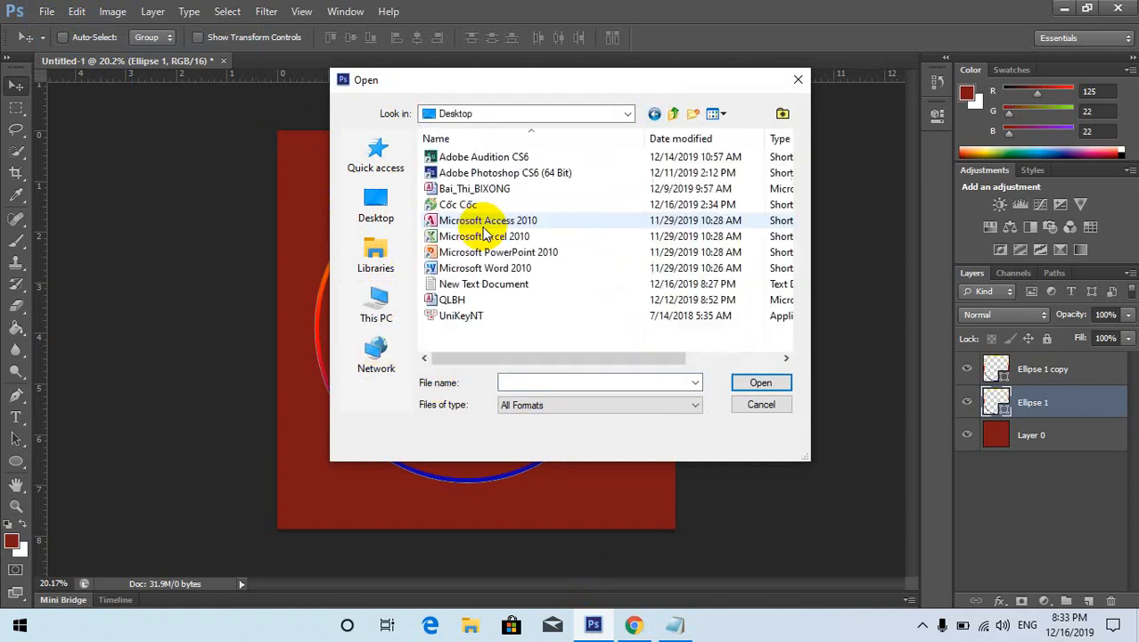
Open the striped SHOP storefront image supermarket-png-9 from the Pictures folder.
left_click(379, 307)
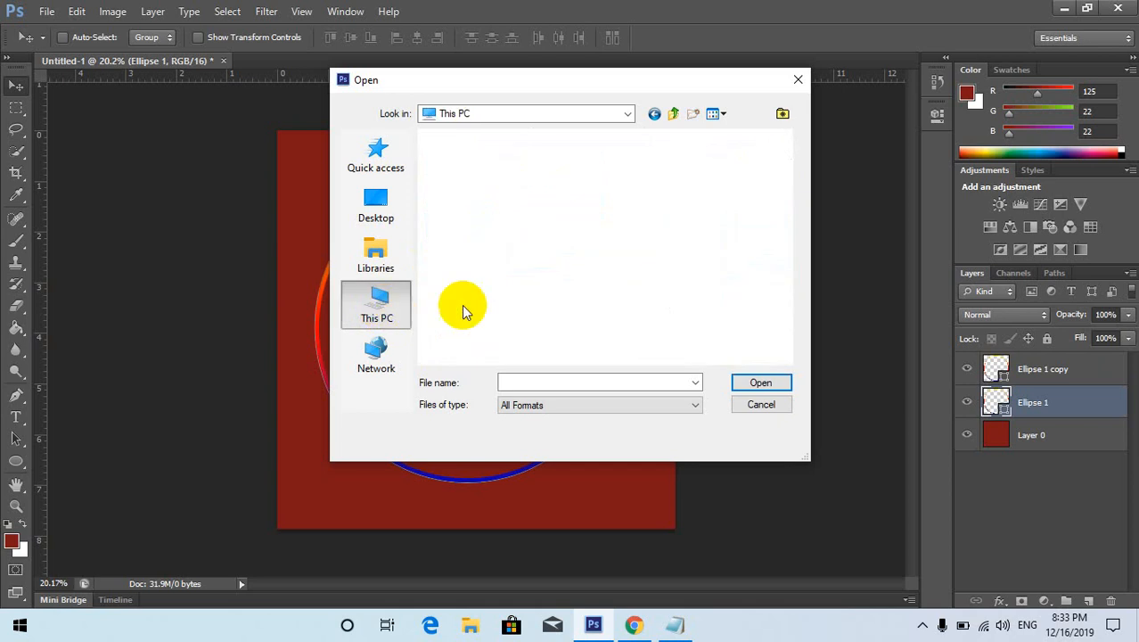
scroll(458, 310, "down", 1)
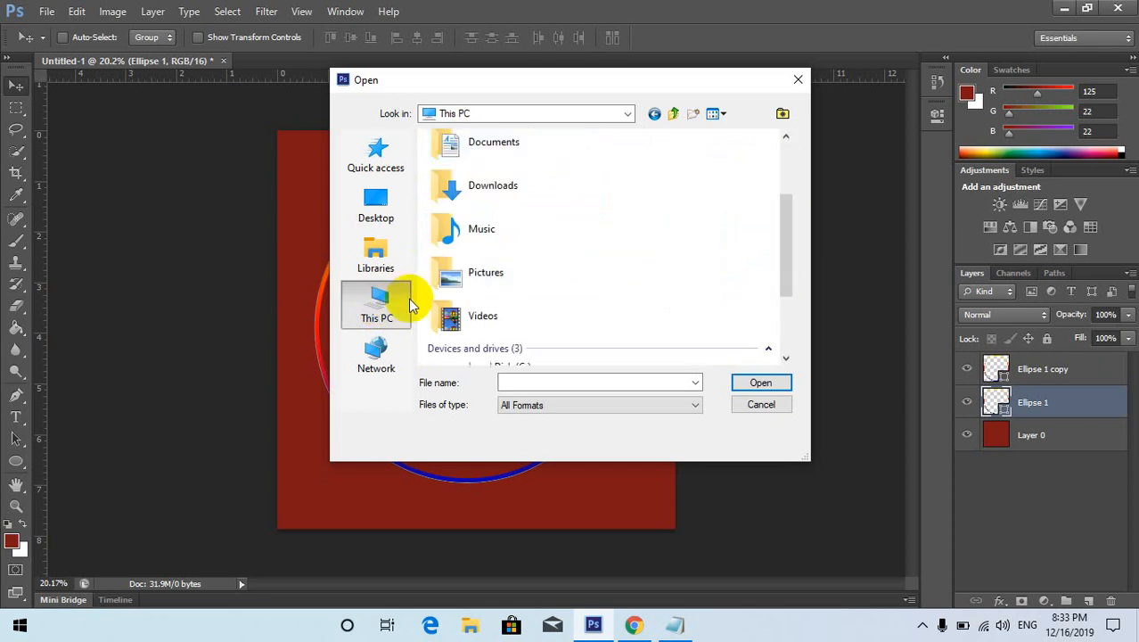
double_click(485, 273)
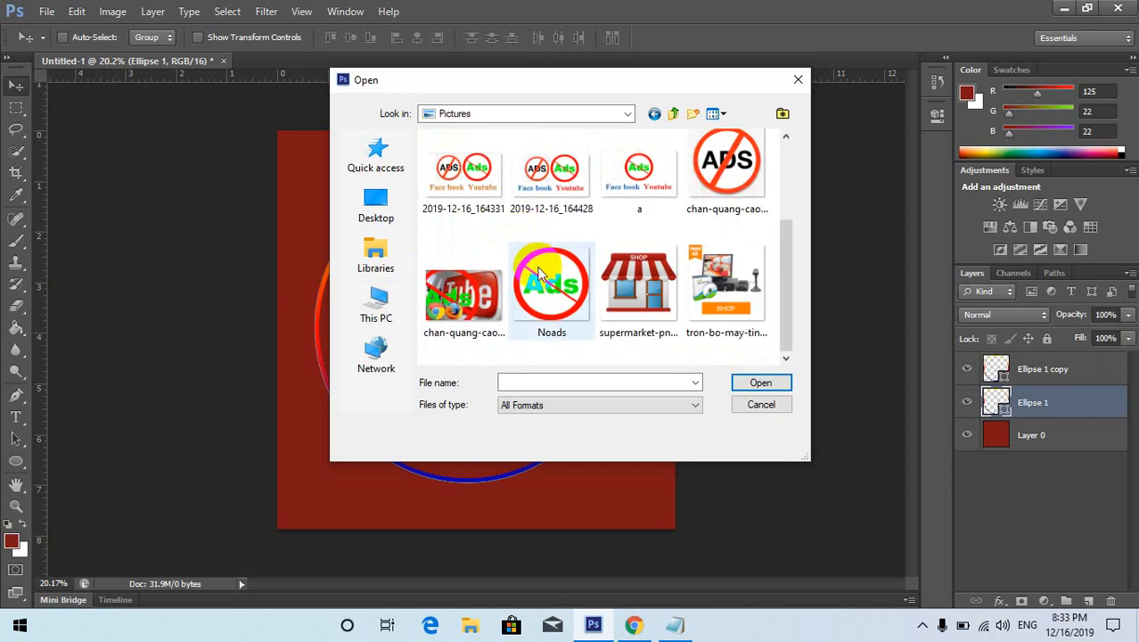
left_click(638, 283)
left_click(727, 285)
left_click(654, 297)
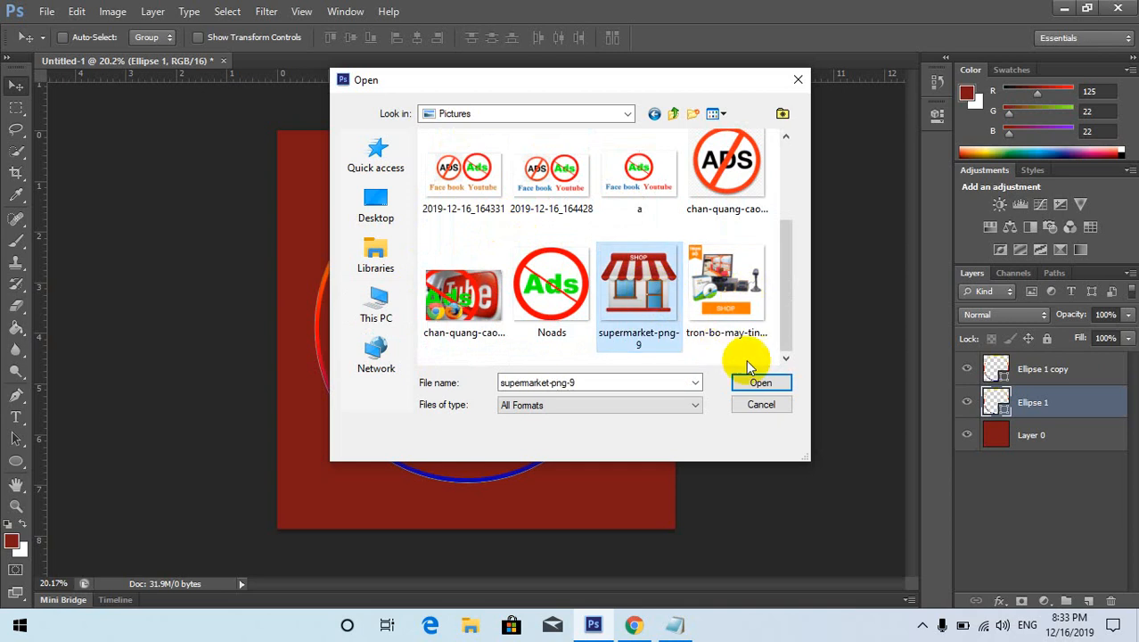
left_click(742, 382)
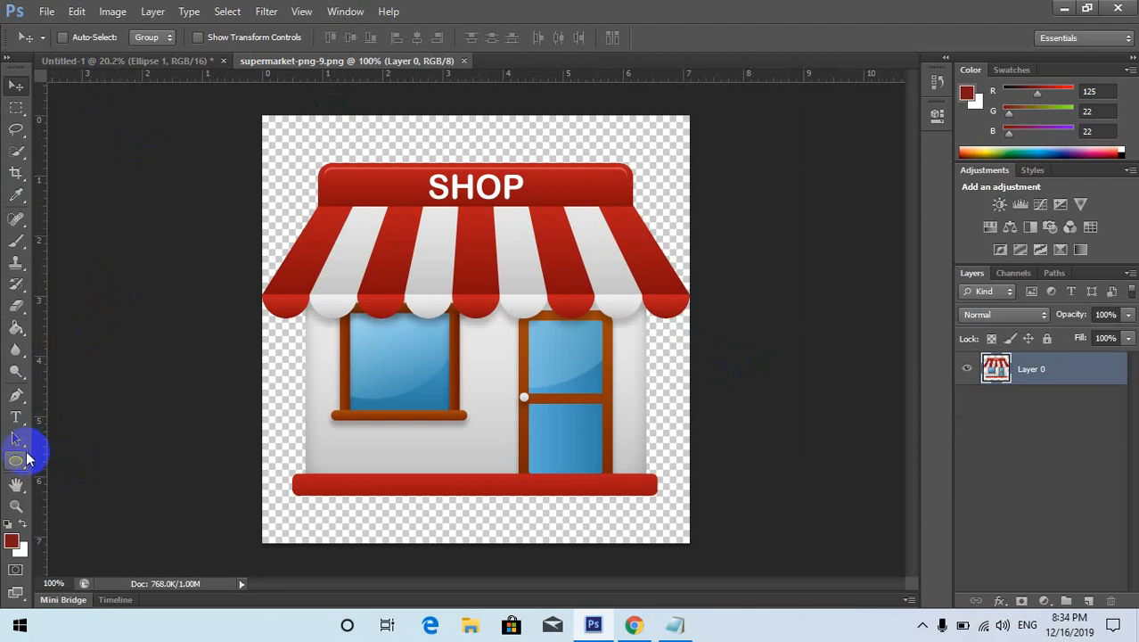
left_click(18, 131)
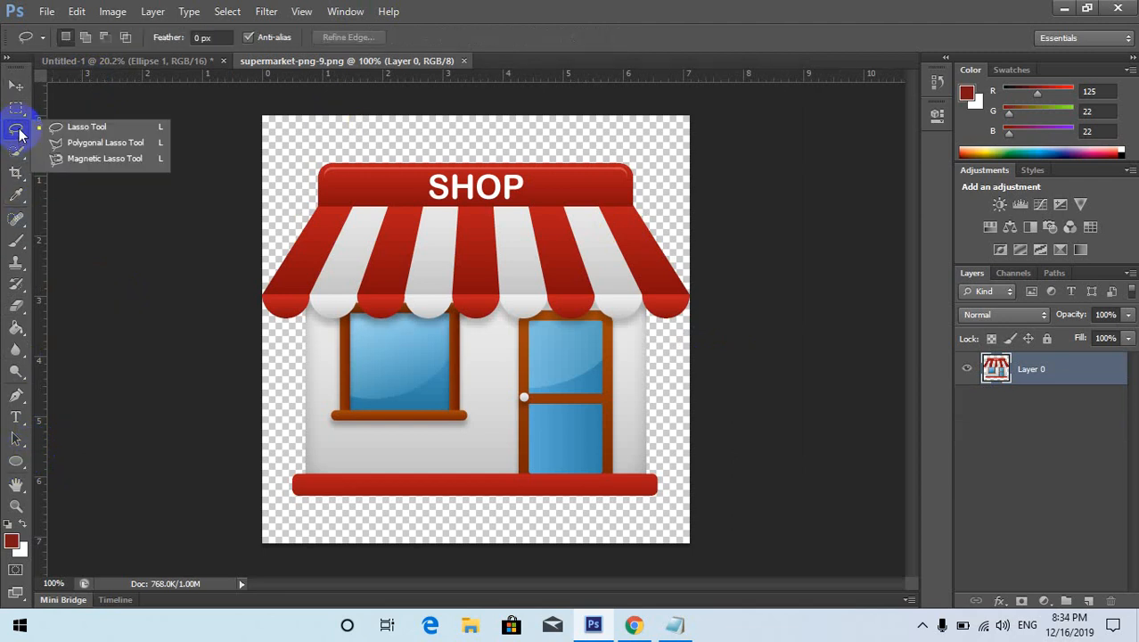
left_click(17, 109)
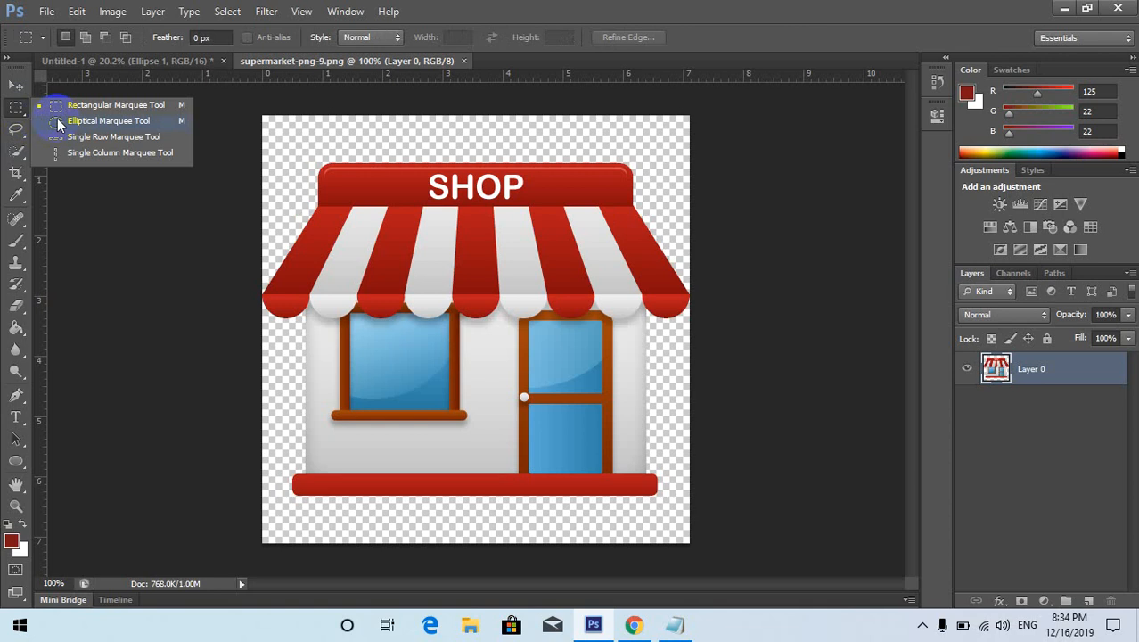
left_click(108, 121)
left_click_drag(279, 153, 669, 516)
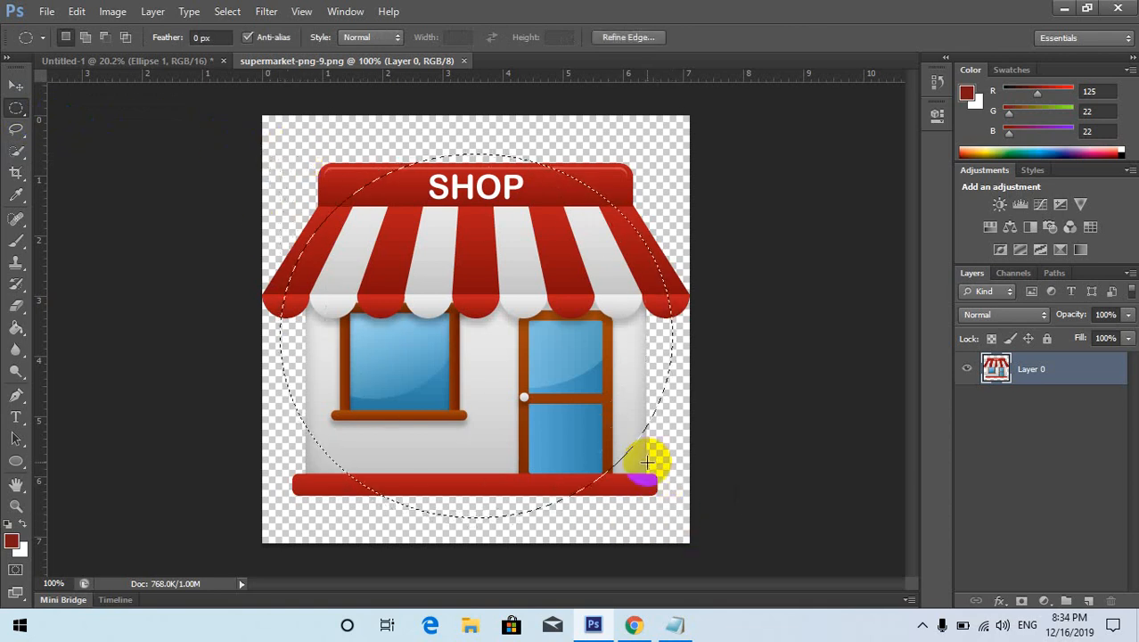
key("ctrl+j")
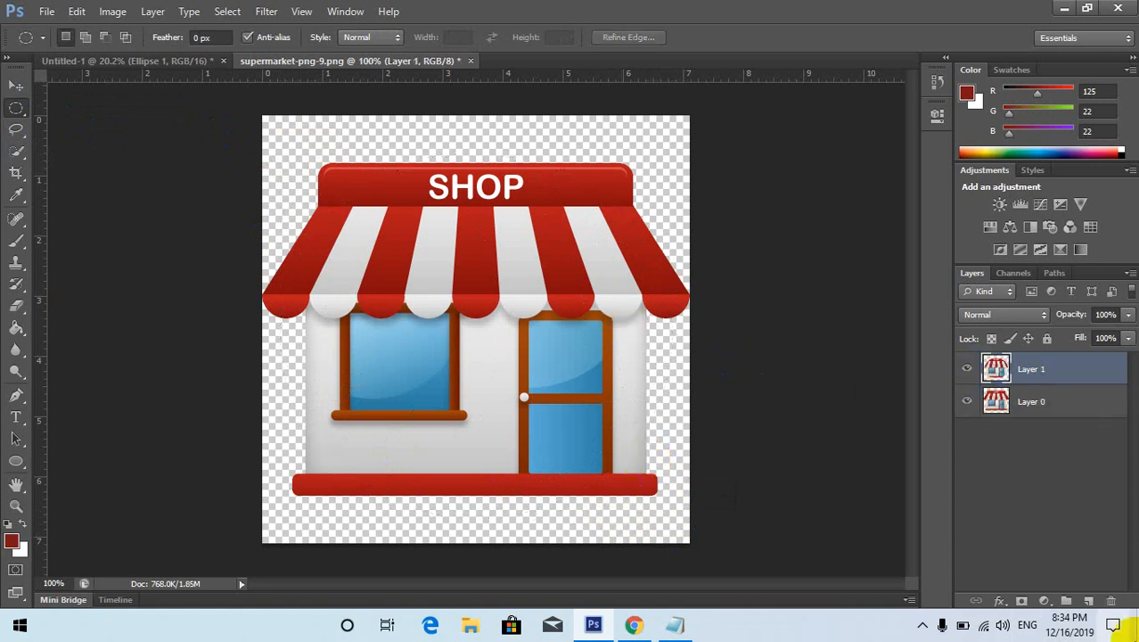
key("Delete")
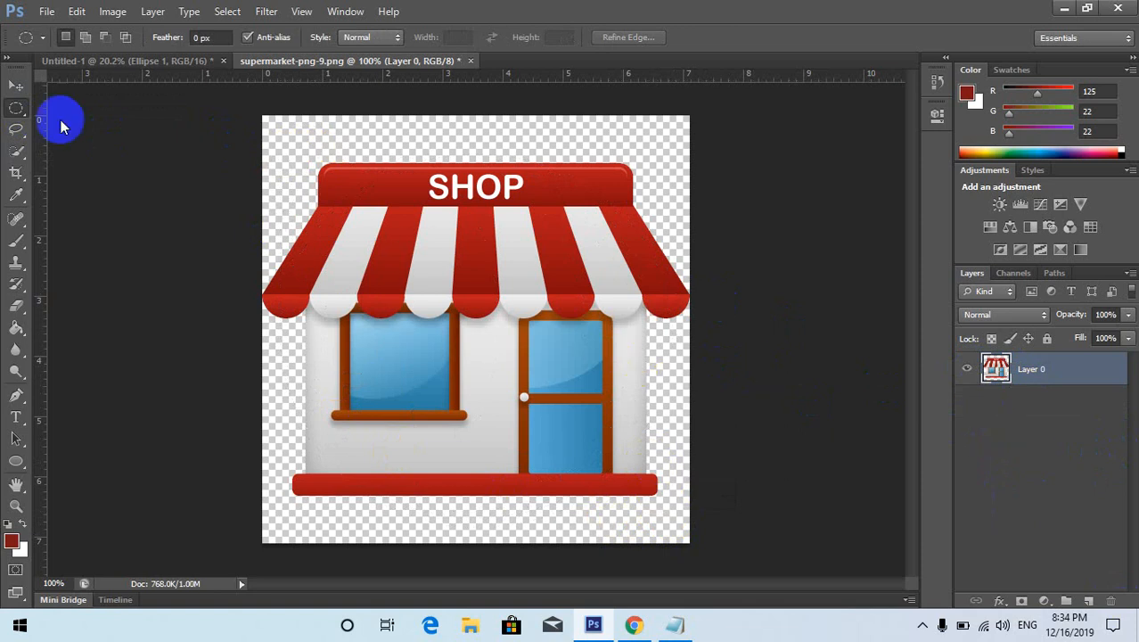
Draw an elliptical marquee selection around the storefront, from just above the SHOP sign to below the red base.
right_click(17, 111)
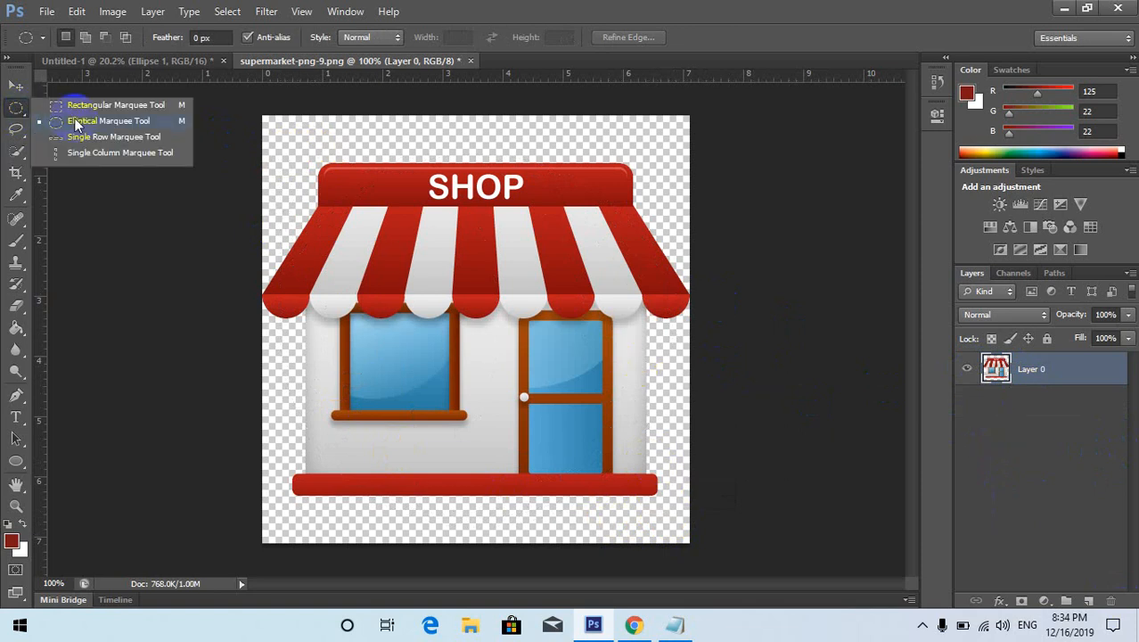
left_click(76, 122)
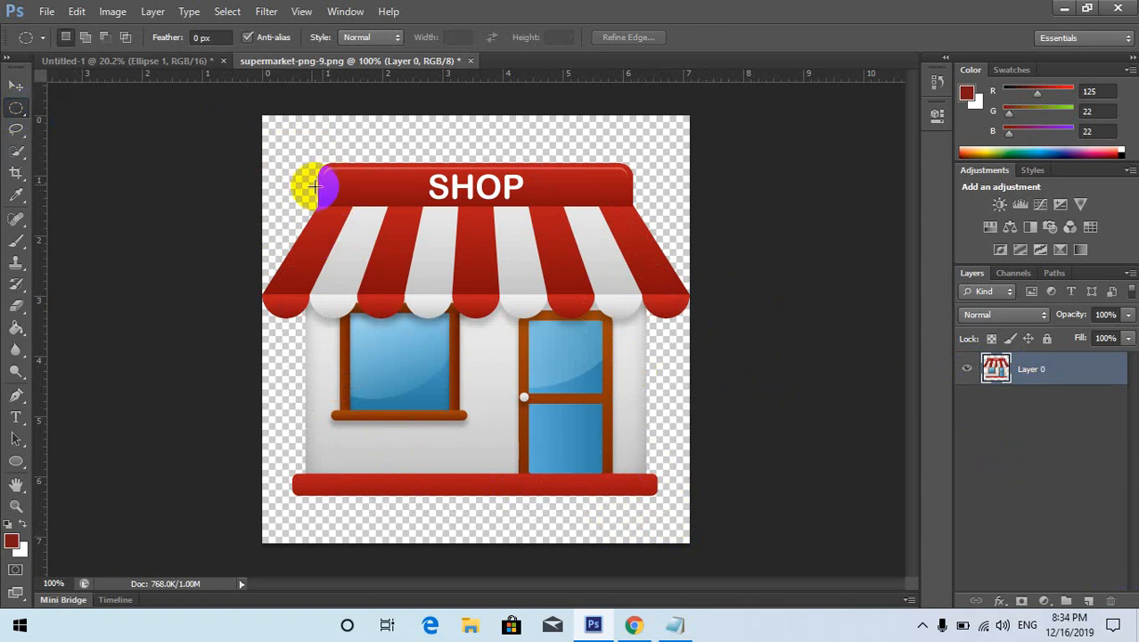
left_click_drag(275, 157, 679, 532)
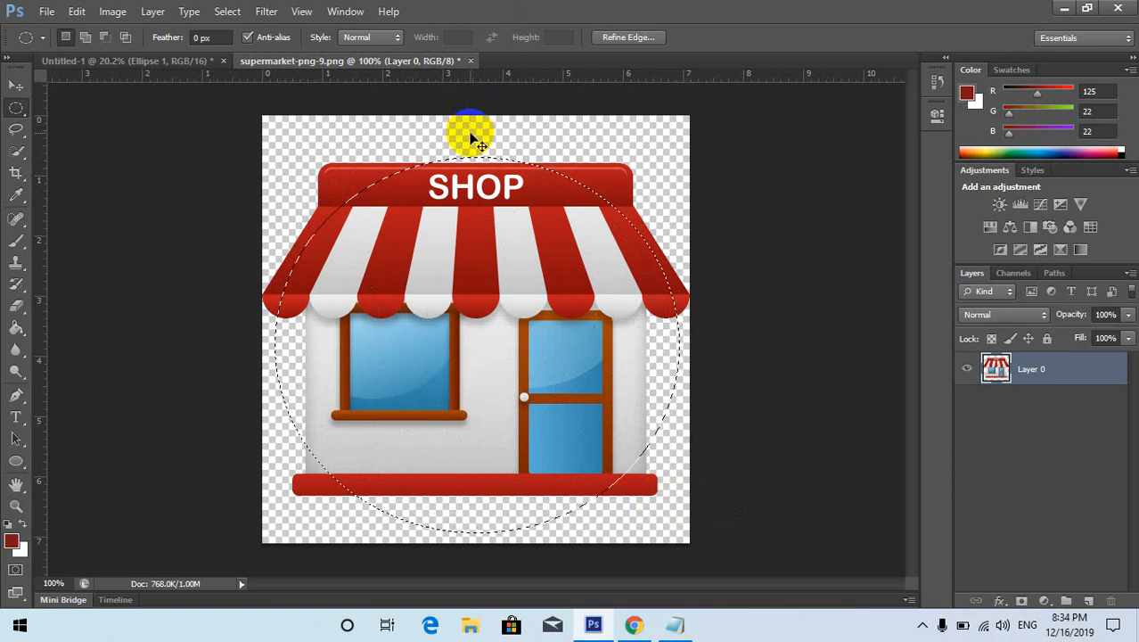
Free-transform the selected storefront area to 99.78% height and copy it onto a new layer.
key("ctrl+t")
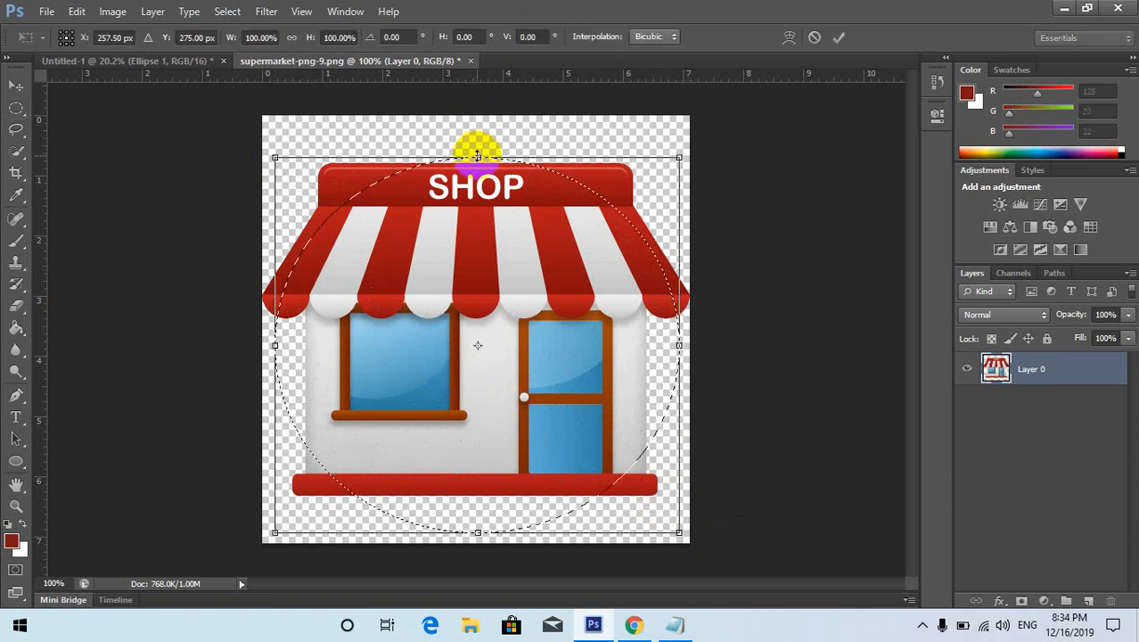
mouse_move(477, 156)
left_mouse_down()
mouse_move(470, 129)
mouse_move(478, 156)
left_mouse_up()
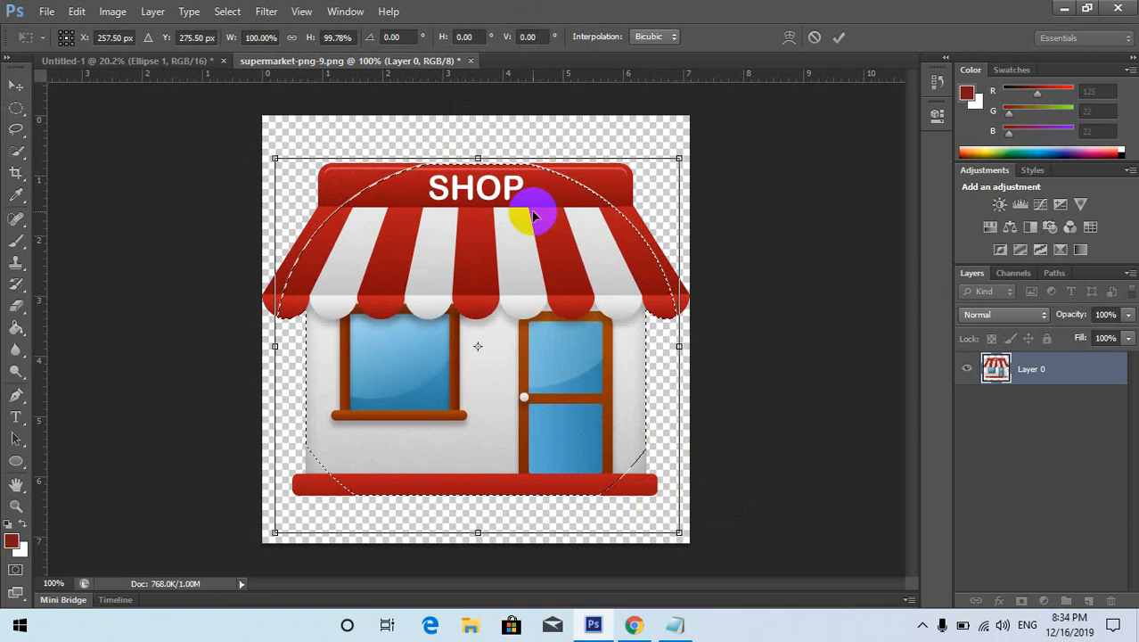
key("Return")
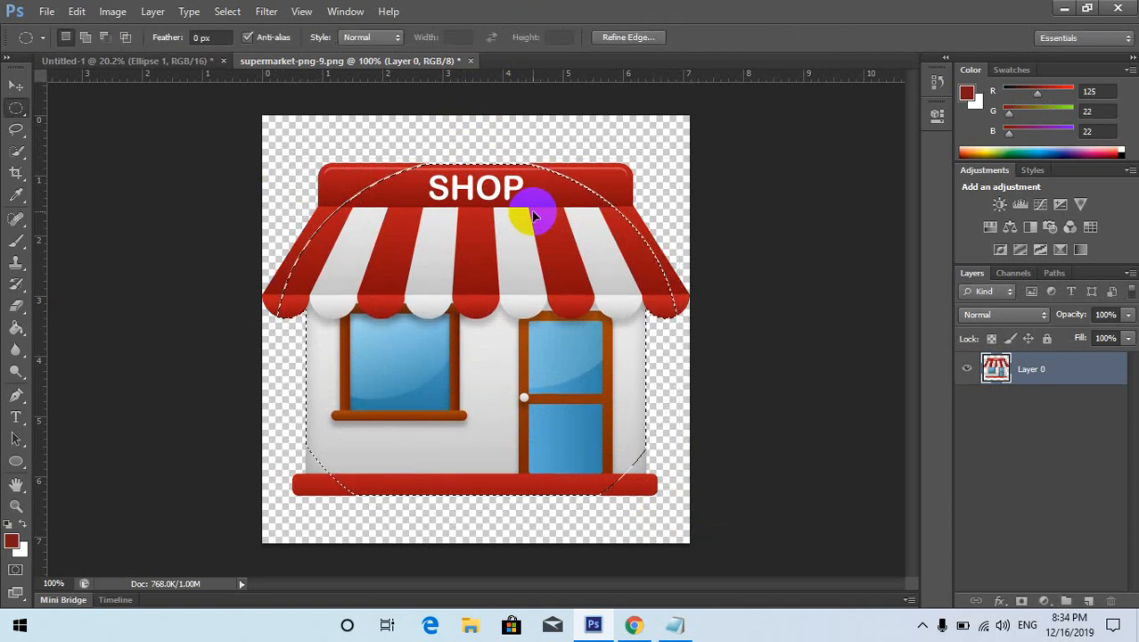
key("ctrl+j")
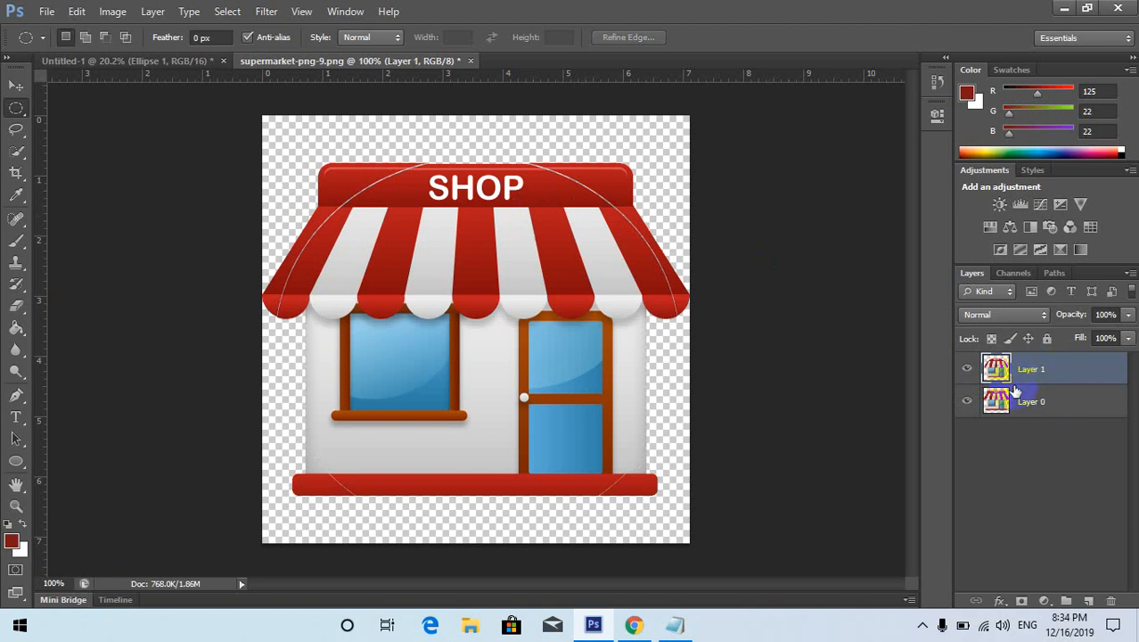
Hide the original uncropped storefront layer, Layer 0, and delete it.
left_click(967, 403)
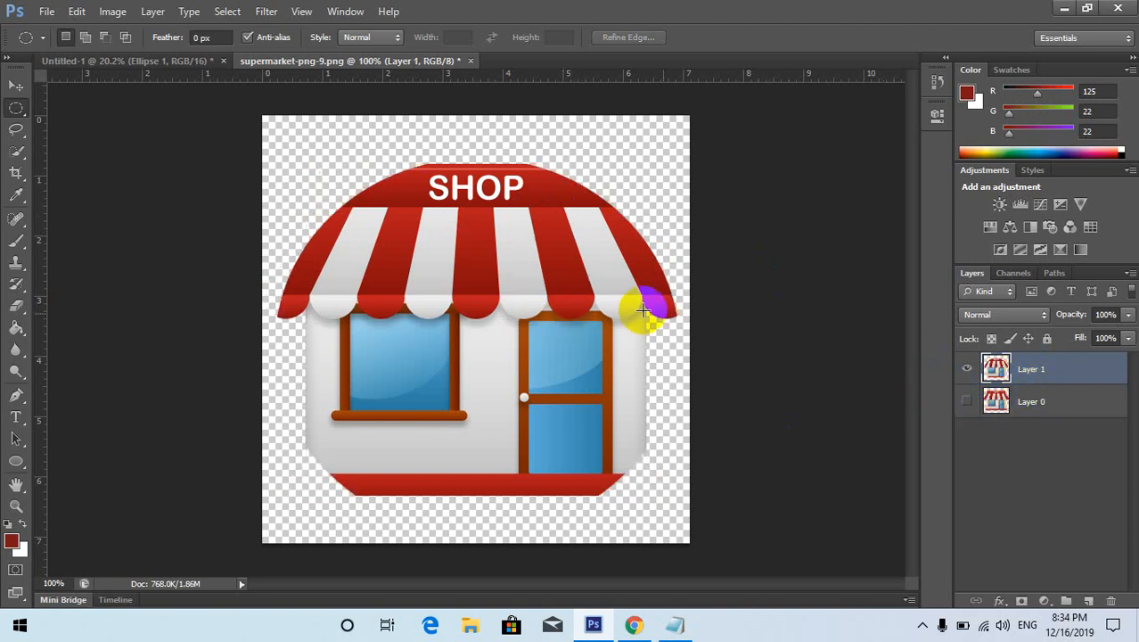
left_click(1034, 375)
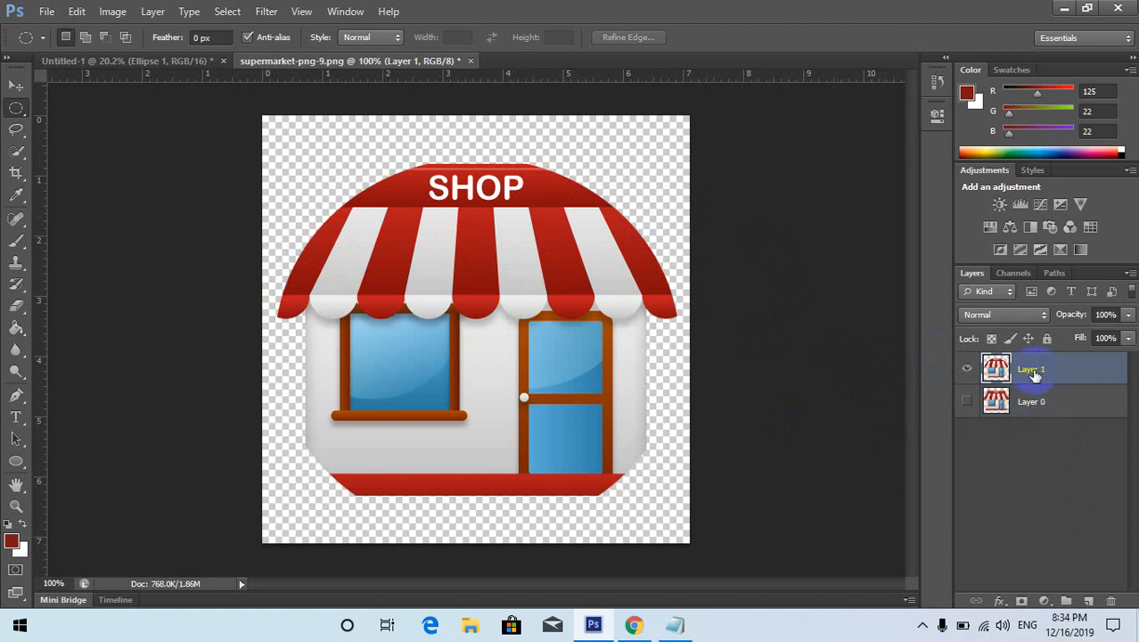
left_click(1052, 401)
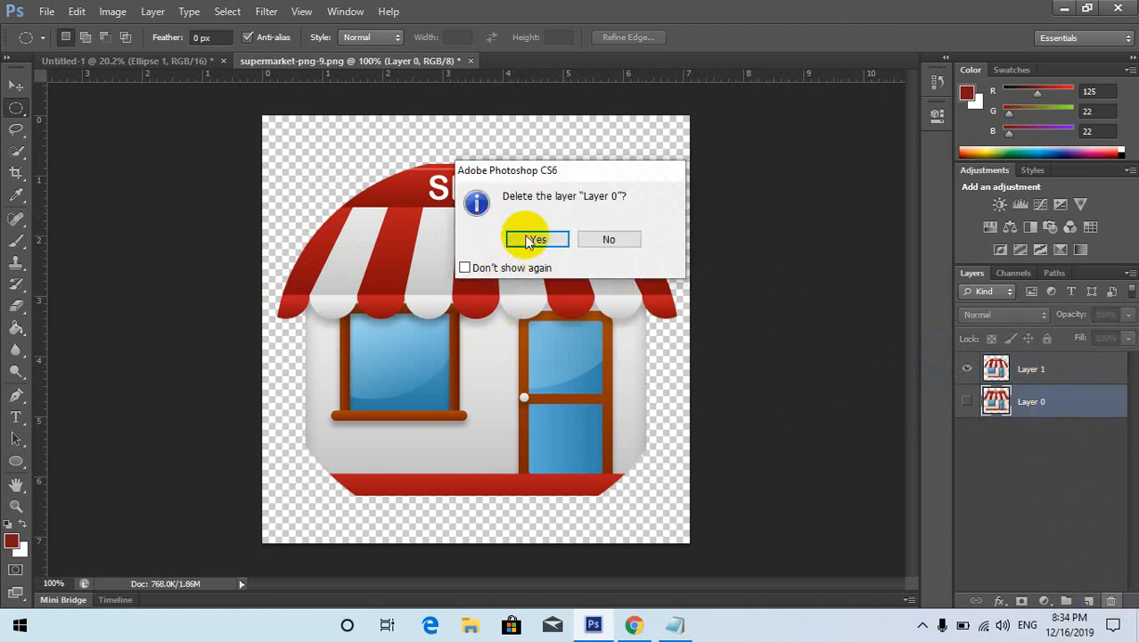
left_click(534, 240)
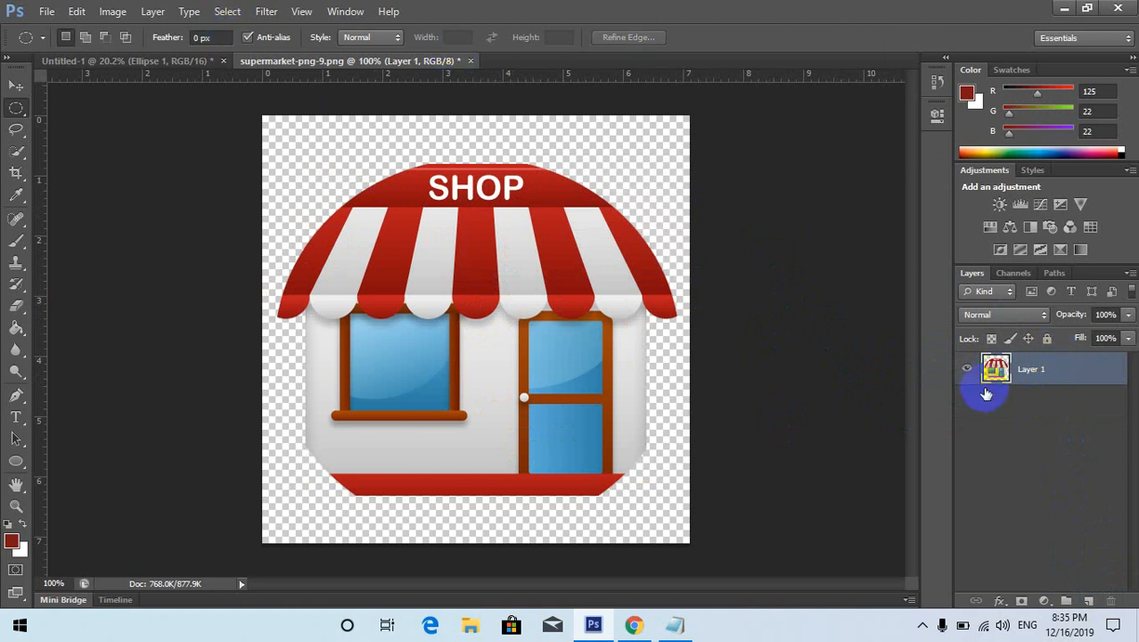
Float the supermarket-png-9 document in its own window and move the cropped storefront into the inner ring of the Untitled-1 logo.
left_click_drag(346, 64, 824, 157)
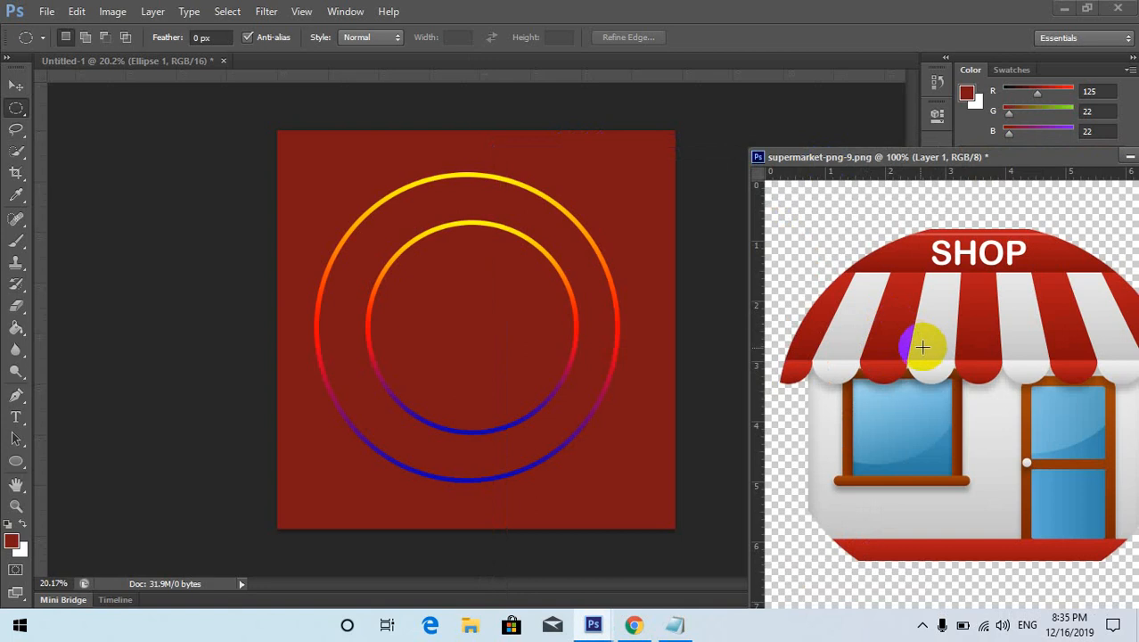
left_click(15, 86)
left_click_drag(838, 376, 460, 291)
Scale the storefront in the logo to 262.58% width and 269.77% height so it fills the inner ring.
key("ctrl+t")
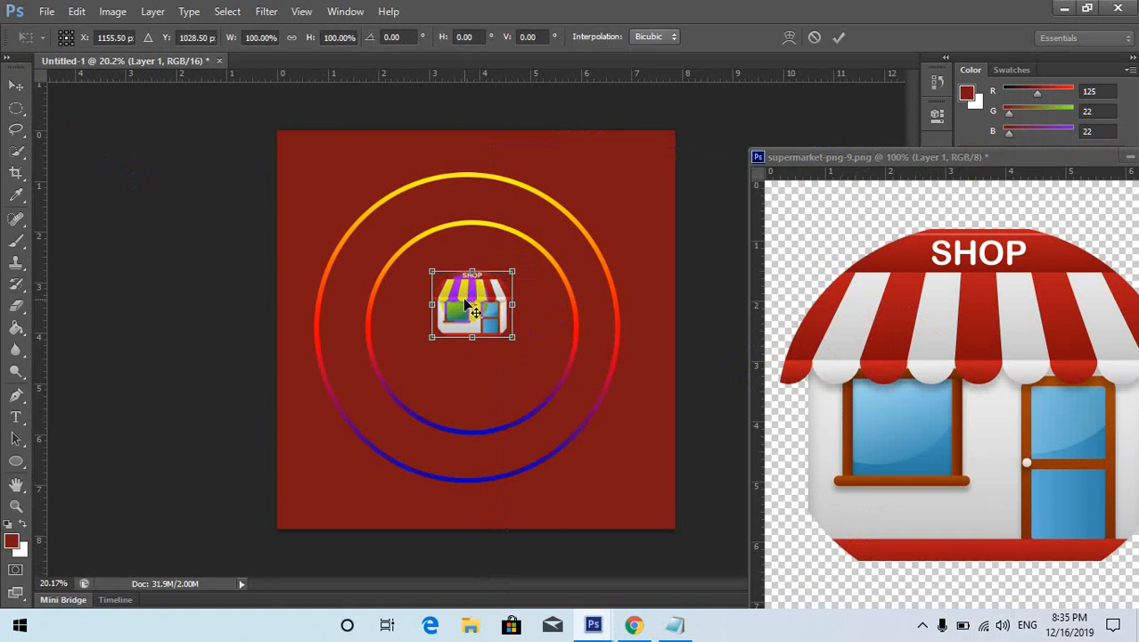
left_click_drag(507, 333, 528, 410)
left_click_drag(428, 343, 366, 340)
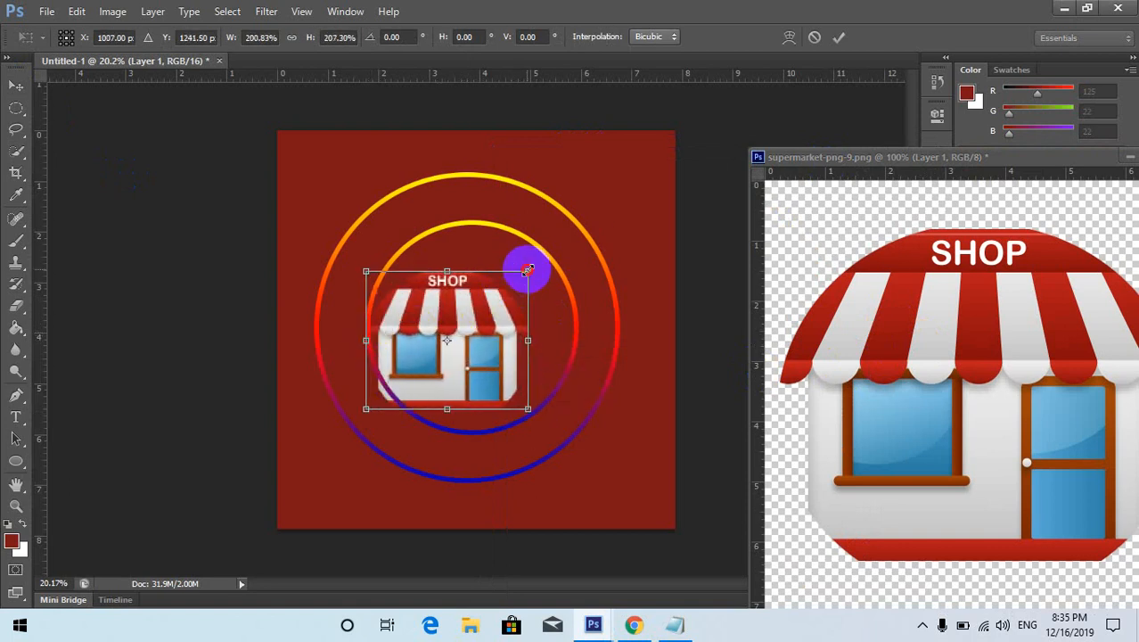
left_click_drag(527, 270, 578, 230)
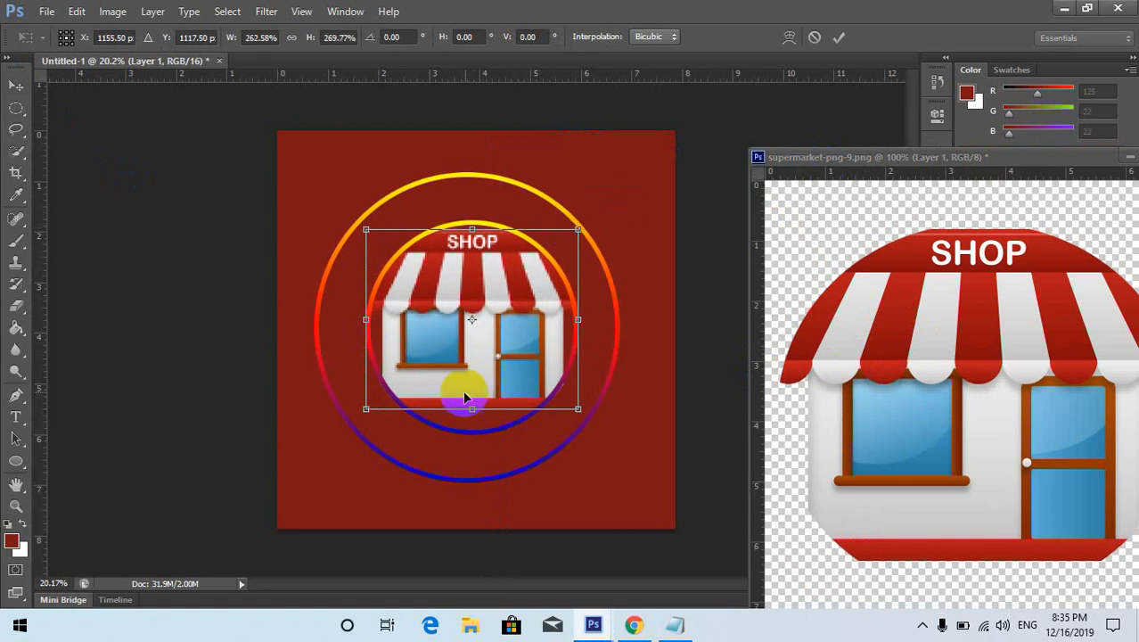
key("Return")
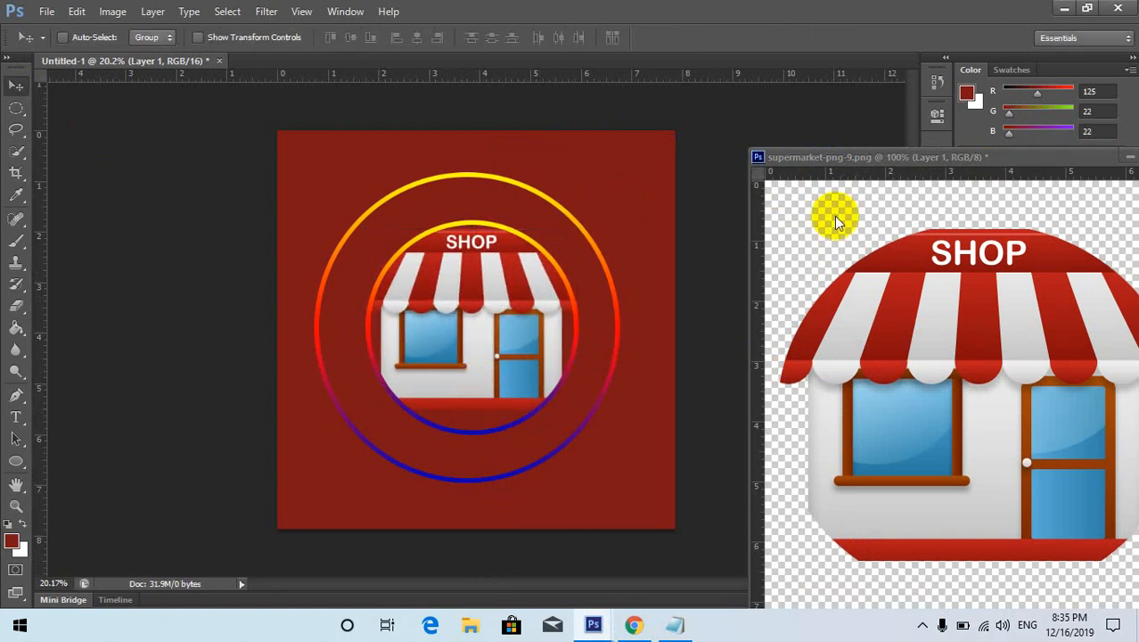
Dock the floating supermarket-png-9 document back as a tab and return to the Untitled-1 logo.
left_click_drag(830, 156, 490, 114)
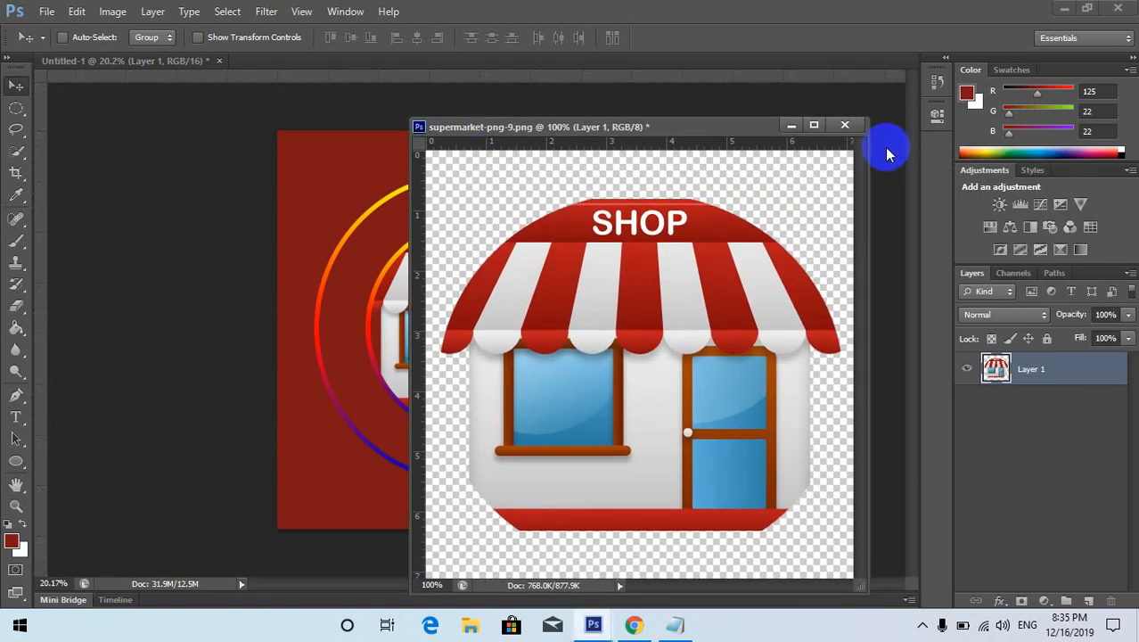
left_click_drag(703, 128, 677, 64)
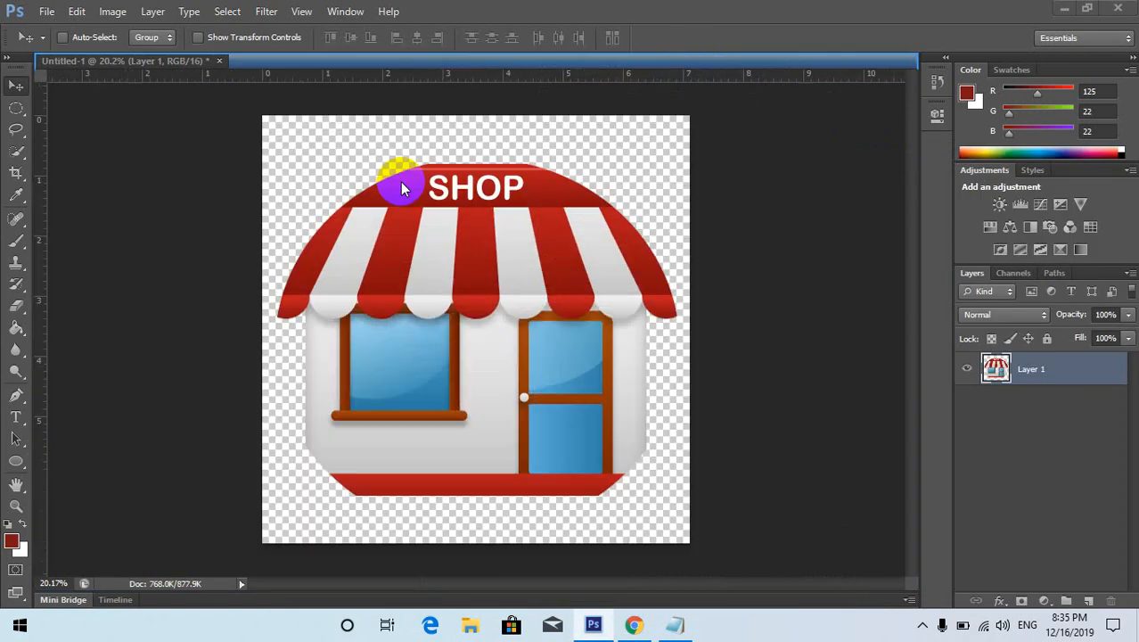
left_click(141, 60)
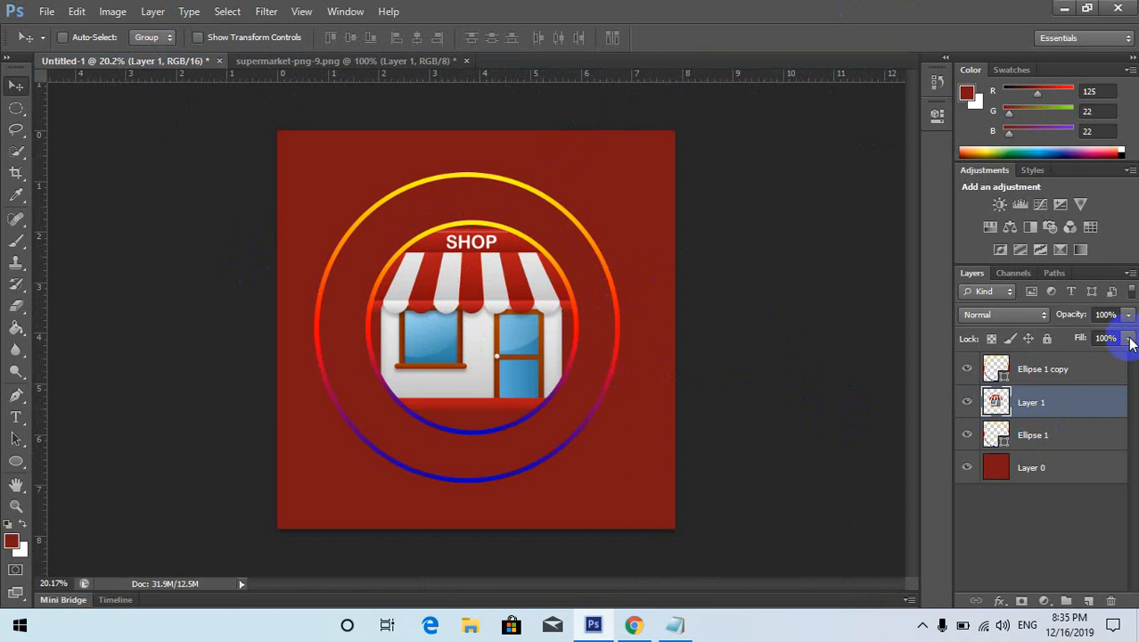
Set the stroke width of the inner ring, Ellipse 1 copy, to 0 pt.
left_click(1065, 367)
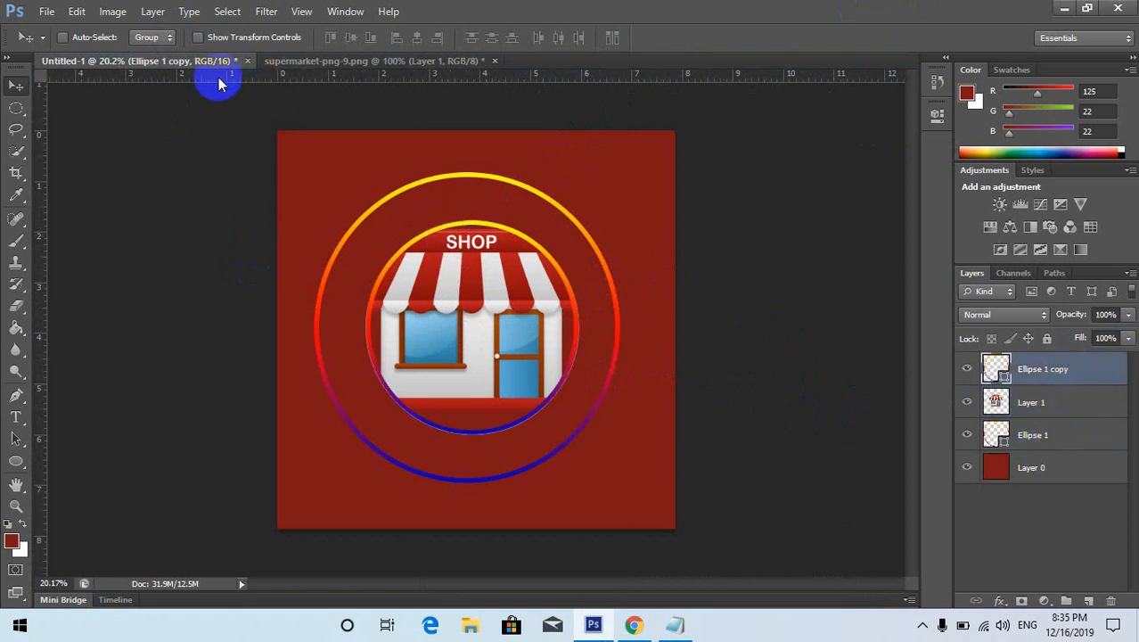
left_click(16, 460)
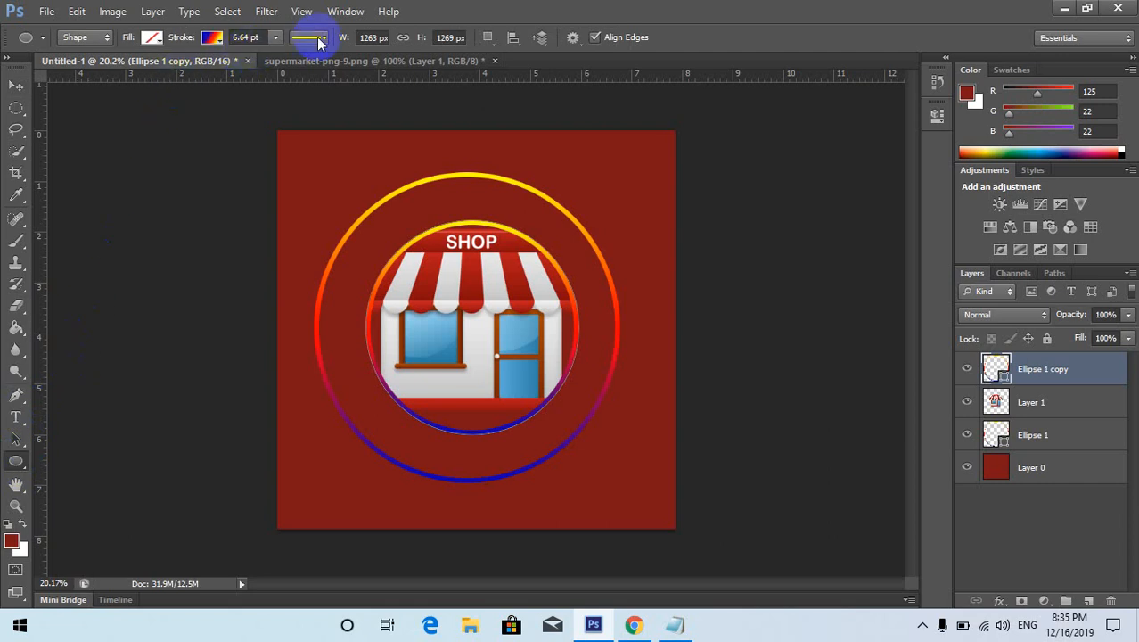
left_click(323, 37)
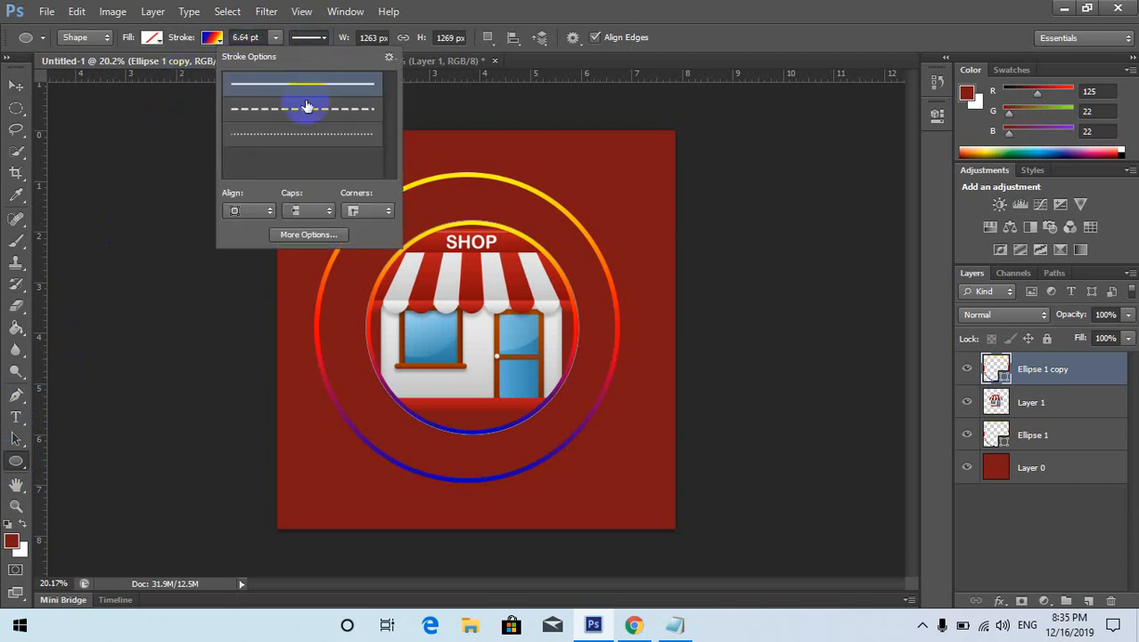
left_click(275, 39)
left_click_drag(262, 59, 255, 59)
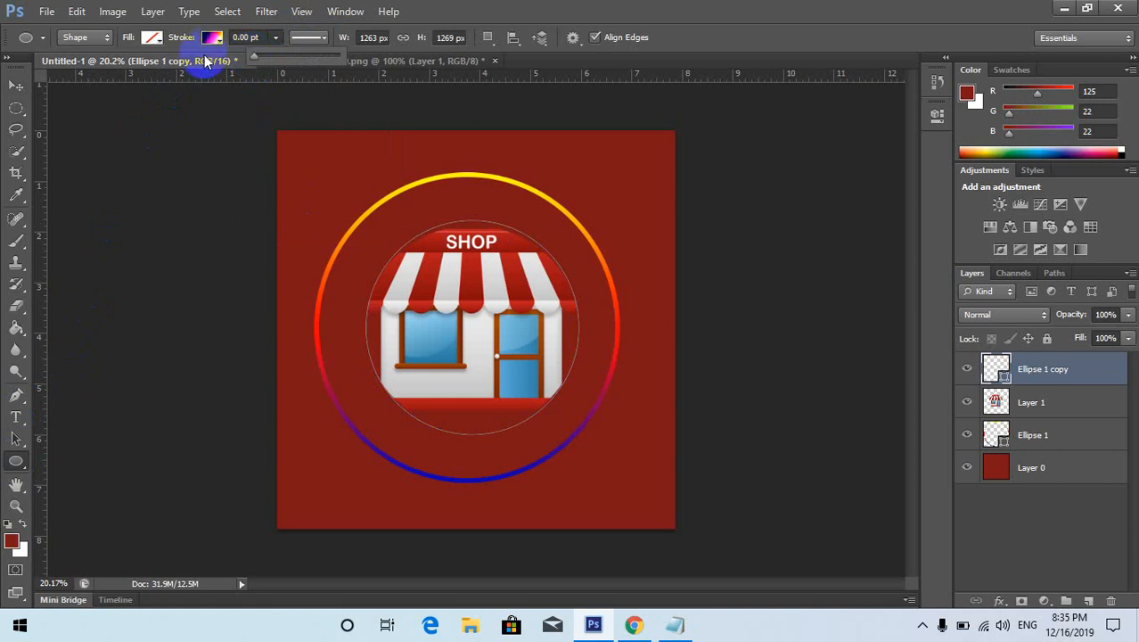
Set the stroke width of the outer ring, Ellipse 1, to 9 pt.
left_click(1062, 433)
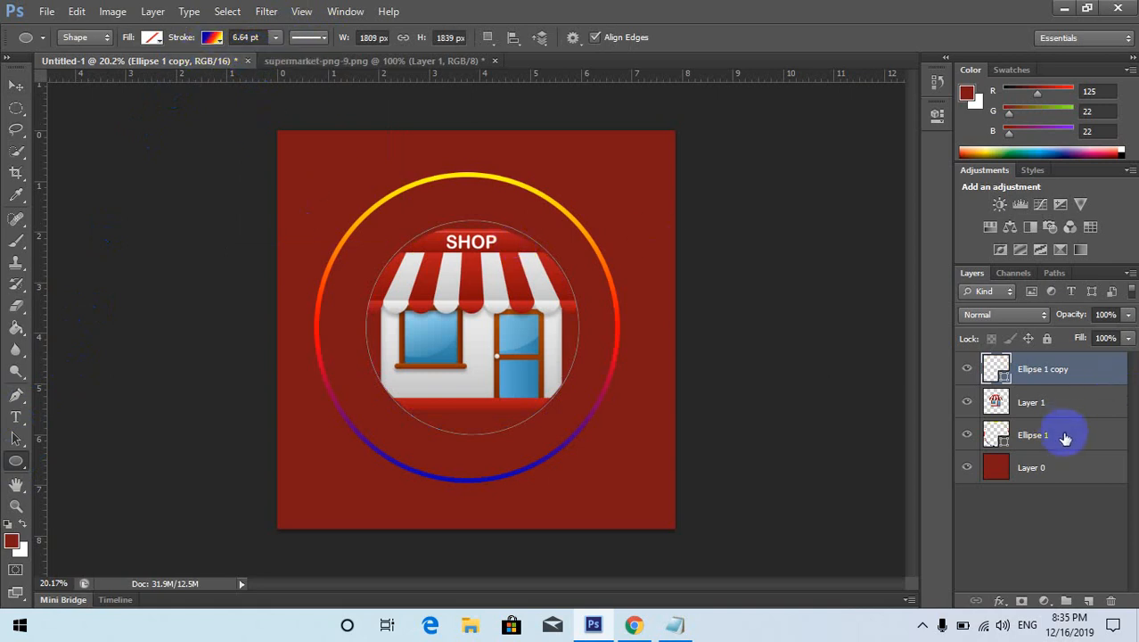
left_click(1062, 435)
left_click(325, 37)
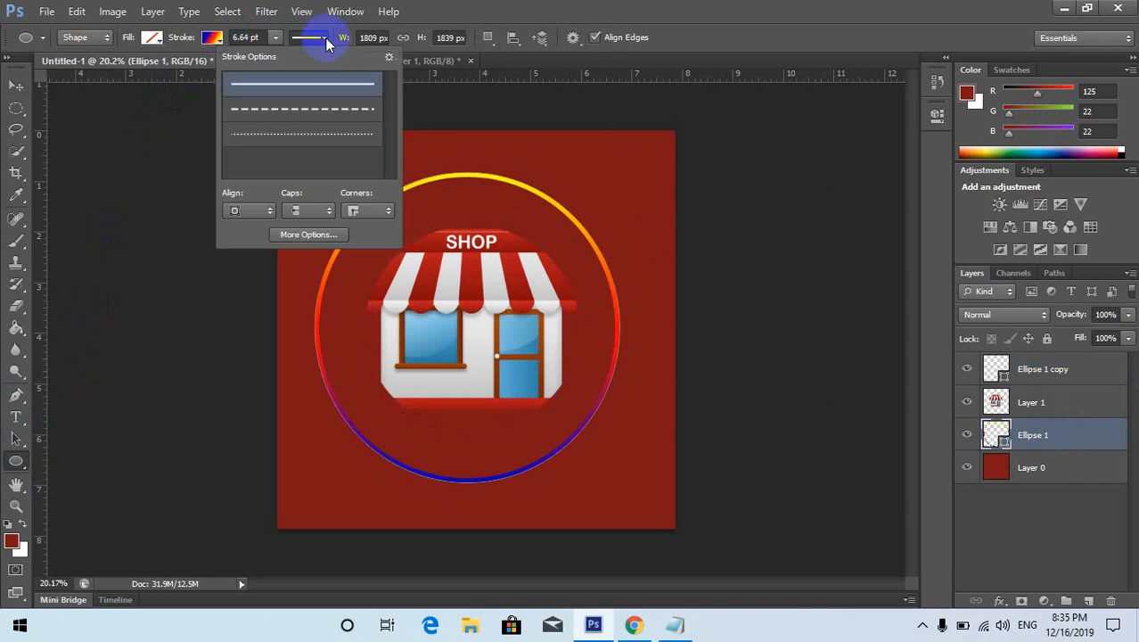
left_click(275, 39)
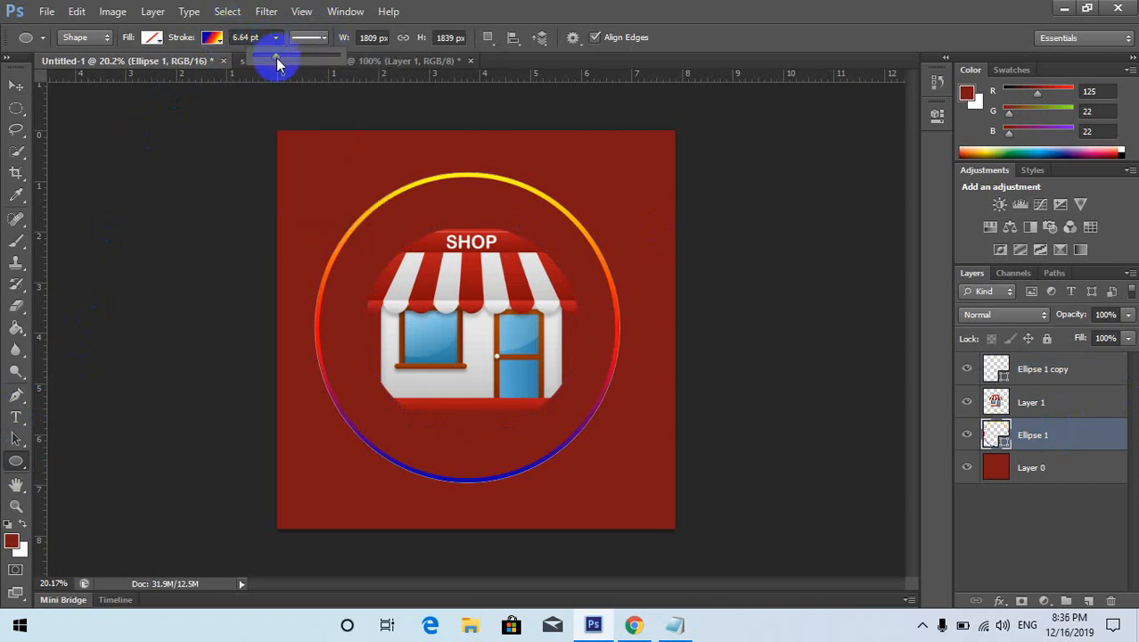
mouse_move(291, 59)
left_mouse_down()
mouse_move(276, 59)
mouse_move(285, 78)
mouse_move(278, 59)
mouse_move(290, 56)
mouse_move(278, 56)
left_mouse_up()
left_click(638, 222)
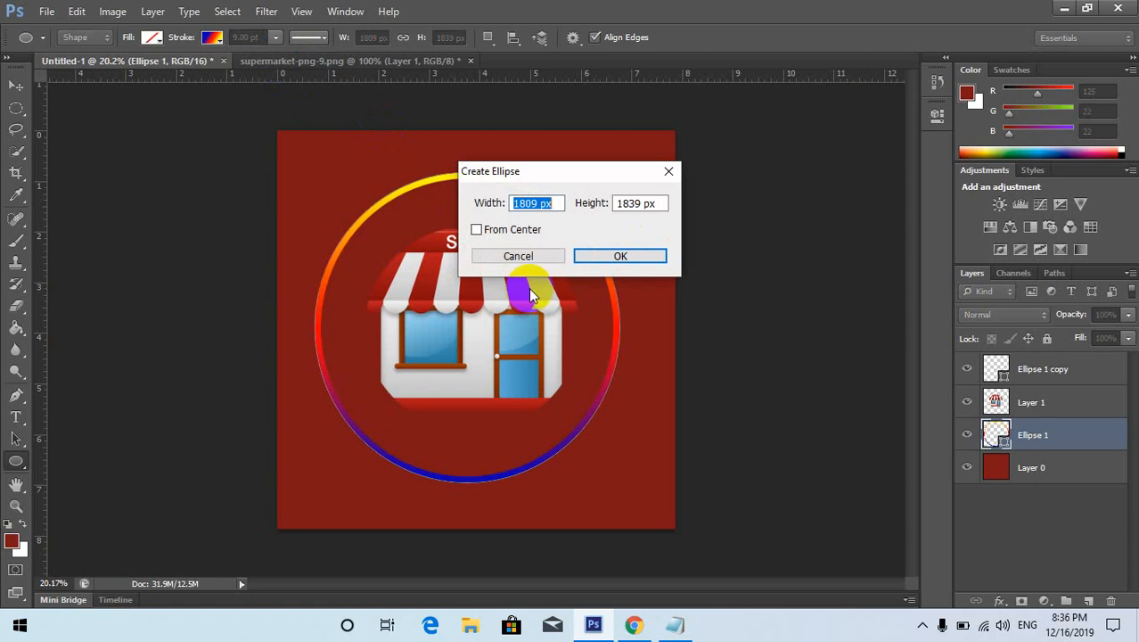
left_click(666, 168)
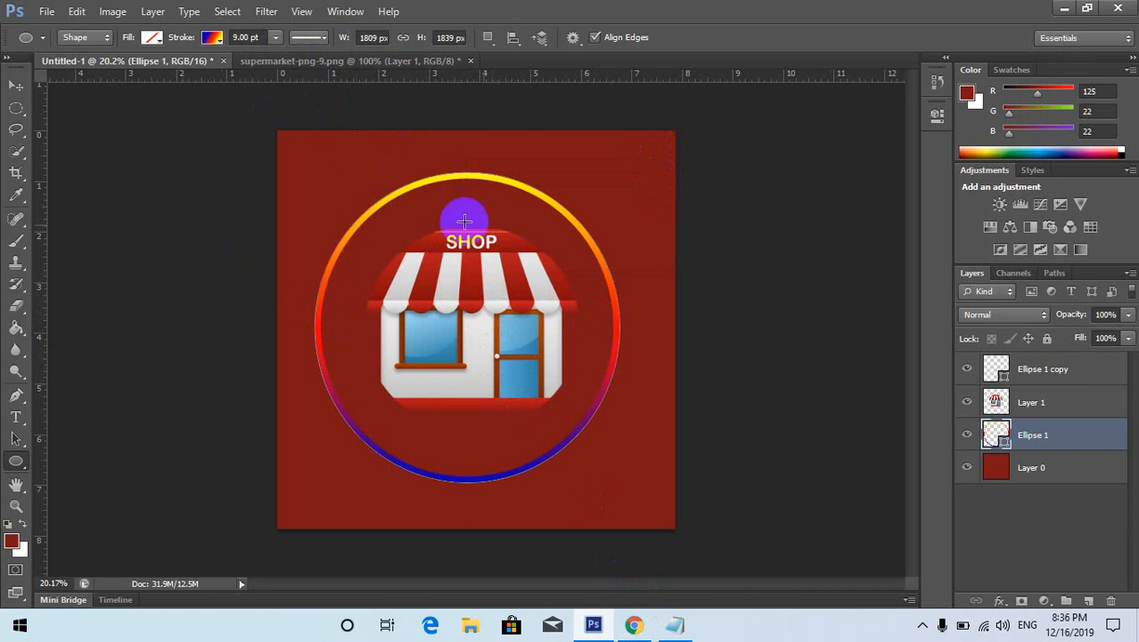
Add the text "Shopee more" at 72 pt along the Ellipse 1 copy path, starting at the circle's left edge.
left_click(16, 419)
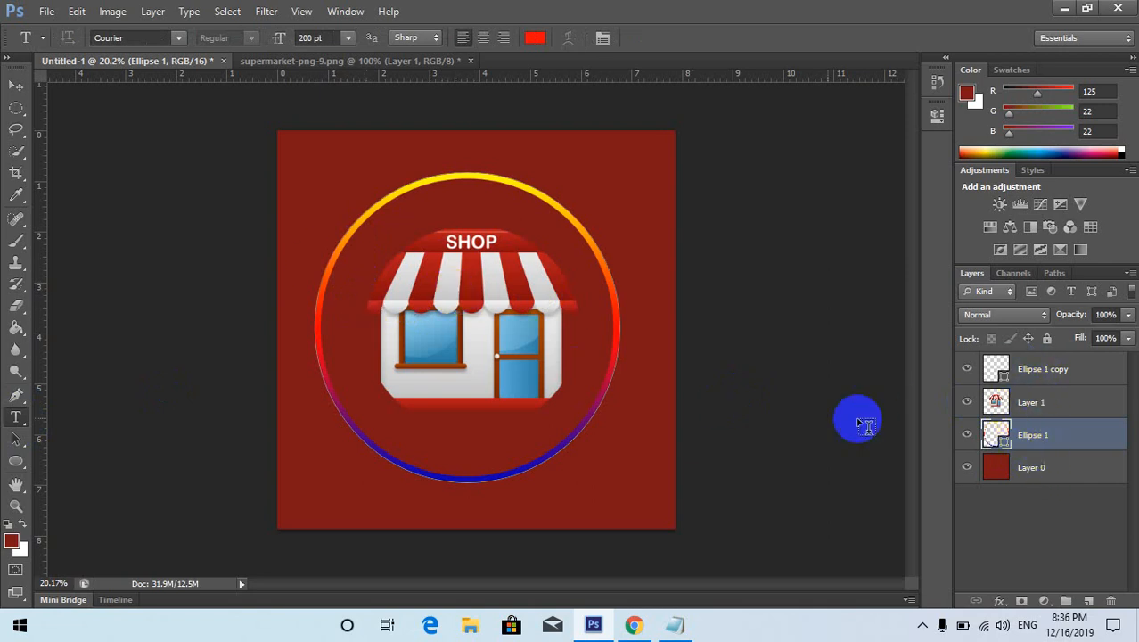
left_click(1043, 370)
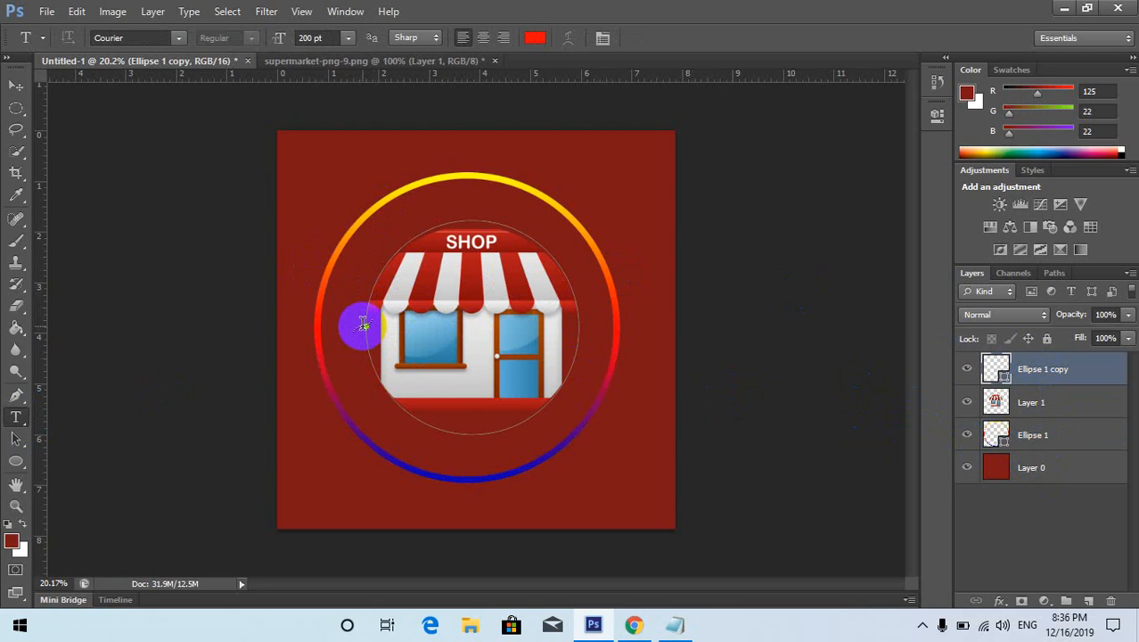
left_click(365, 328)
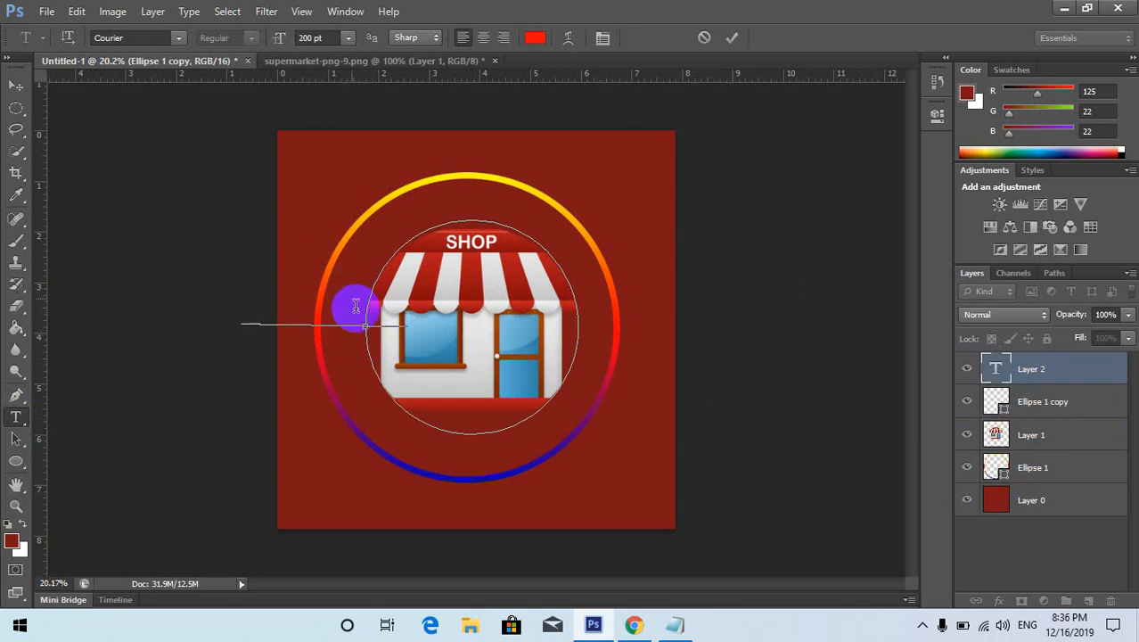
type("f")
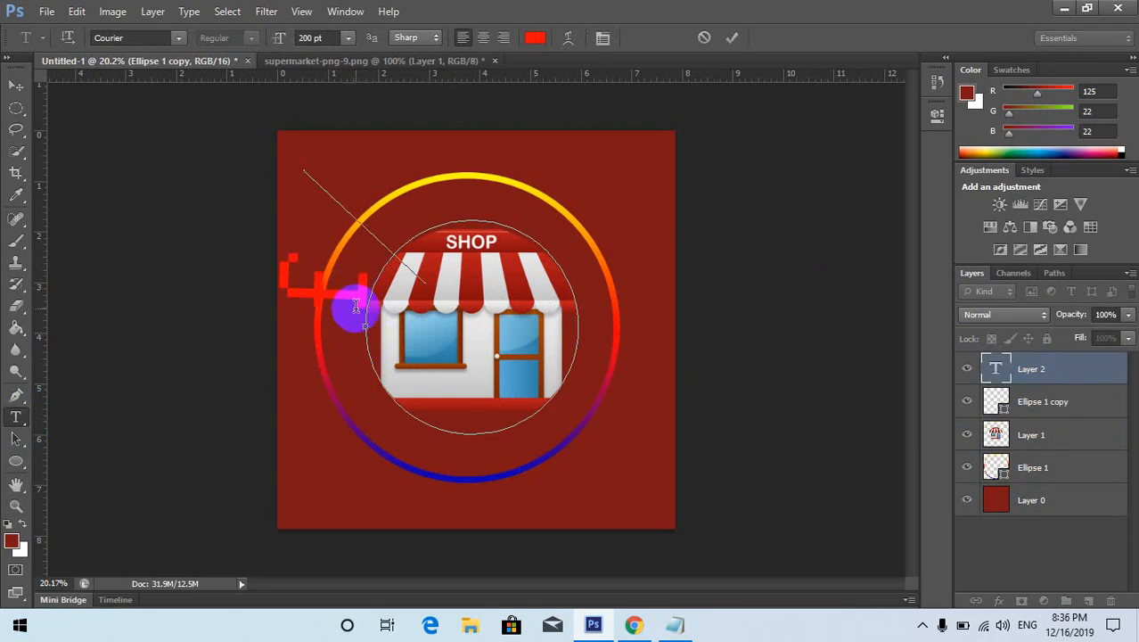
double_click(328, 308)
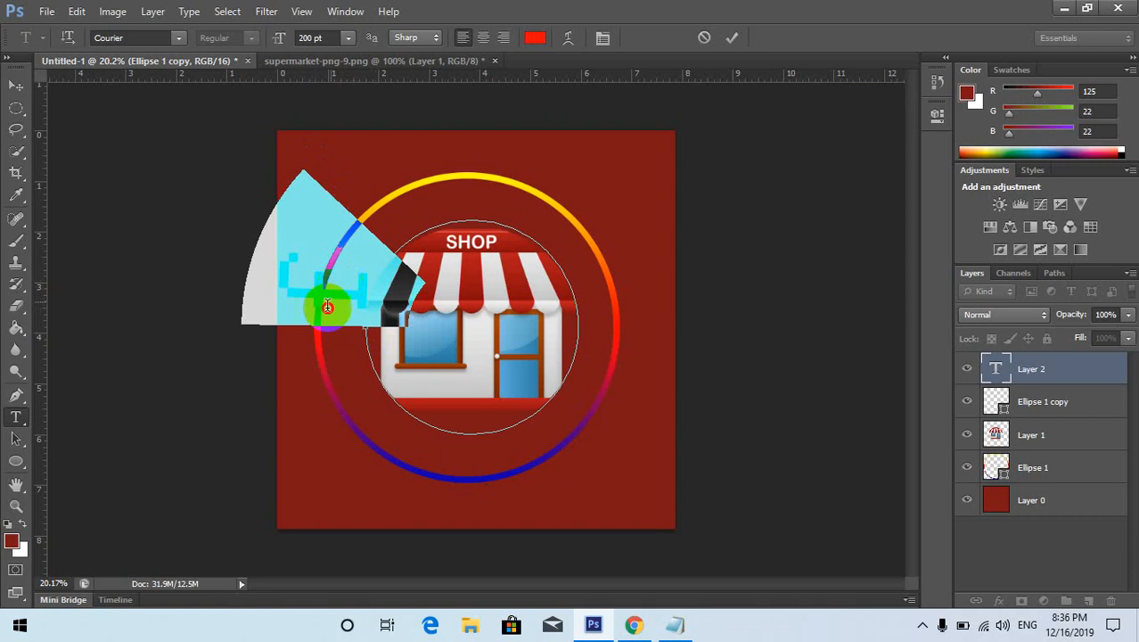
left_click(348, 37)
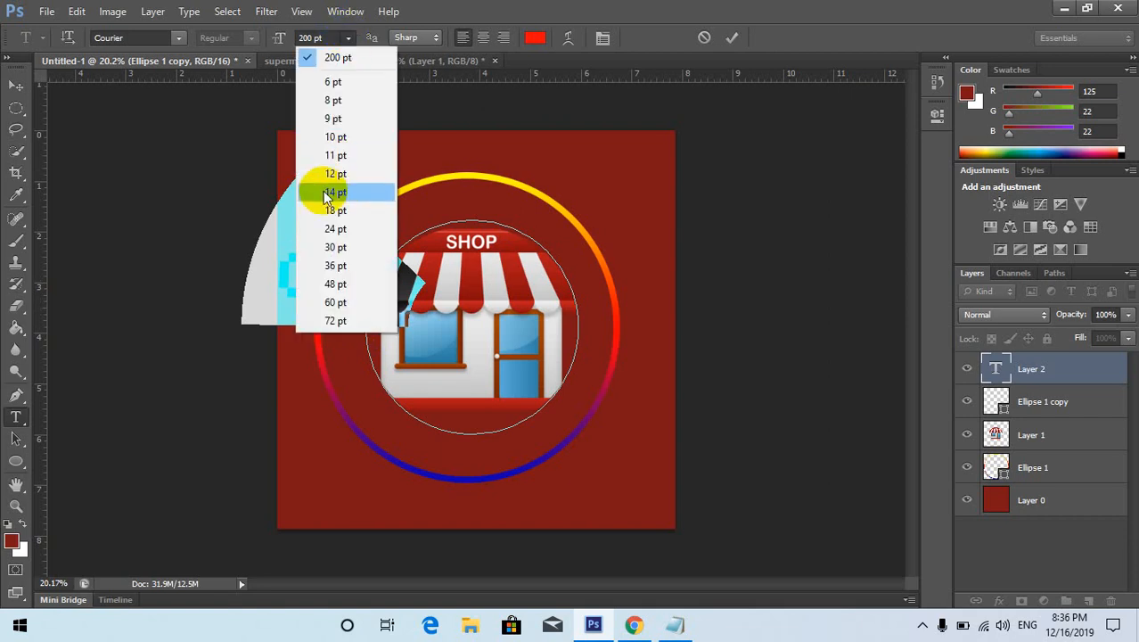
left_click(334, 321)
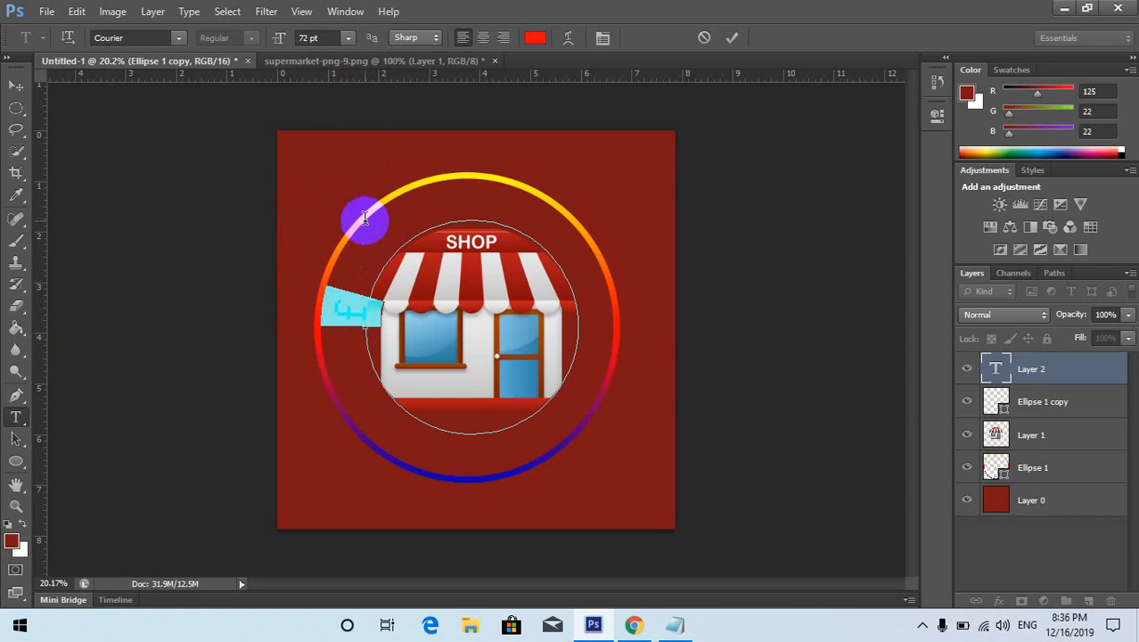
type("f")
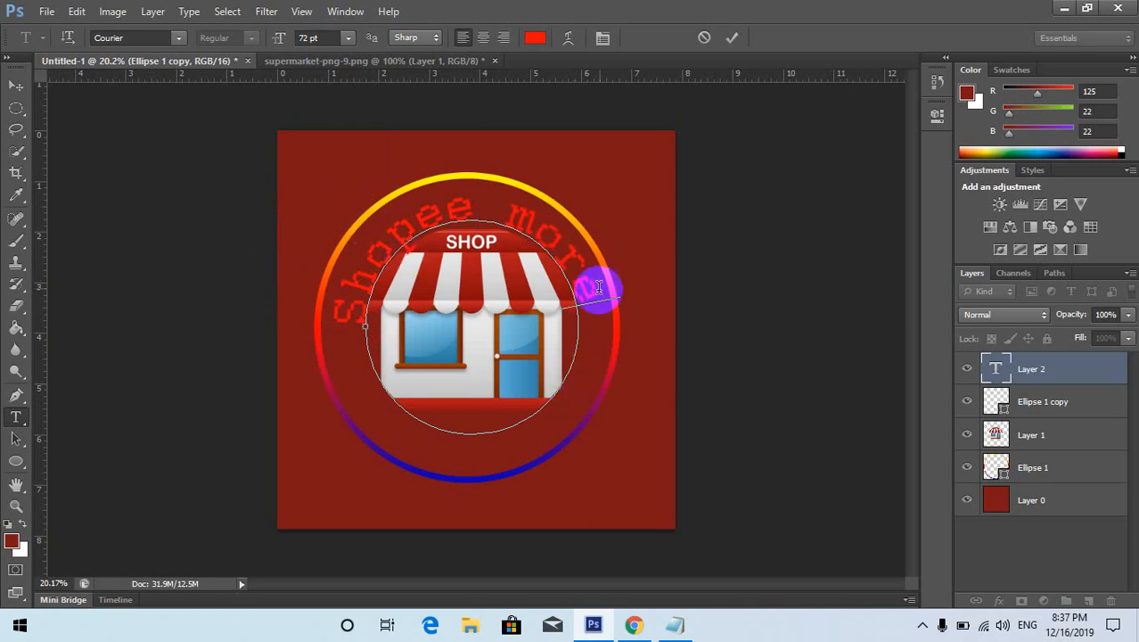
Recolour the whole "Shopee more" text to blue 071efb.
left_click_drag(606, 298, 316, 308)
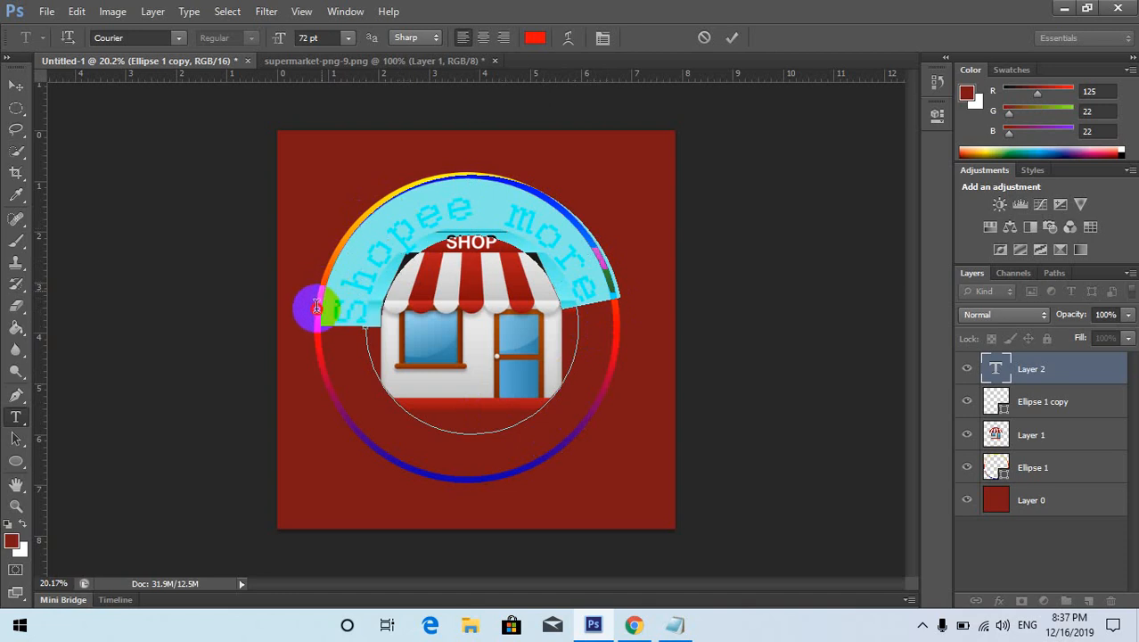
left_click(537, 39)
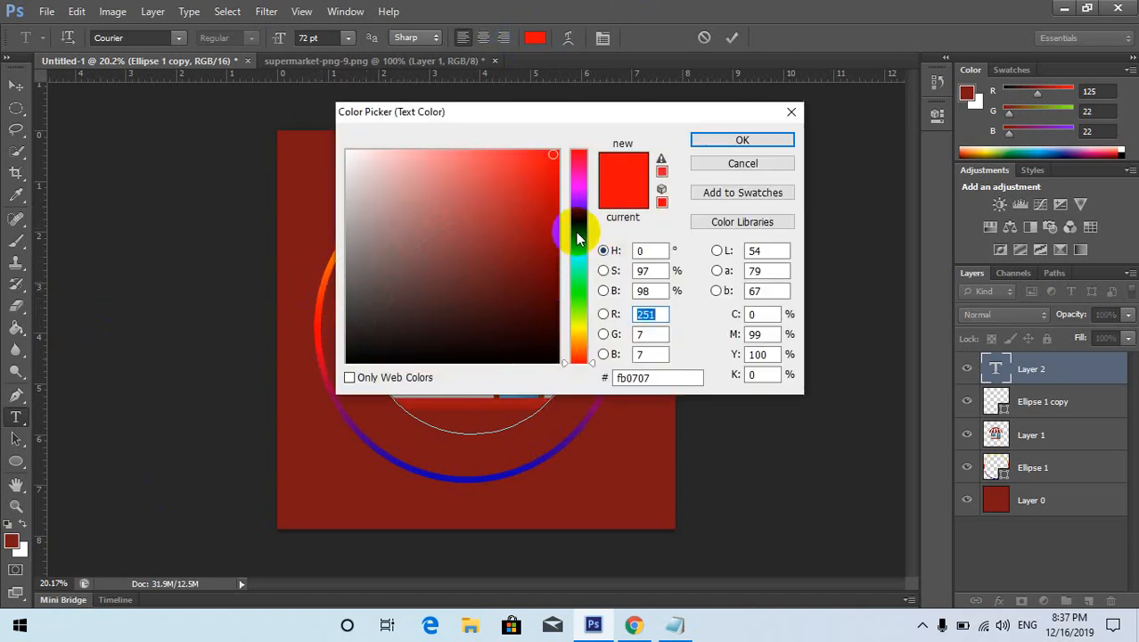
left_click(580, 225)
left_click(738, 140)
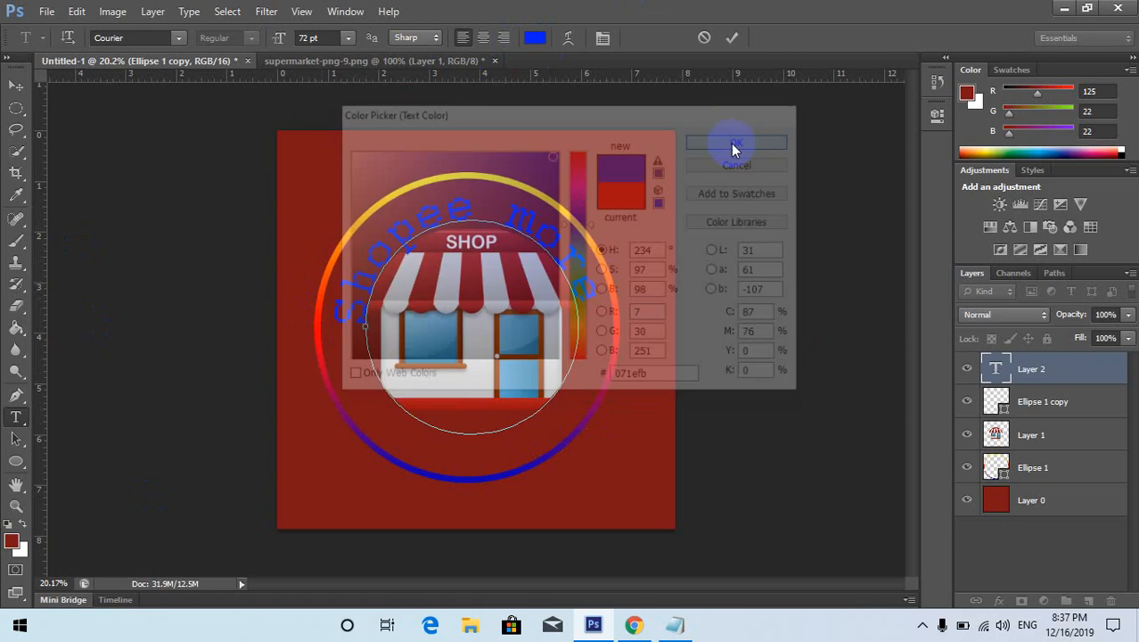
left_click(560, 217)
Change the font of the "Shopee more" text to Gadugi Regular.
left_click_drag(596, 303, 344, 317)
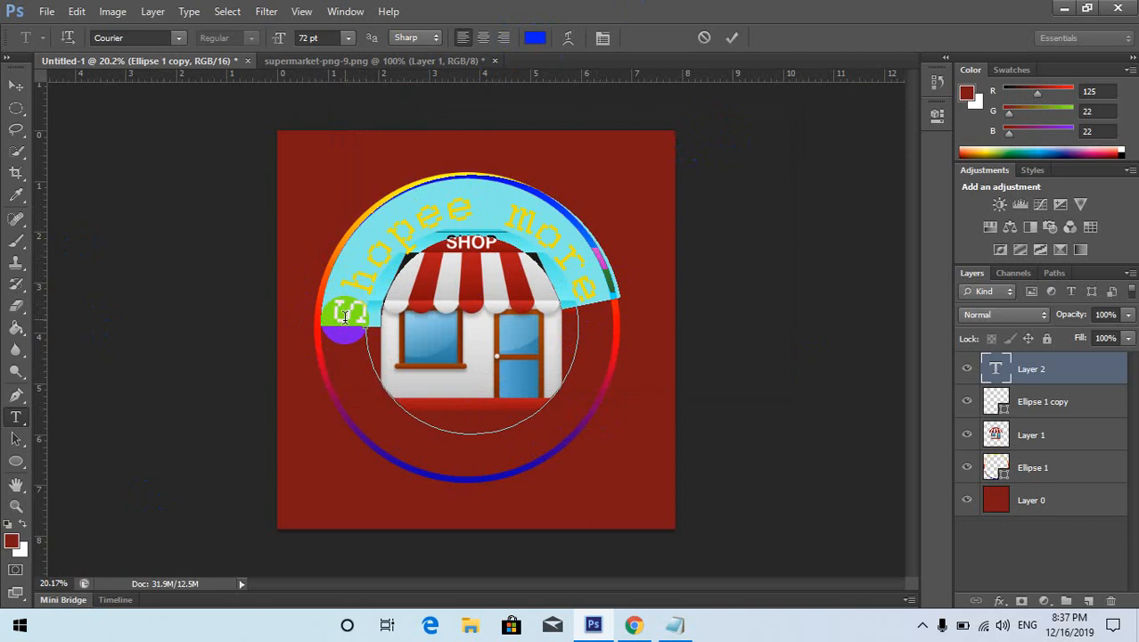
left_click(174, 38)
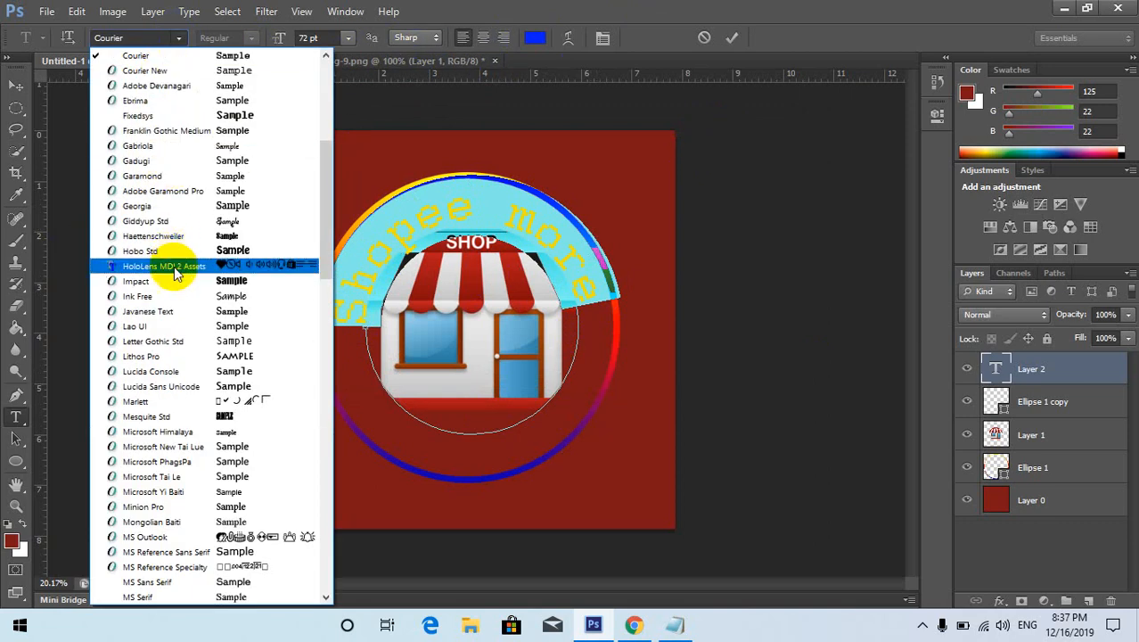
scroll(178, 271, "down", 3)
scroll(173, 133, "up", 3)
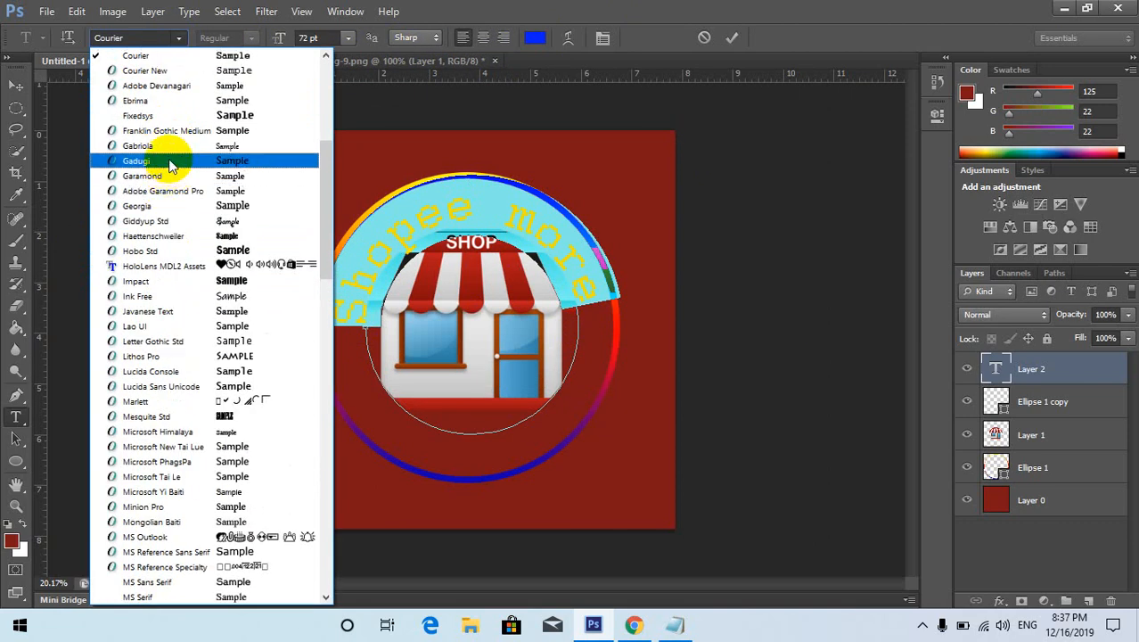
left_click(168, 161)
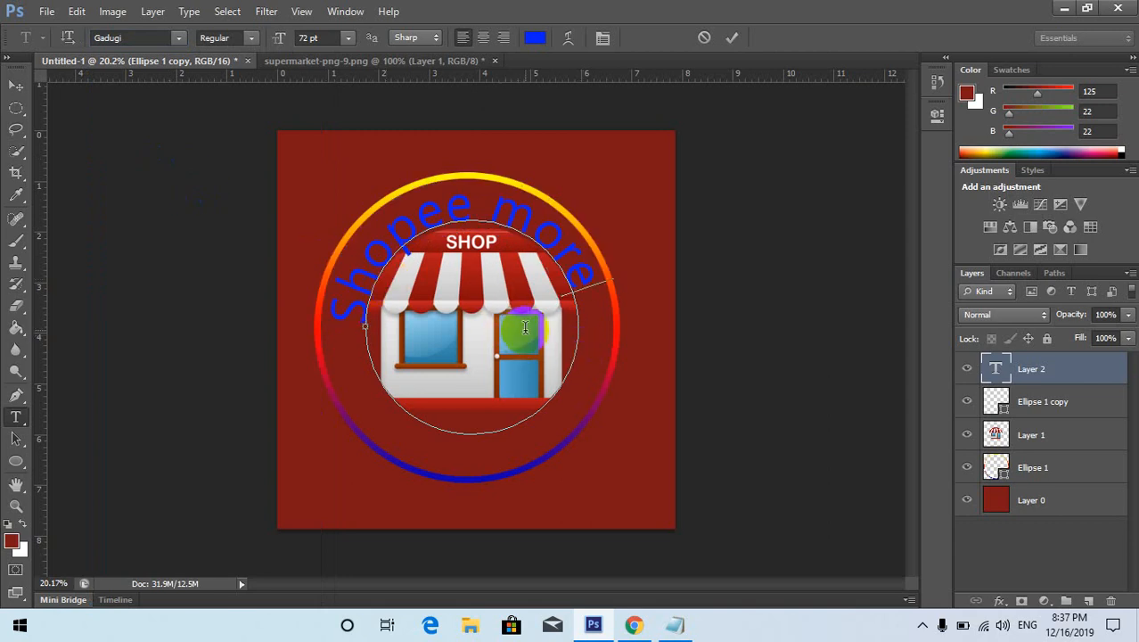
Switch the input language to Lao and append a Lao word after "Shopee more" along the circle path.
left_click(589, 296)
key("super+space")
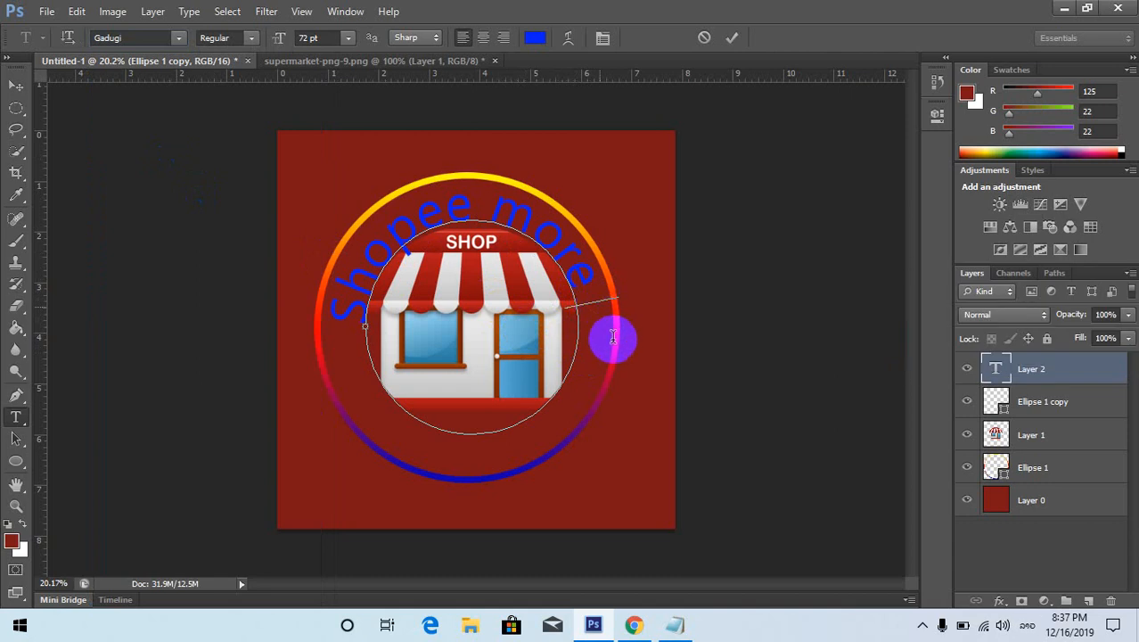
type("ກ")
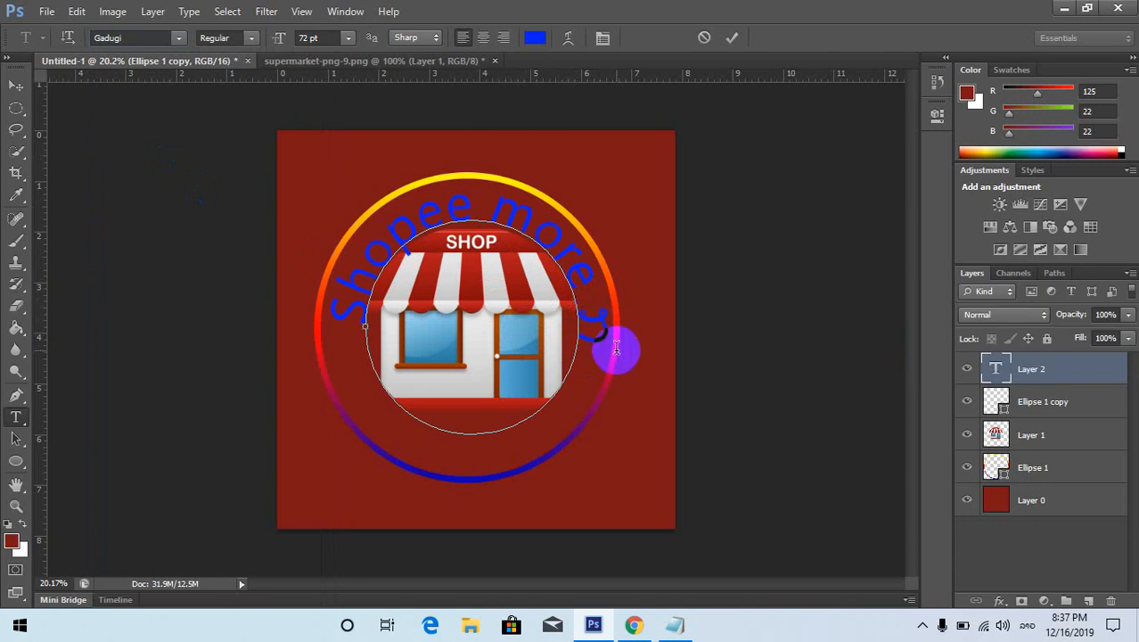
key("BackSpace")
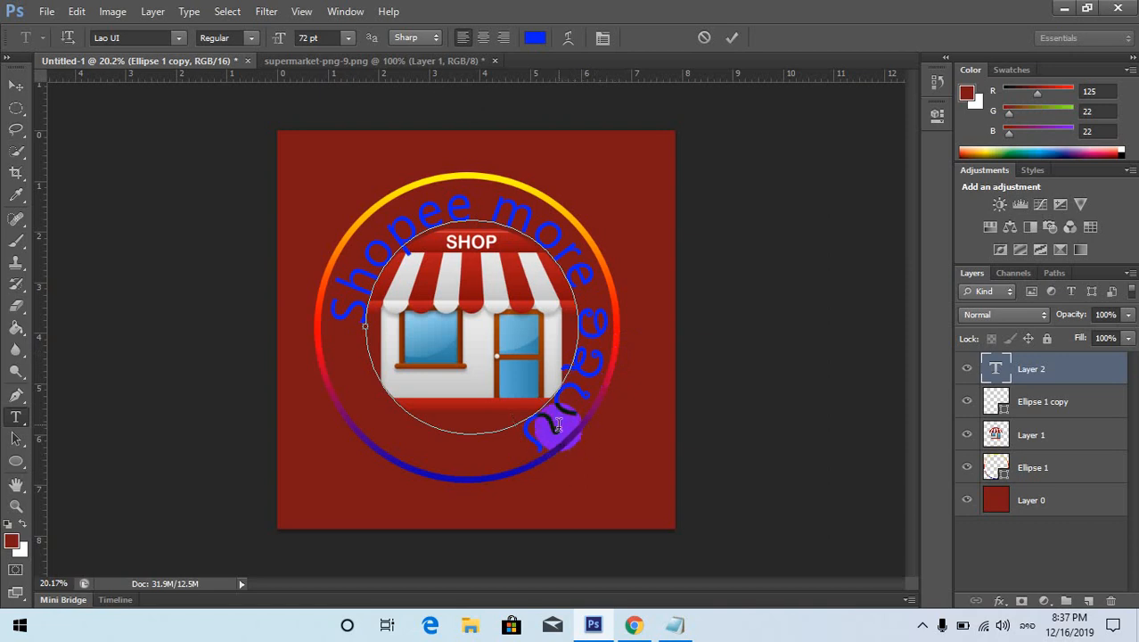
left_click(417, 276)
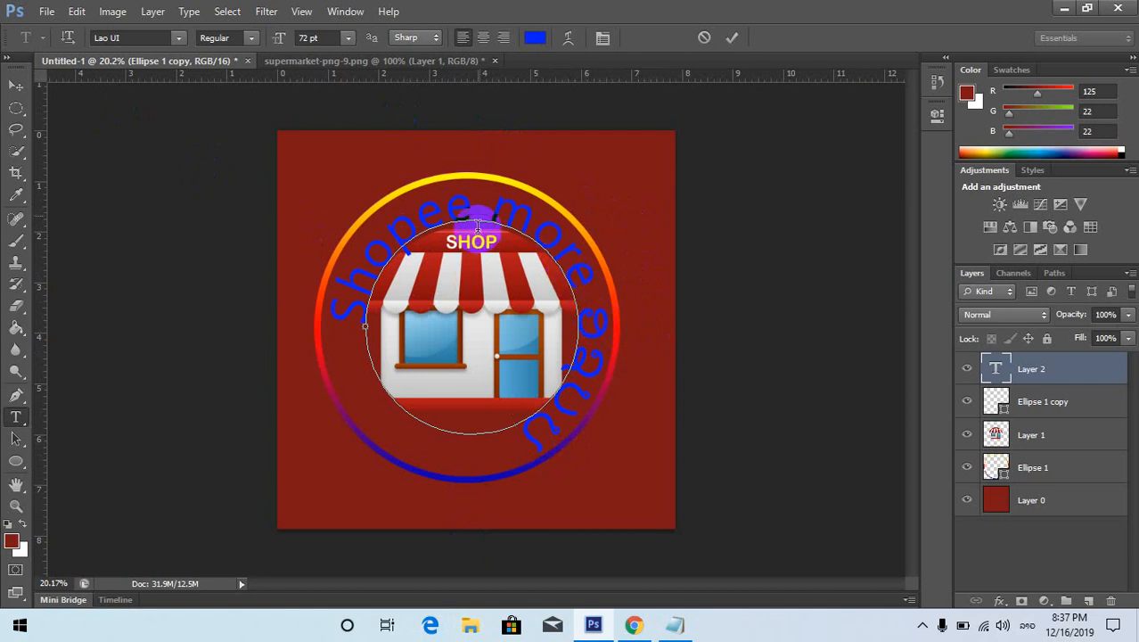
Delete the Lao word that follows "Shopee more" on the circle path.
left_click(363, 282)
left_click(573, 239)
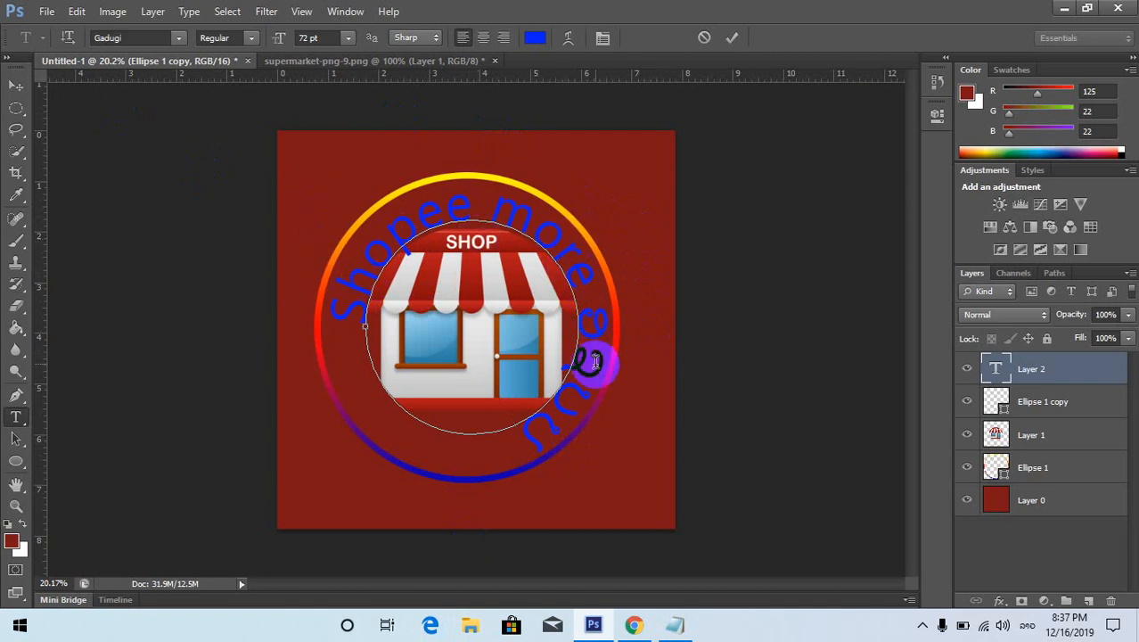
left_click_drag(605, 347, 529, 445)
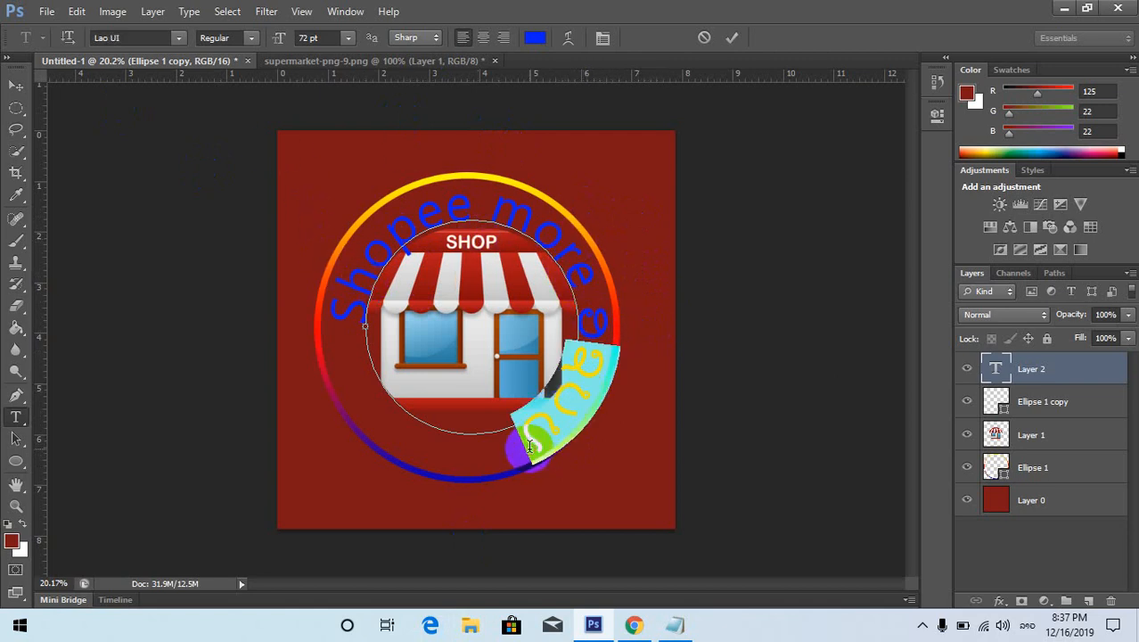
key("BackSpace")
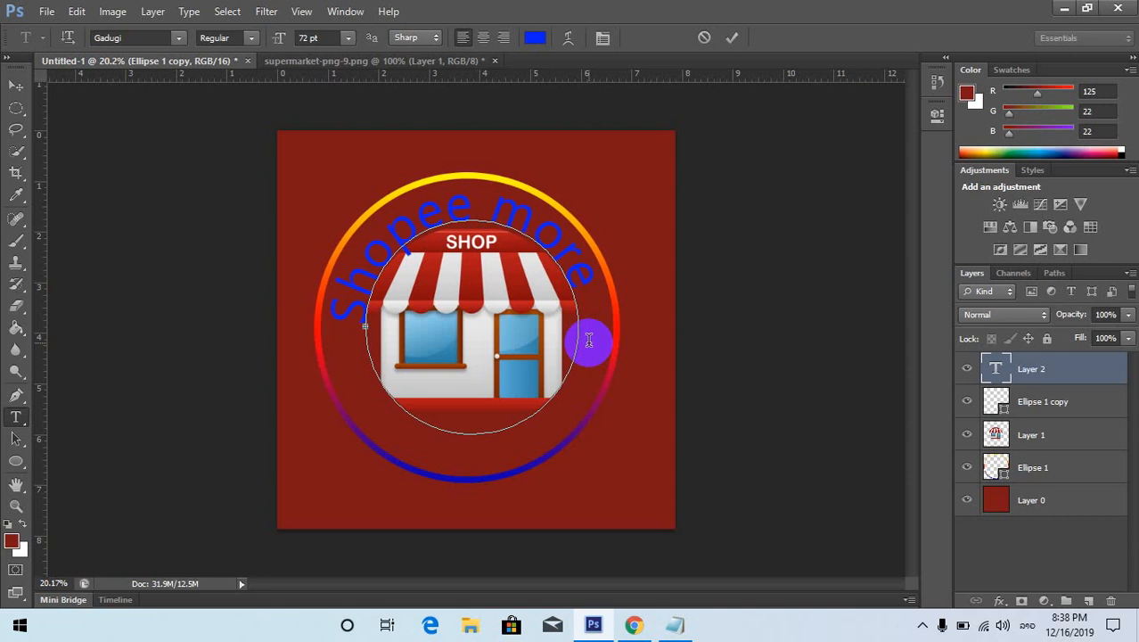
Switch the input language to English (United States) and append "One of LAO" after "Shopee more" along the circle path, then commit the text.
key("super+space")
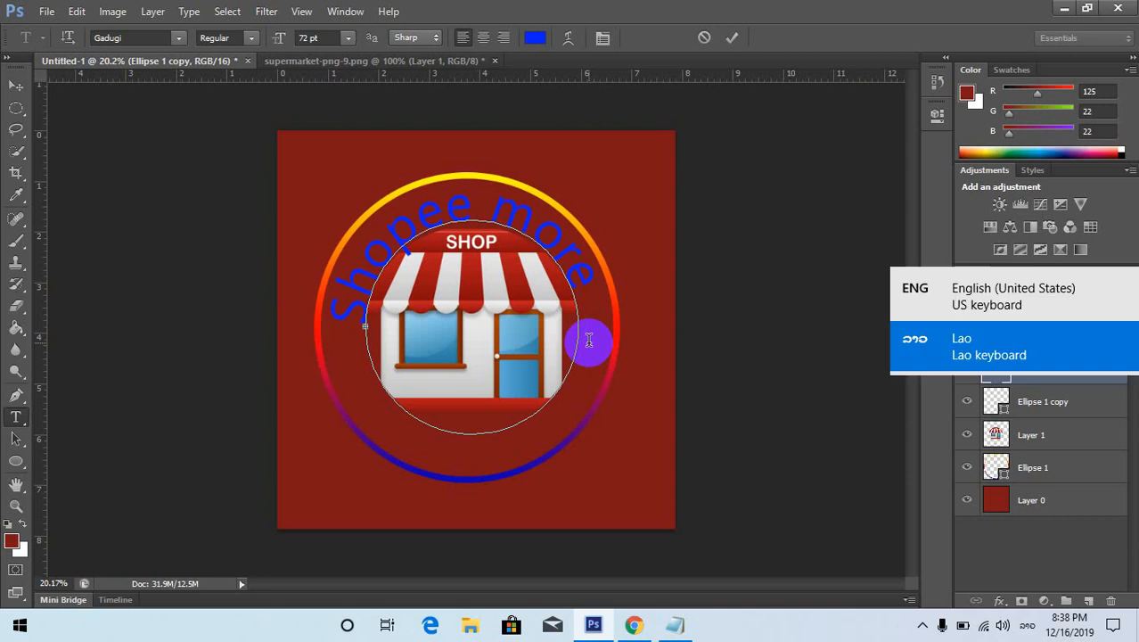
key("super+space")
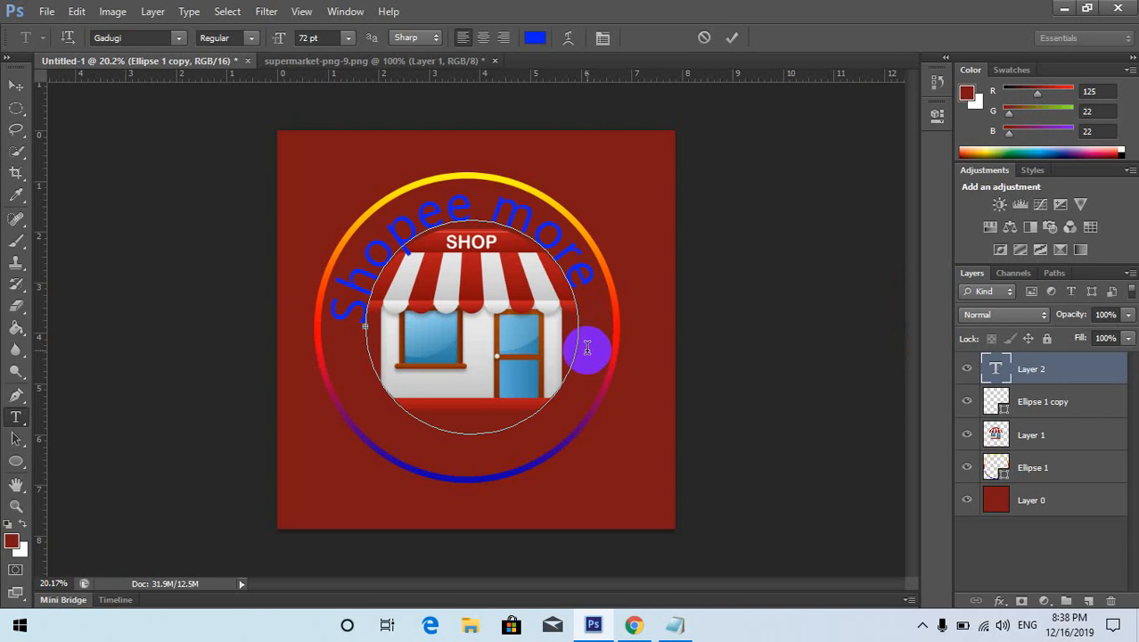
type("h")
type("of LAO")
left_click_drag(587, 346, 403, 428)
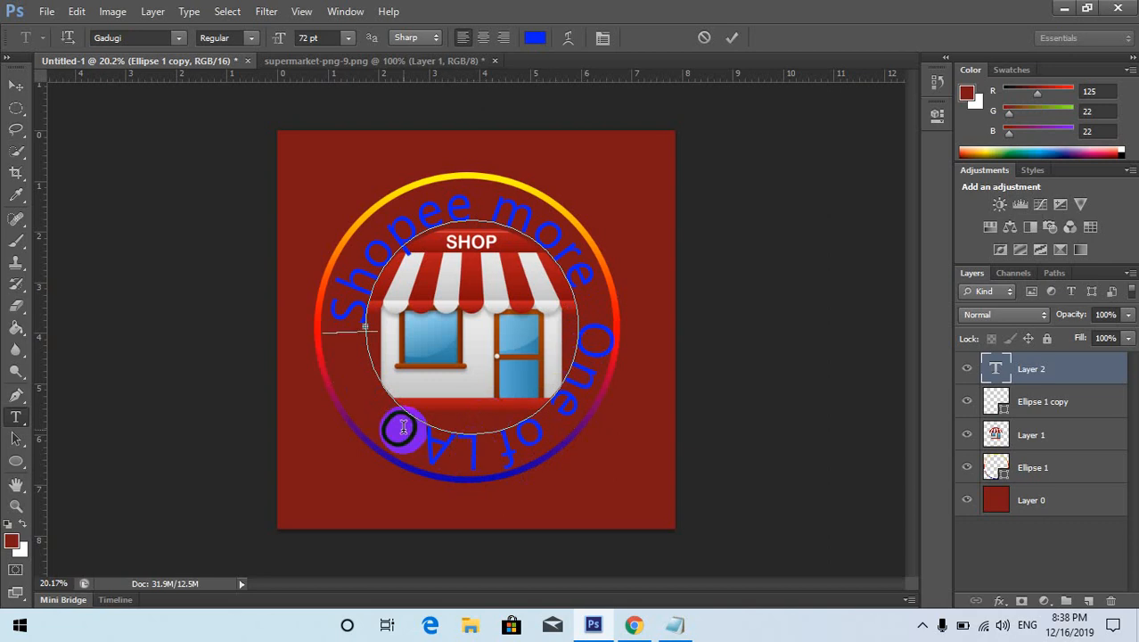
left_click_drag(403, 428, 605, 317)
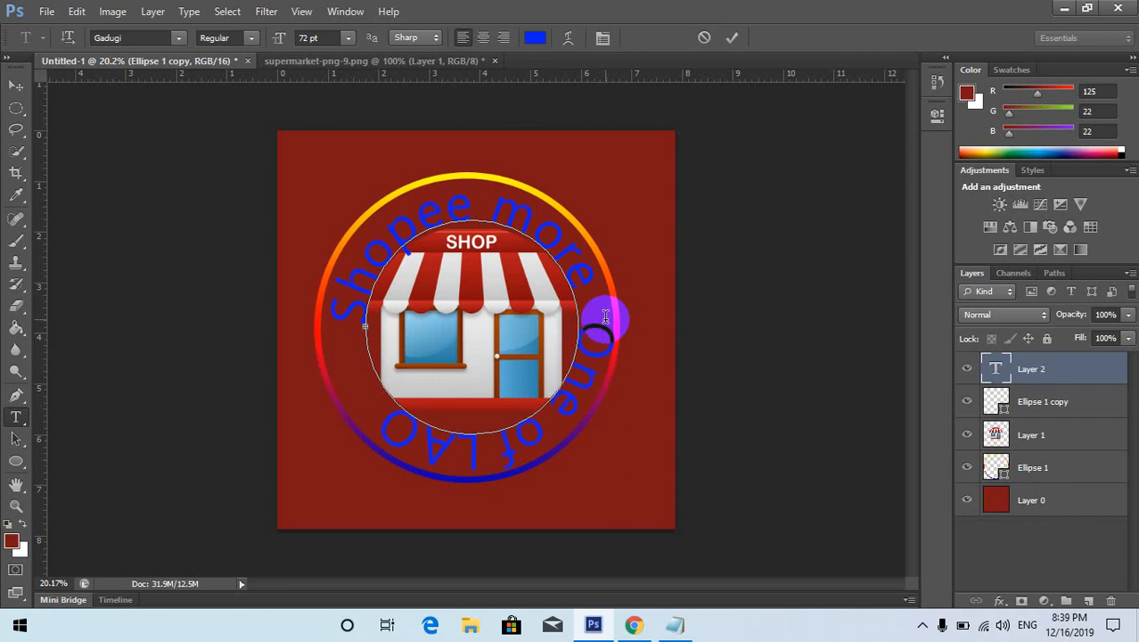
left_click_drag(605, 316, 657, 338)
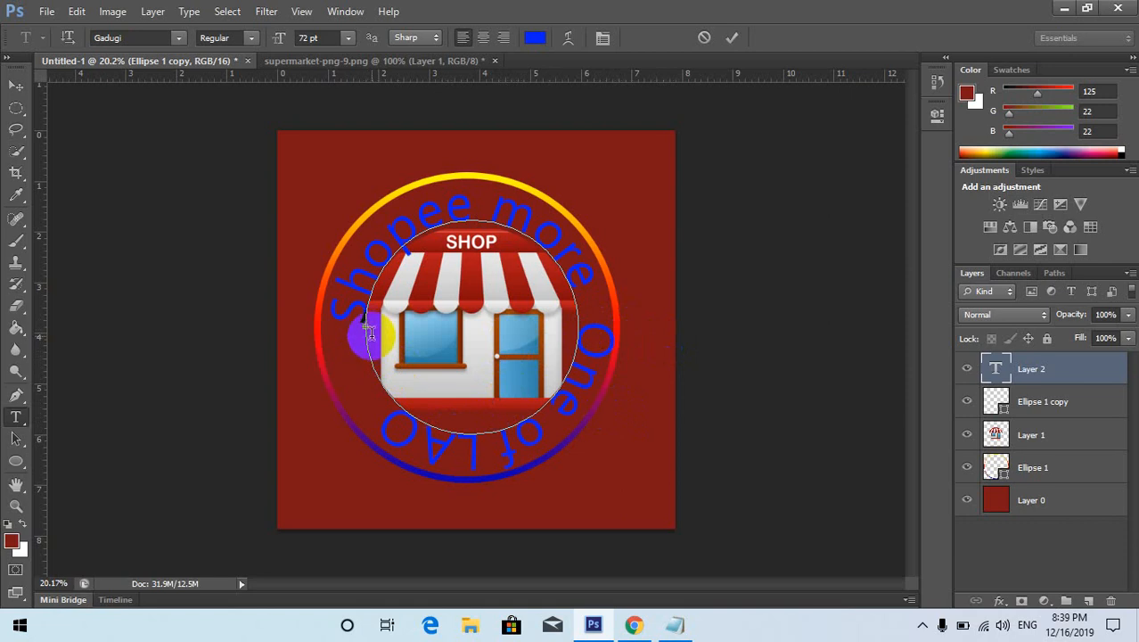
left_click(377, 379)
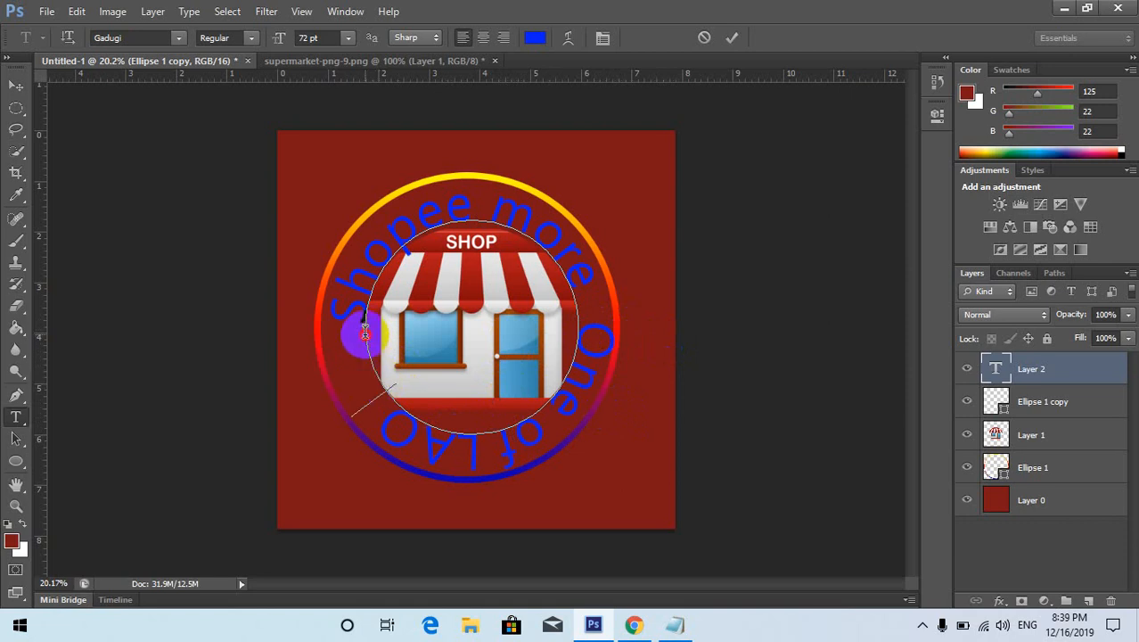
left_click(1047, 408)
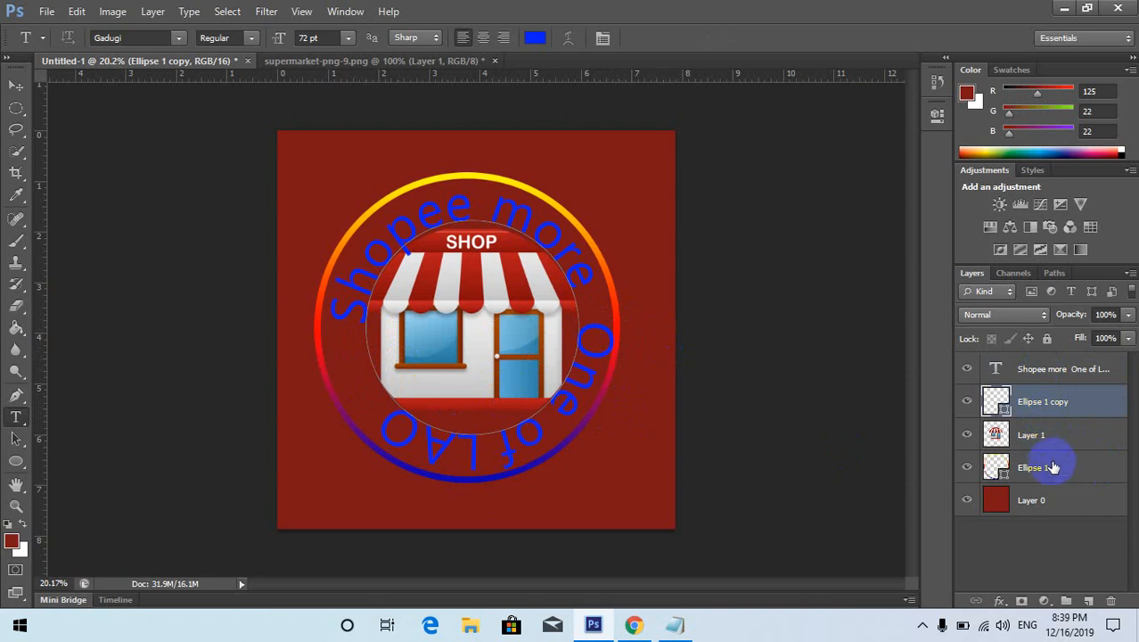
Look through the text, ellipse and storefront layers one by one to identify which holds the inner circle.
left_click(1052, 471)
left_click(1050, 435)
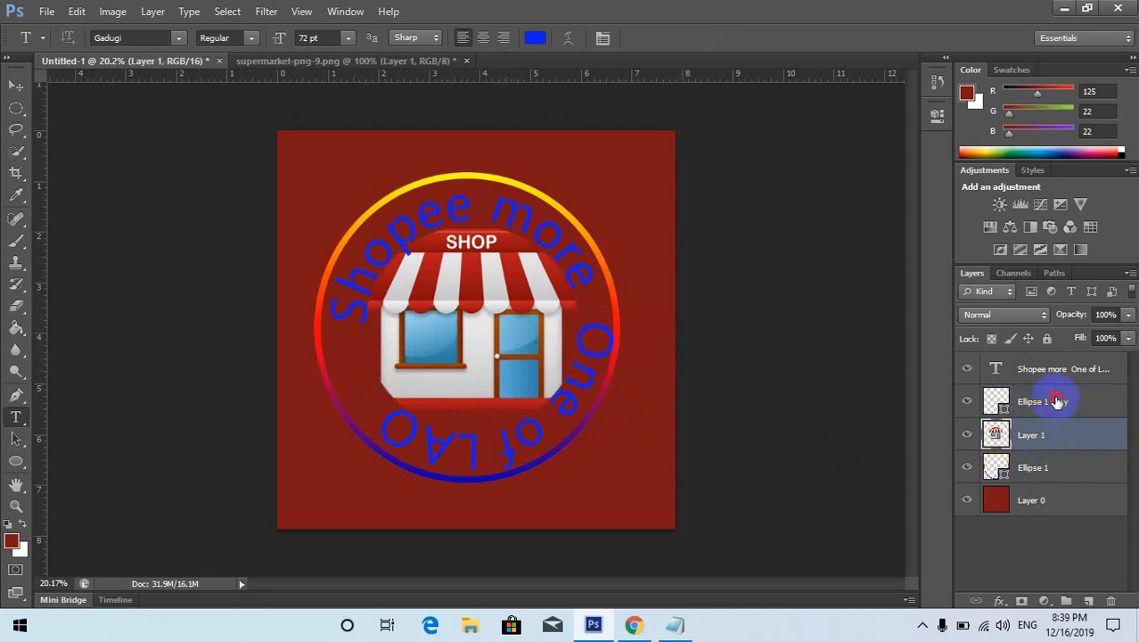
left_click(1056, 404)
left_click(1049, 442)
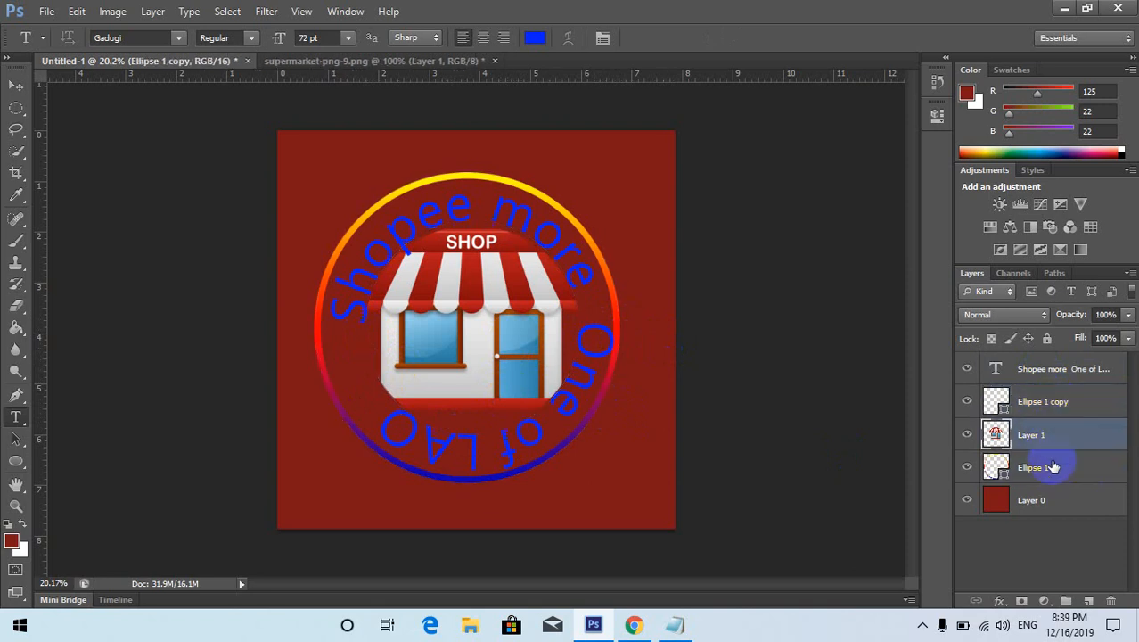
left_click(1054, 468)
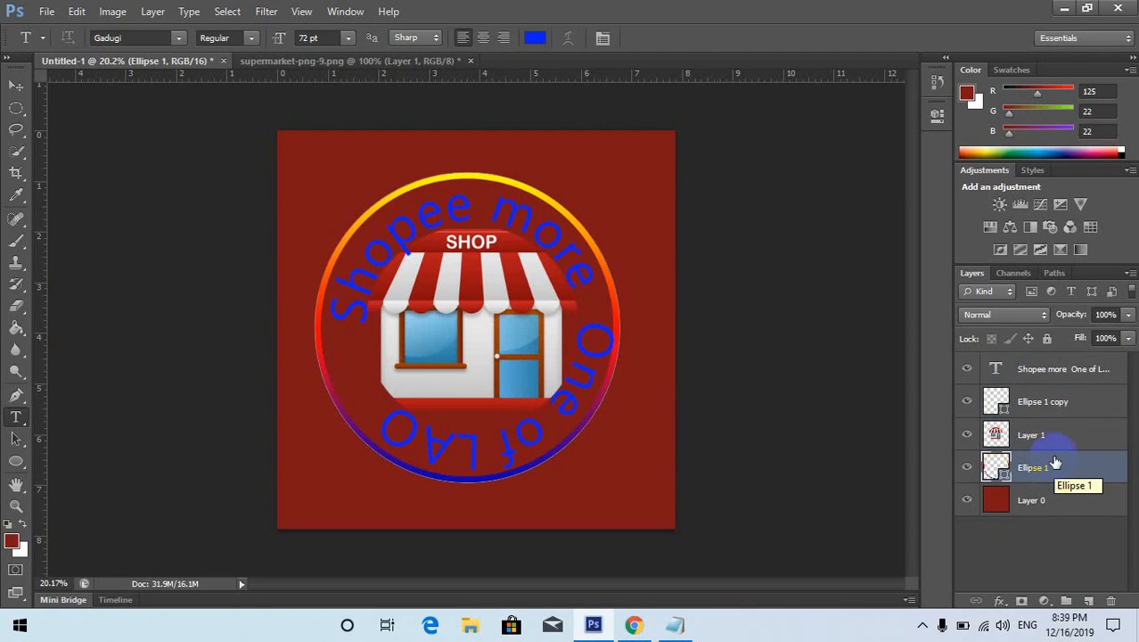
left_click(1054, 401)
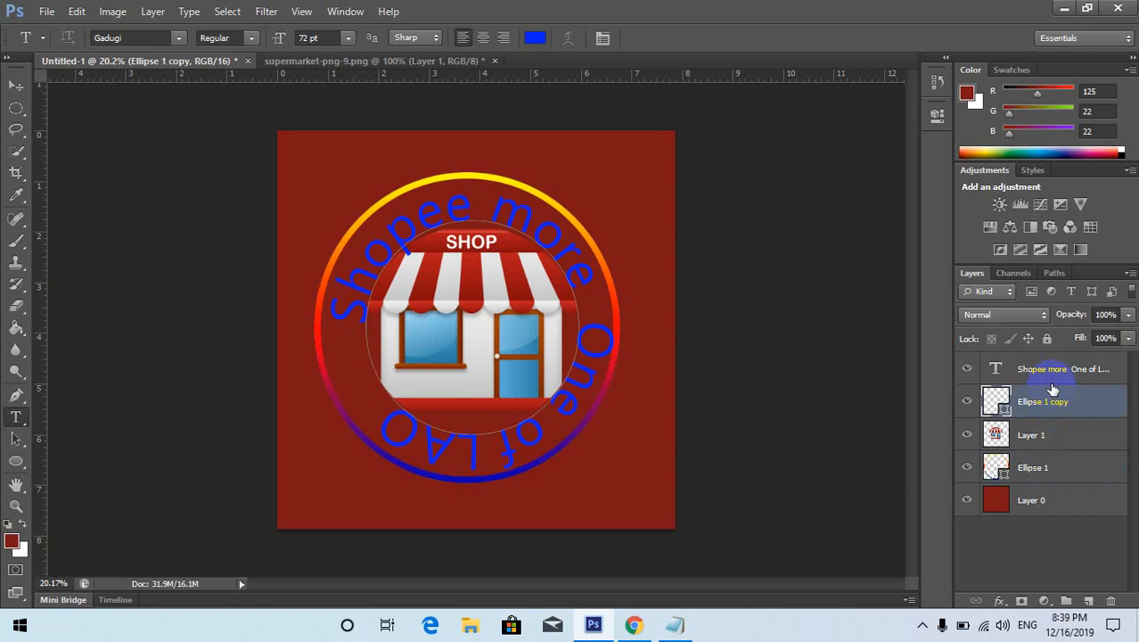
left_click(15, 86)
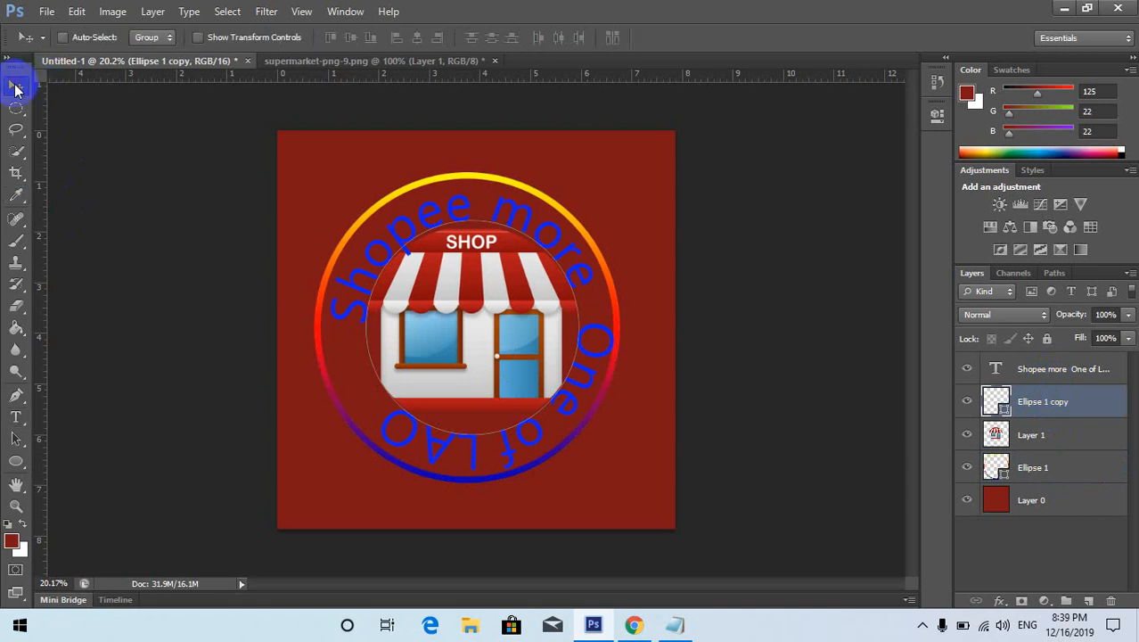
left_click(1062, 435)
left_click(1054, 376)
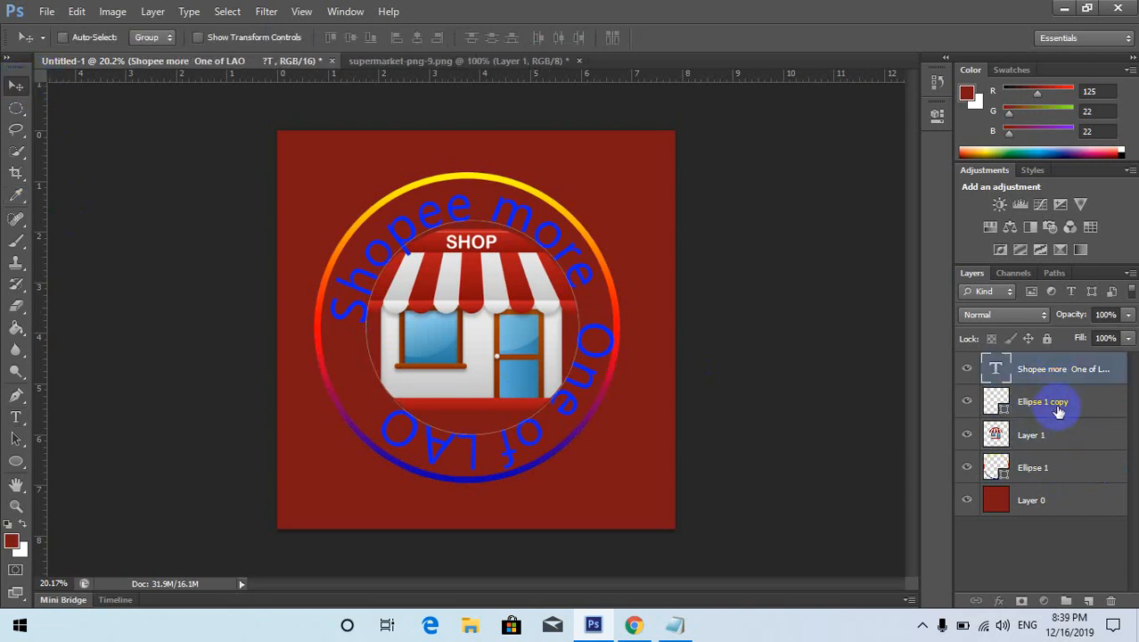
Enlarge the Ellipse 1 copy inner circle with Free Transform to about 105% in width and height.
left_click(1059, 407)
key("ctrl+t")
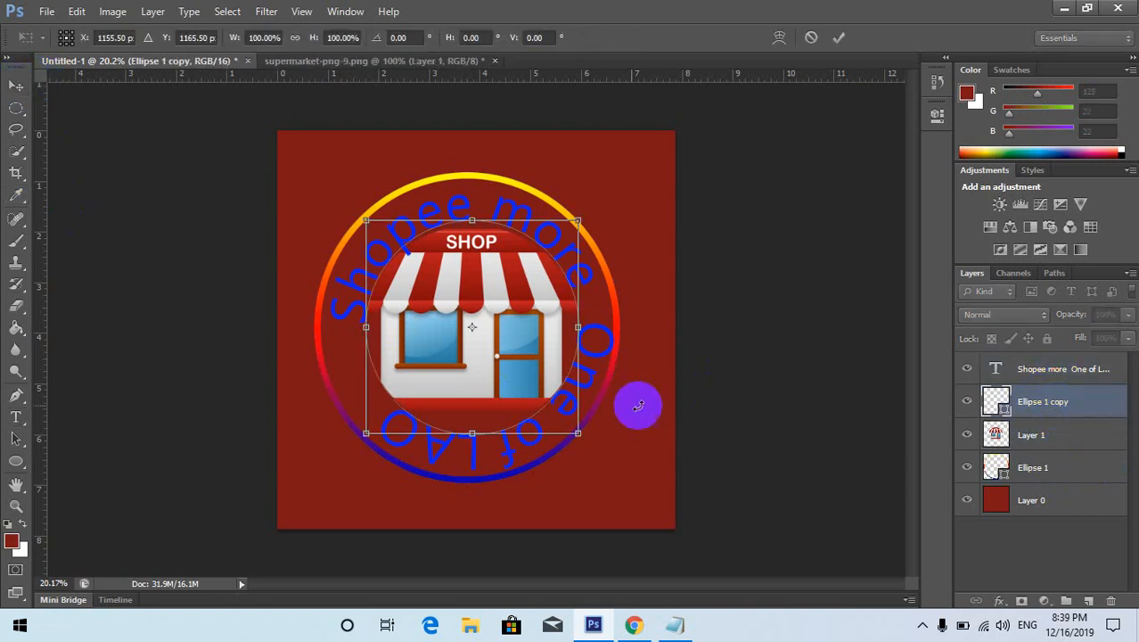
mouse_move(578, 433)
left_mouse_down()
mouse_move(570, 421)
mouse_move(579, 438)
mouse_move(570, 433)
left_mouse_up()
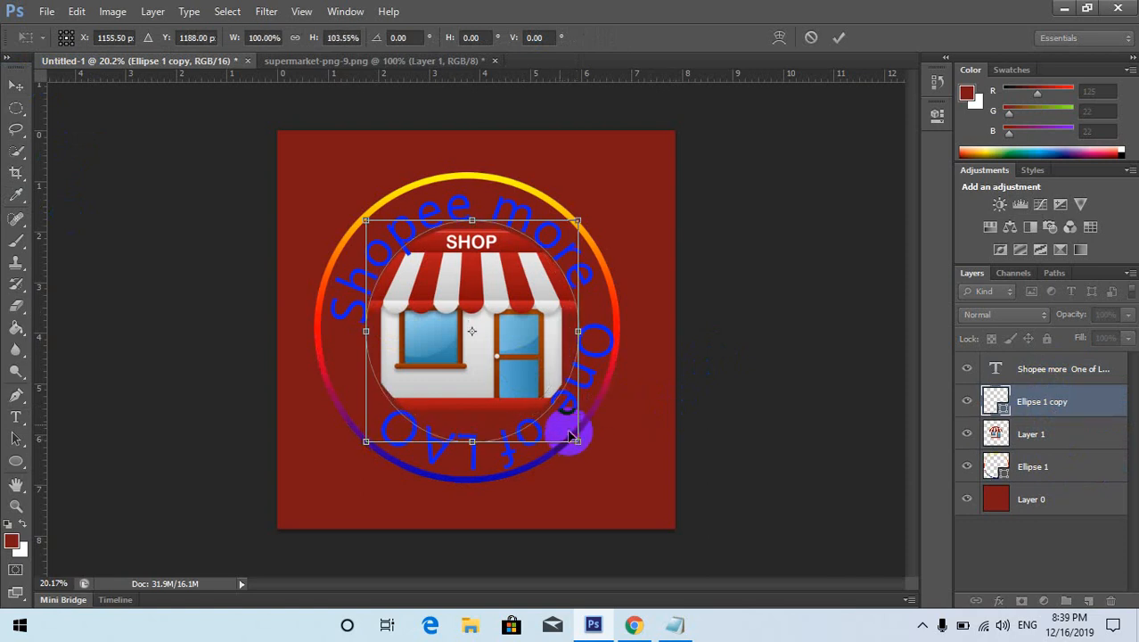
left_click_drag(365, 331, 354, 331)
left_click_drag(479, 221, 466, 218)
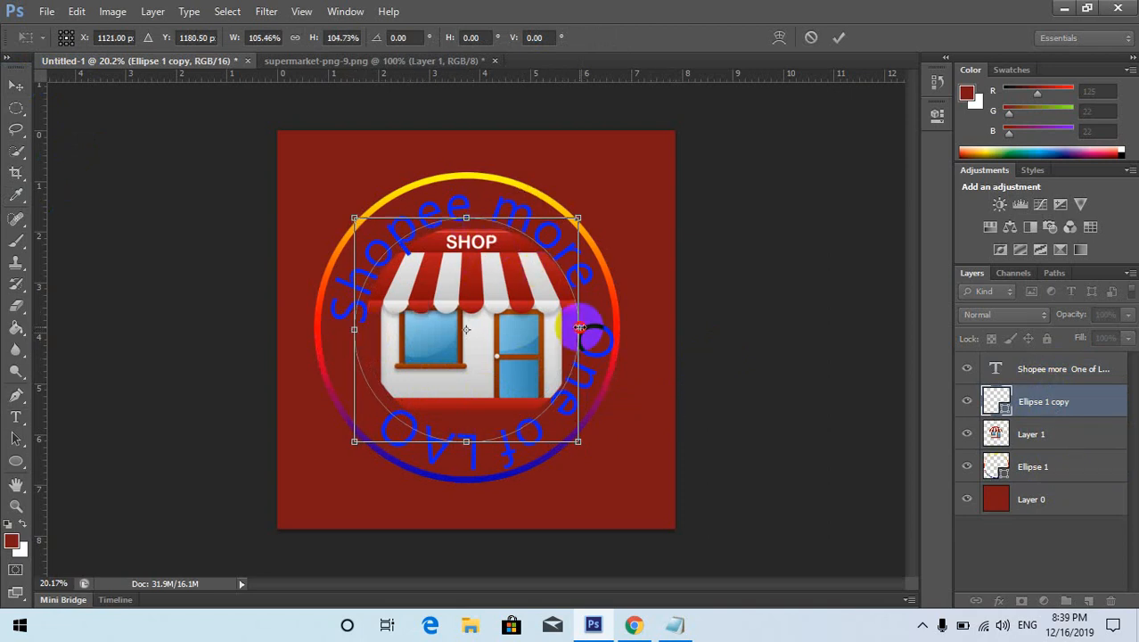
left_click_drag(579, 328, 581, 328)
key("Return")
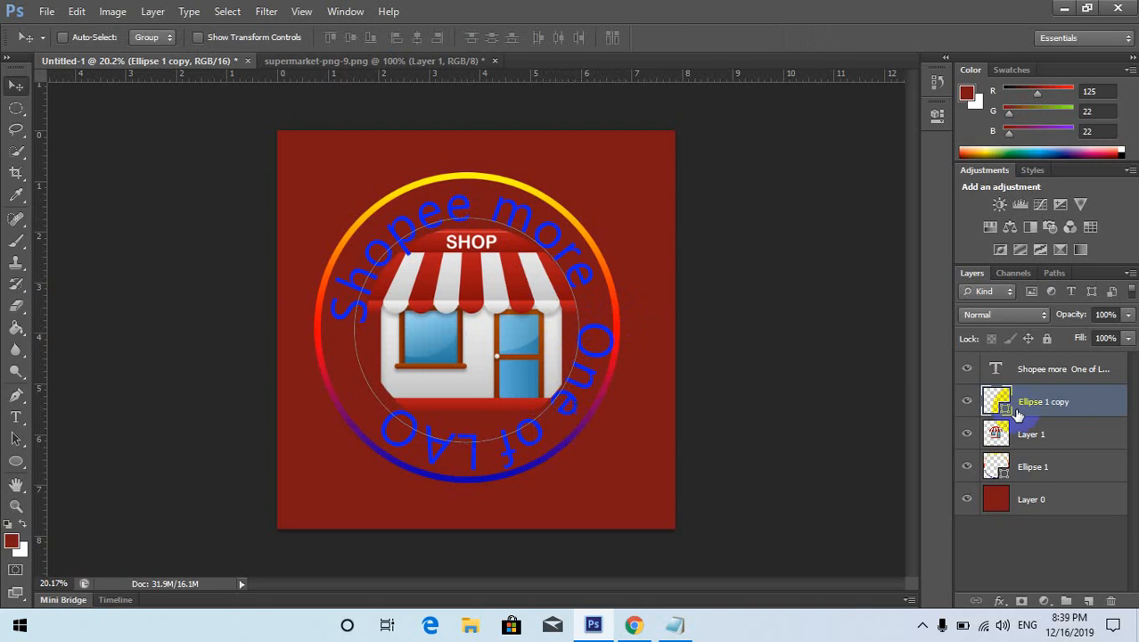
Enlarge the Ellipse 1 gradient ring with Free Transform to about 105% in width and height.
left_click(1061, 436)
left_click(1052, 469)
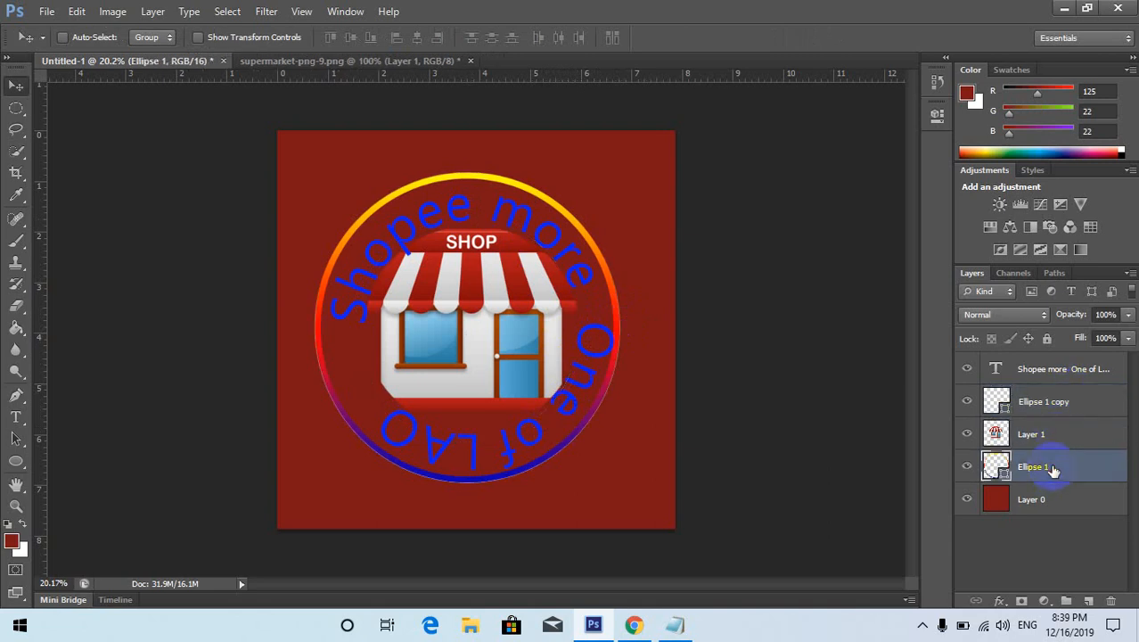
key("ctrl+t")
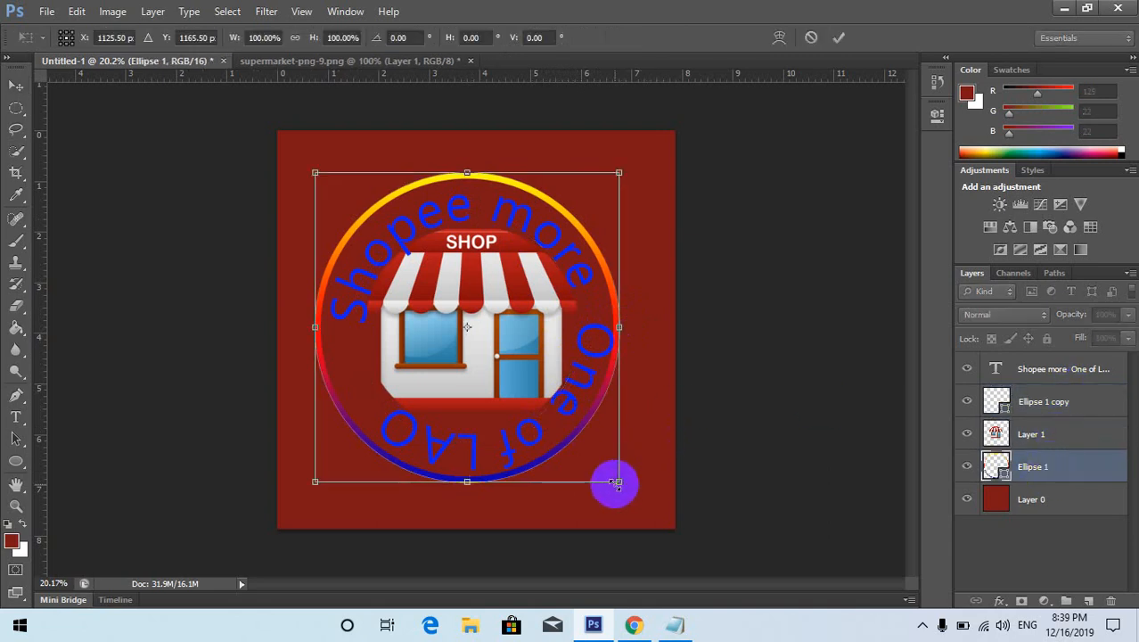
left_click_drag(618, 481, 625, 488)
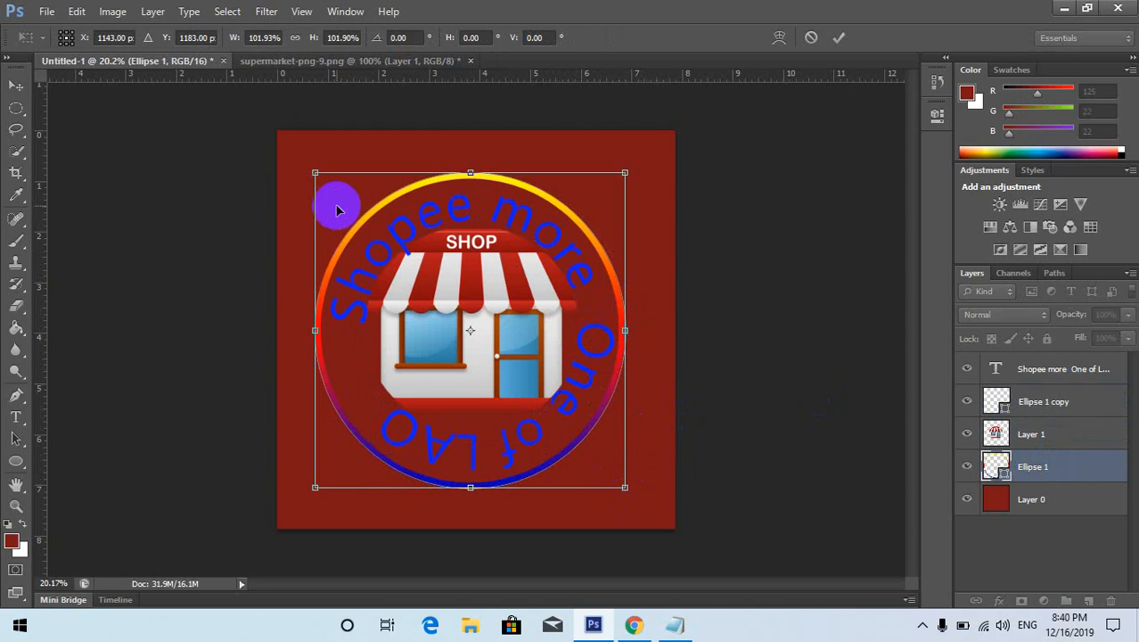
left_click_drag(314, 173, 302, 167)
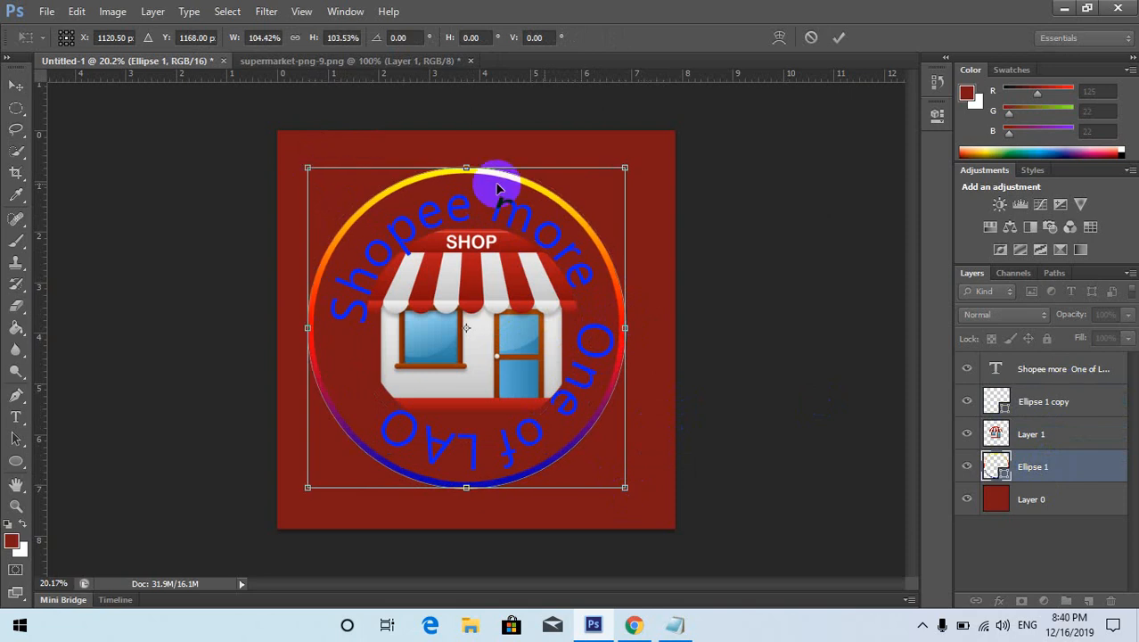
left_click_drag(630, 166, 627, 164)
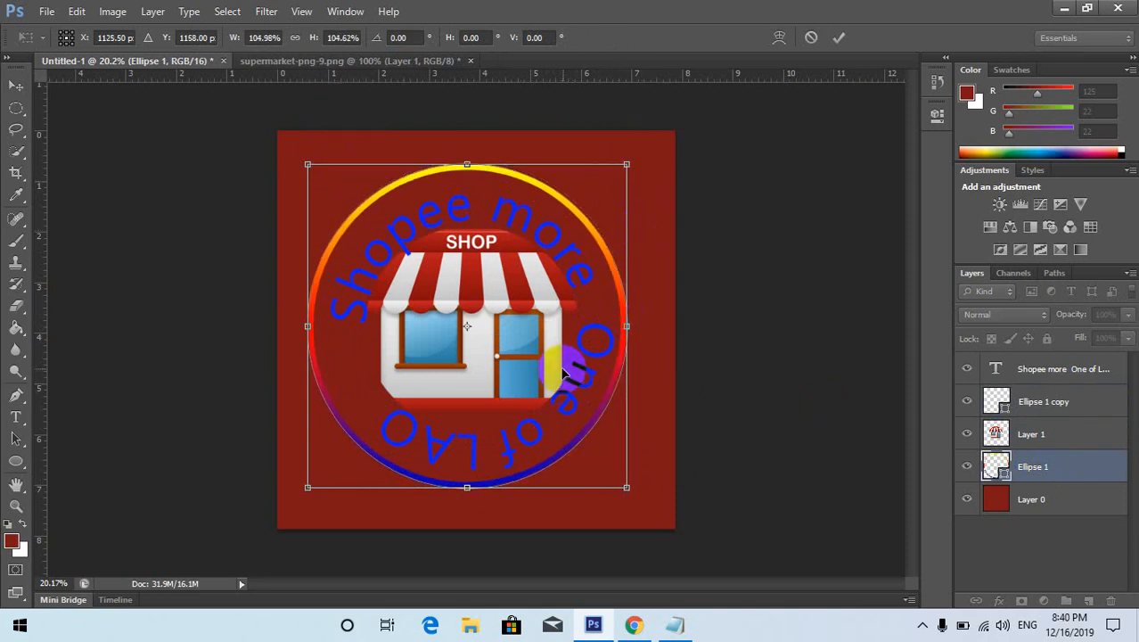
key("Return")
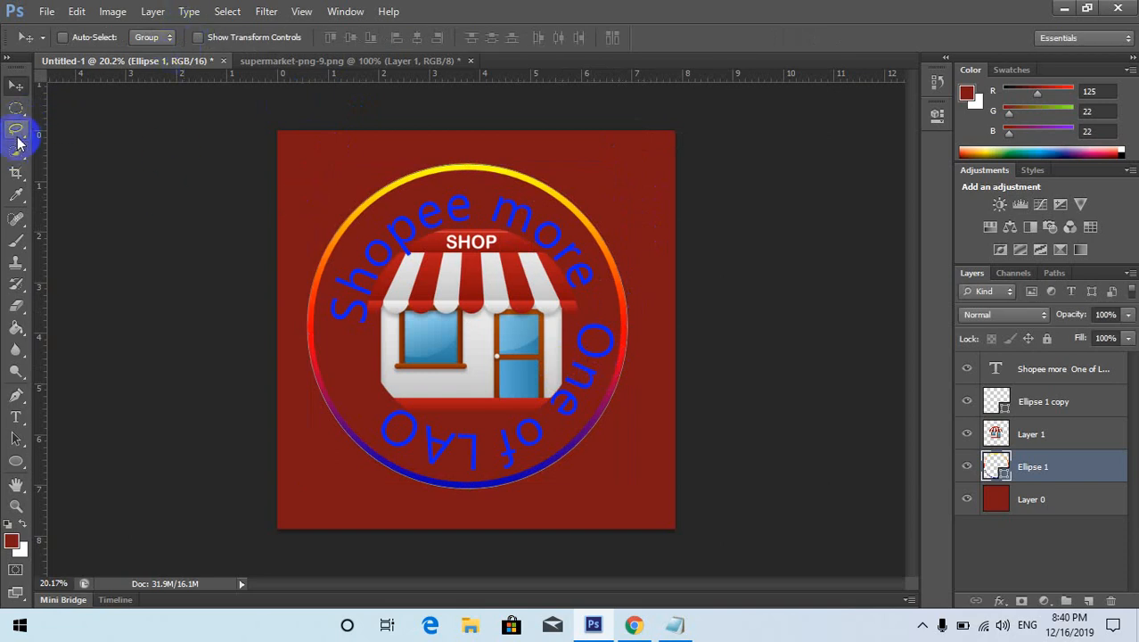
Thicken the gradient stroke of the Ellipse 1 ring to about 19 pt and reduce it slightly.
left_click(18, 463)
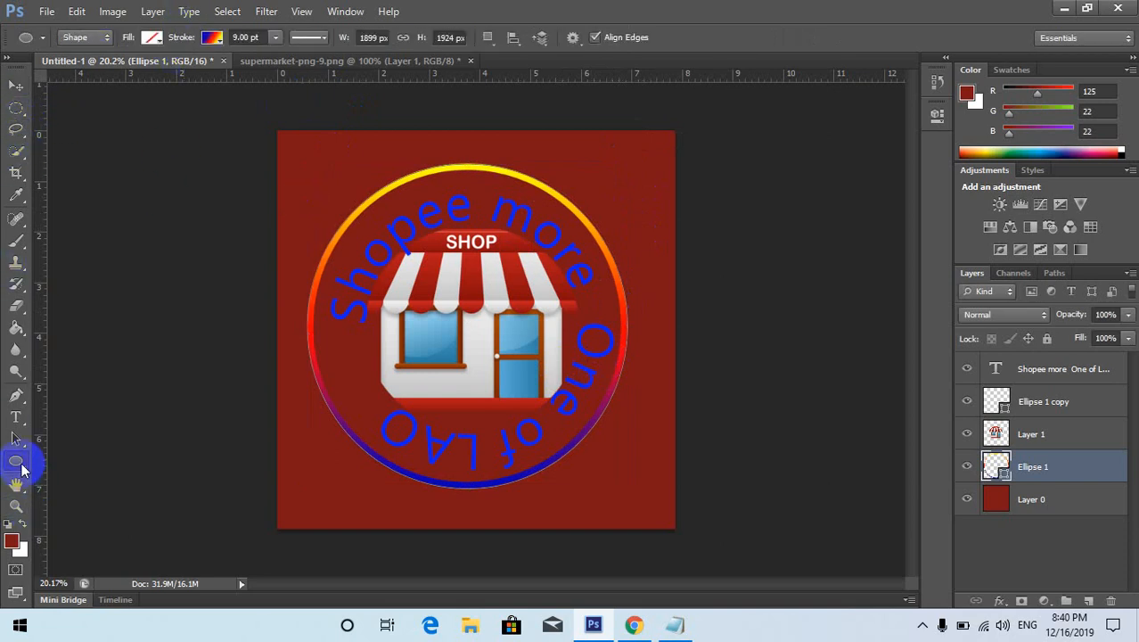
left_click(323, 41)
left_click(324, 41)
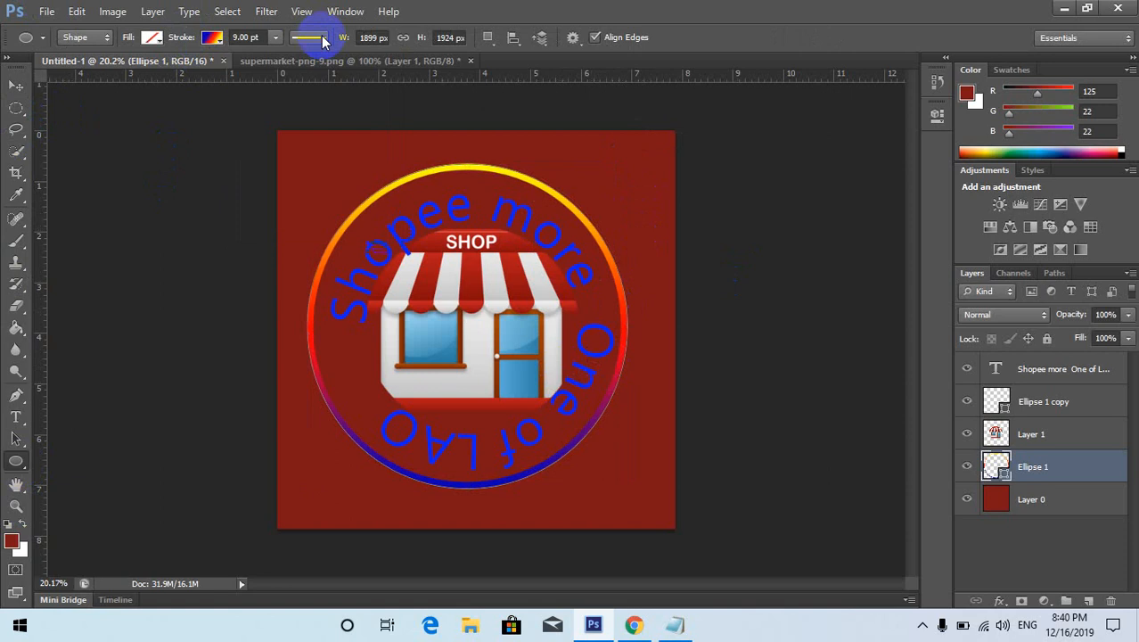
left_click(277, 43)
left_click_drag(272, 63, 289, 61)
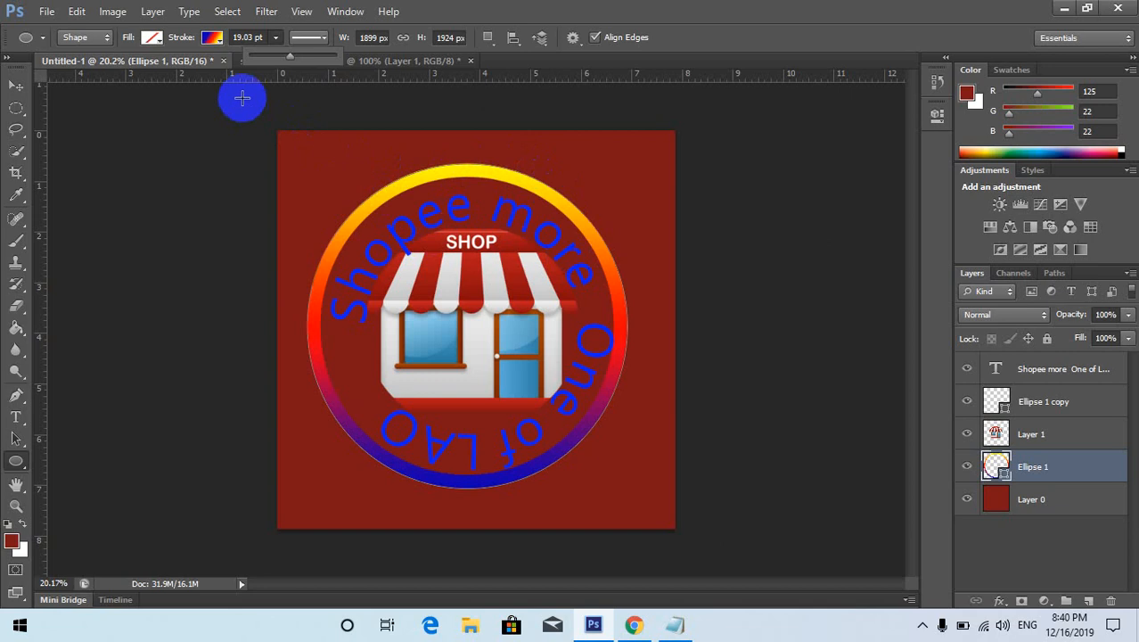
left_click_drag(288, 58, 286, 61)
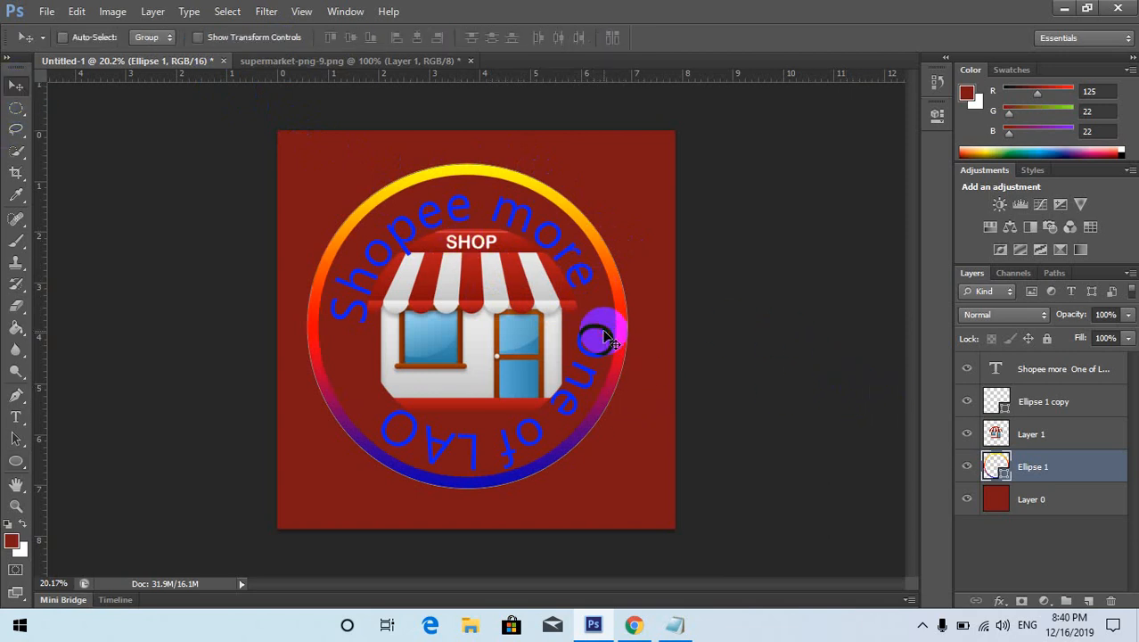
Remove the words "One of LAO" from the curved text layer, keeping the "Shopee more" part.
left_click(1034, 435)
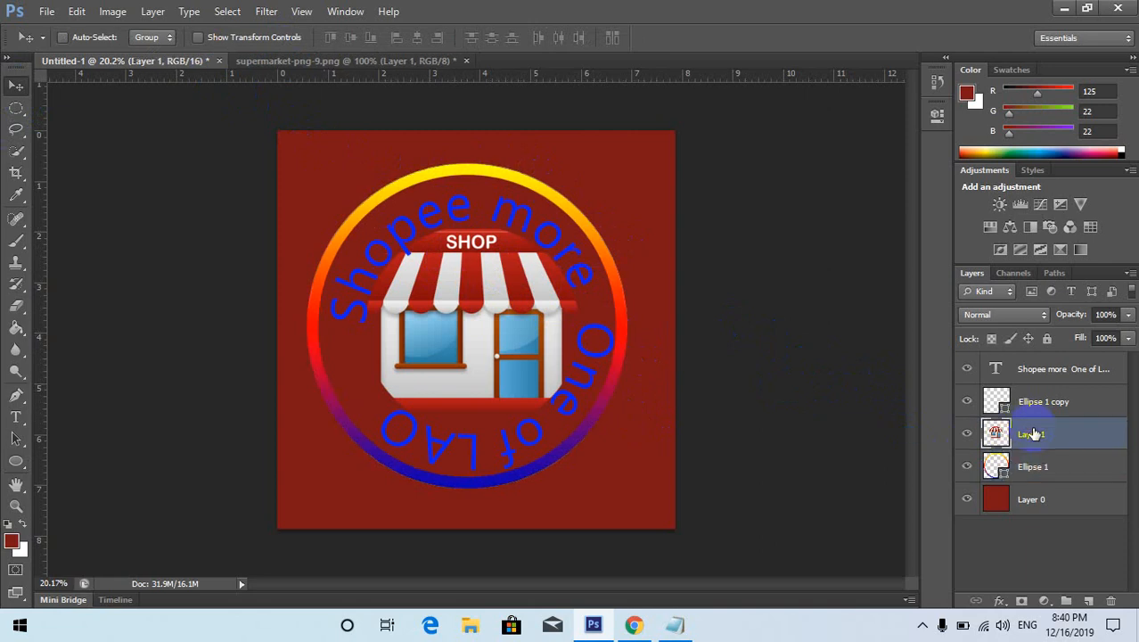
left_click(1040, 368)
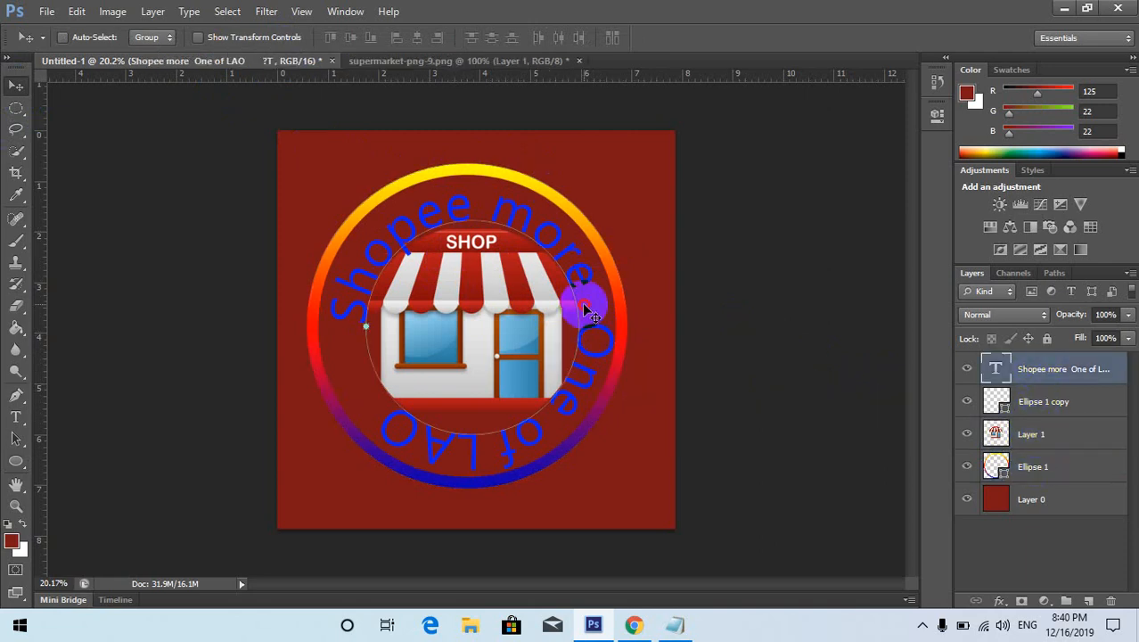
left_click(16, 416)
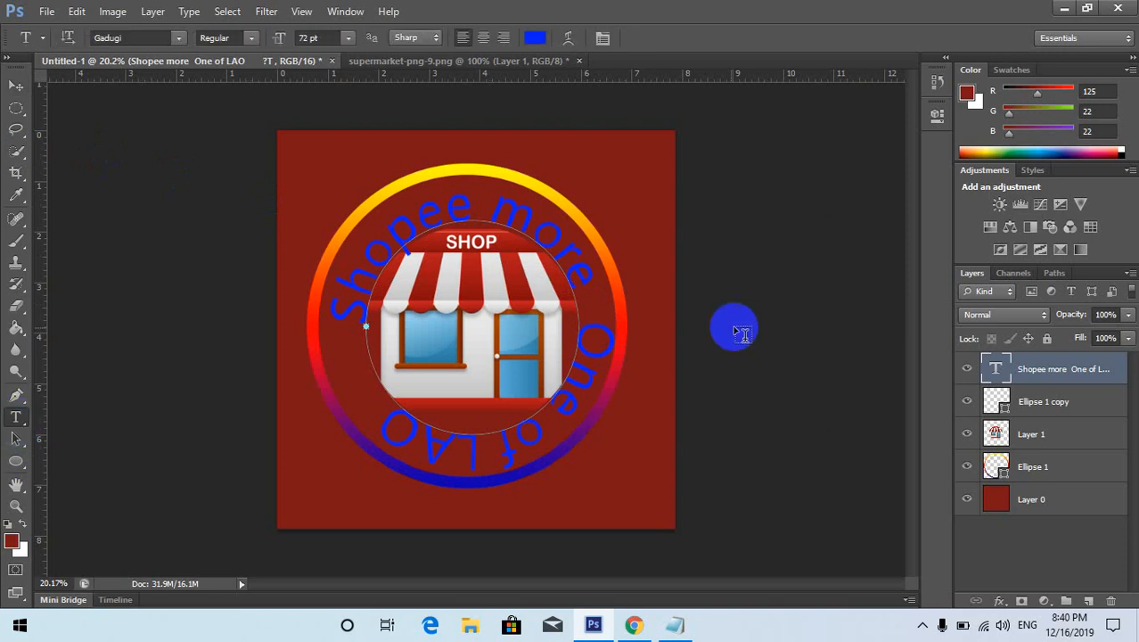
left_click(595, 335)
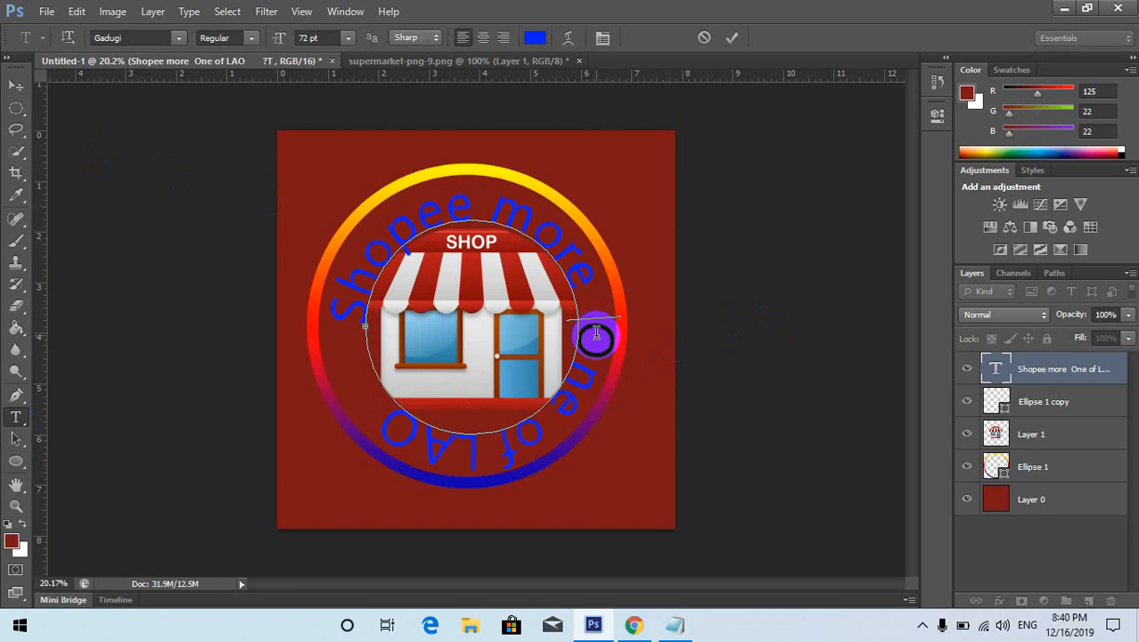
left_click_drag(596, 334, 367, 443)
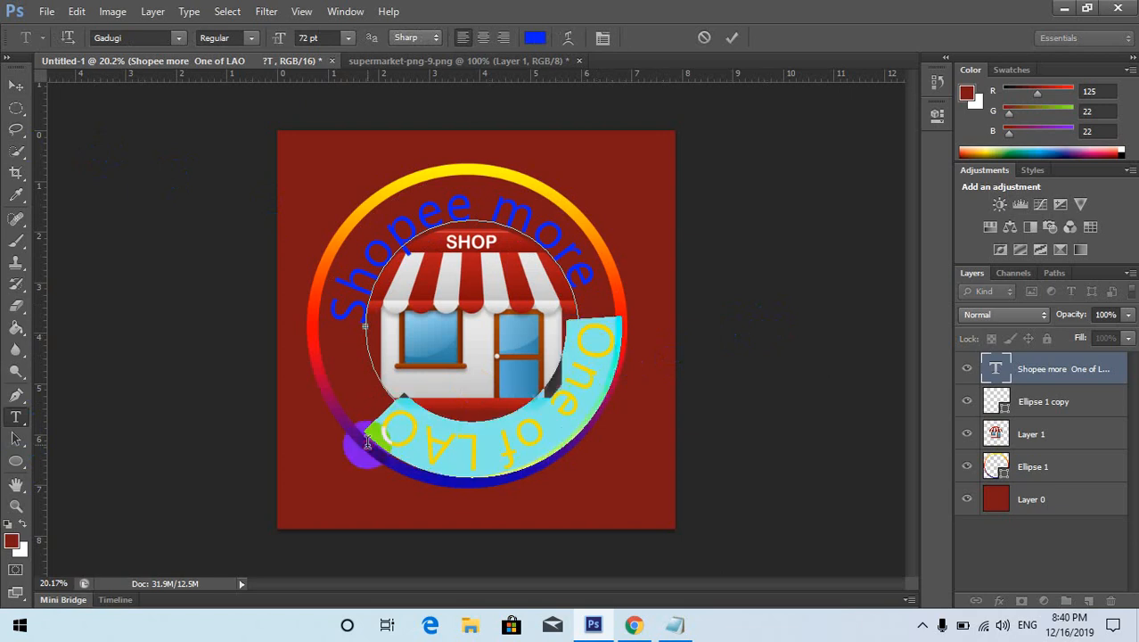
key("ctrl+c")
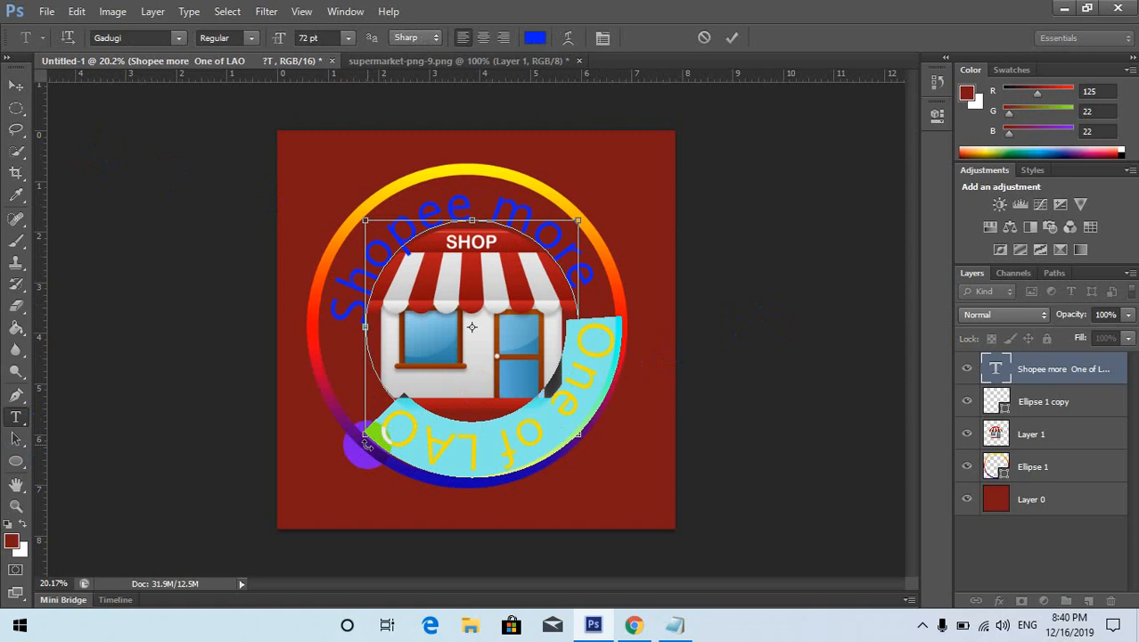
left_click(366, 443)
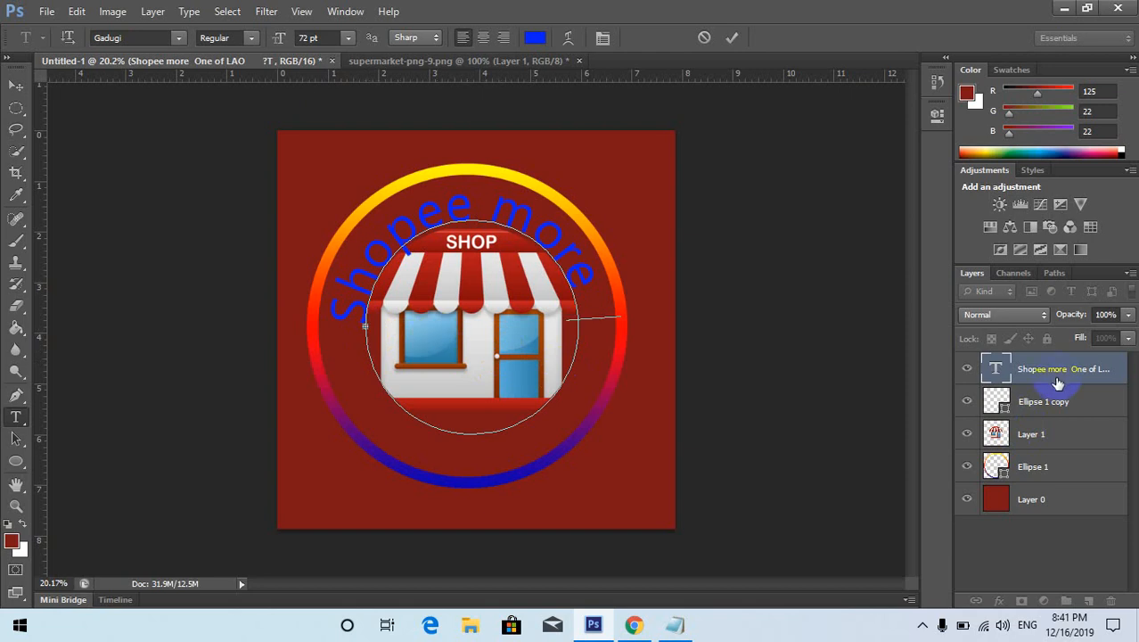
Duplicate the Ellipse 1 copy inner circle and rotate the duplicate about 91.5° with Free Transform.
left_click(1042, 404)
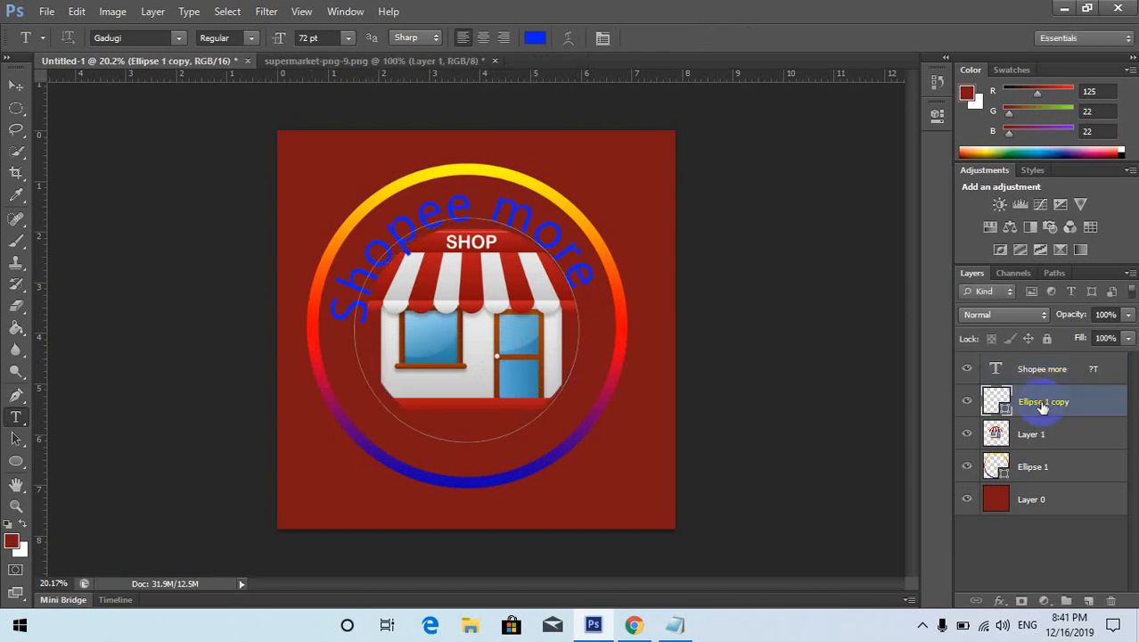
key("ctrl+j")
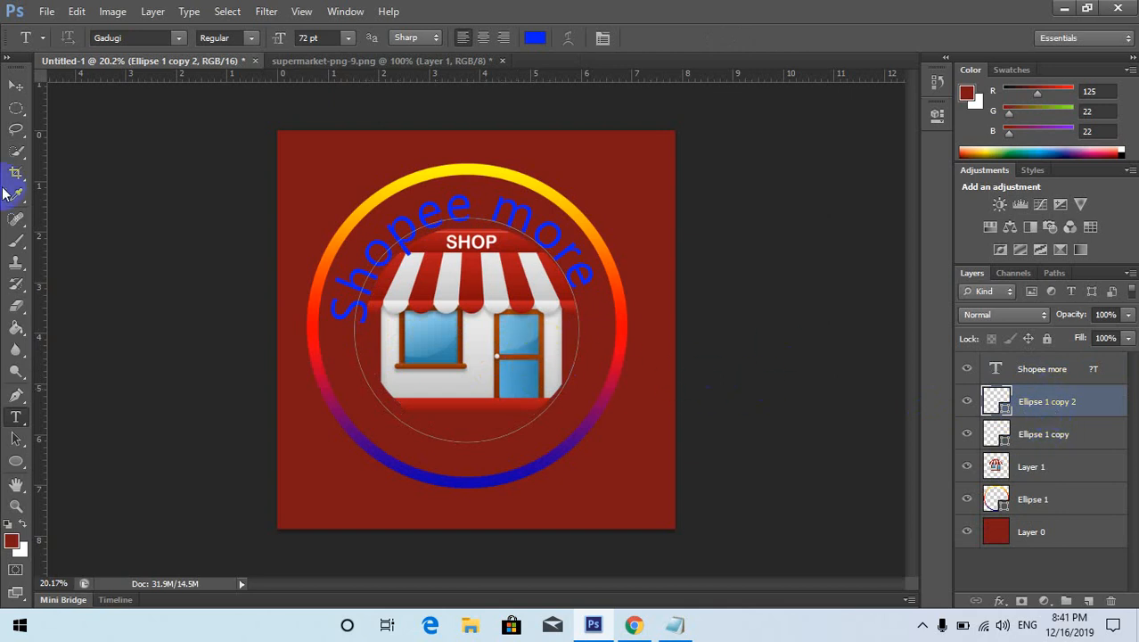
left_click(18, 86)
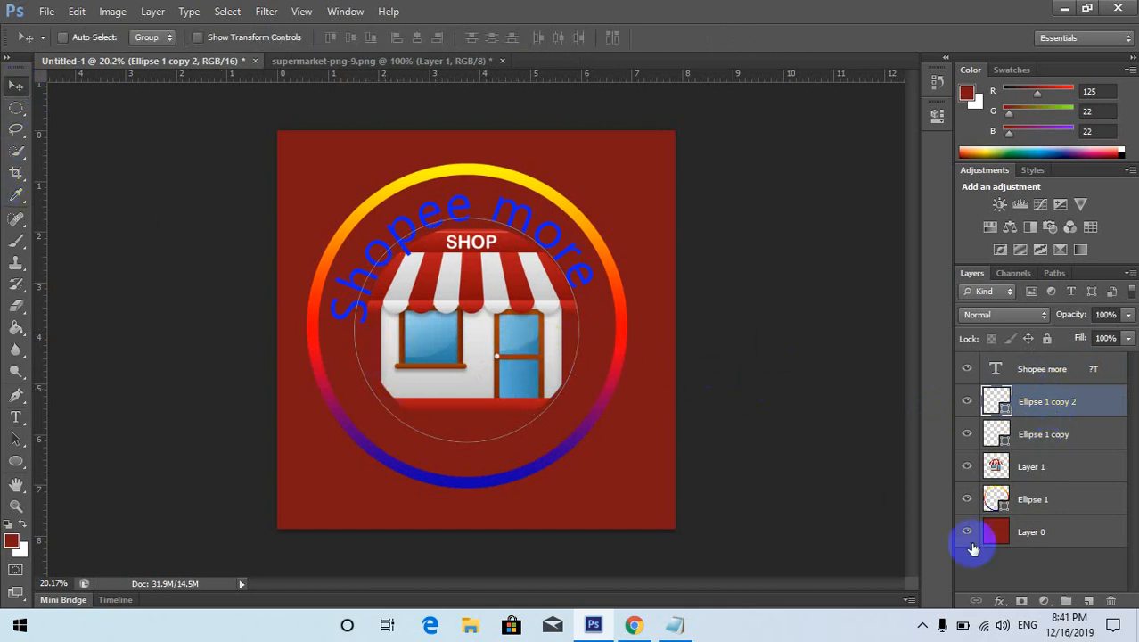
key("ctrl+t")
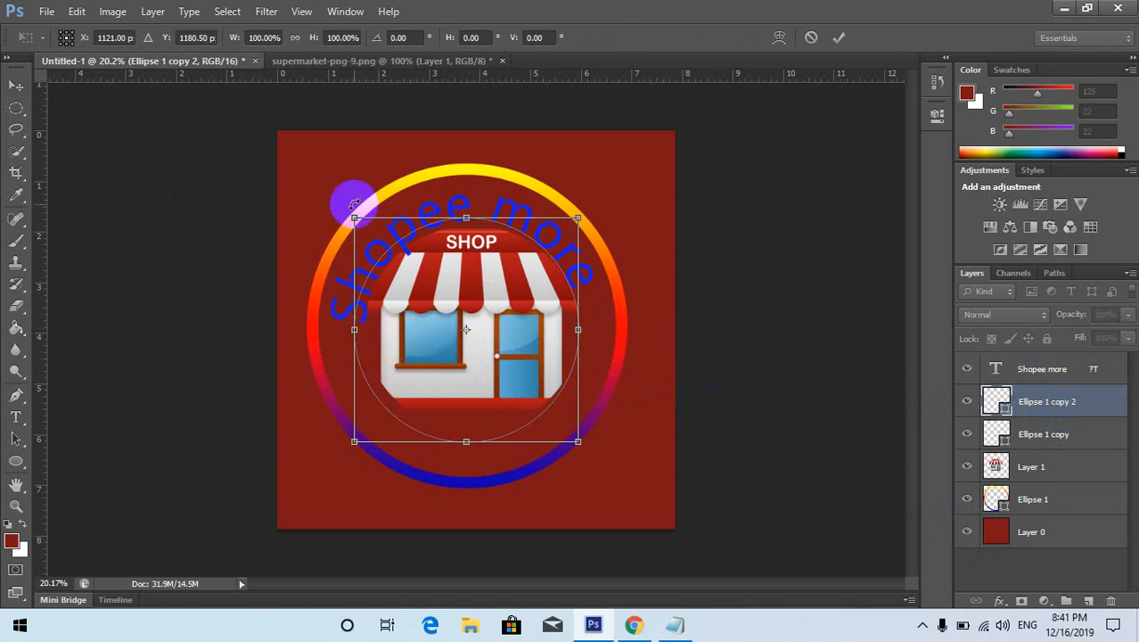
left_click_drag(355, 190, 556, 255)
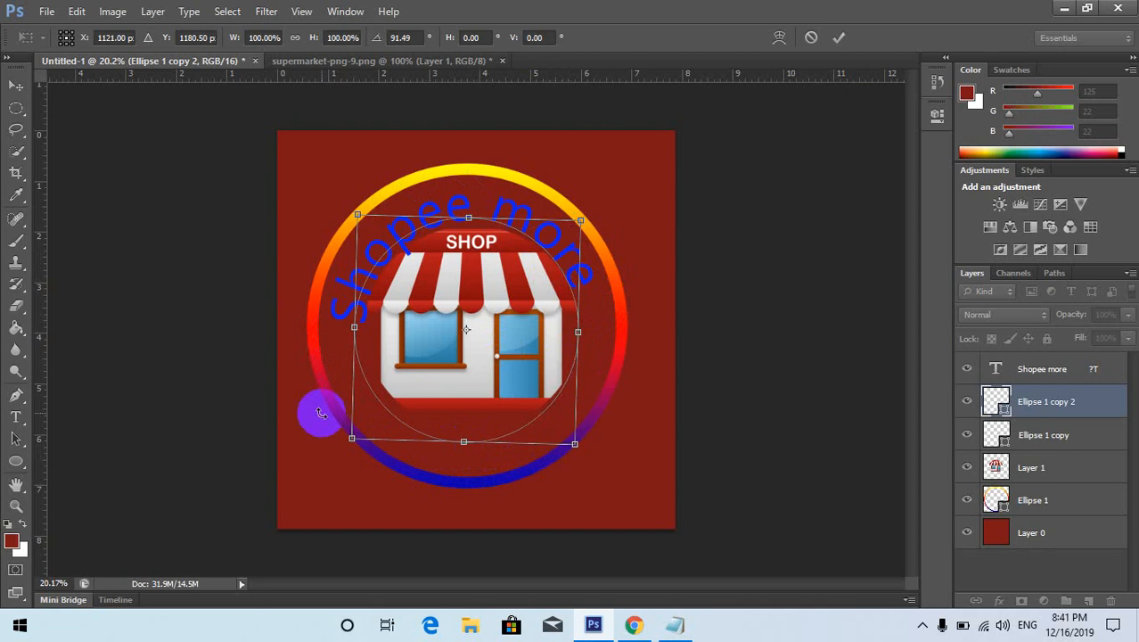
key("Return")
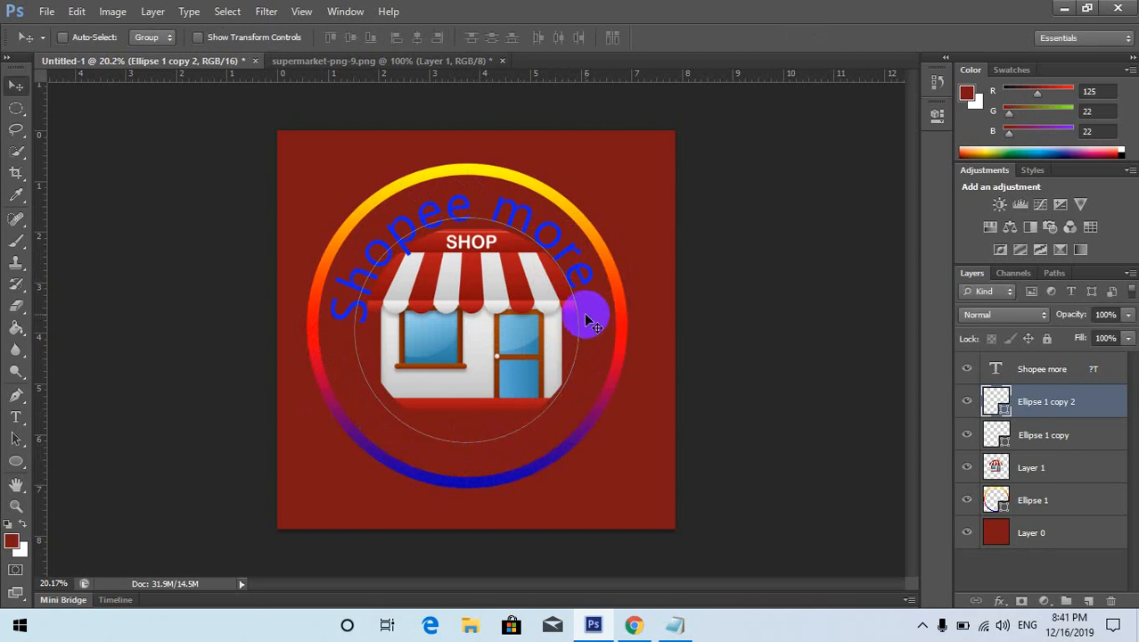
Try to start a new line of path text on the duplicated inner circle, beside the end of "Shopee more".
left_click(15, 416)
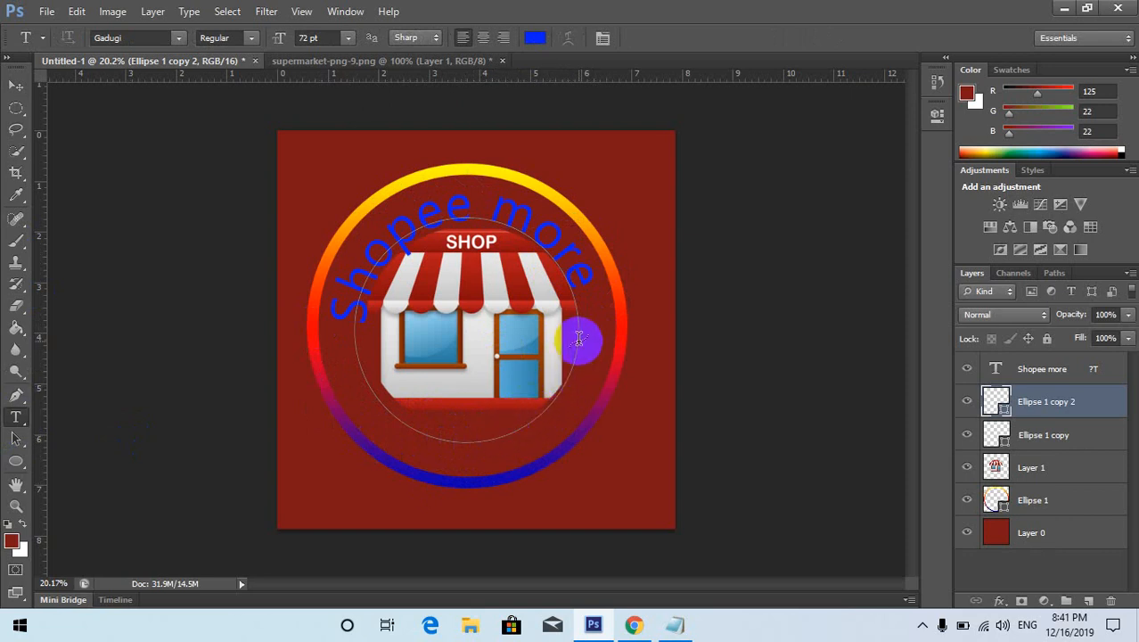
left_click(576, 303)
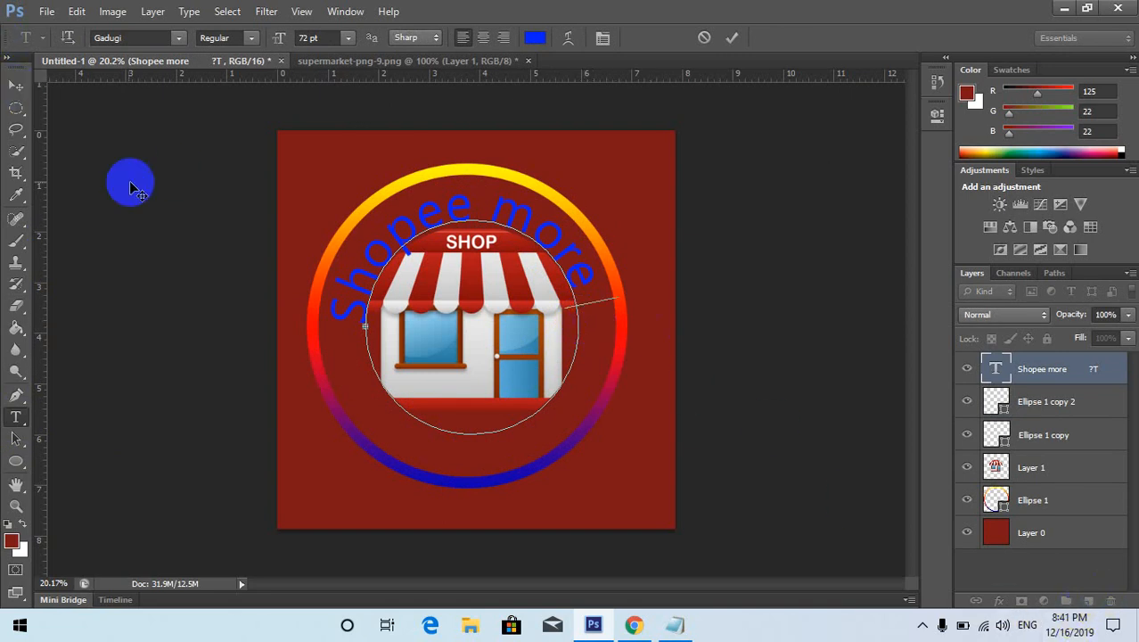
left_click(13, 89)
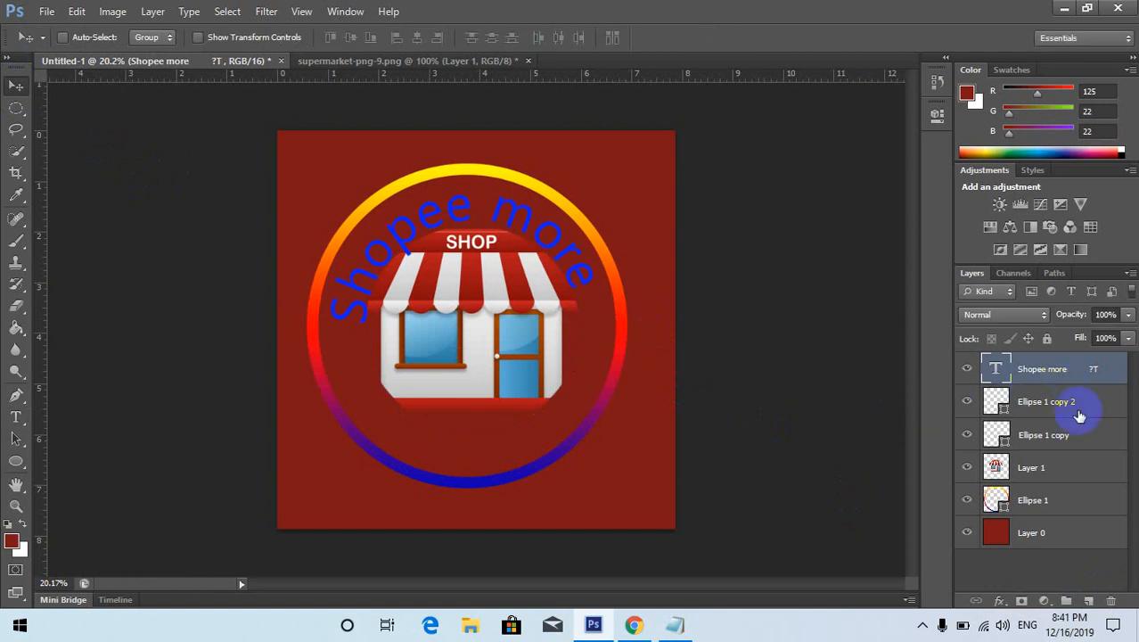
Delete the curved "Shopee more" text layer.
left_click(1113, 600)
left_click(539, 237)
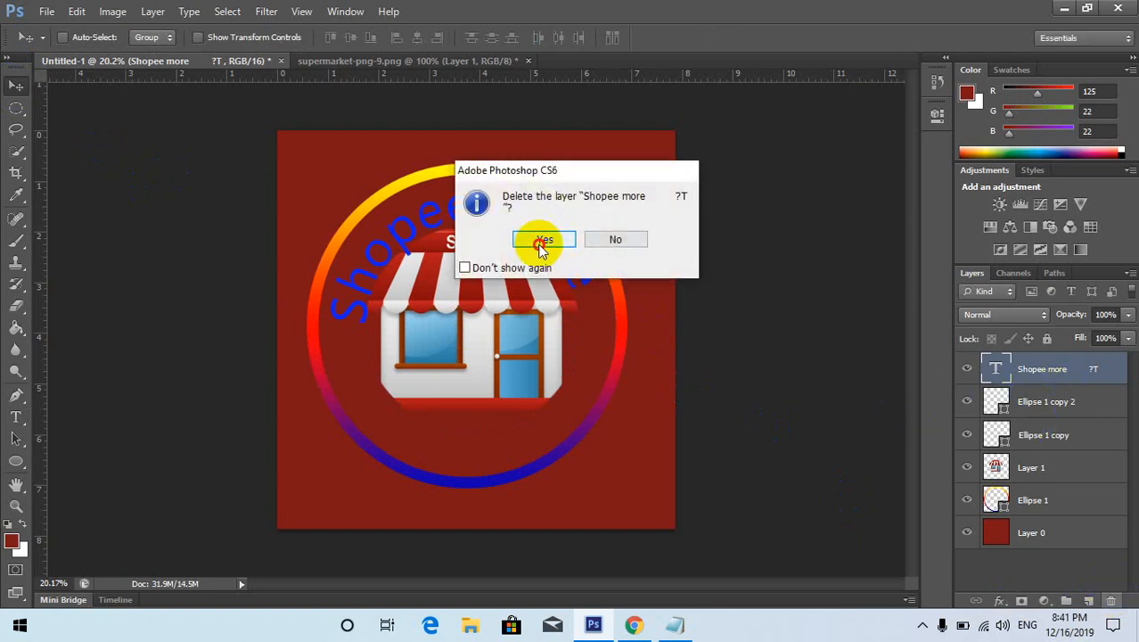
left_click_drag(540, 275, 570, 333)
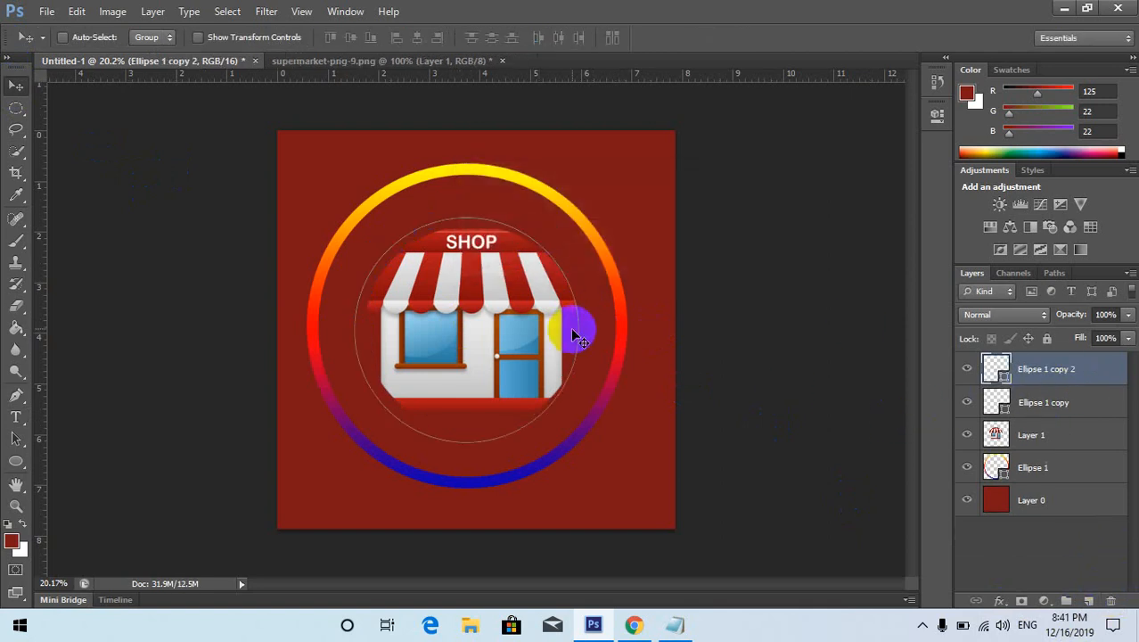
left_click_drag(570, 328, 996, 436)
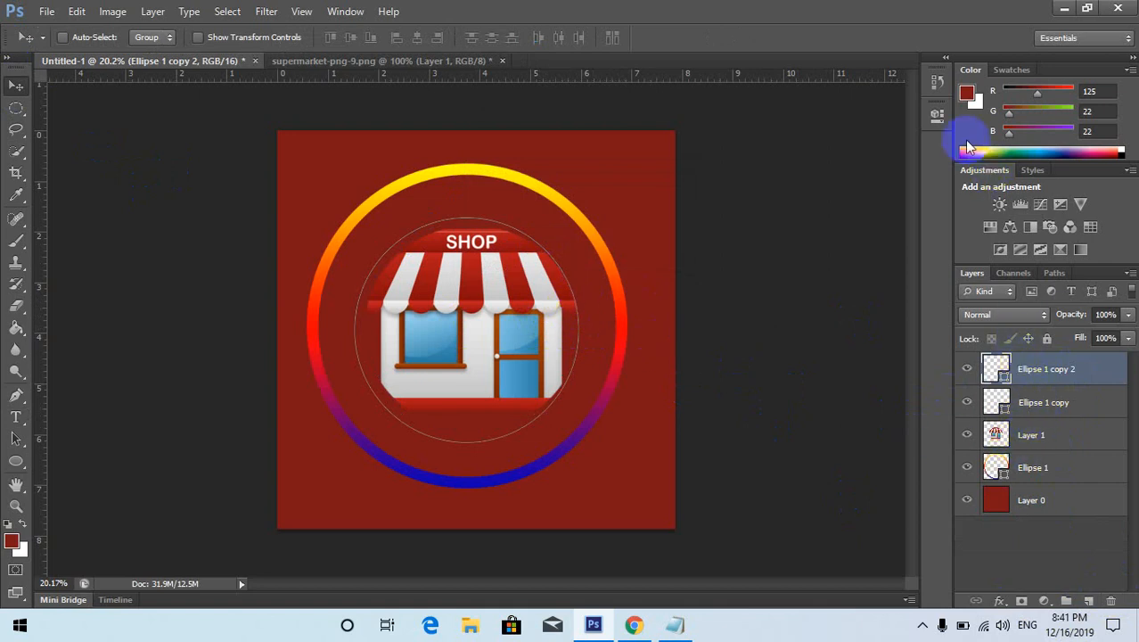
Undo the deletion of the "Shopee more" text layer through the document history.
left_click(936, 83)
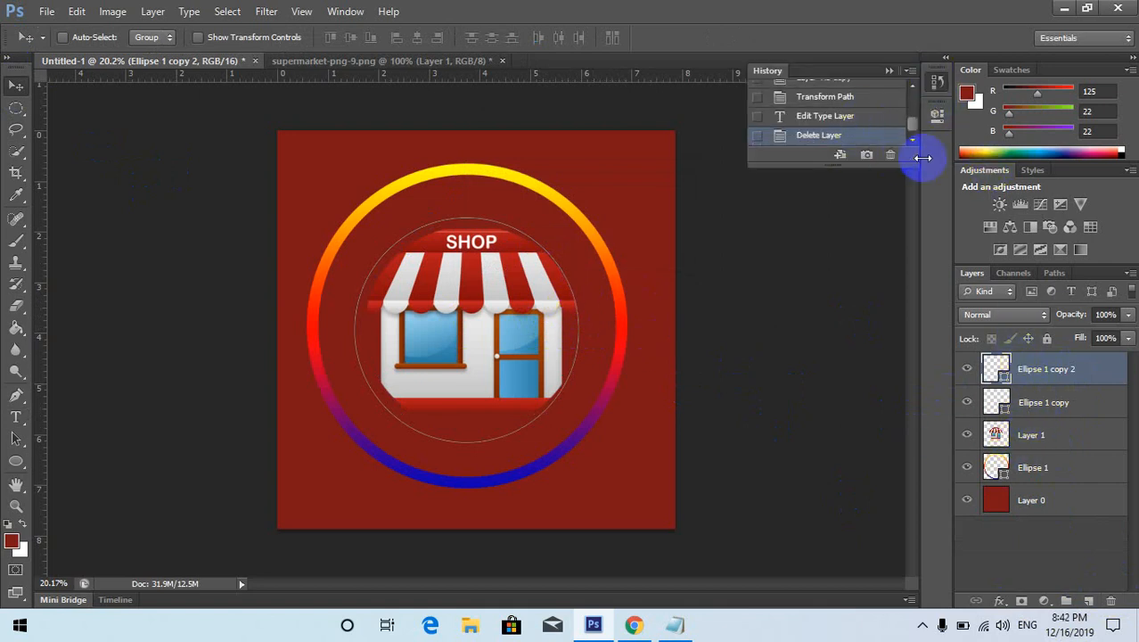
left_click(890, 154)
left_click(535, 239)
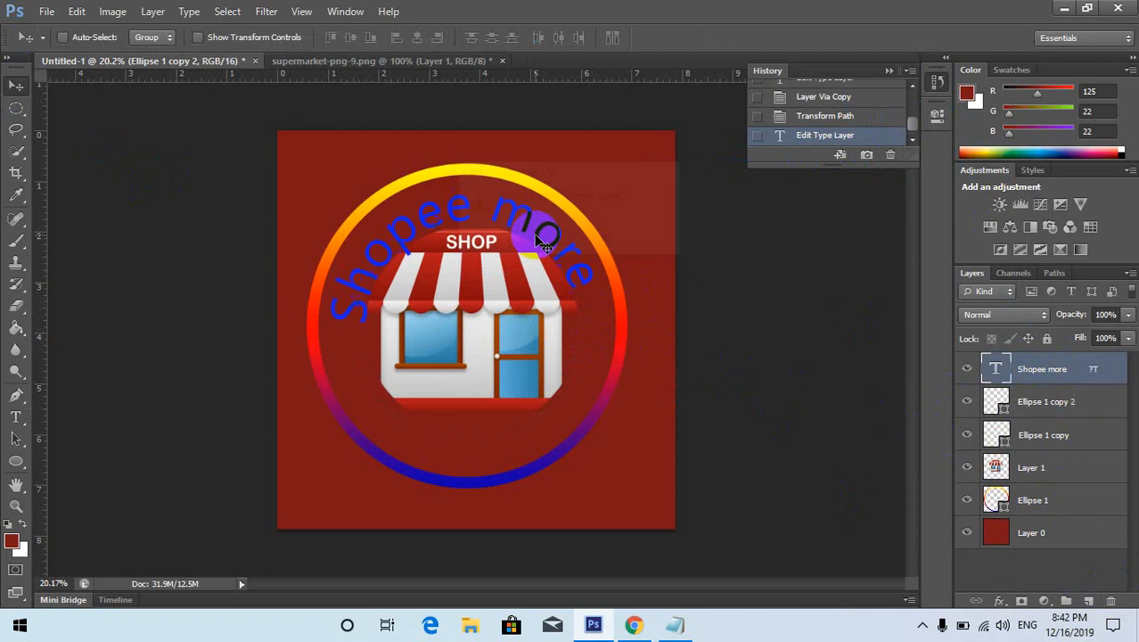
left_click(1057, 403)
left_click(1041, 374)
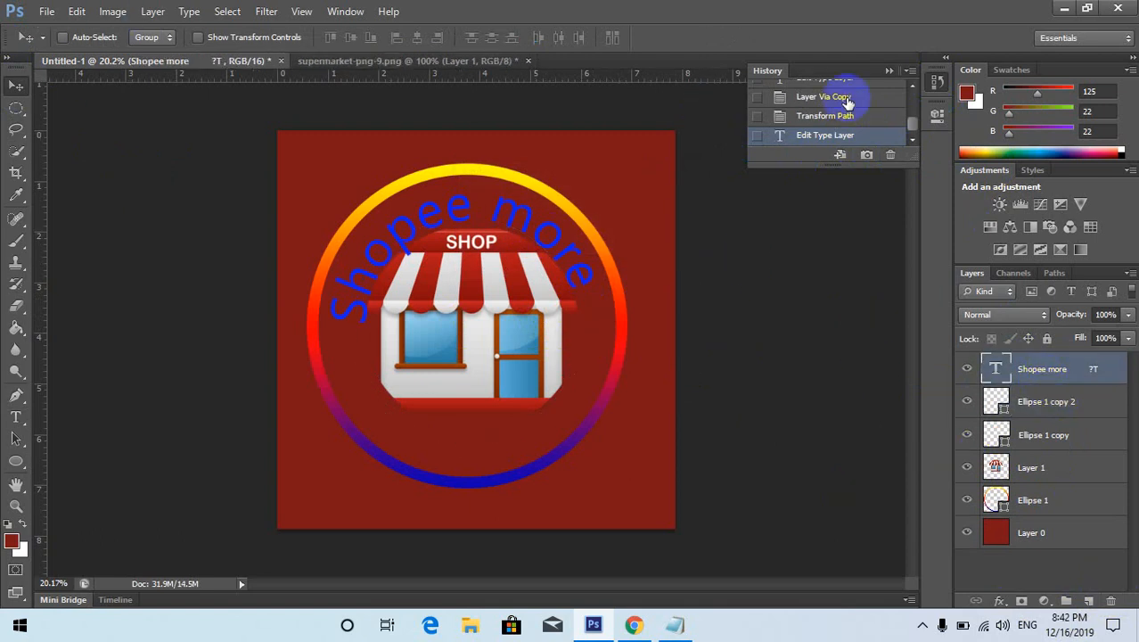
left_click(887, 71)
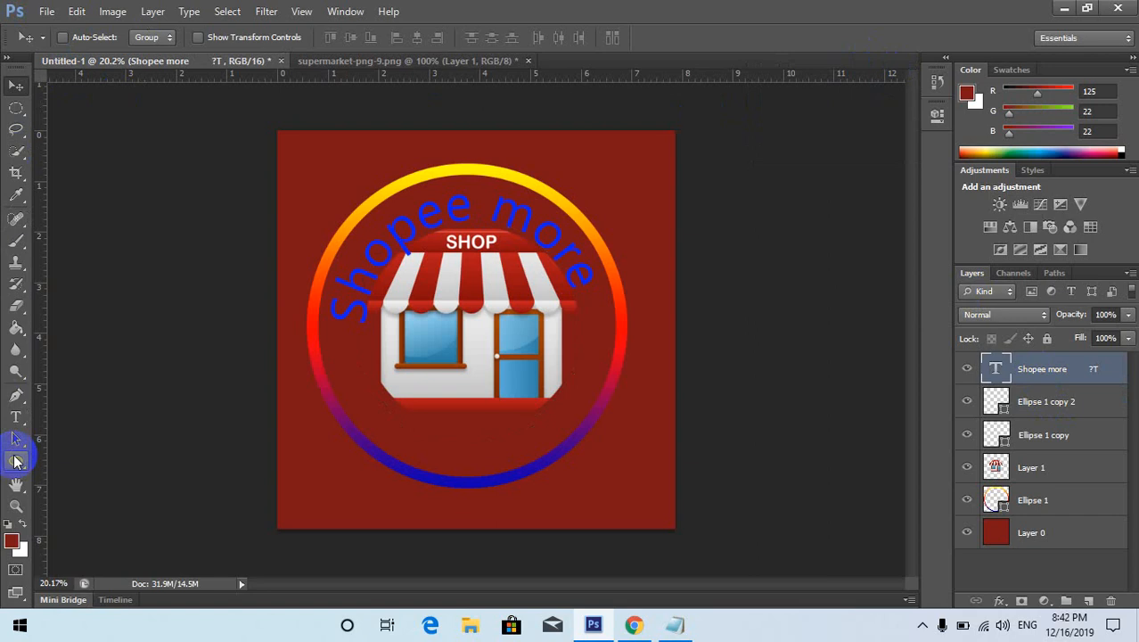
Add the path text "One of Lao" along the lower part of the Ellipse 1 copy 2 circle.
left_click(16, 418)
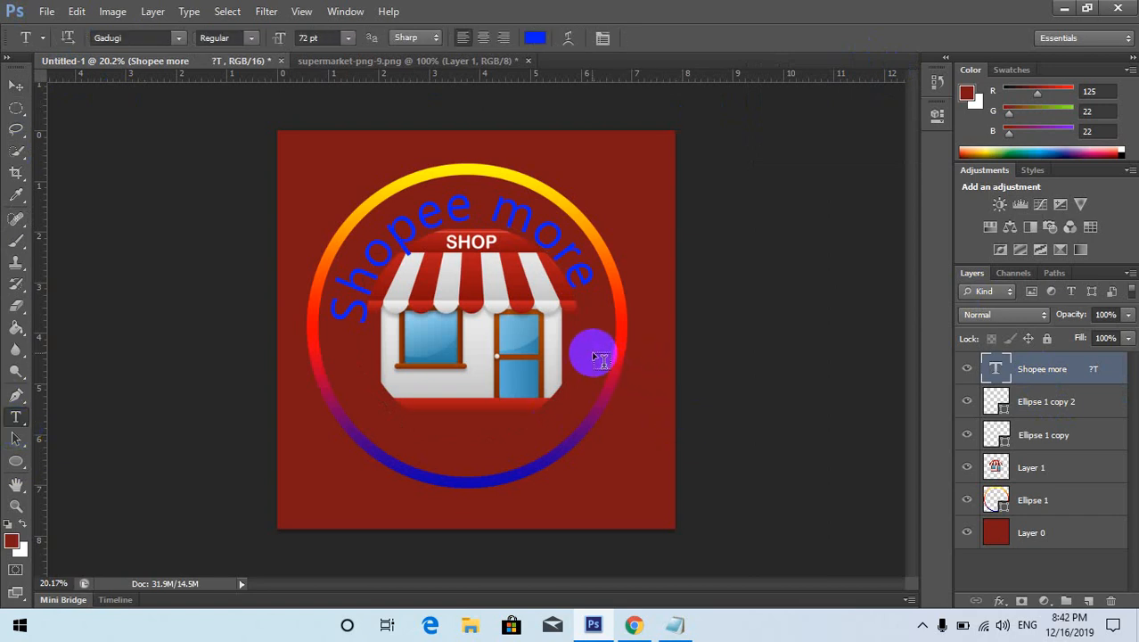
left_click(1035, 404)
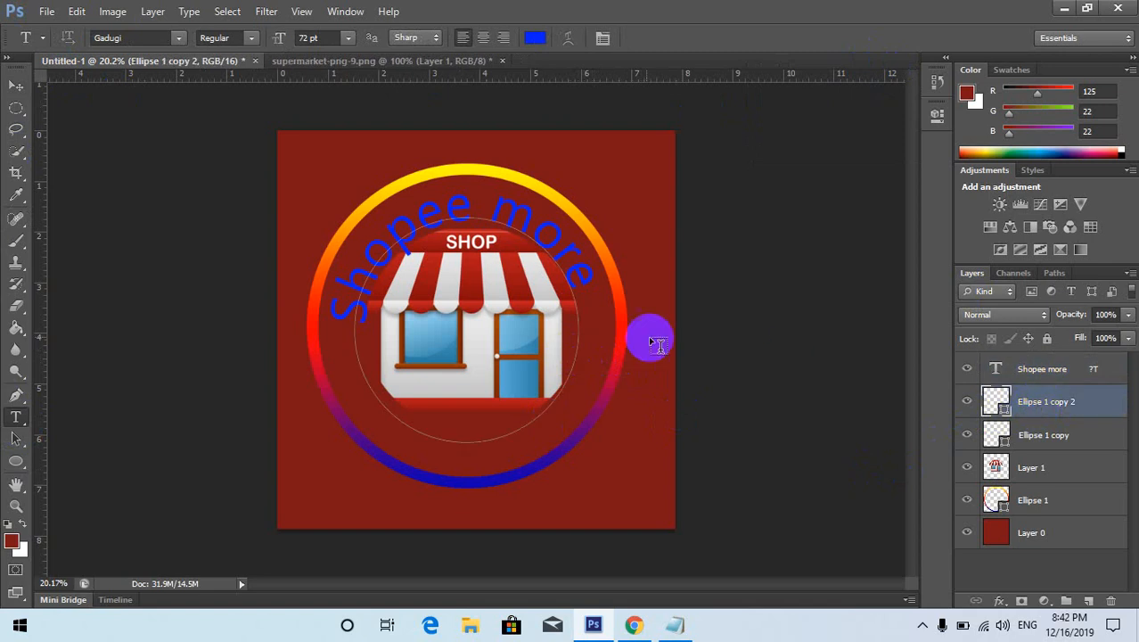
left_click(579, 338)
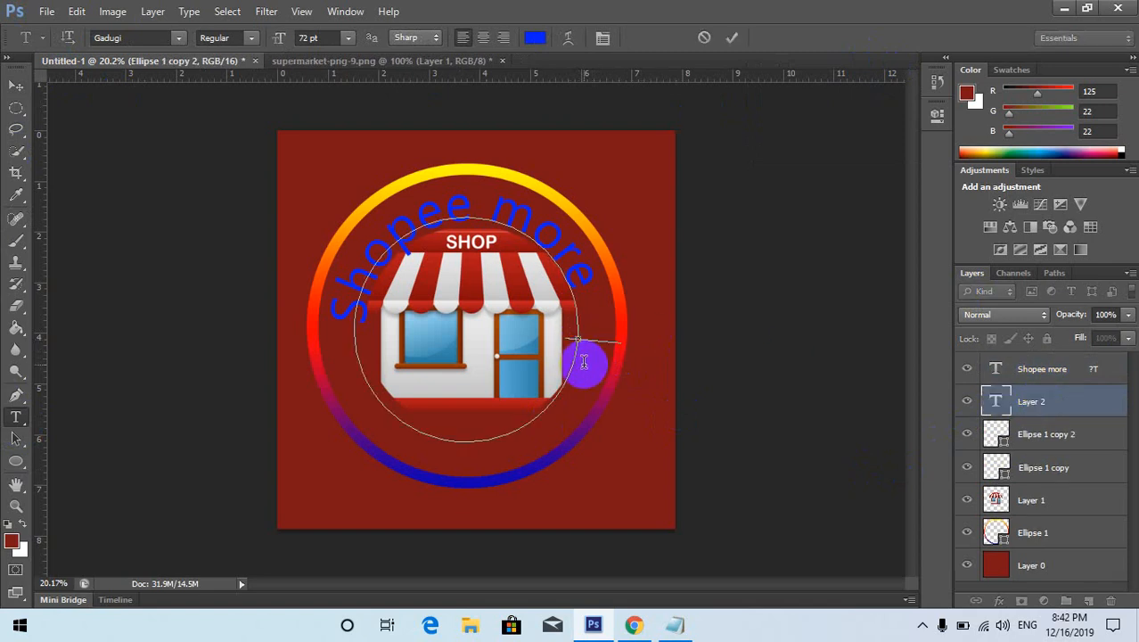
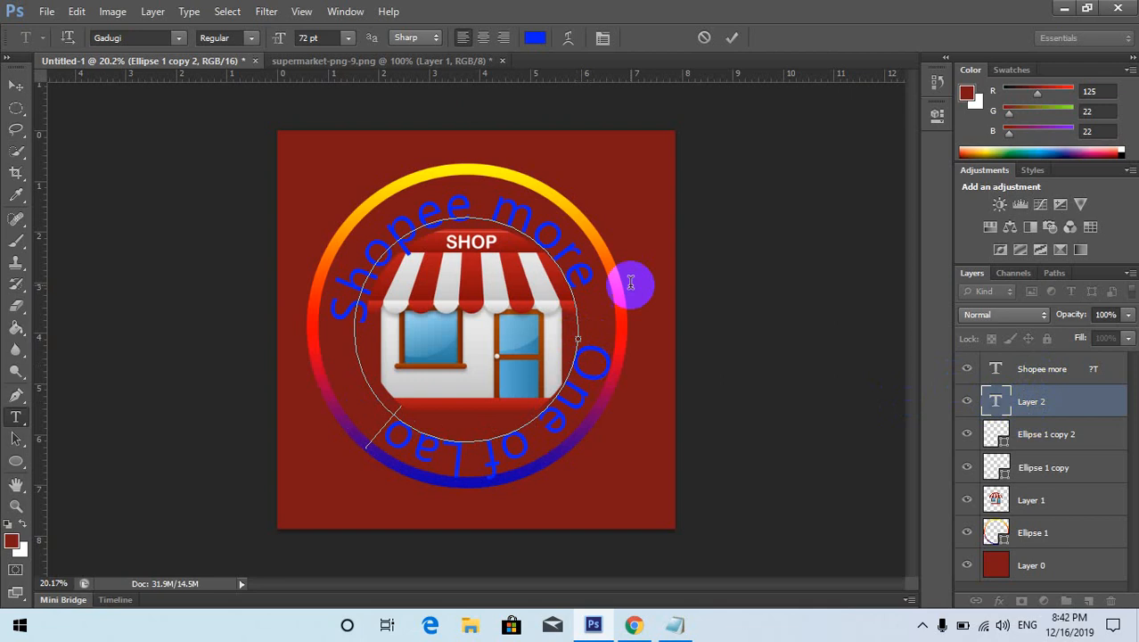
left_click(16, 84)
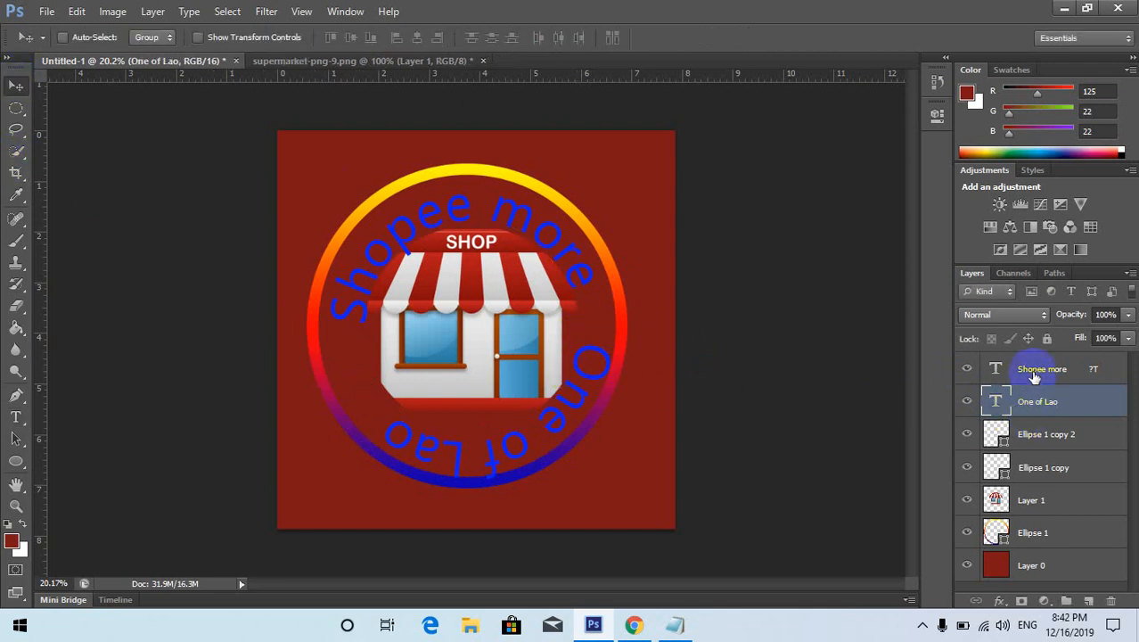
Rotate the Ellipse 1 copy 2 circle about 14° with Free Transform.
left_click(1043, 443)
key("ctrl+t")
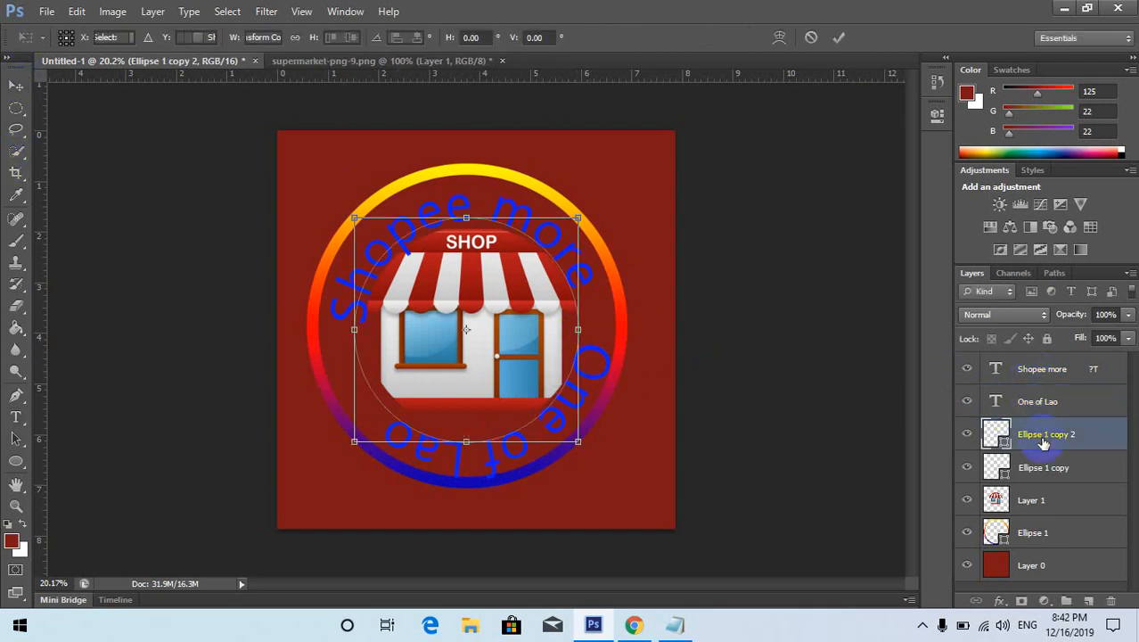
left_click_drag(568, 203, 590, 236)
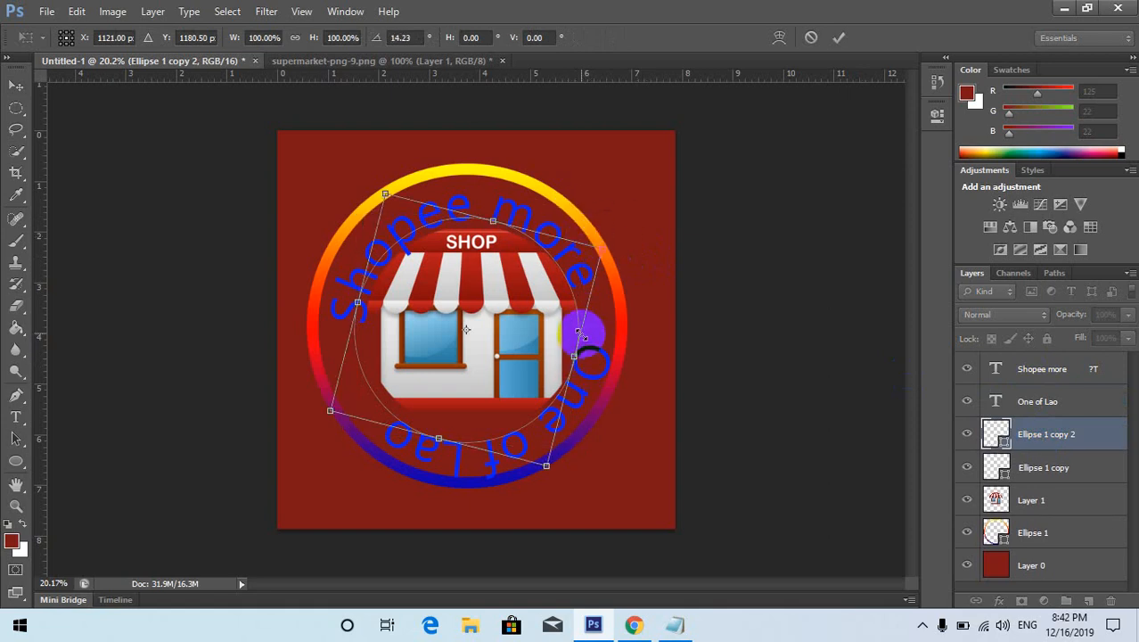
key("Return")
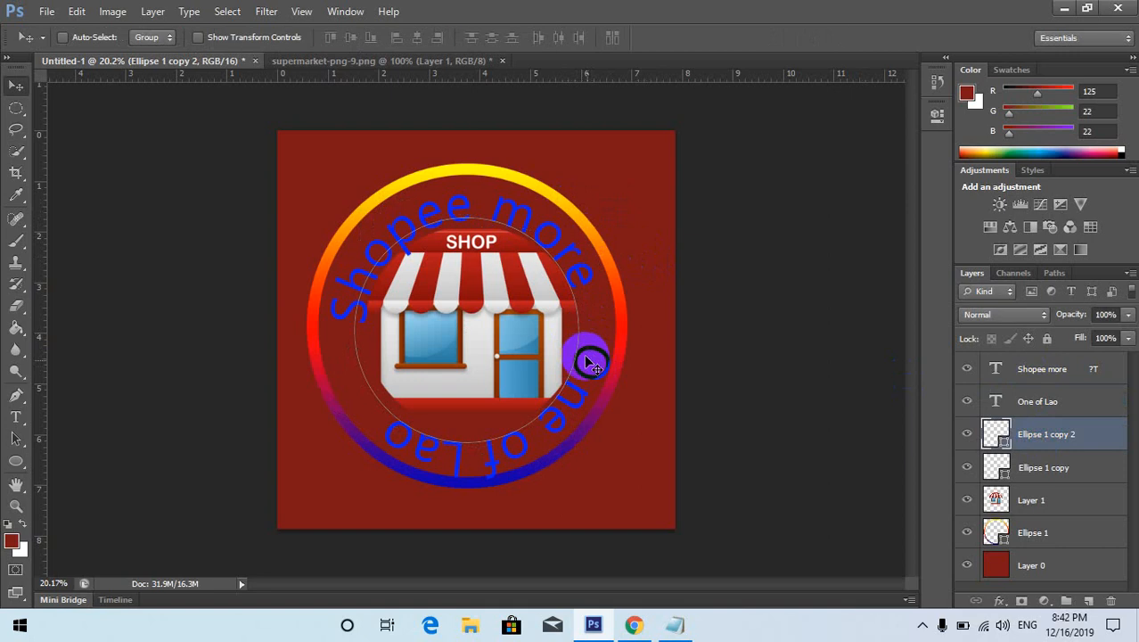
left_click(1066, 370)
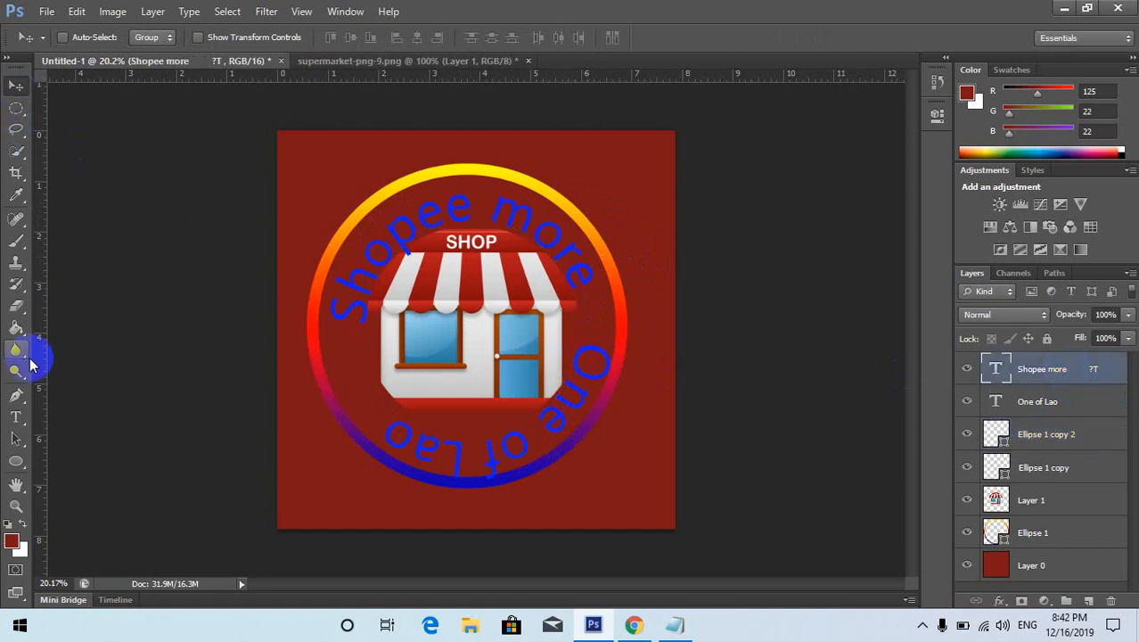
left_click(16, 416)
left_click(586, 349)
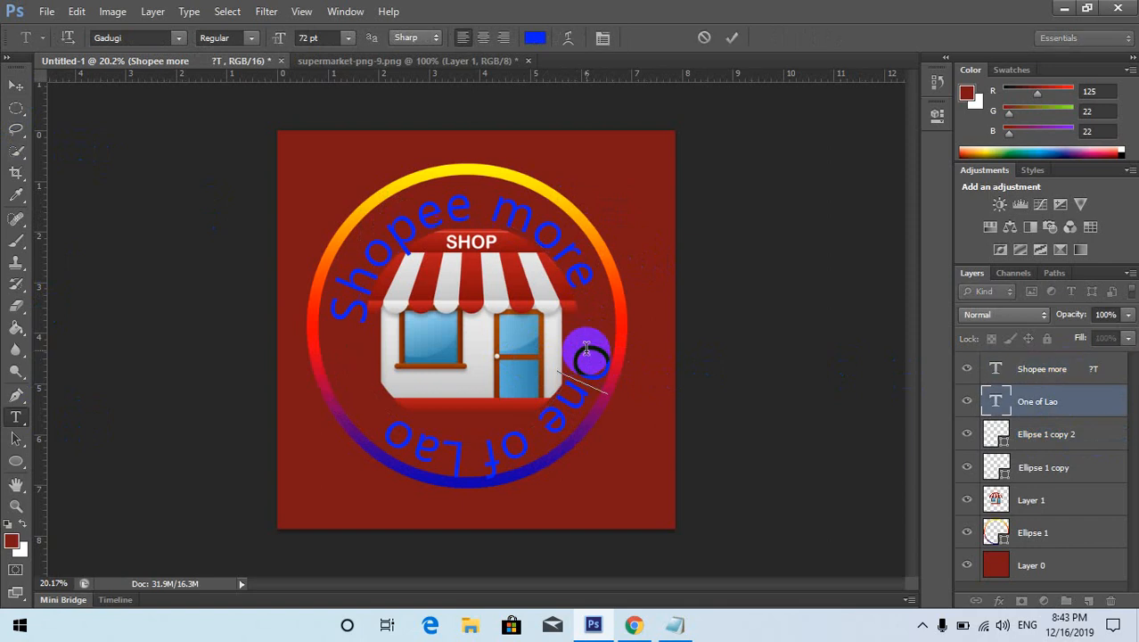
left_click_drag(585, 349, 388, 381)
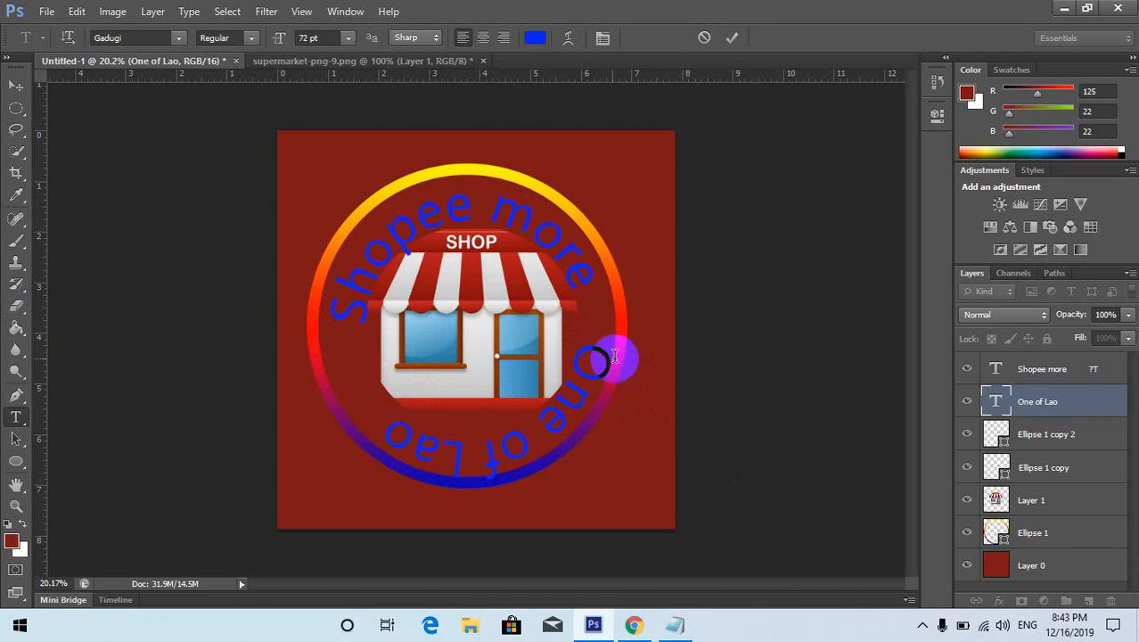
left_click_drag(588, 353, 585, 386)
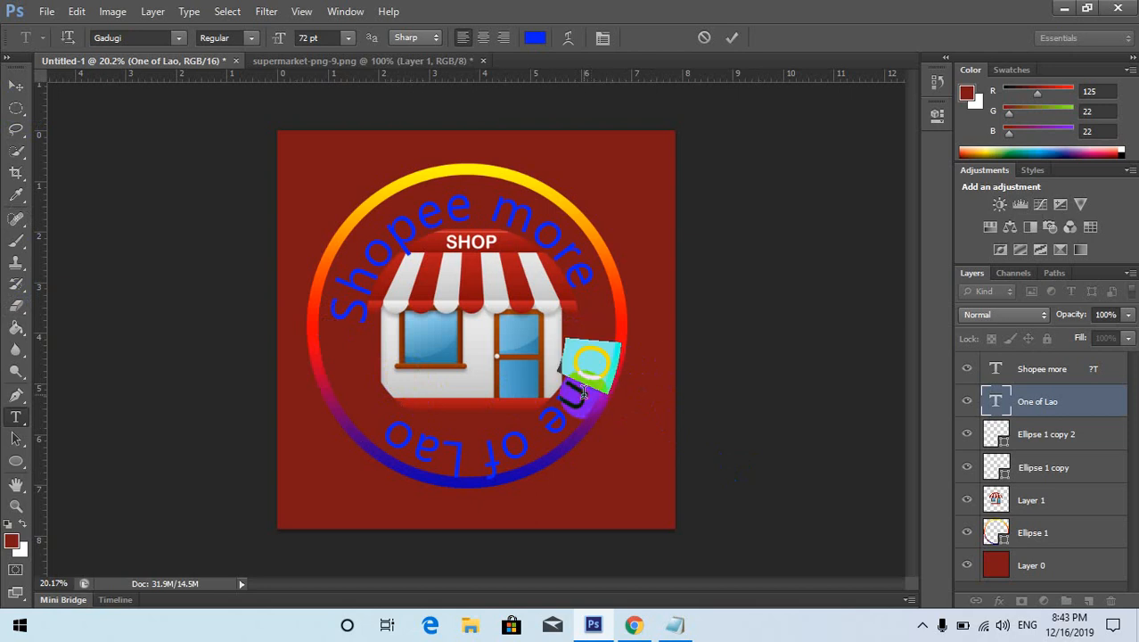
Move the curved "One of Lao" text slightly up and to the right around the storefront.
left_click(20, 92)
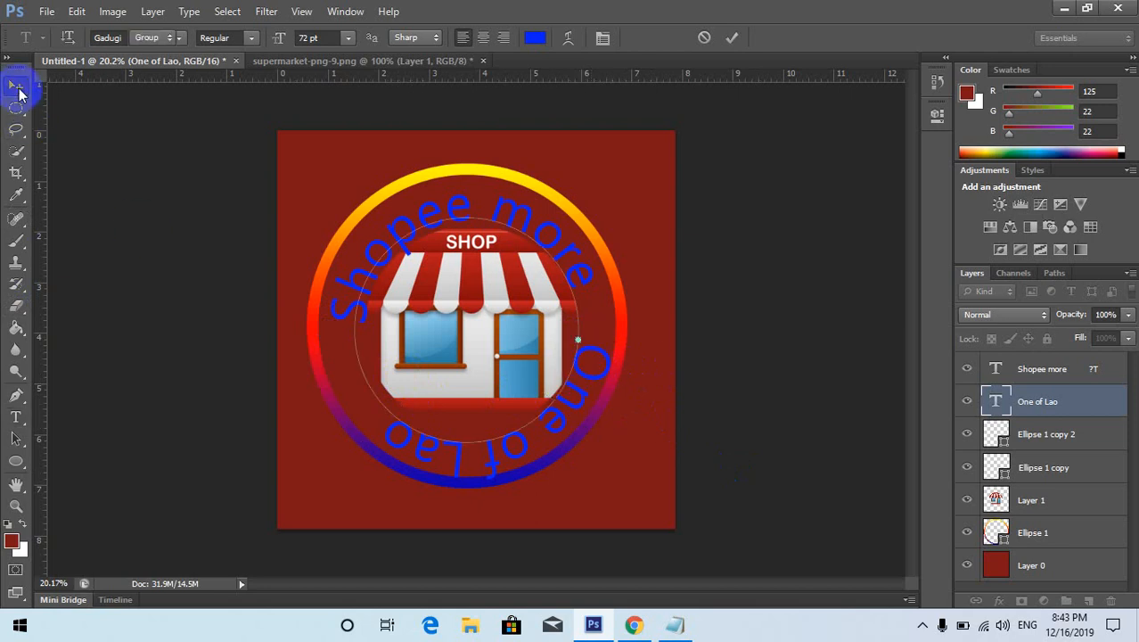
left_click_drag(579, 346, 482, 217)
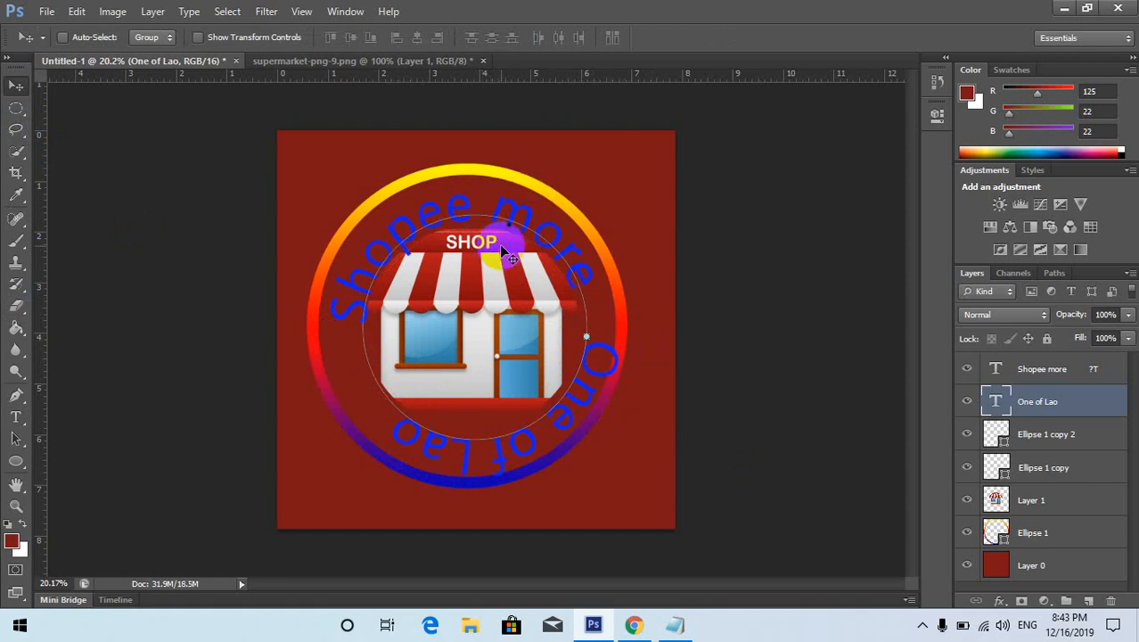
left_click_drag(511, 258, 499, 251)
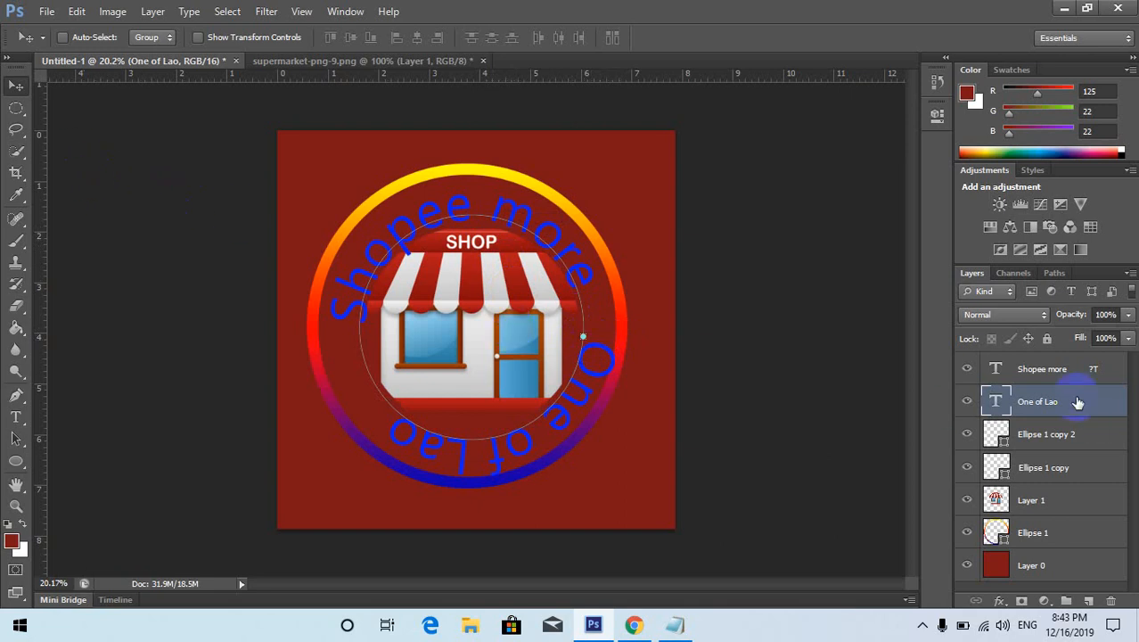
Delete the "One of Lao" text layer.
left_click(1057, 368)
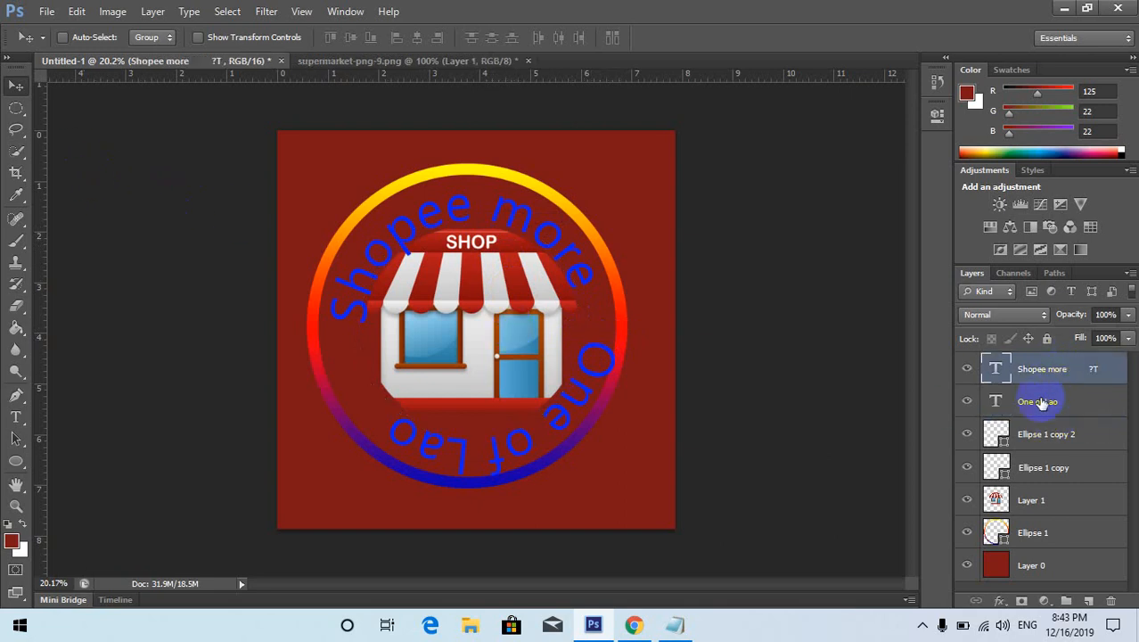
left_click(1041, 402)
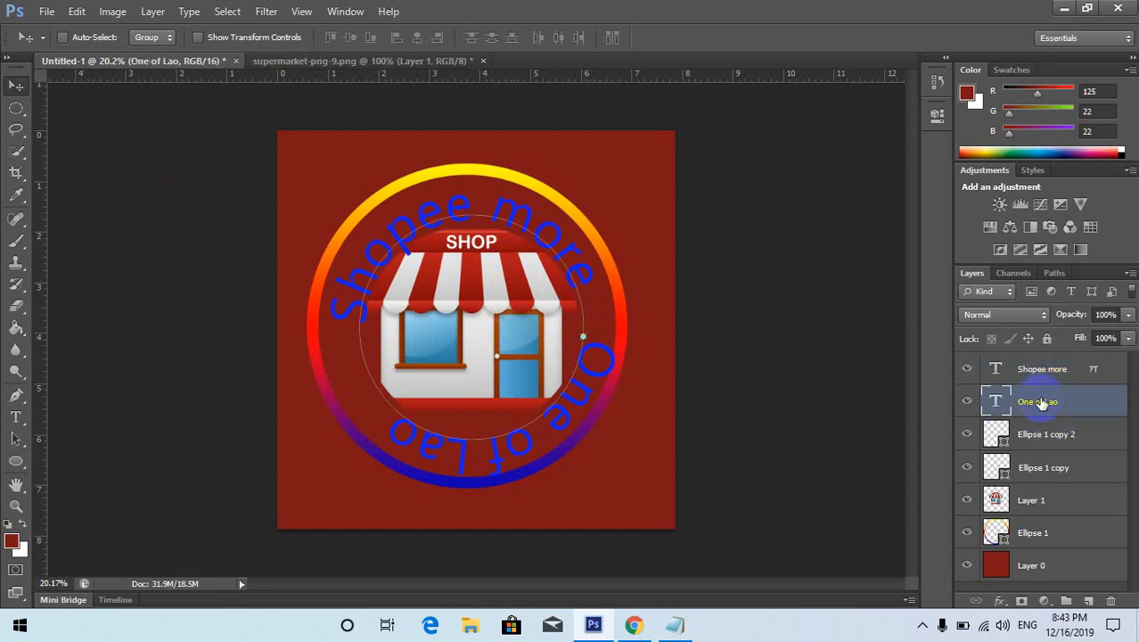
left_click(1113, 602)
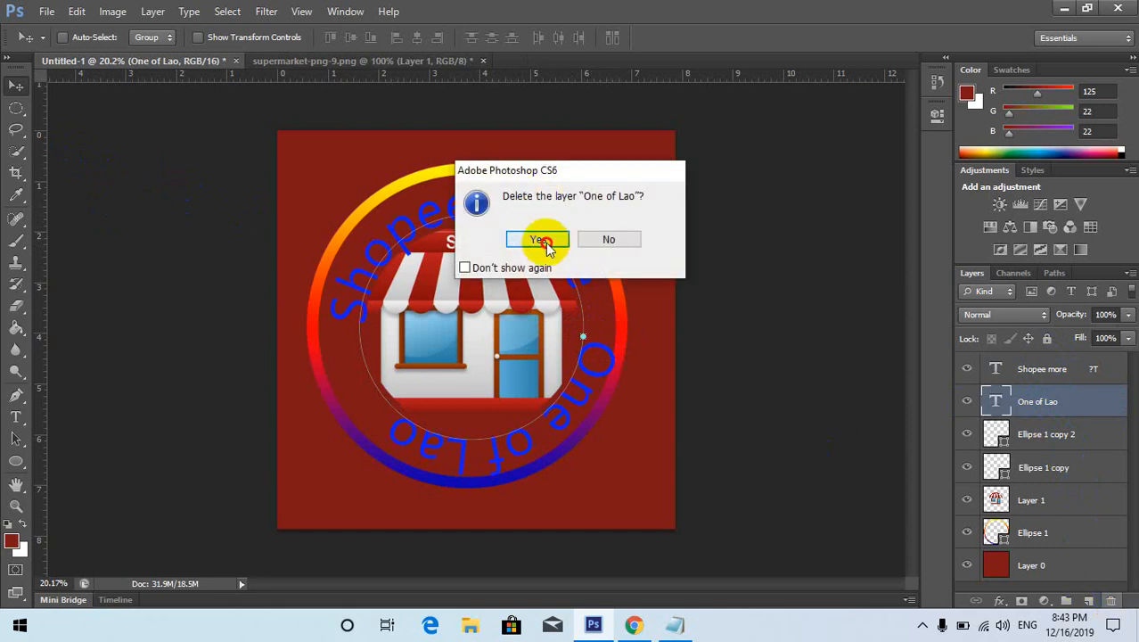
left_click(512, 238)
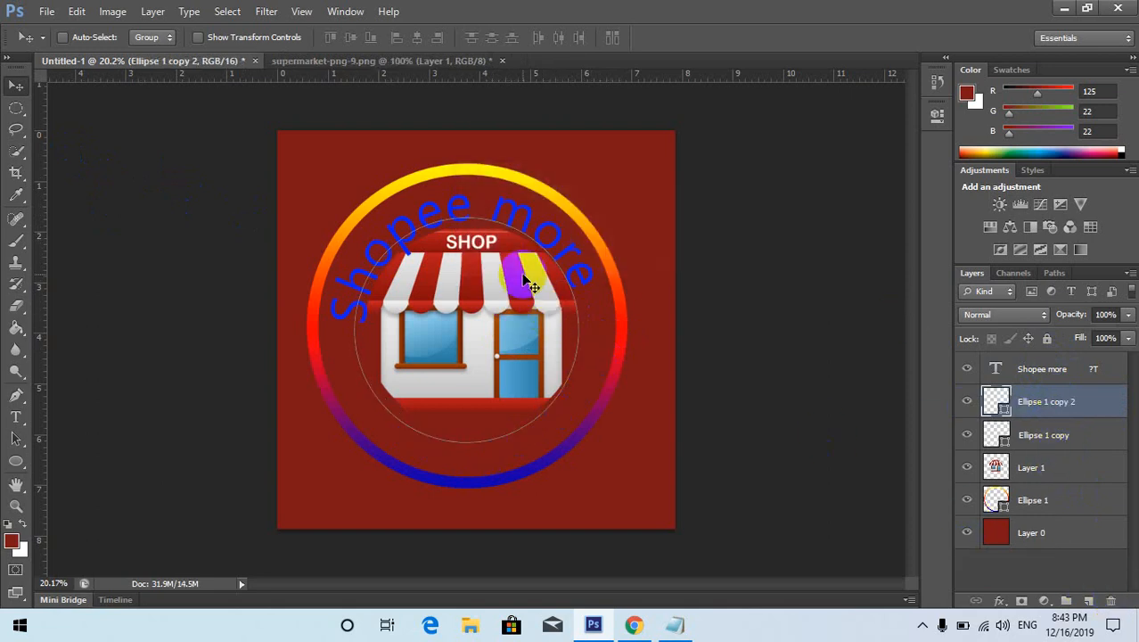
Add the path text "One of Lao" along the Ellipse 1 copy 2 circle, starting beside the lower part of the shop door.
left_click(16, 417)
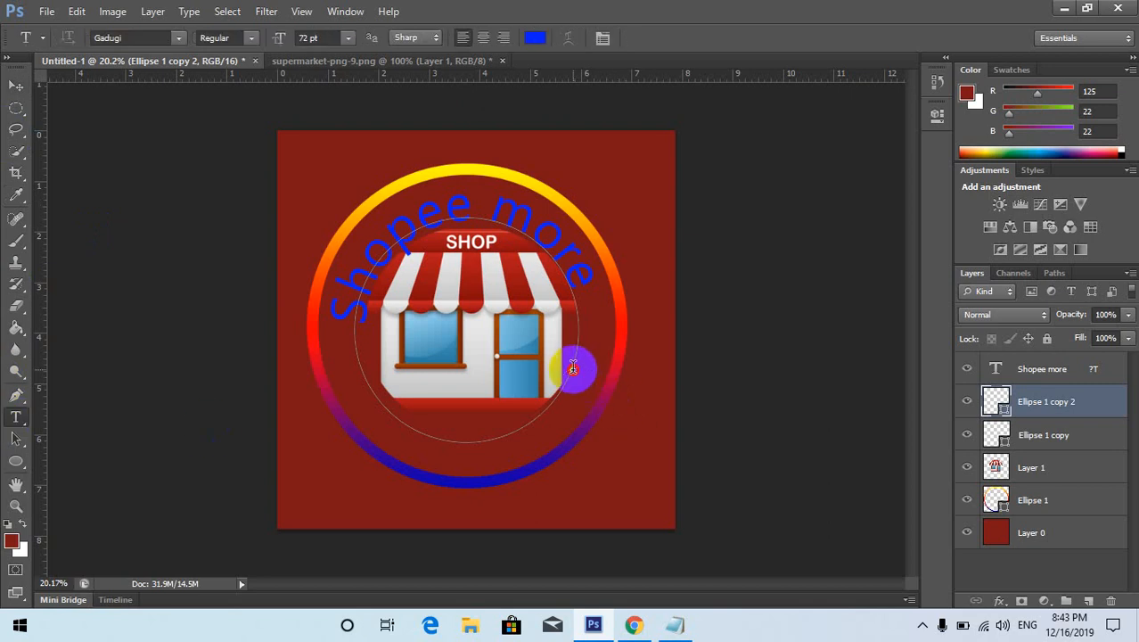
left_click(573, 368)
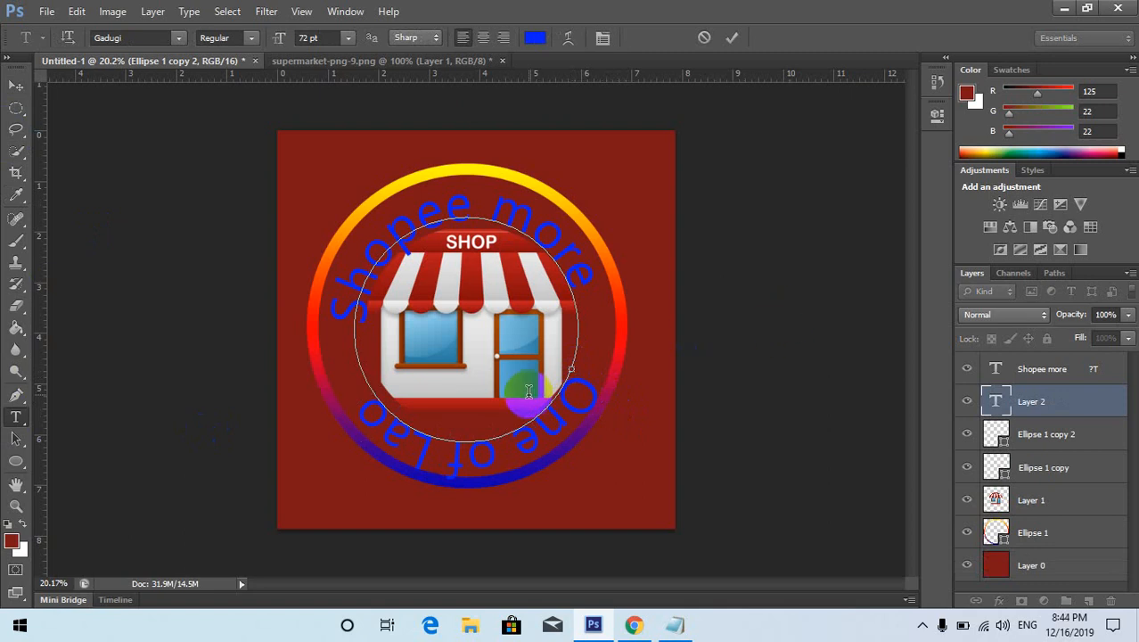
left_click(20, 87)
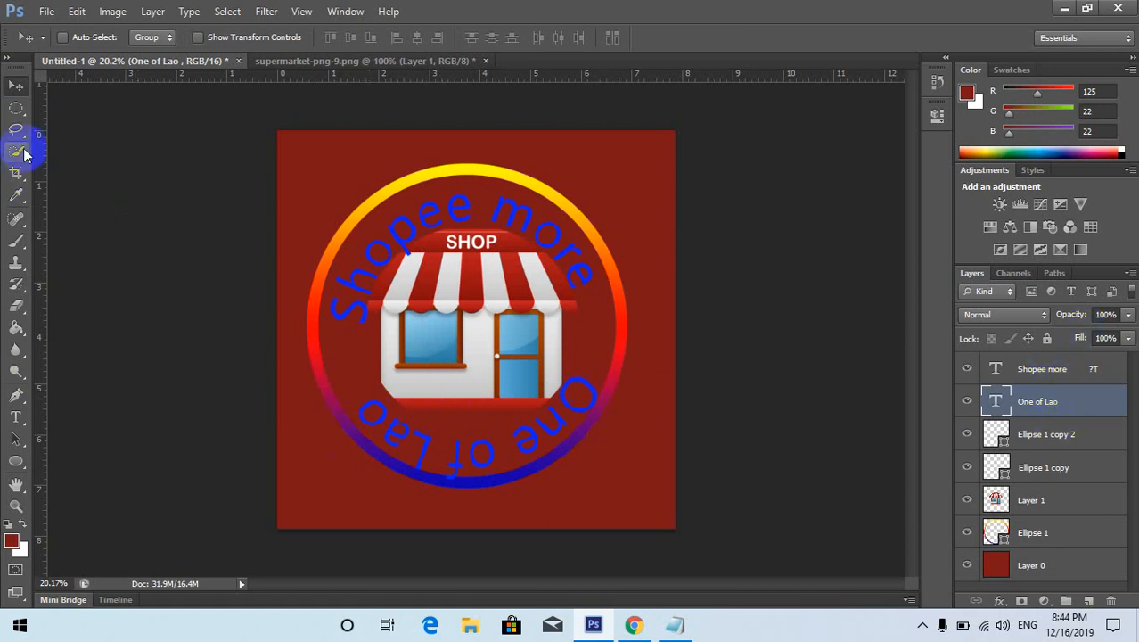
Recolour the curved "One of Lao" text to the pale blue-white e1e3f3.
left_click(16, 416)
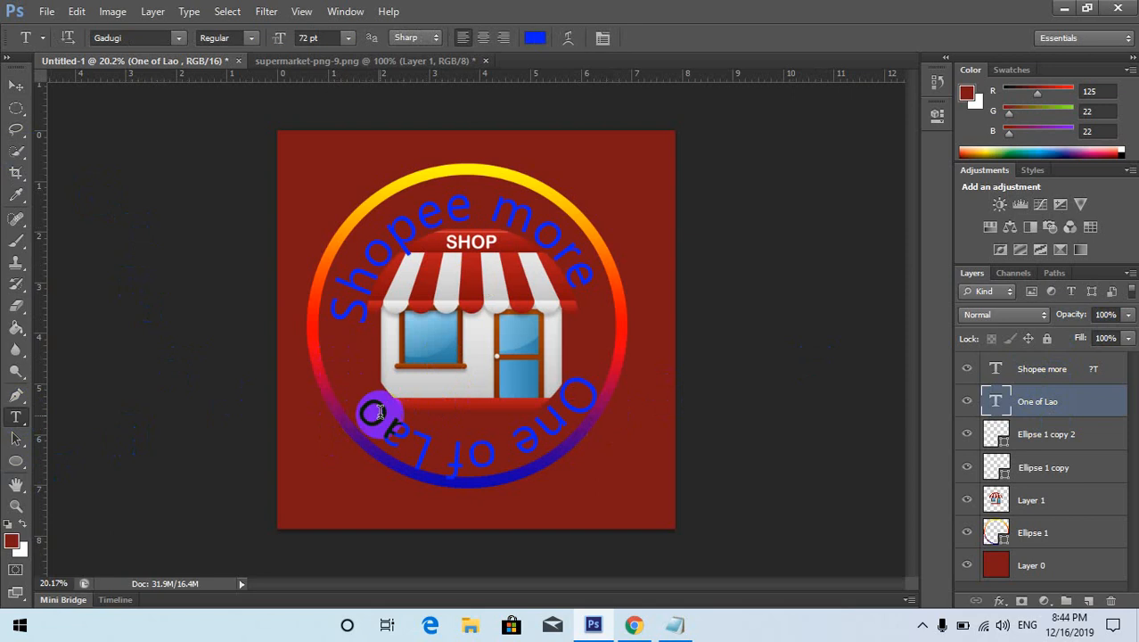
left_click_drag(368, 417, 580, 395)
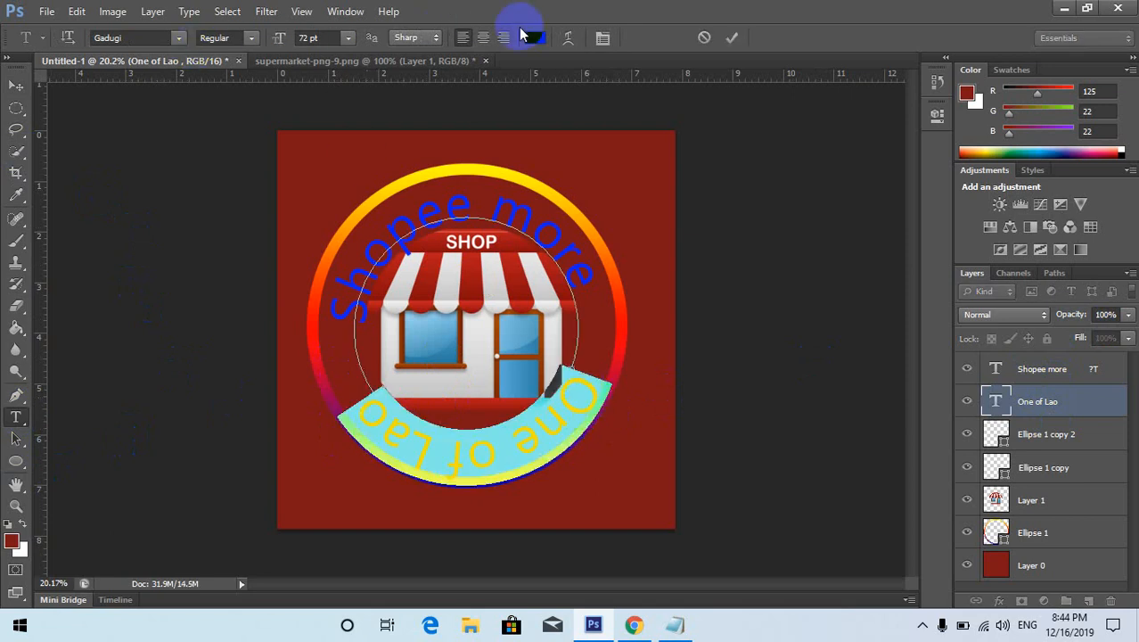
left_click(526, 36)
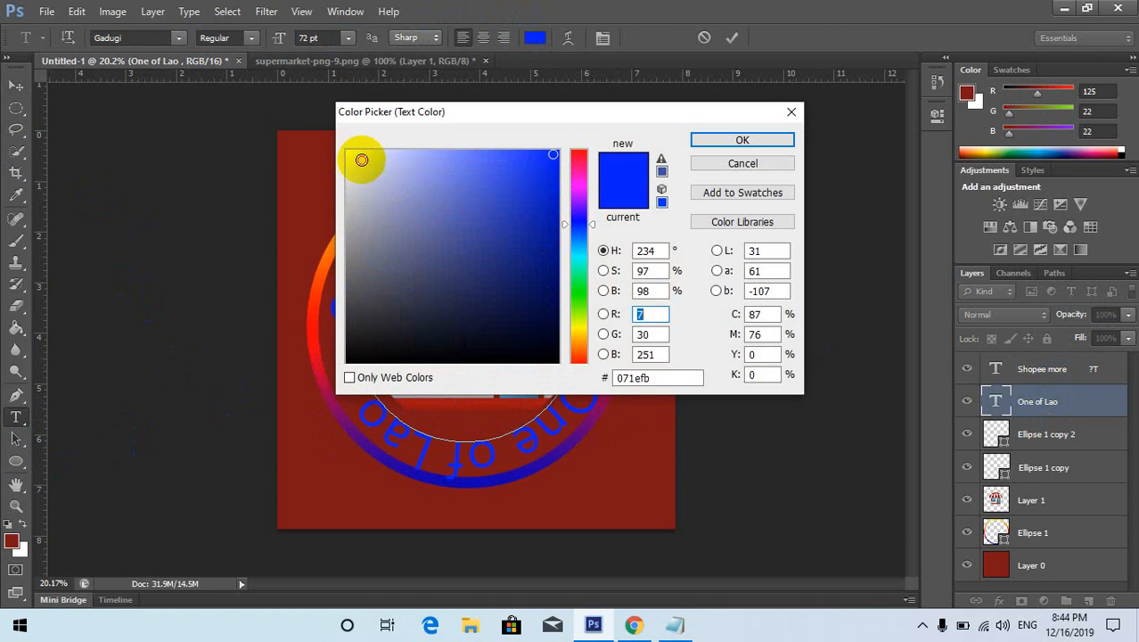
left_click(362, 159)
left_click(740, 140)
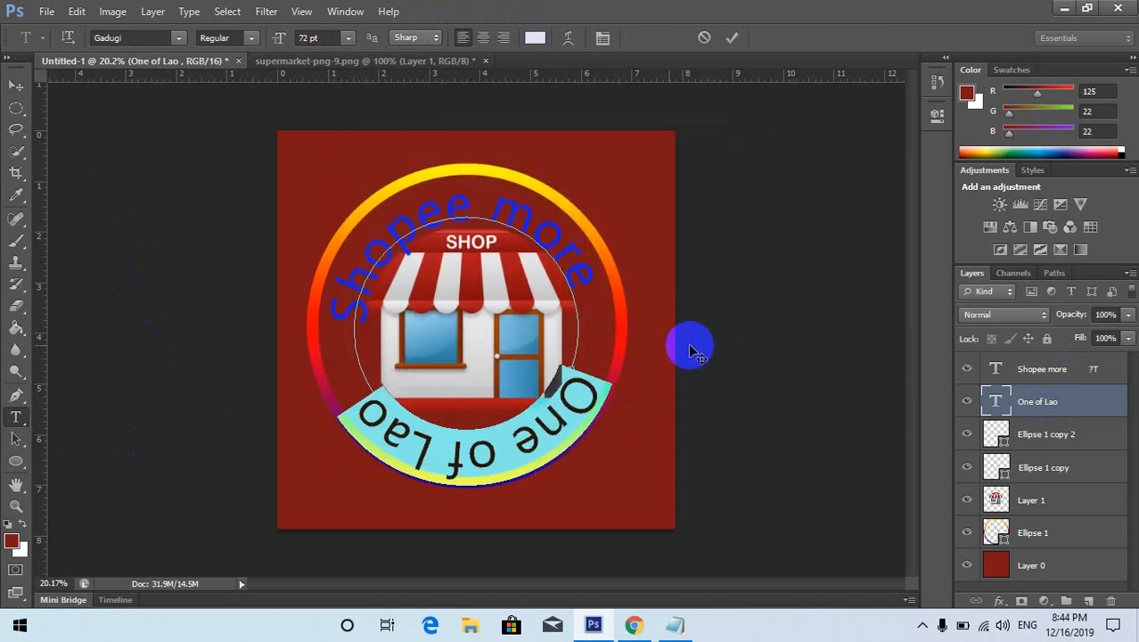
left_click(599, 330)
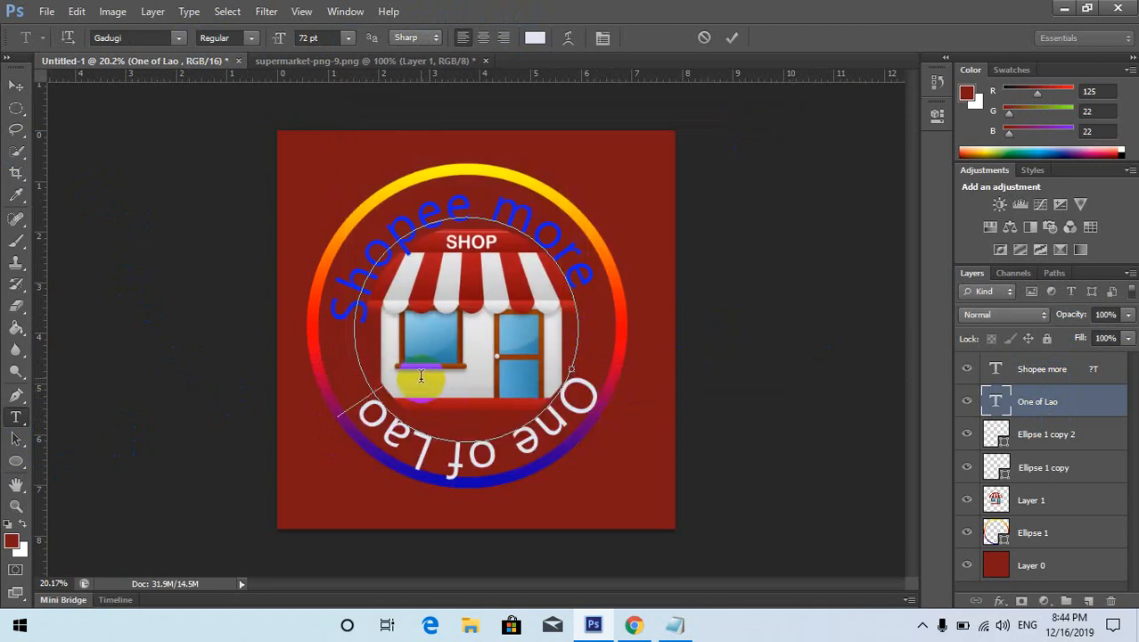
Set the text colour of the curved "One of Lao" text to blue 0c22f9.
left_click_drag(393, 364, 551, 129)
left_click(535, 37)
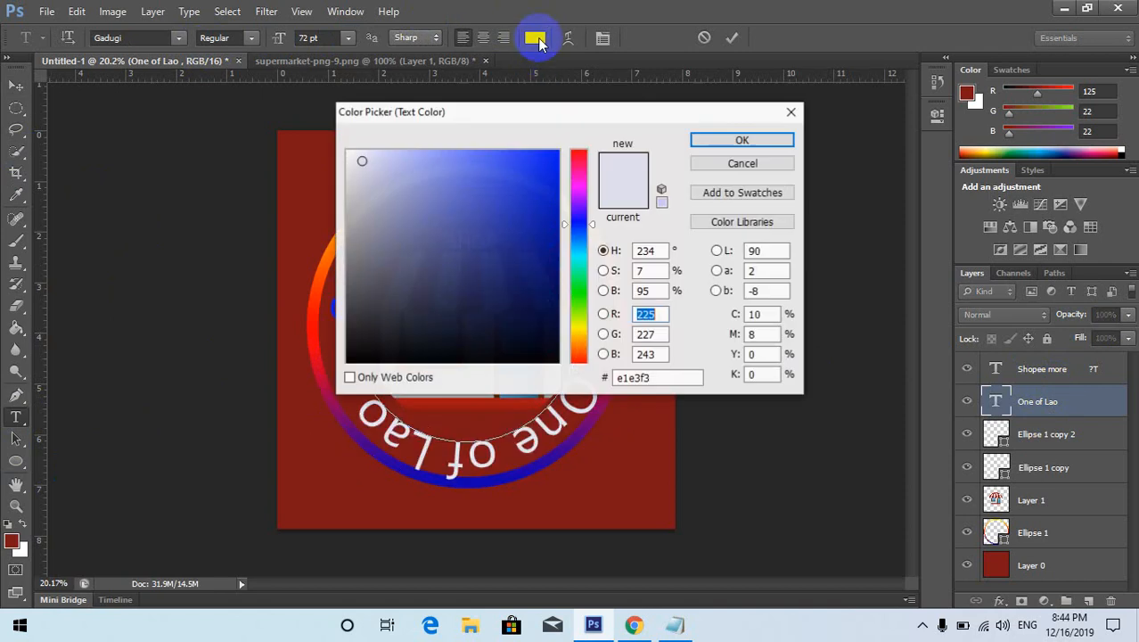
left_click(549, 155)
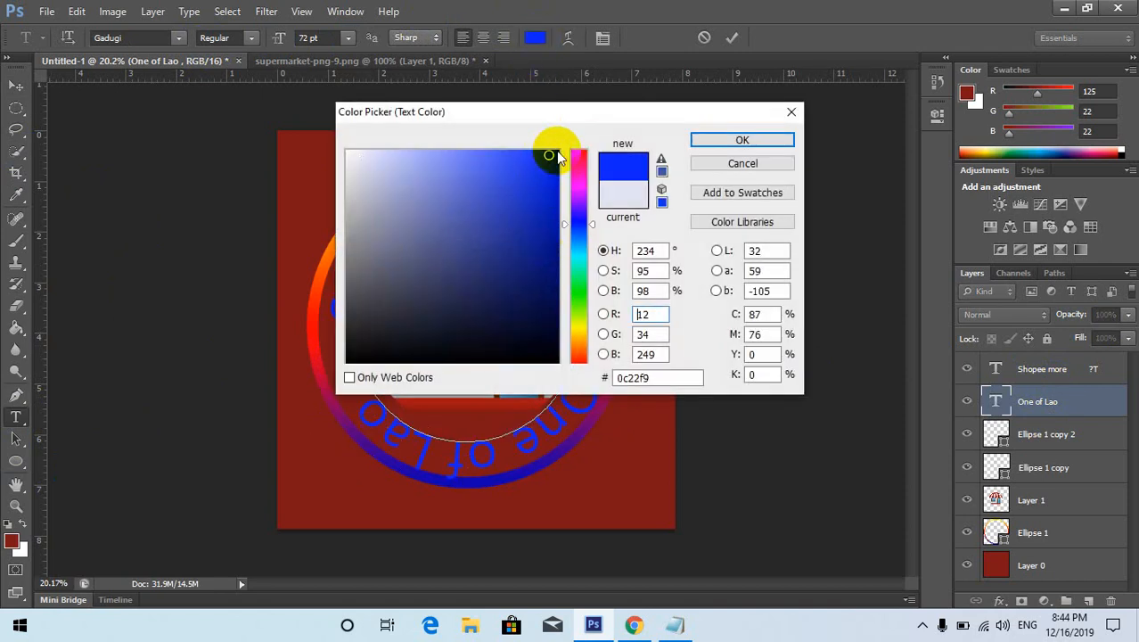
left_click(749, 140)
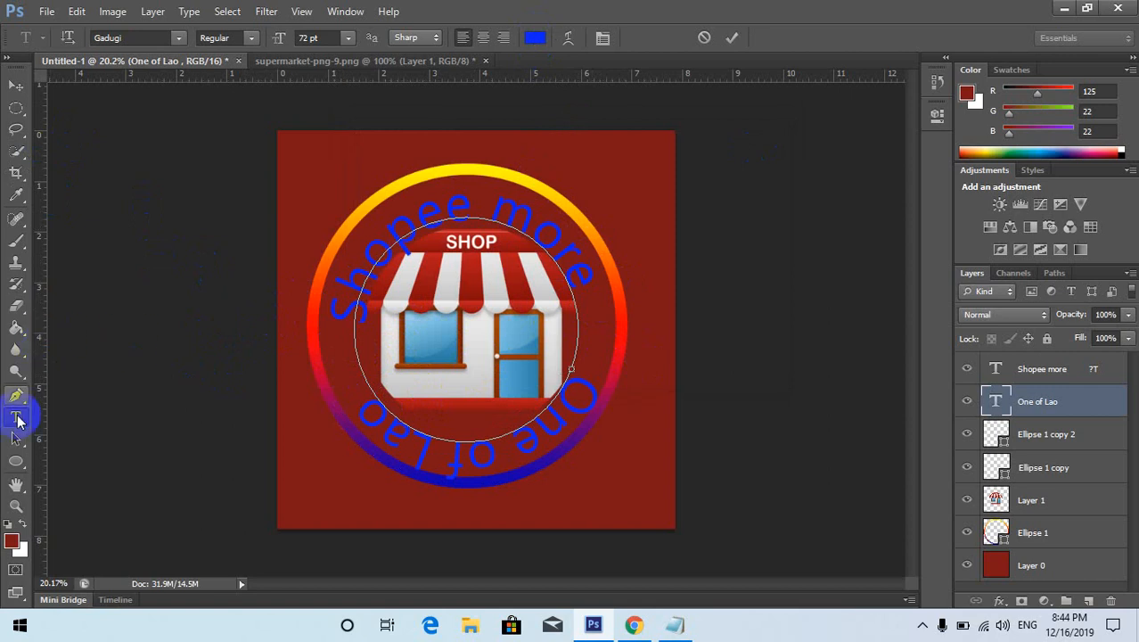
Examine the Ellipse Tool's options, including path operations, alignment, stacking order, width and height, and geometry constraints.
left_click(16, 463)
right_click(15, 465)
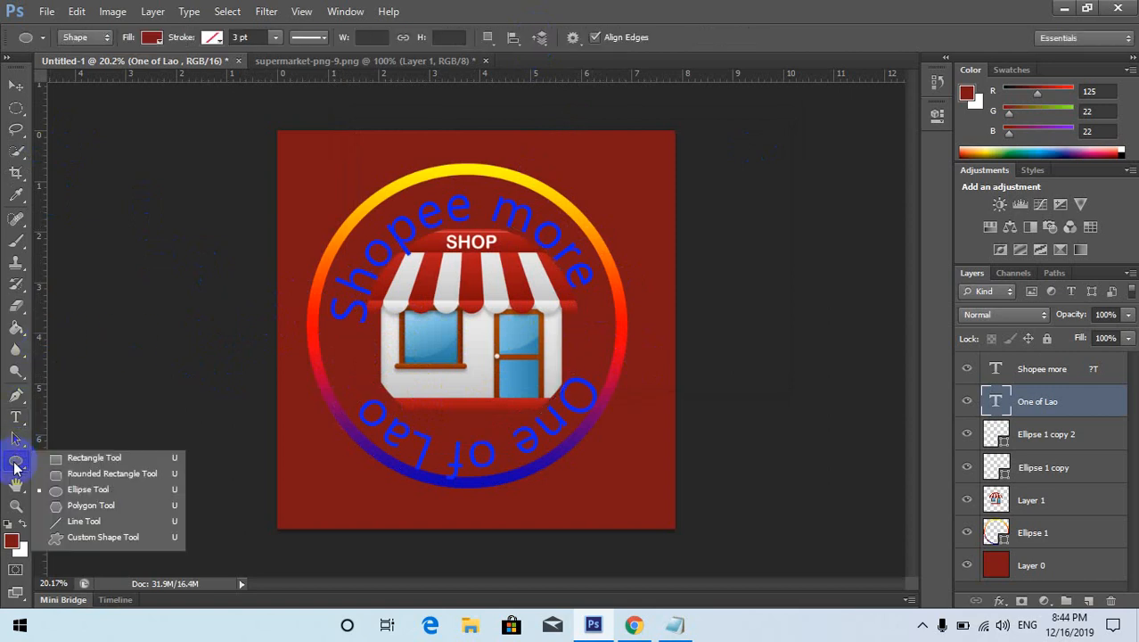
left_click(15, 466)
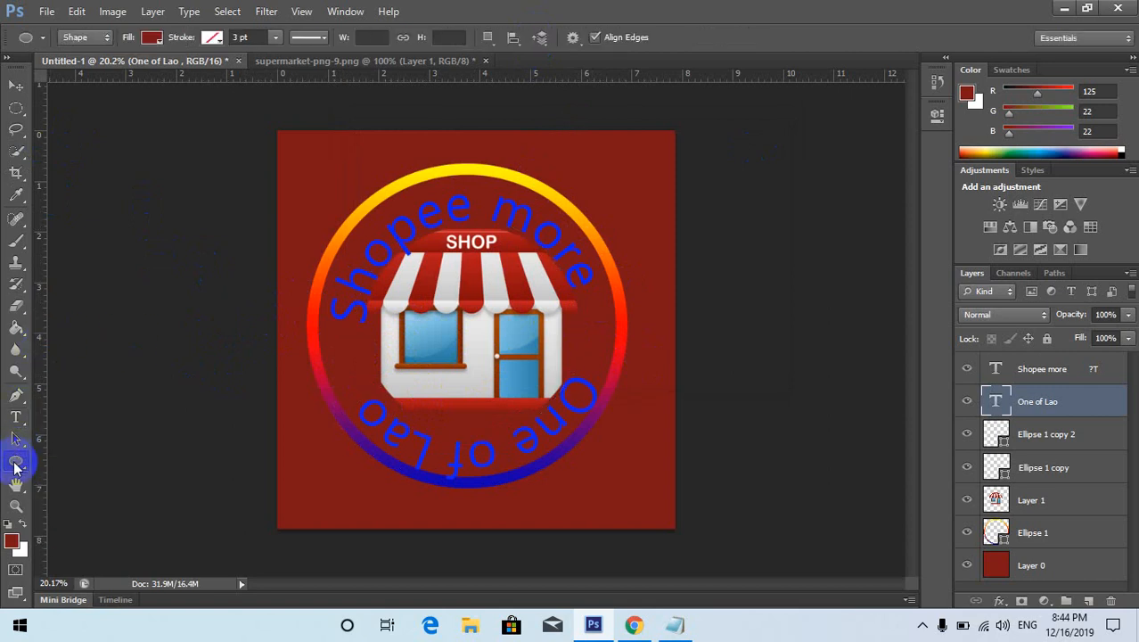
left_click(541, 37)
left_click(541, 37)
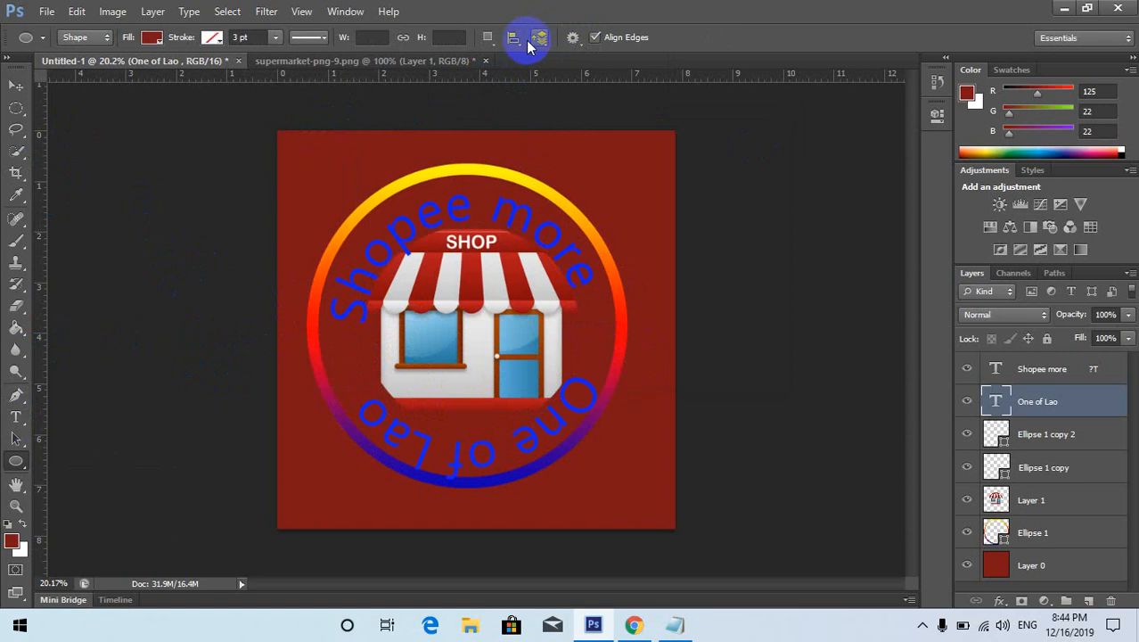
left_click(493, 45)
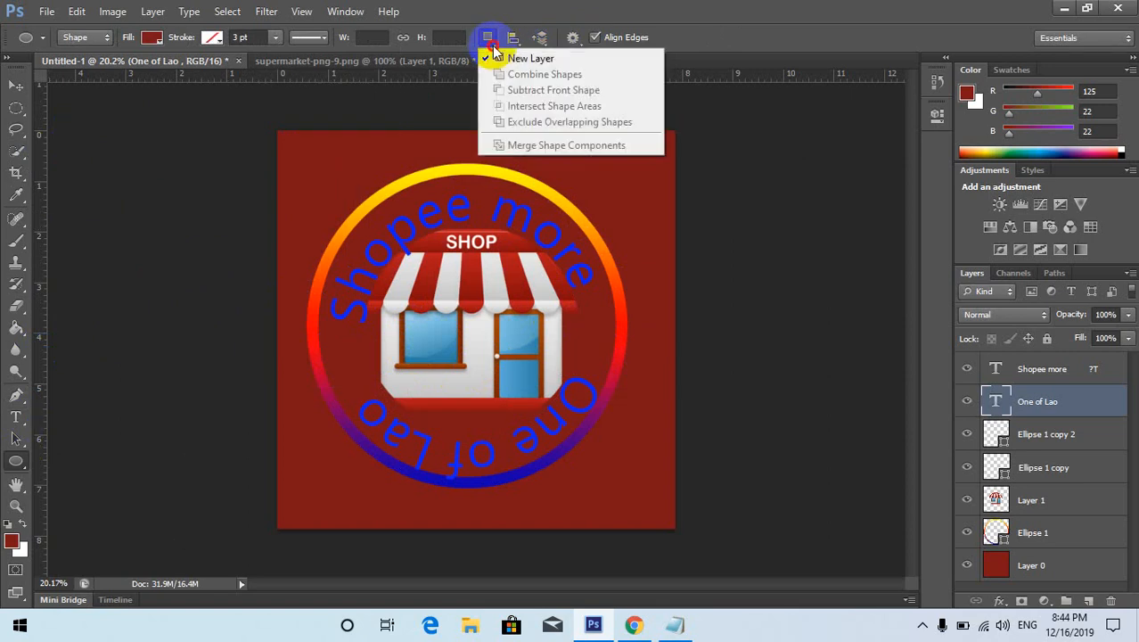
left_click(493, 44)
left_click(515, 43)
left_click(515, 43)
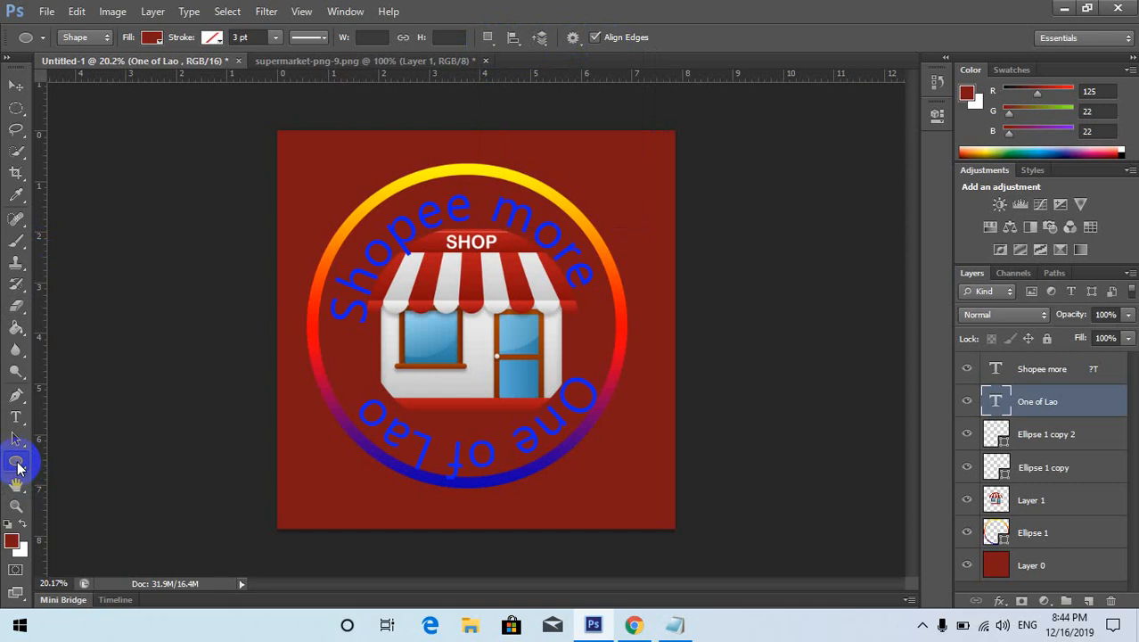
left_click(576, 38)
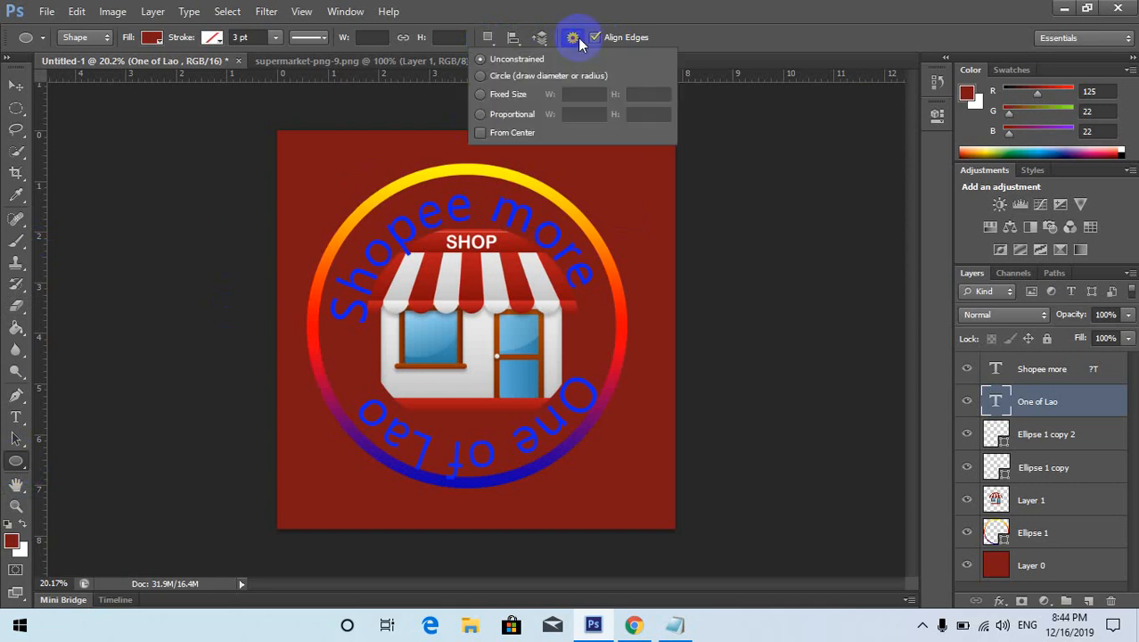
left_click(578, 38)
left_click(633, 40)
left_click(634, 41)
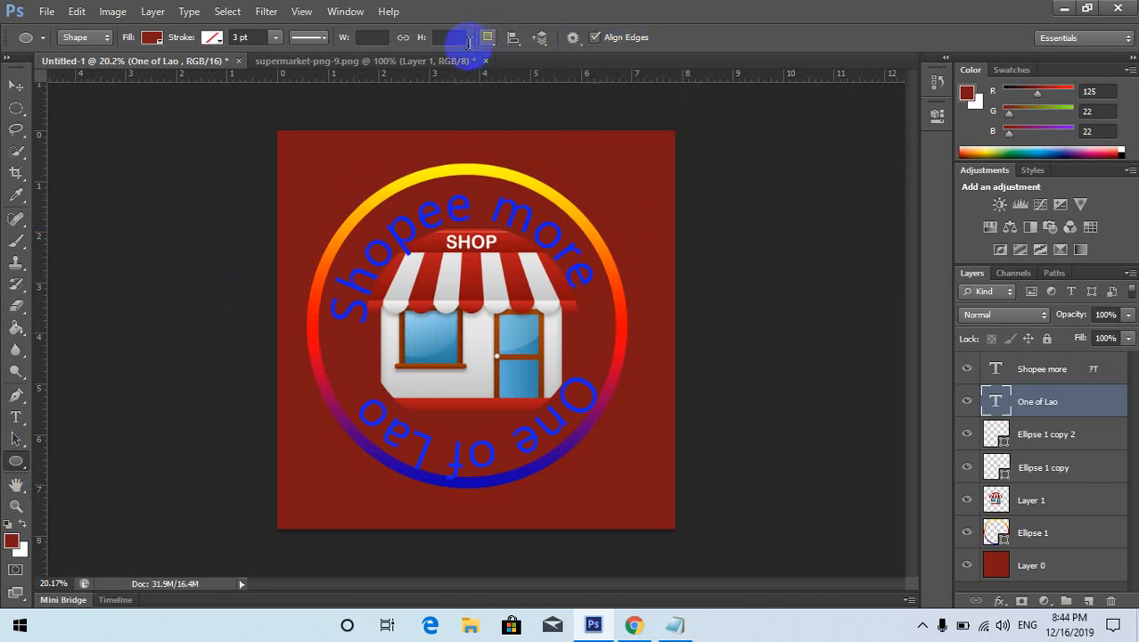
left_click(454, 37)
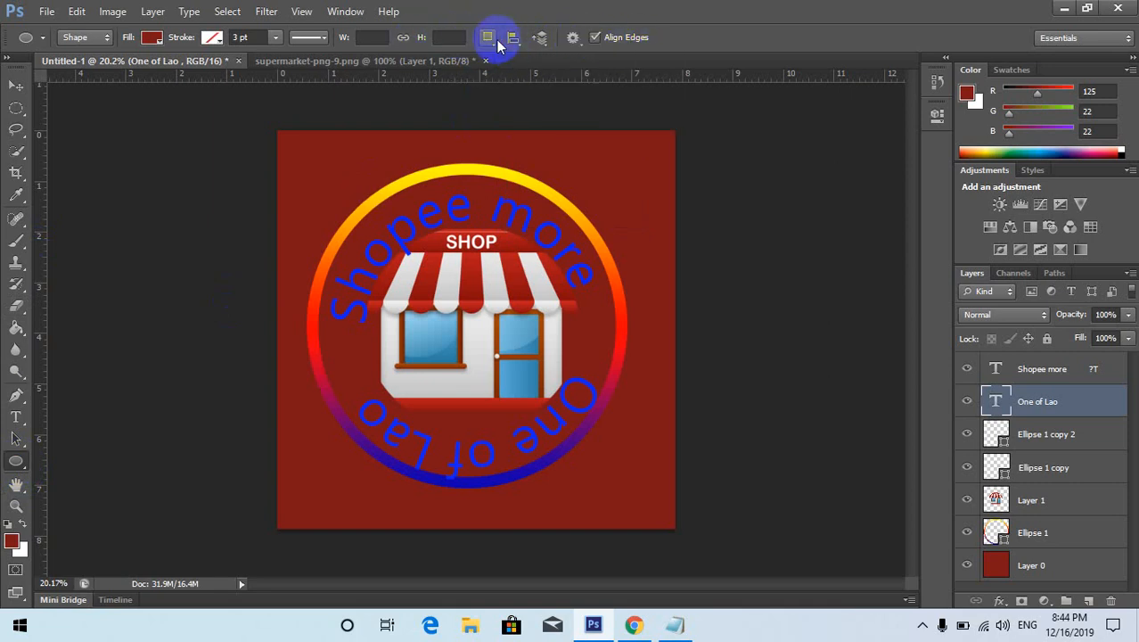
left_click(496, 39)
left_click(496, 42)
left_click(513, 39)
left_click(522, 42)
left_click(541, 39)
left_click(541, 39)
left_click(375, 36)
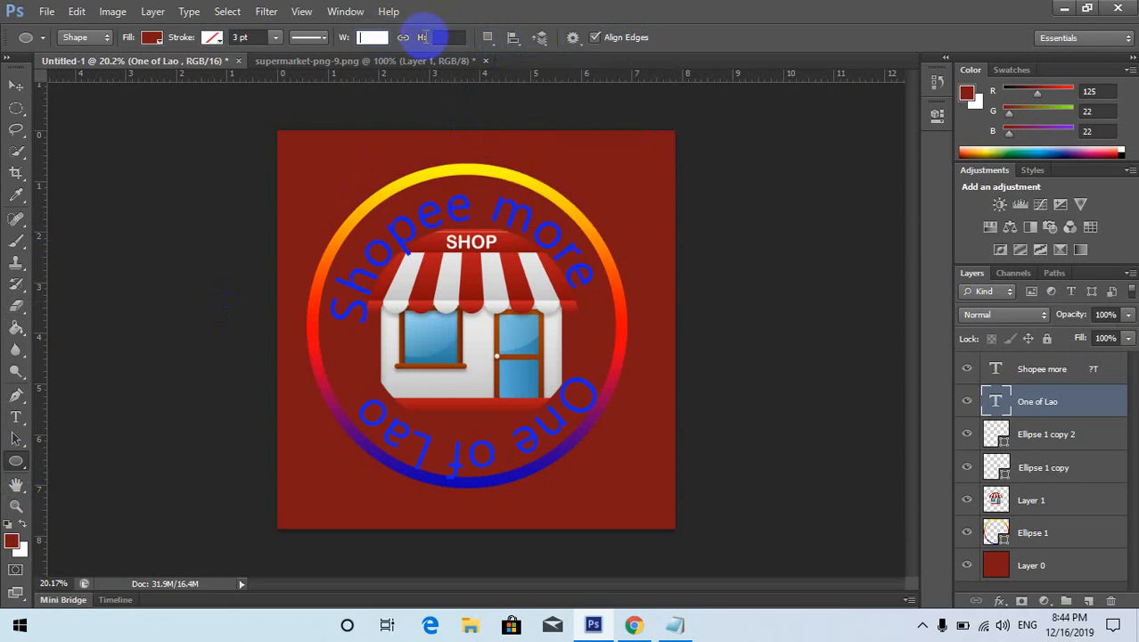
left_click(451, 37)
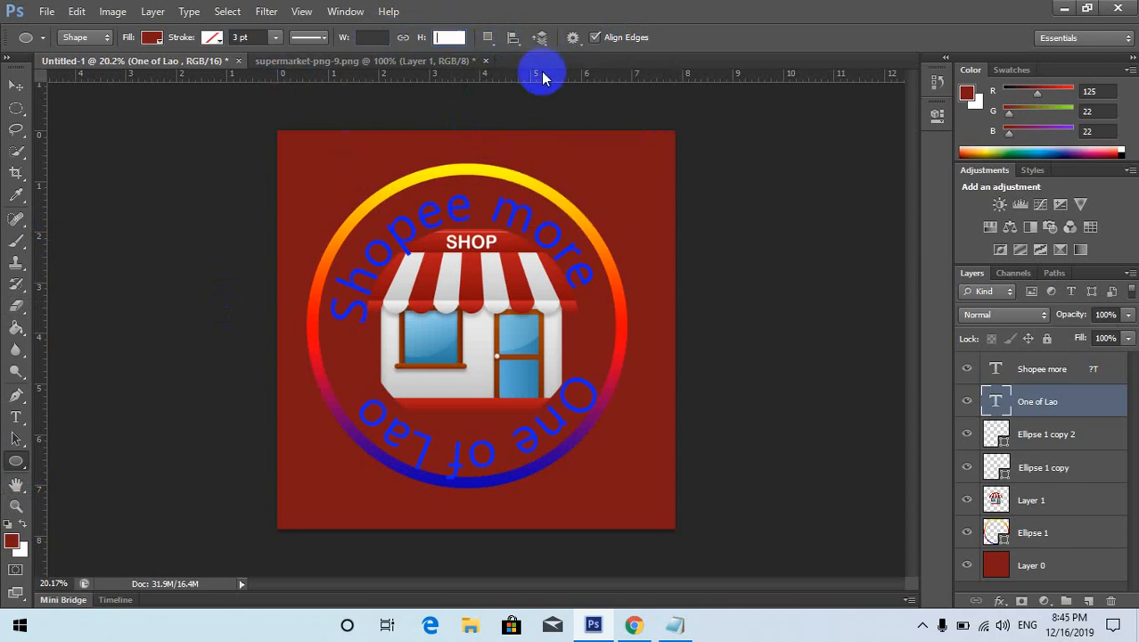
left_click(487, 38)
left_click(488, 40)
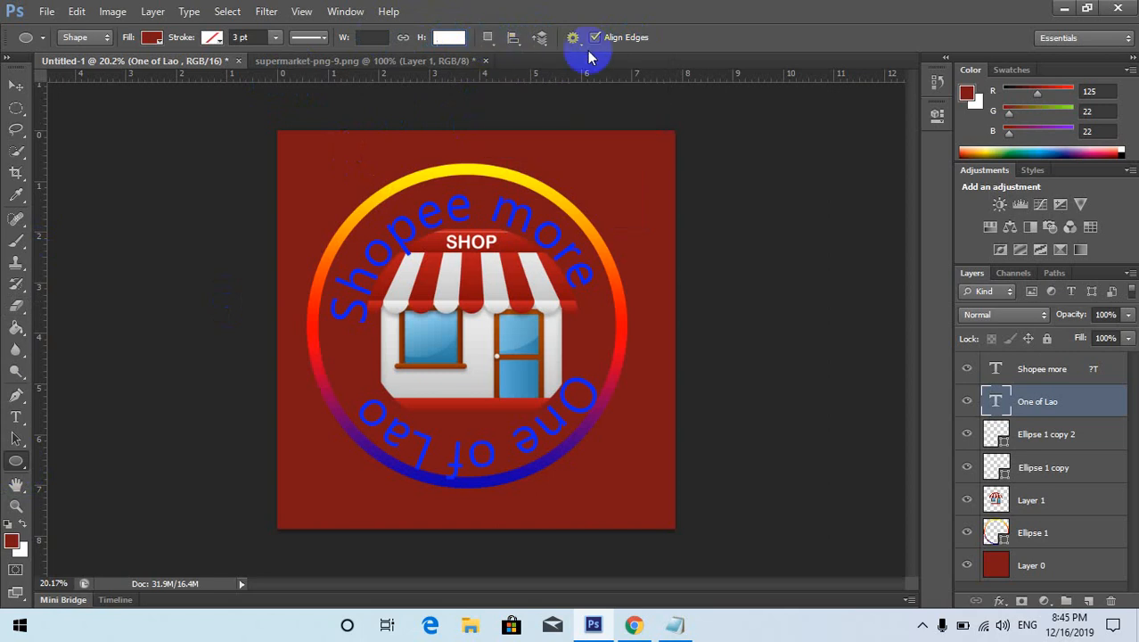
left_click(566, 43)
left_click(567, 43)
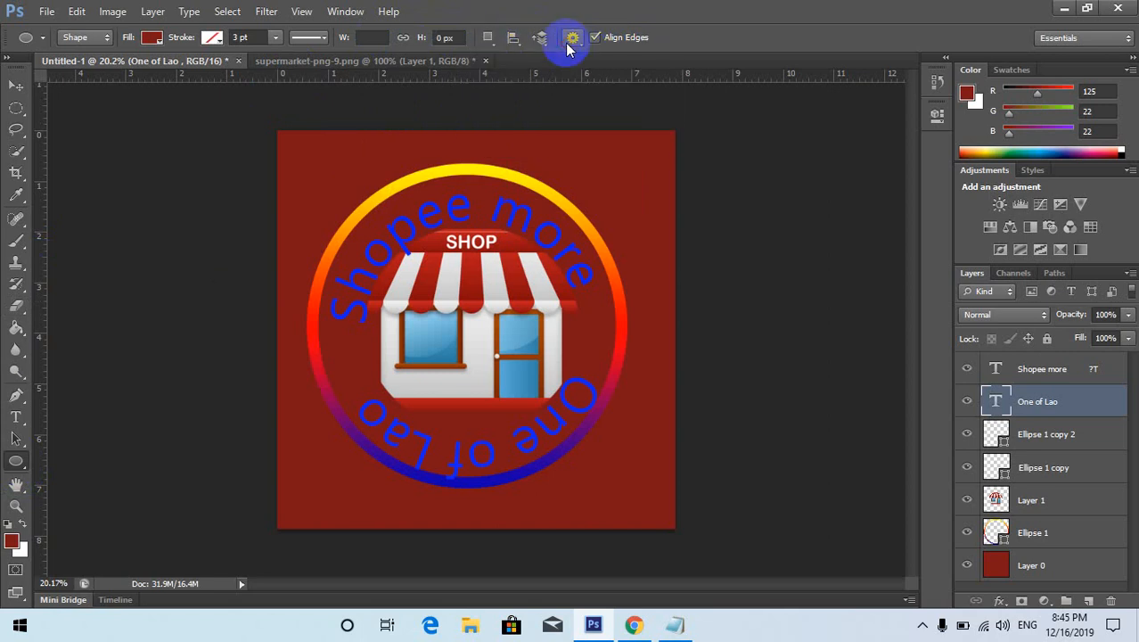
left_click(567, 43)
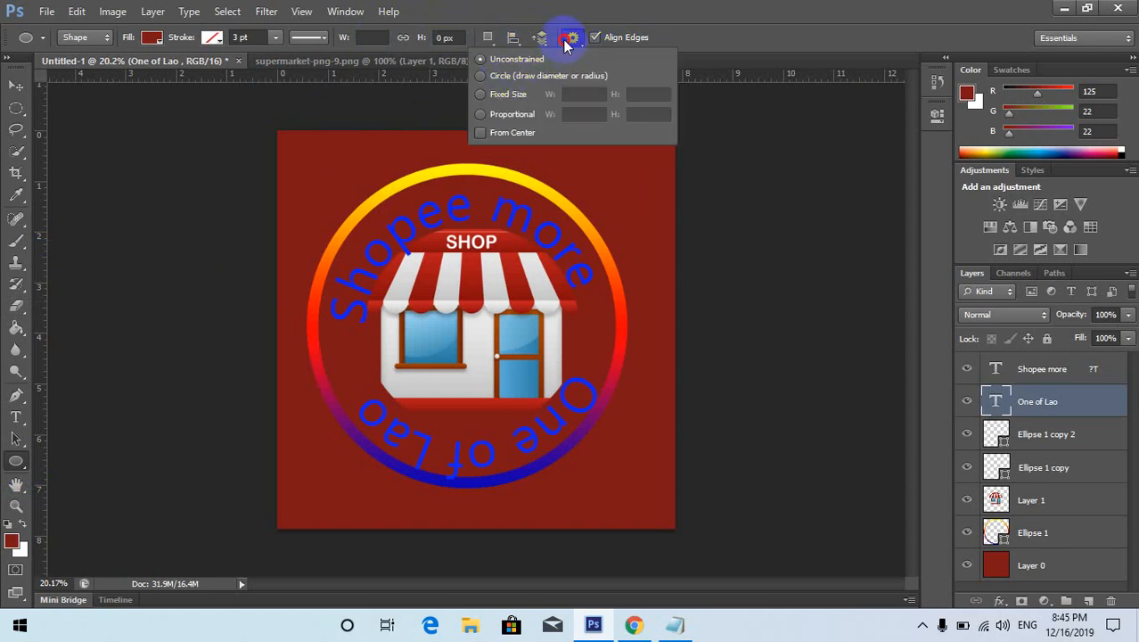
left_click(541, 37)
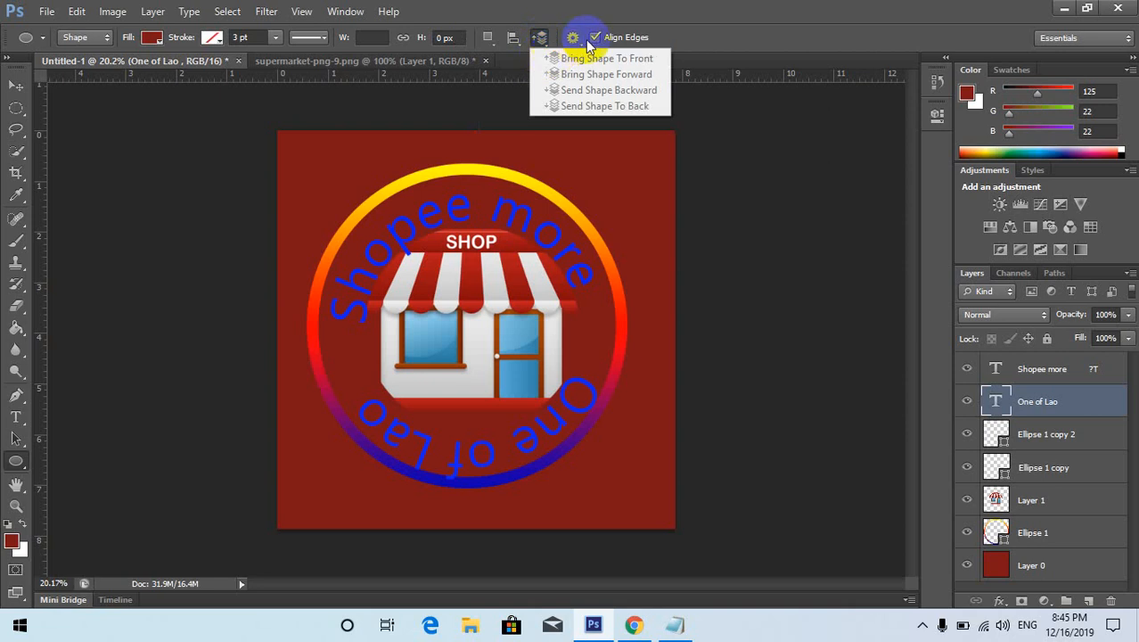
left_click(588, 43)
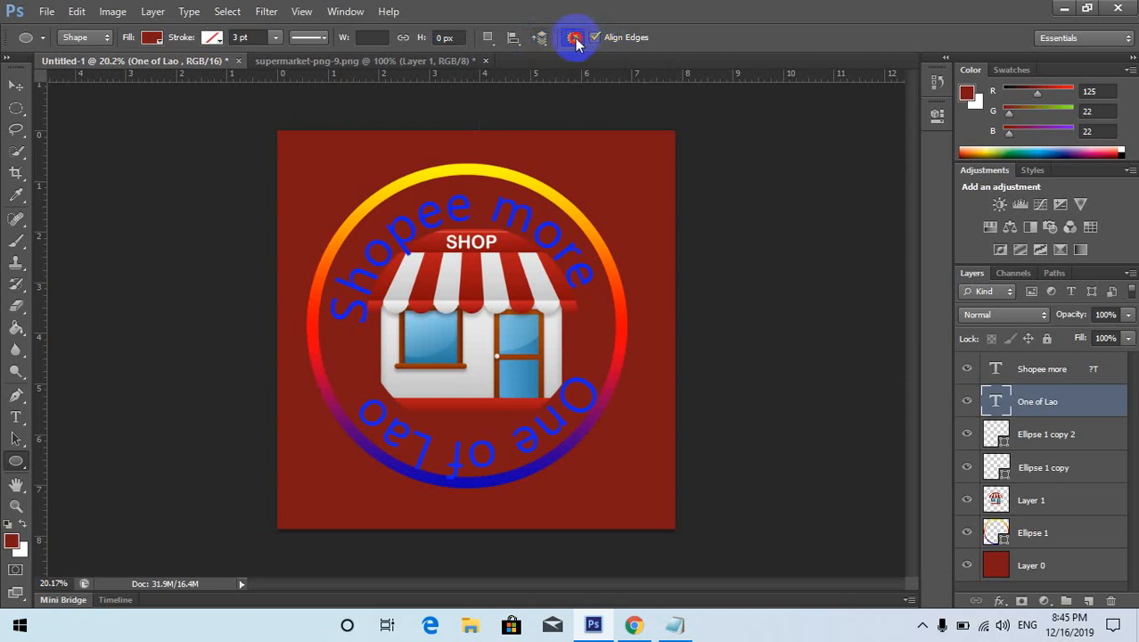
left_click(574, 39)
left_click(574, 39)
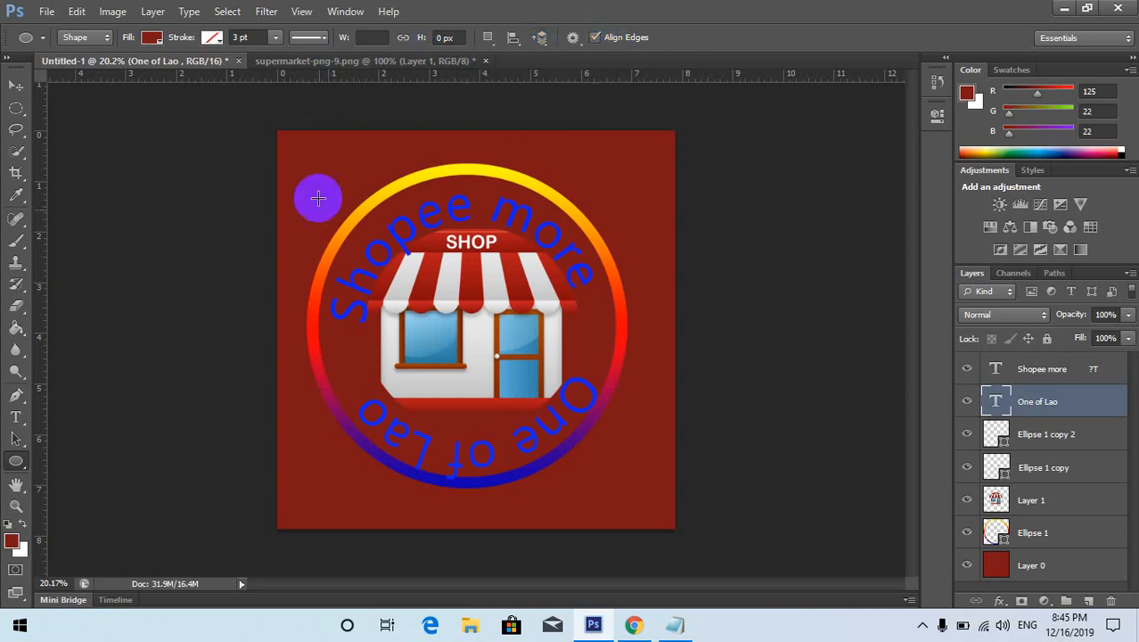
Draw a fleur-de-lis custom shape about 238 by 263 px between the shop window and the ring, below the "S" of "Shopee more".
left_click(16, 465)
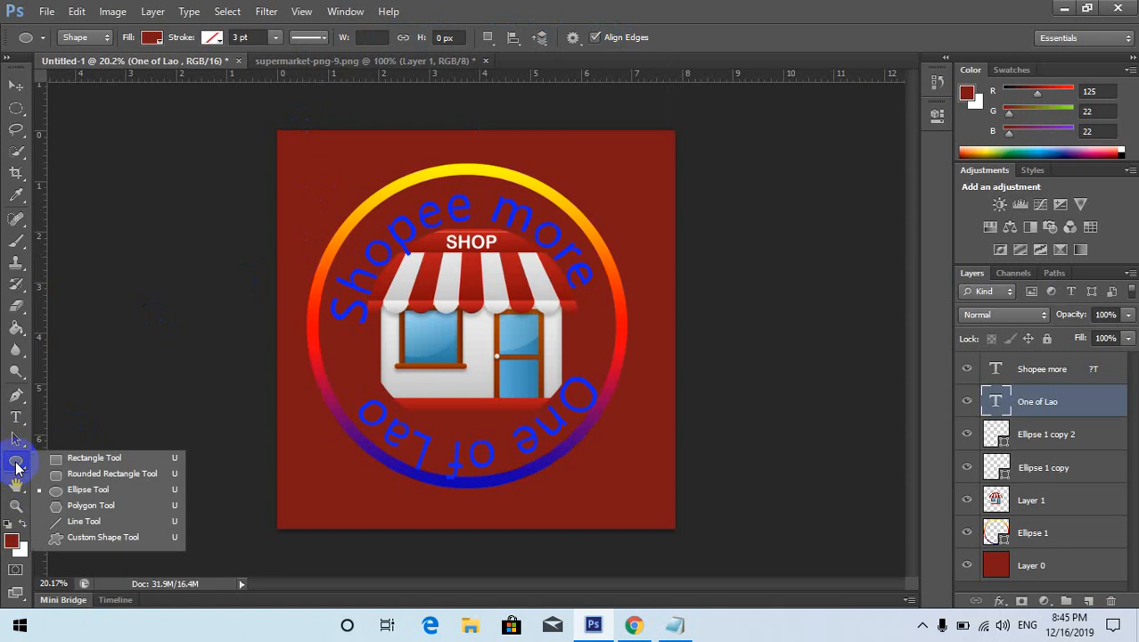
left_click(80, 538)
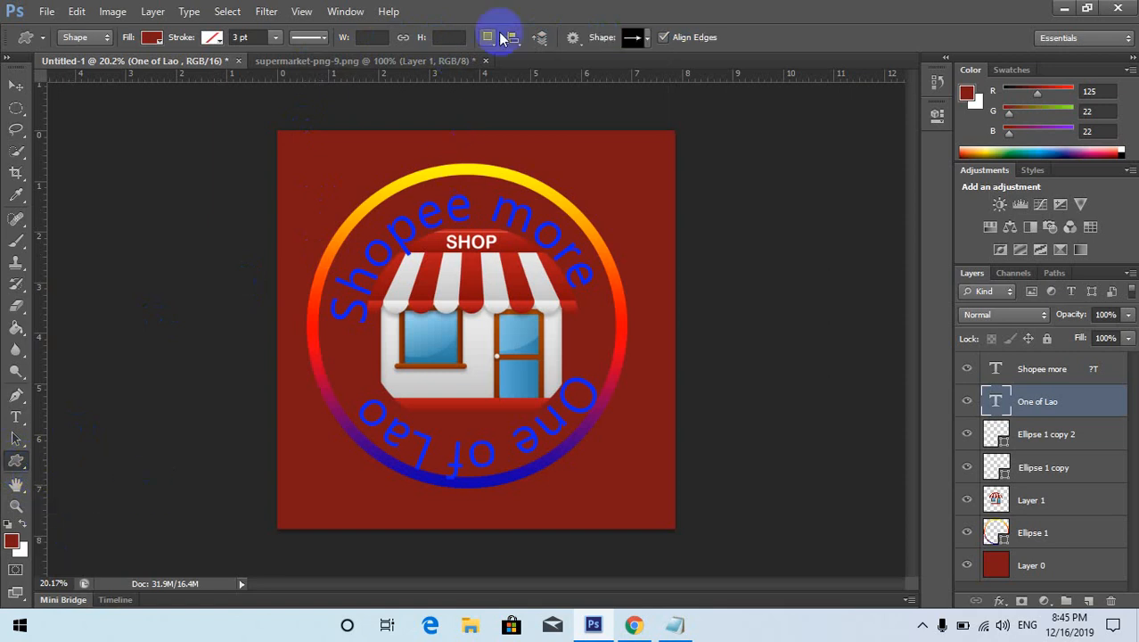
left_click(650, 41)
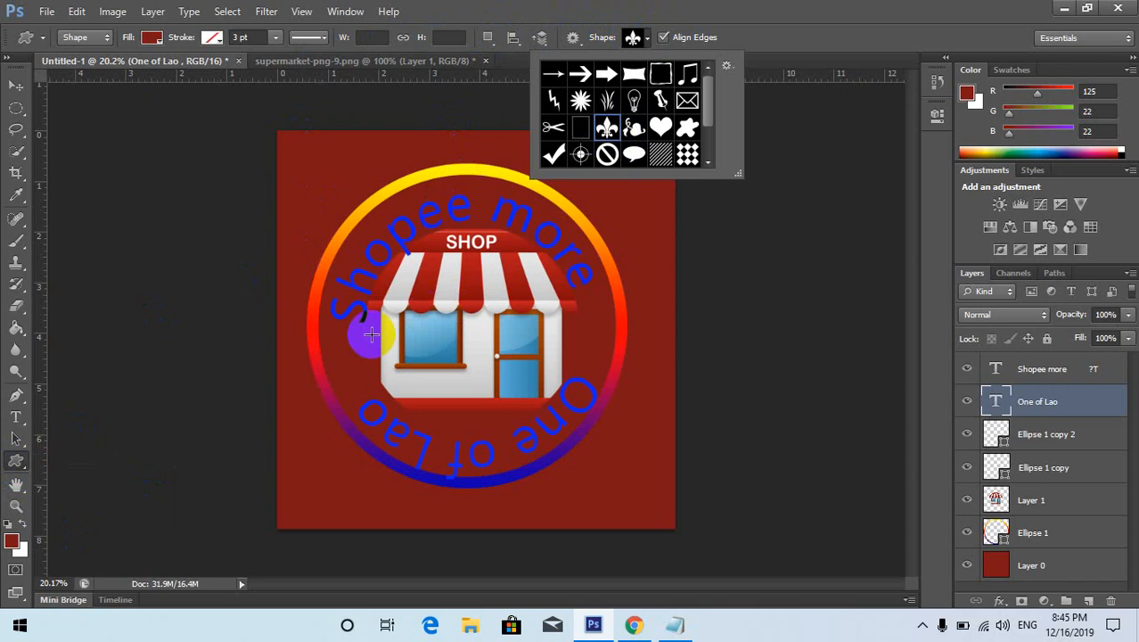
left_click_drag(326, 332, 363, 374)
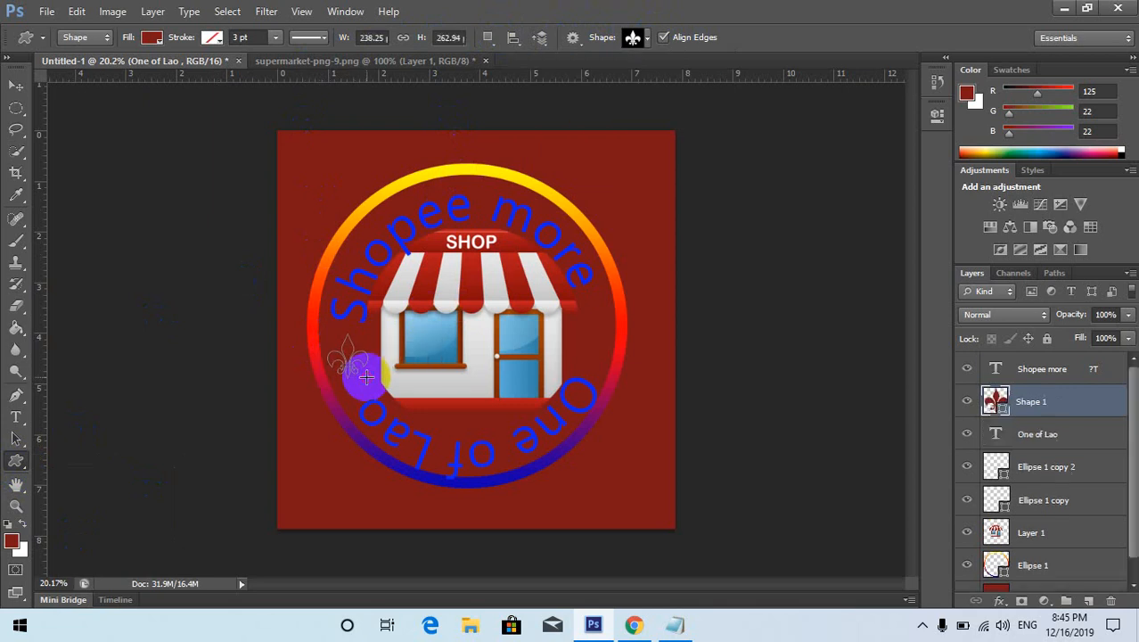
Draw a registered trademark custom shape about 179 by 214 px between the shop door and the ring.
left_click(650, 41)
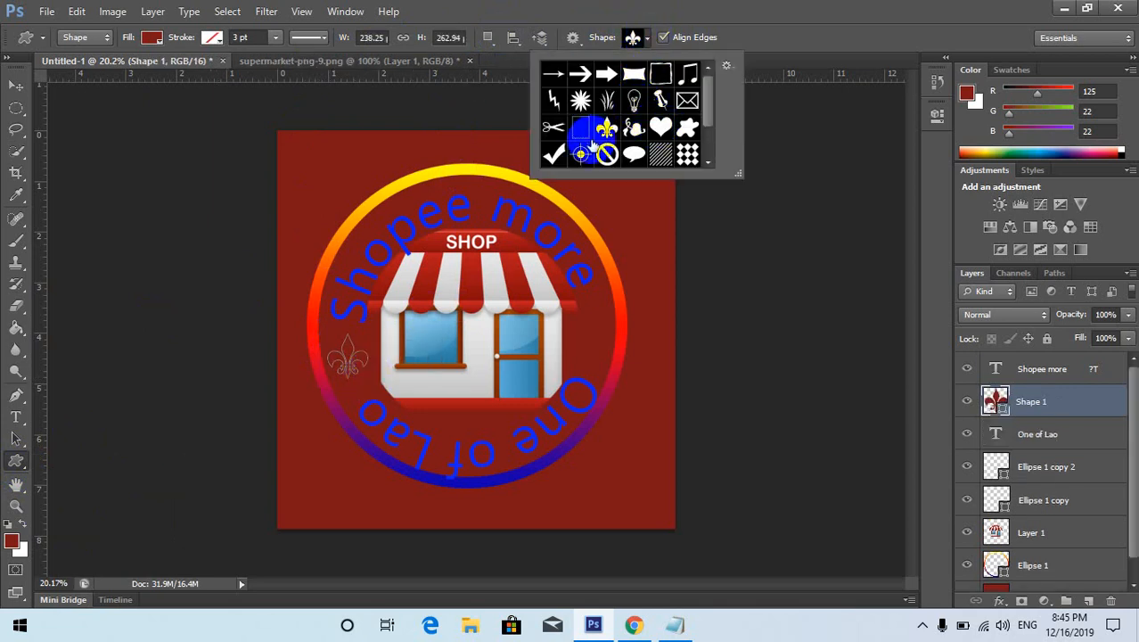
scroll(590, 149, "down", 2)
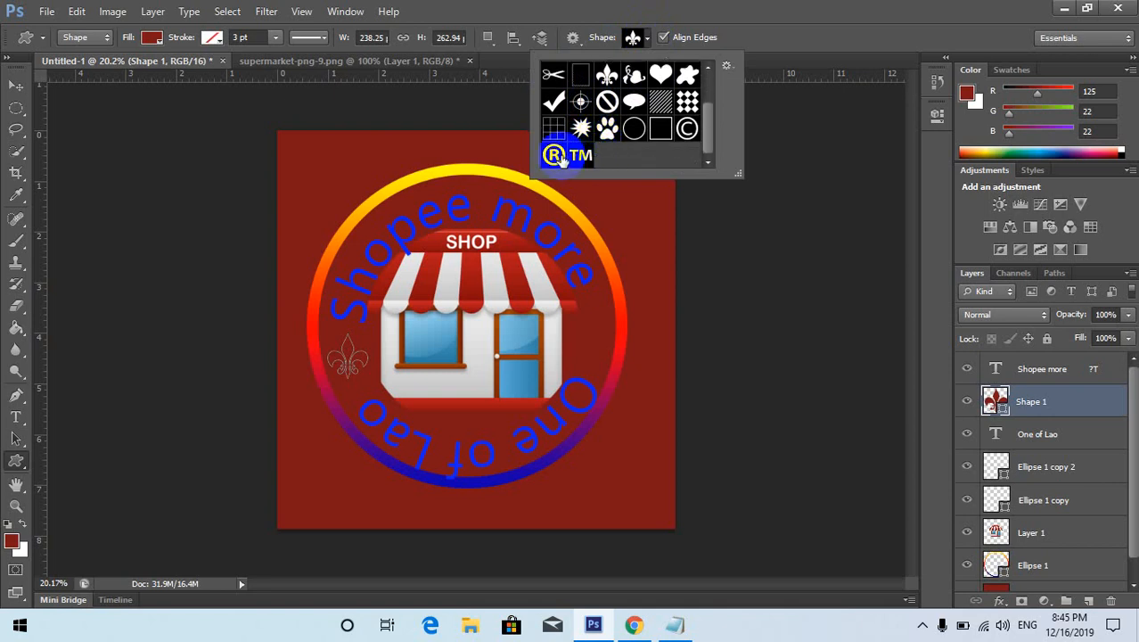
left_click(555, 156)
left_click_drag(585, 311, 606, 342)
left_click(595, 338)
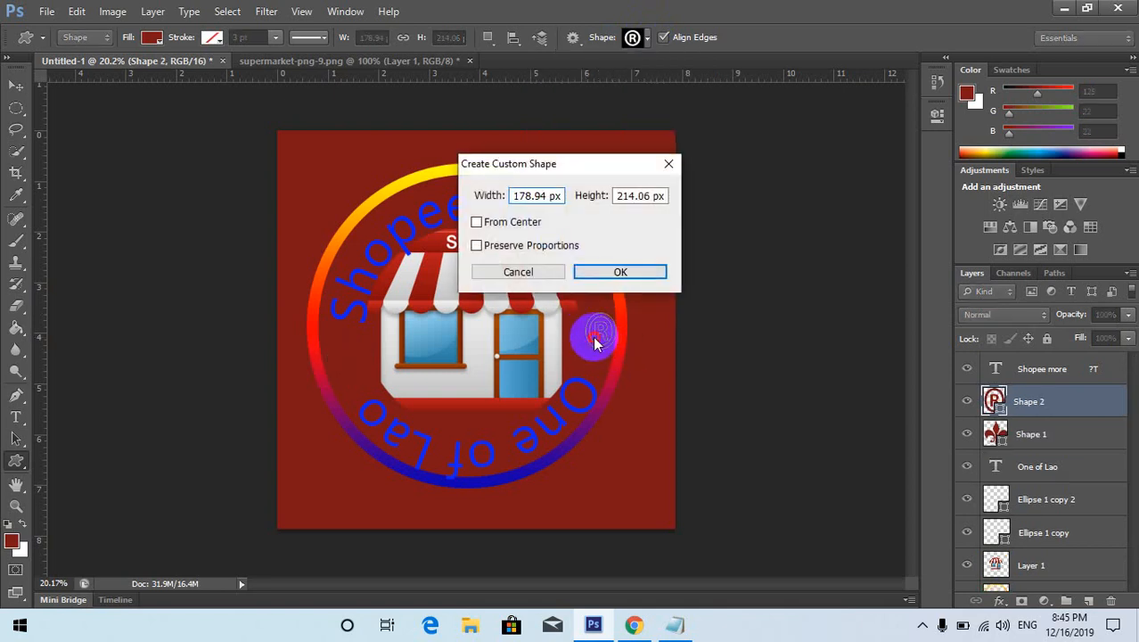
left_click(667, 164)
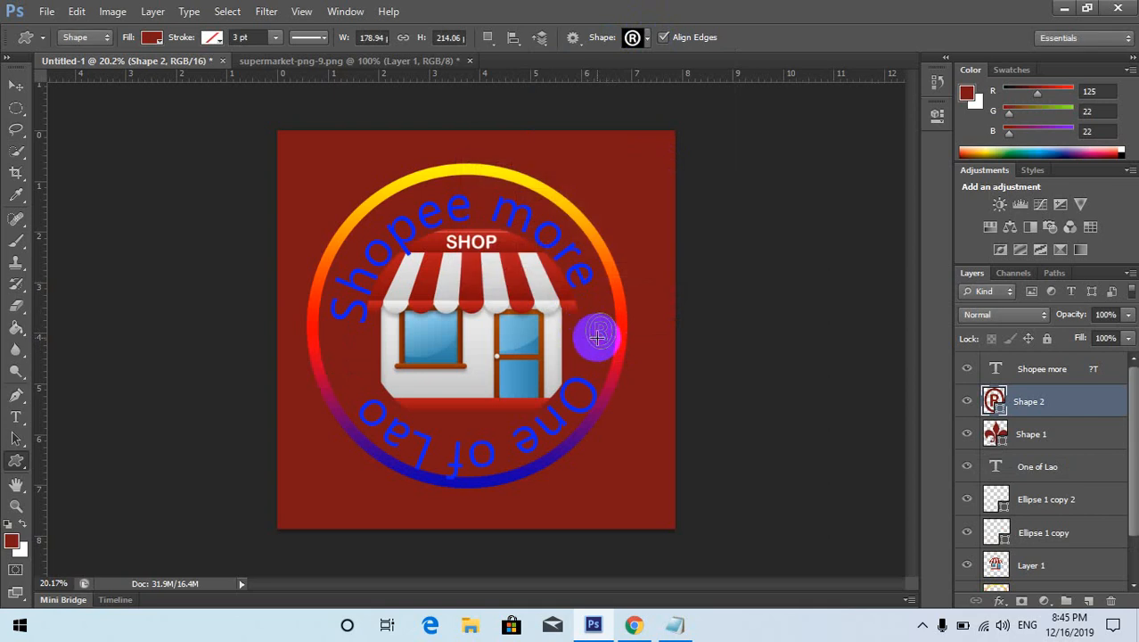
left_click_drag(597, 336, 590, 333)
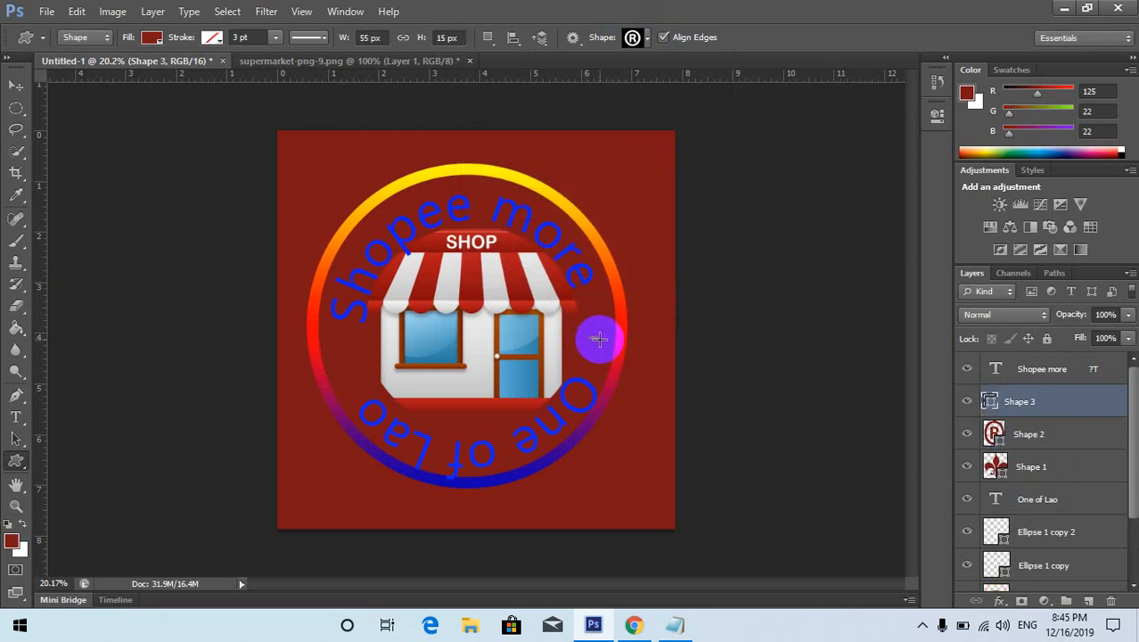
left_click(1110, 604)
left_click(537, 237)
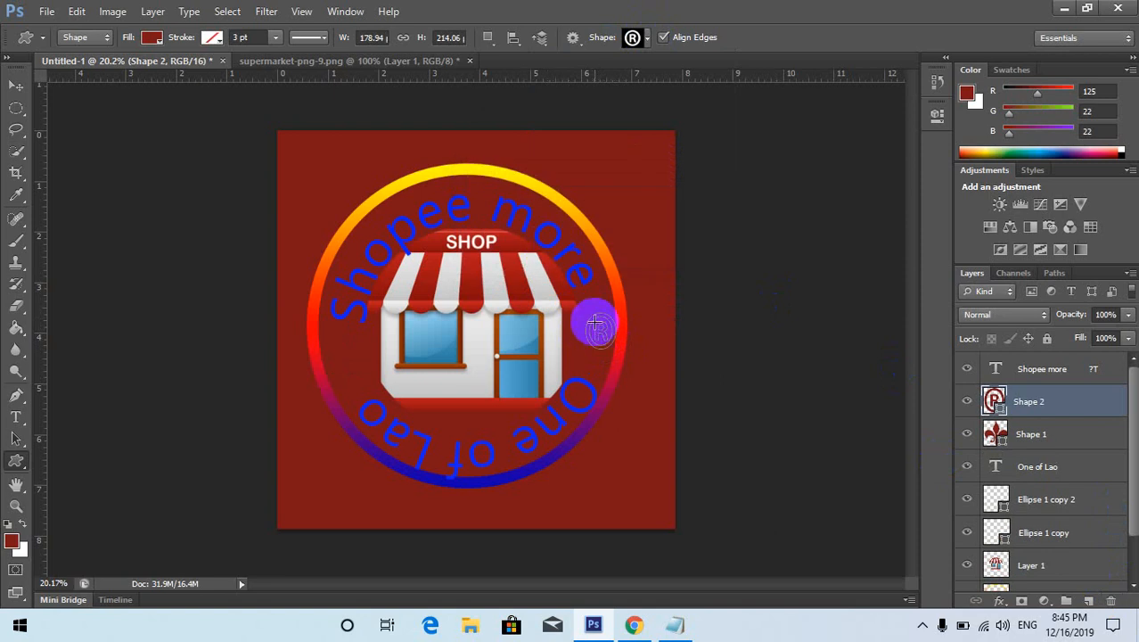
With the registered trademark shape layer selected, set the foreground colour to violet-blue 4809fb.
left_click(1034, 434)
left_click(1033, 406)
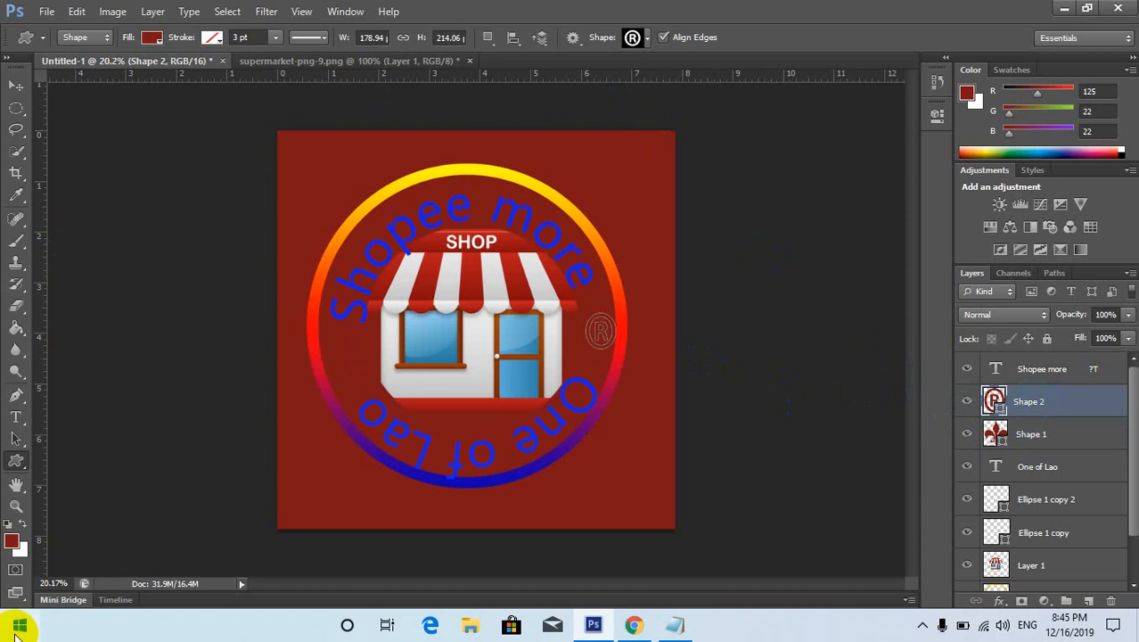
left_click(12, 544)
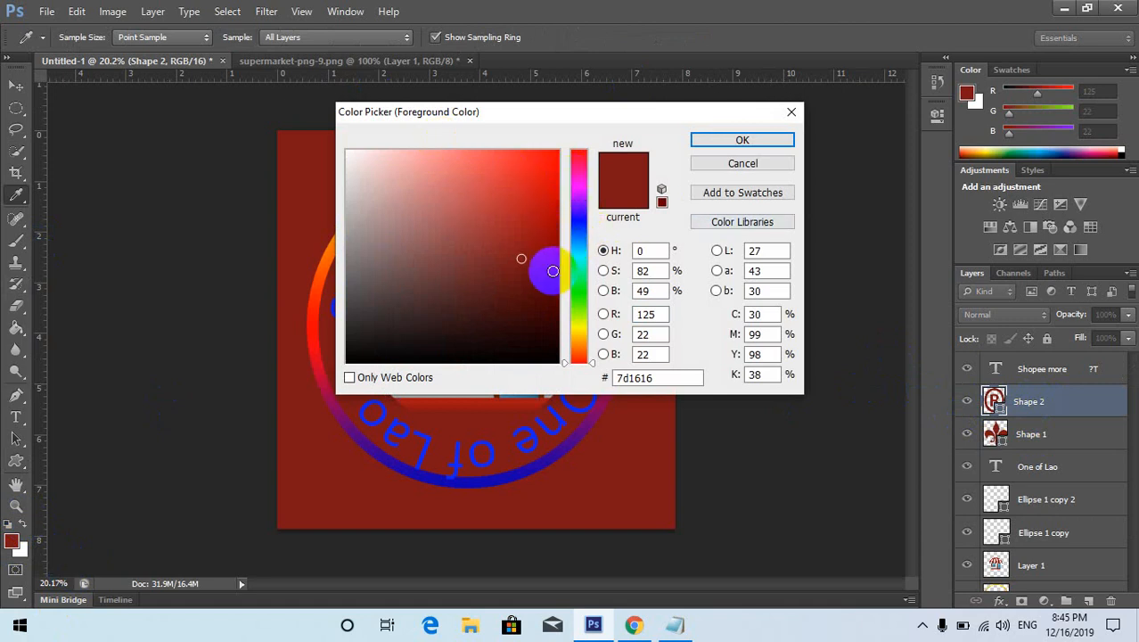
mouse_move(519, 259)
left_mouse_down()
mouse_move(402, 224)
mouse_move(367, 151)
mouse_move(357, 158)
left_mouse_up()
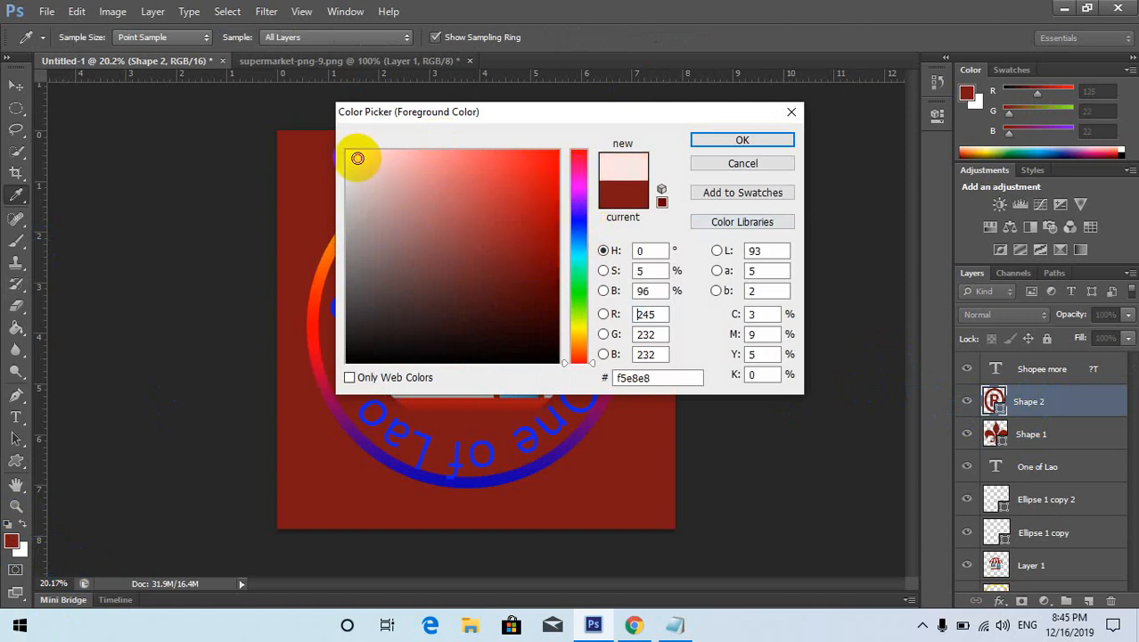
left_click(573, 184)
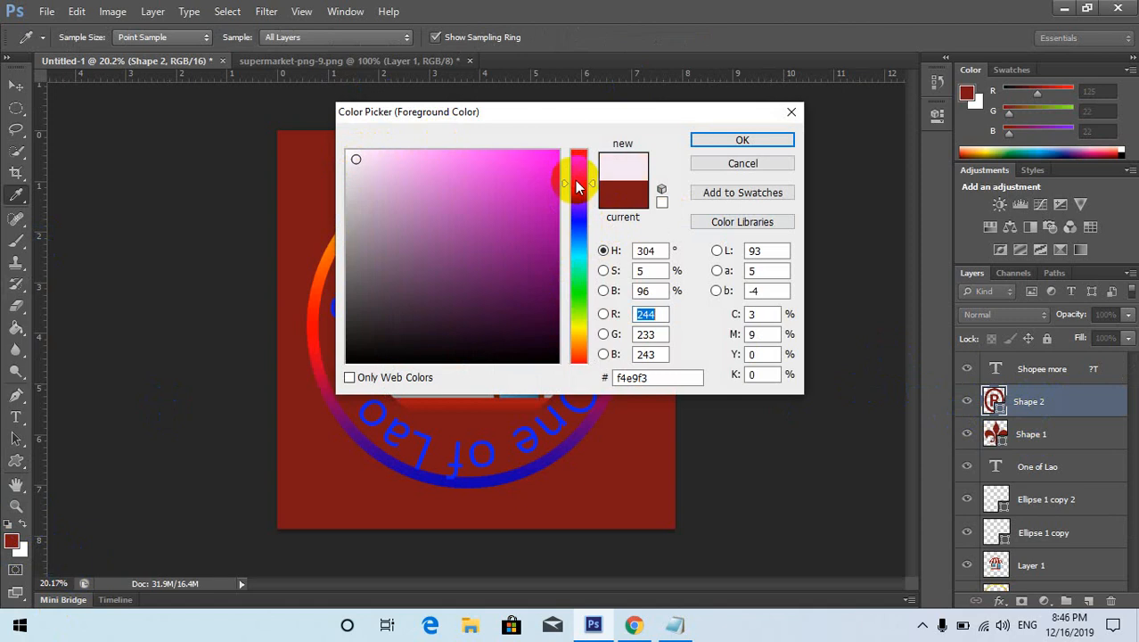
left_click_drag(578, 207, 578, 211)
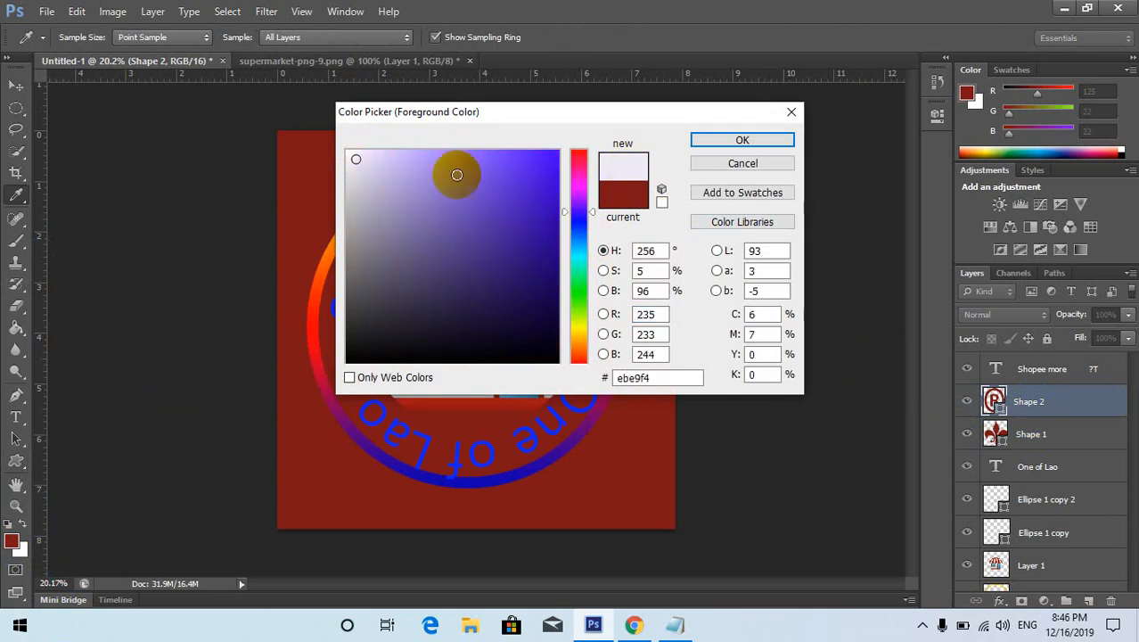
left_click_drag(543, 164, 613, 145)
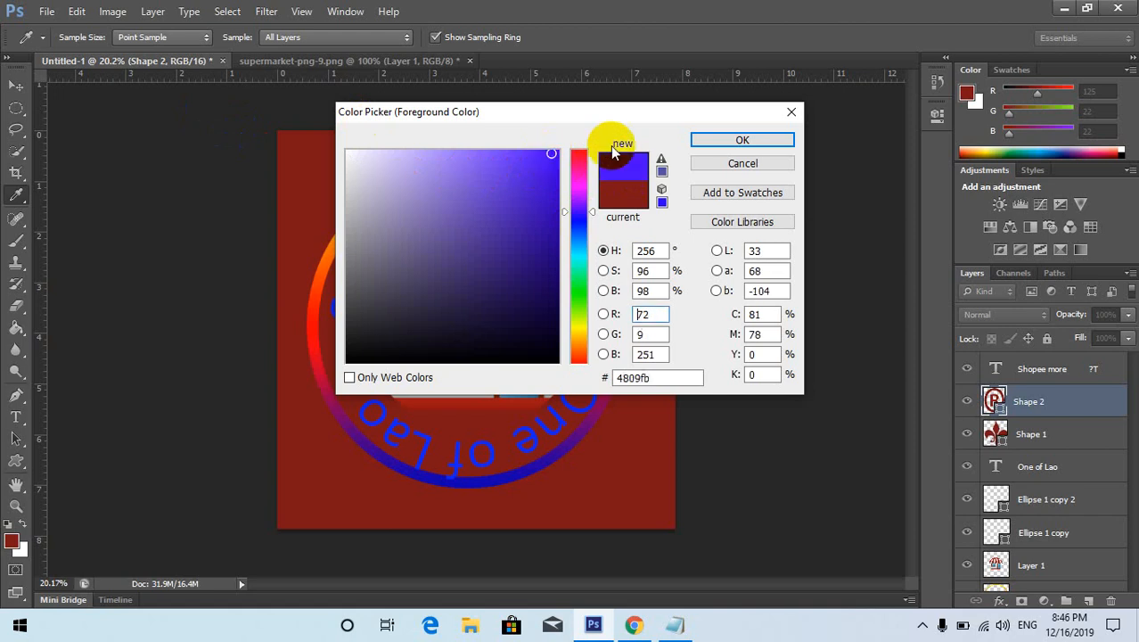
left_click(722, 139)
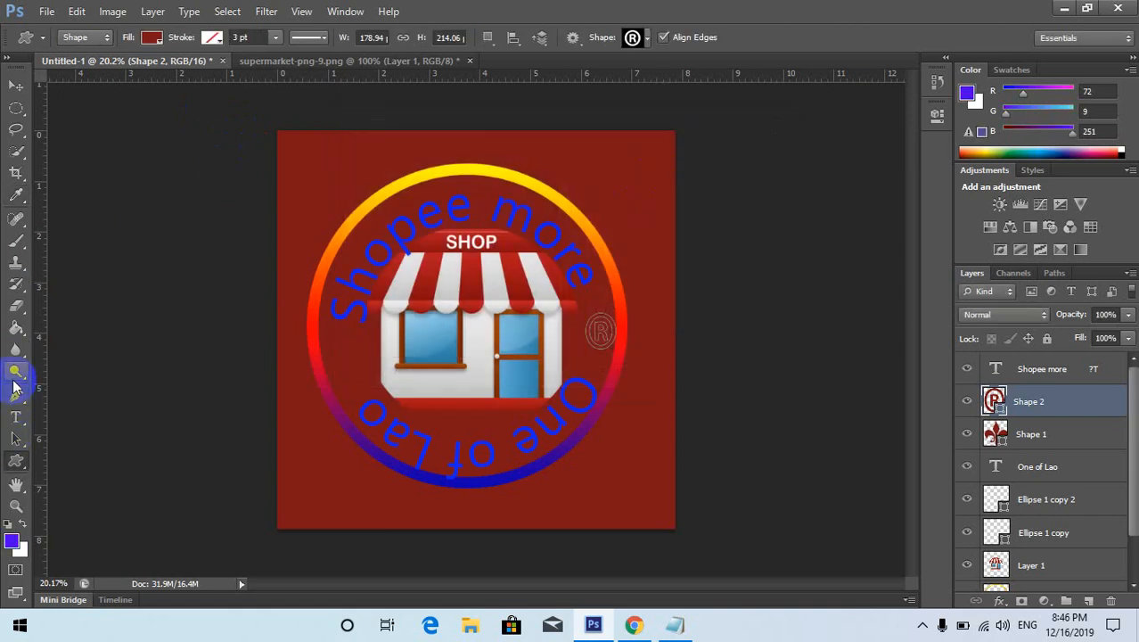
Try a Paint Bucket fill over the fleur-de-lis while Shape 2 is selected, accepting rasterization of that layer.
left_click(17, 329)
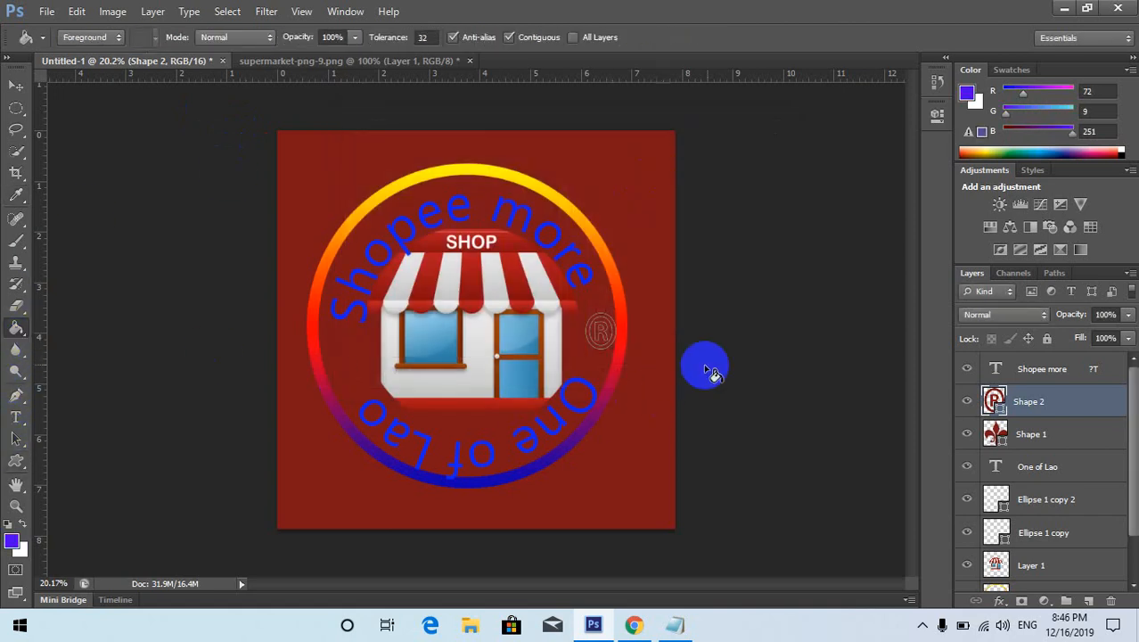
left_click(339, 352)
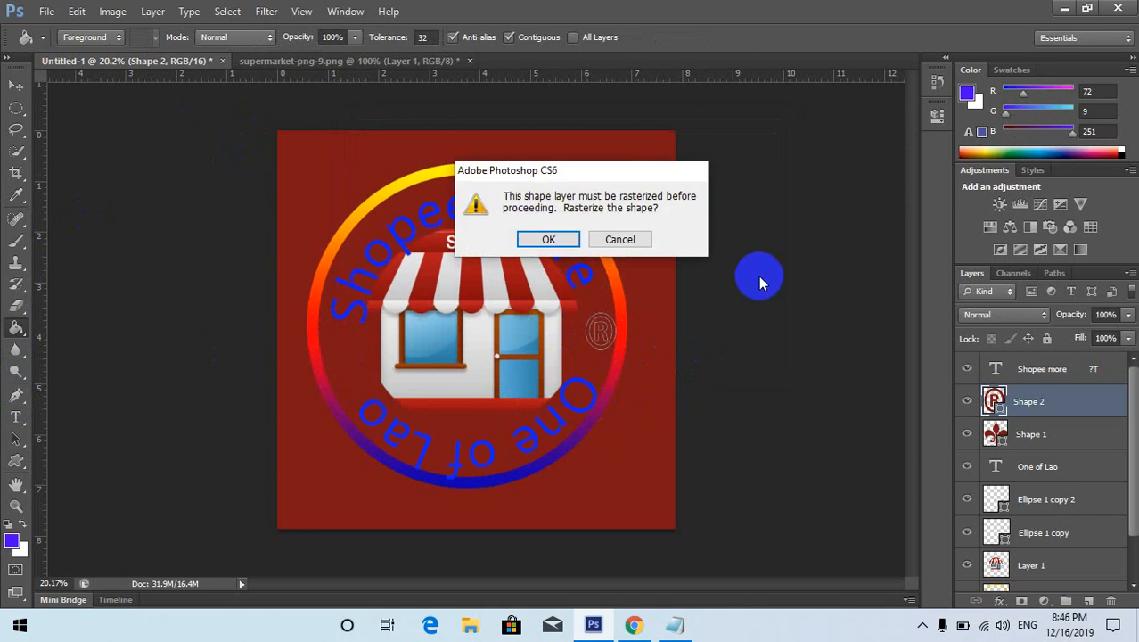
left_click(546, 236)
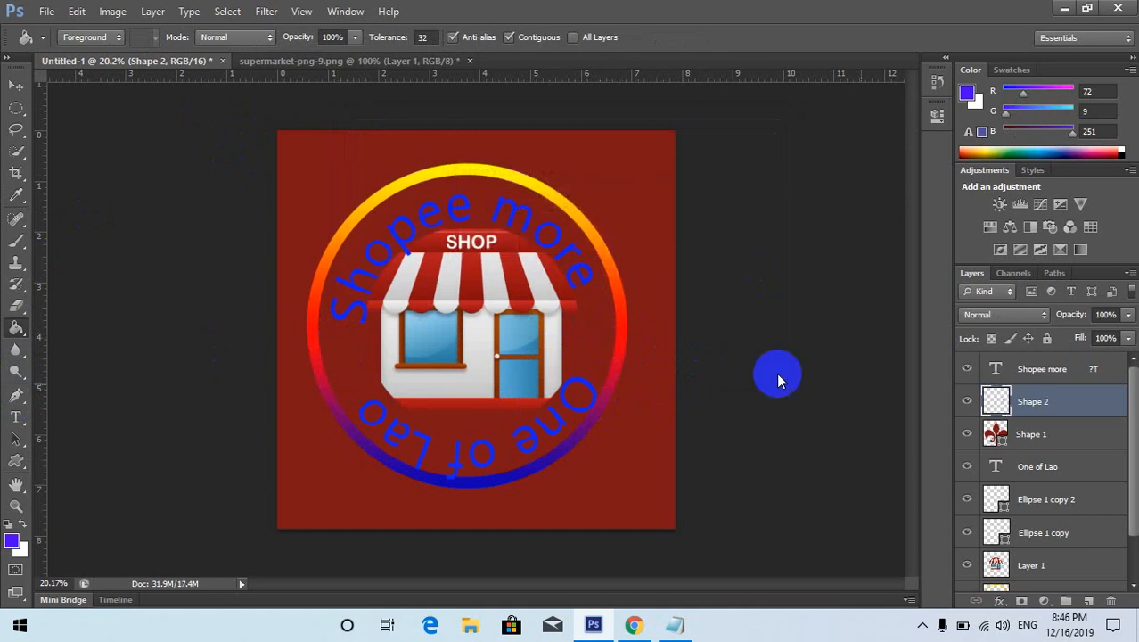
Set the foreground colour to 4304f9 and shift the fleur-de-lis on Shape 1 slightly closer to the ring.
left_click(1043, 435)
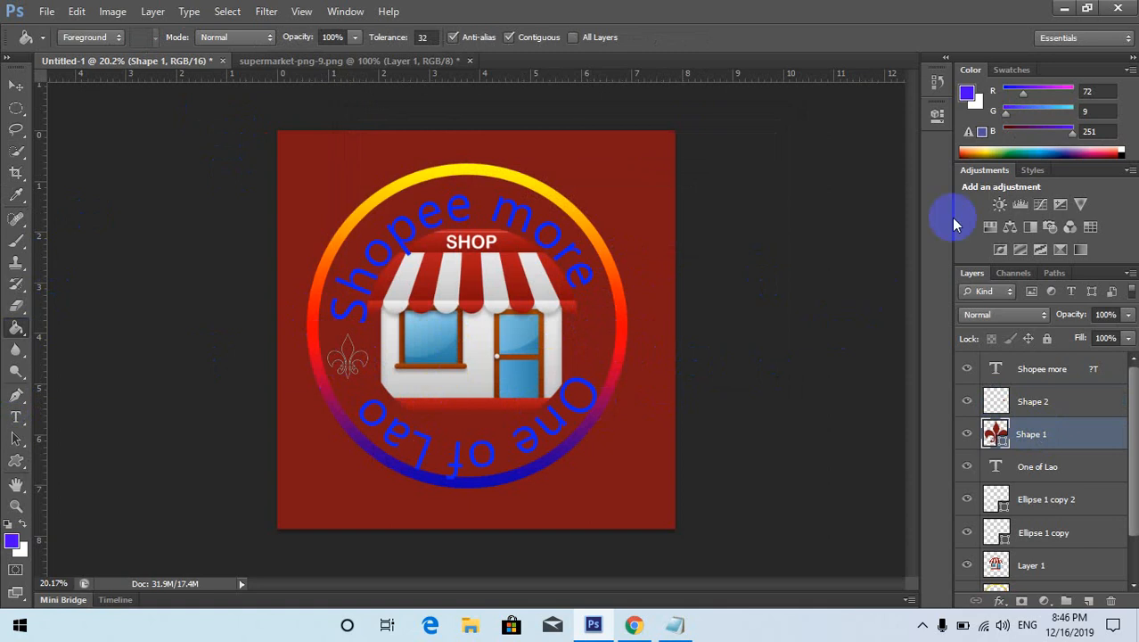
left_click(15, 86)
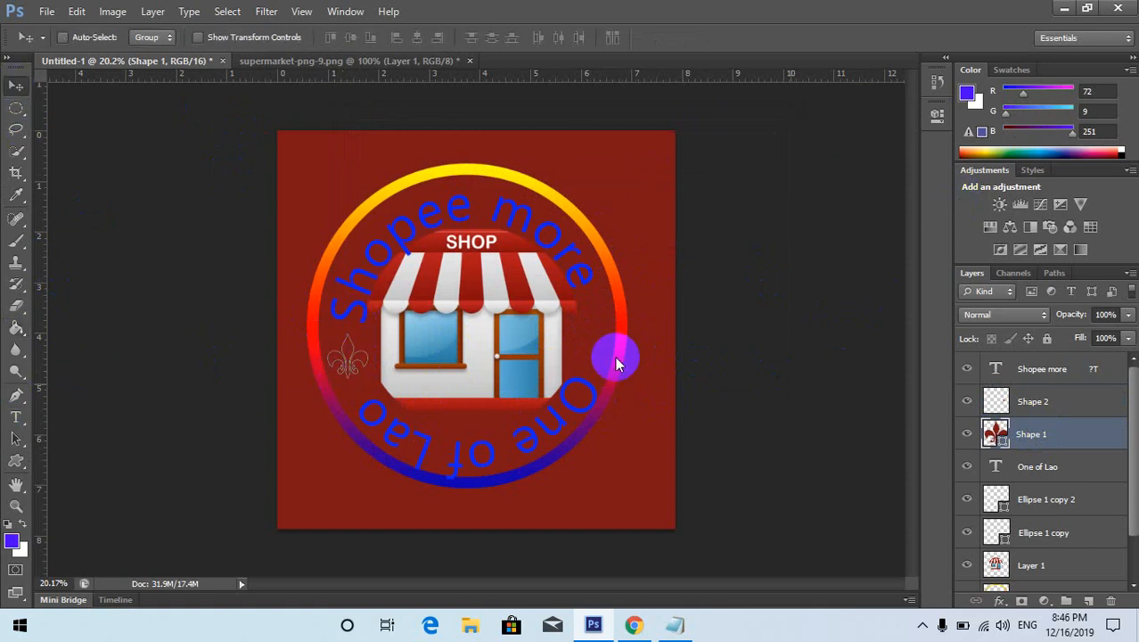
left_click(968, 98)
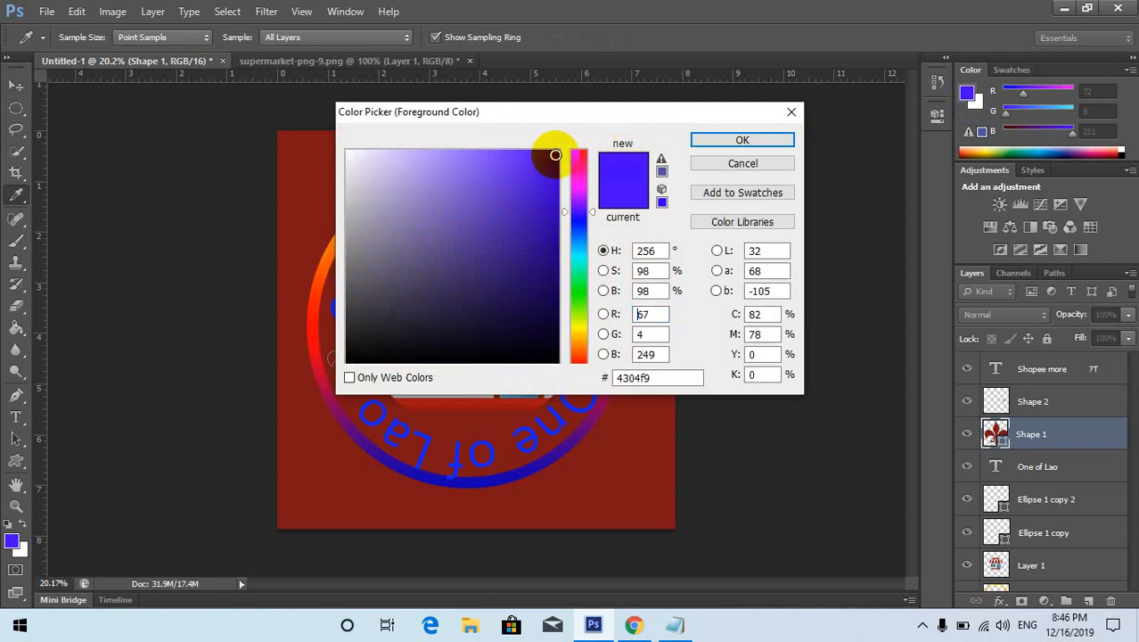
left_click(740, 139)
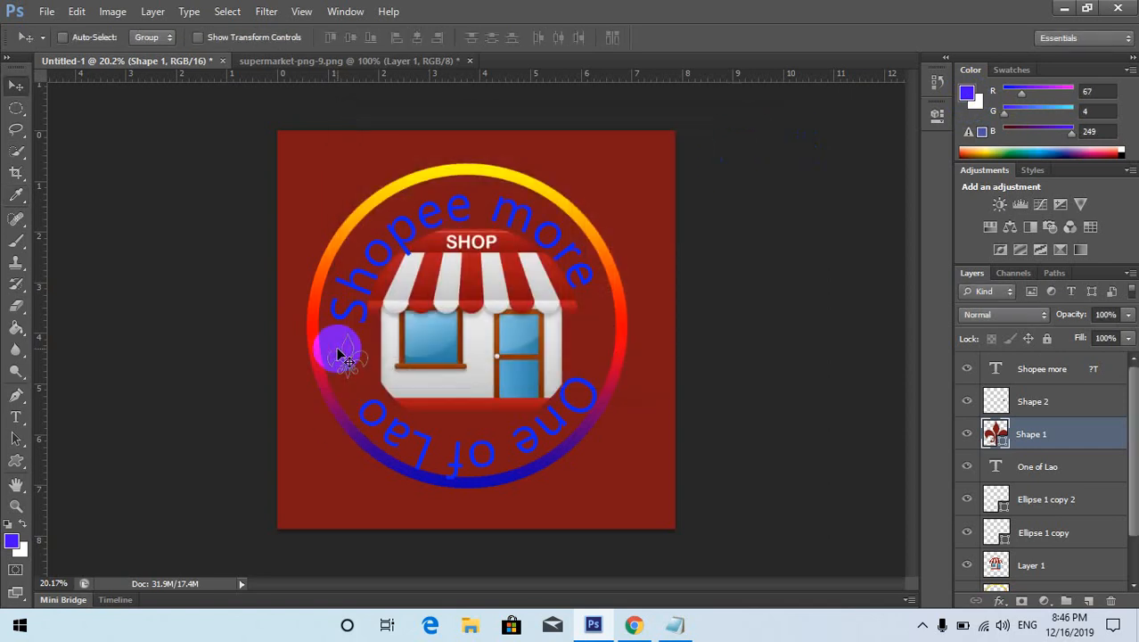
mouse_move(338, 361)
left_mouse_down()
mouse_move(326, 349)
mouse_move(332, 358)
left_mouse_up()
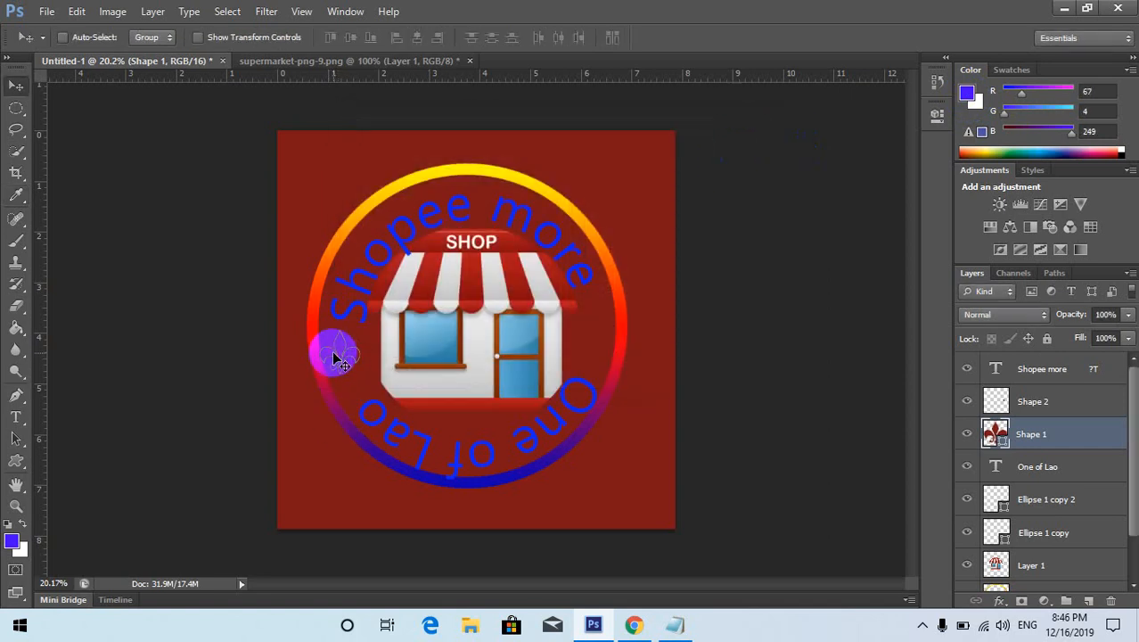
Recolour the fleur-de-lis shape's solid fill to a bright red.
left_click(995, 440)
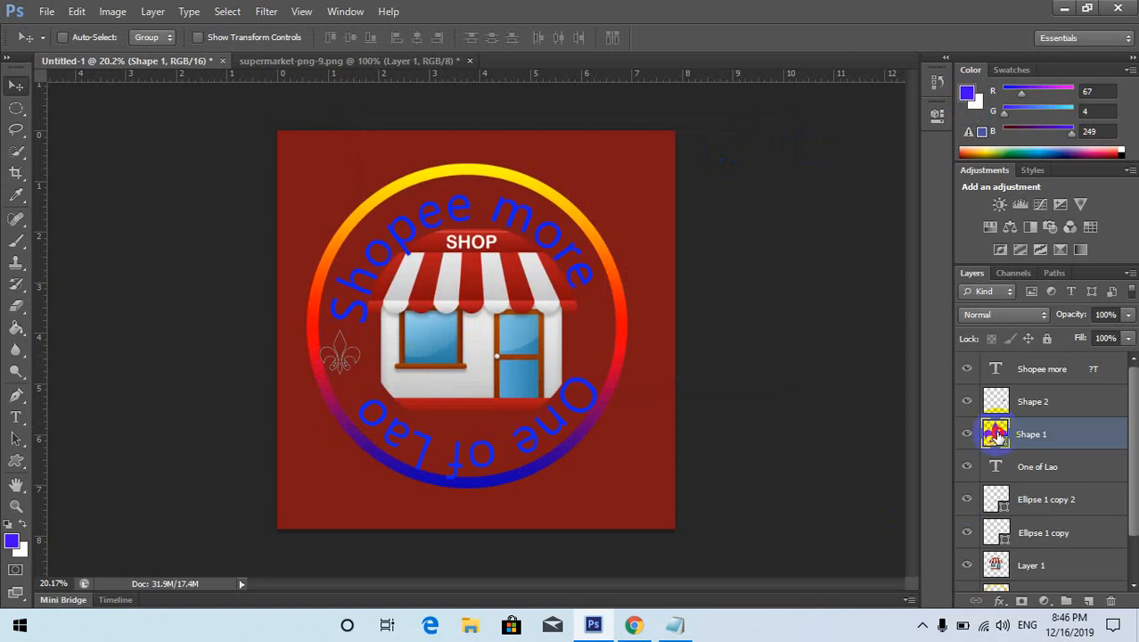
double_click(996, 436)
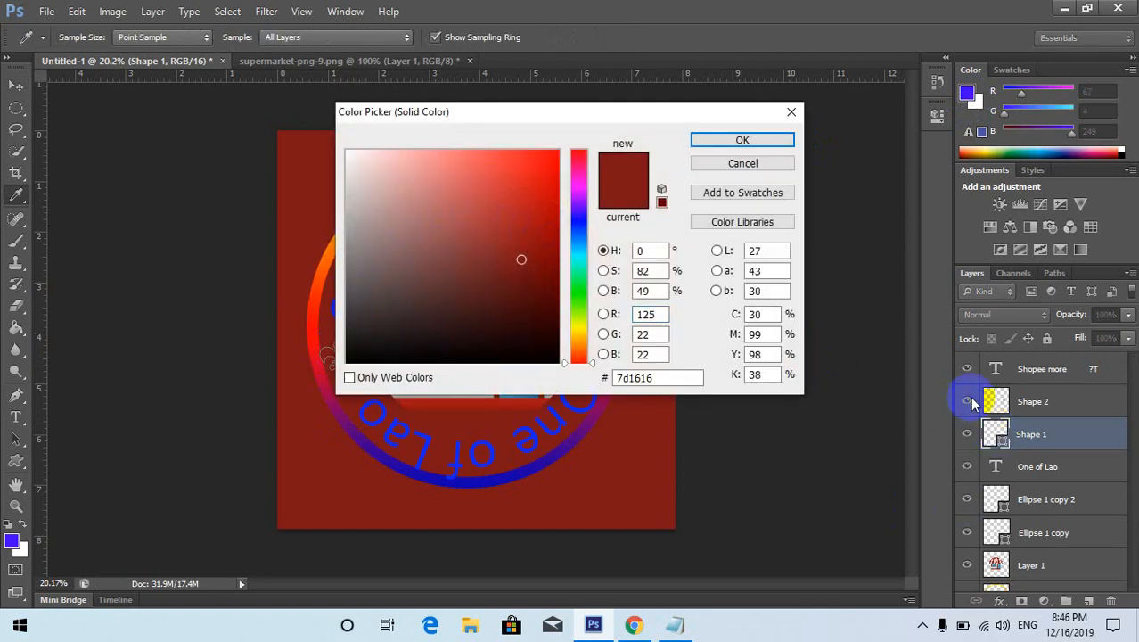
left_click(537, 215)
left_click_drag(544, 174, 547, 157)
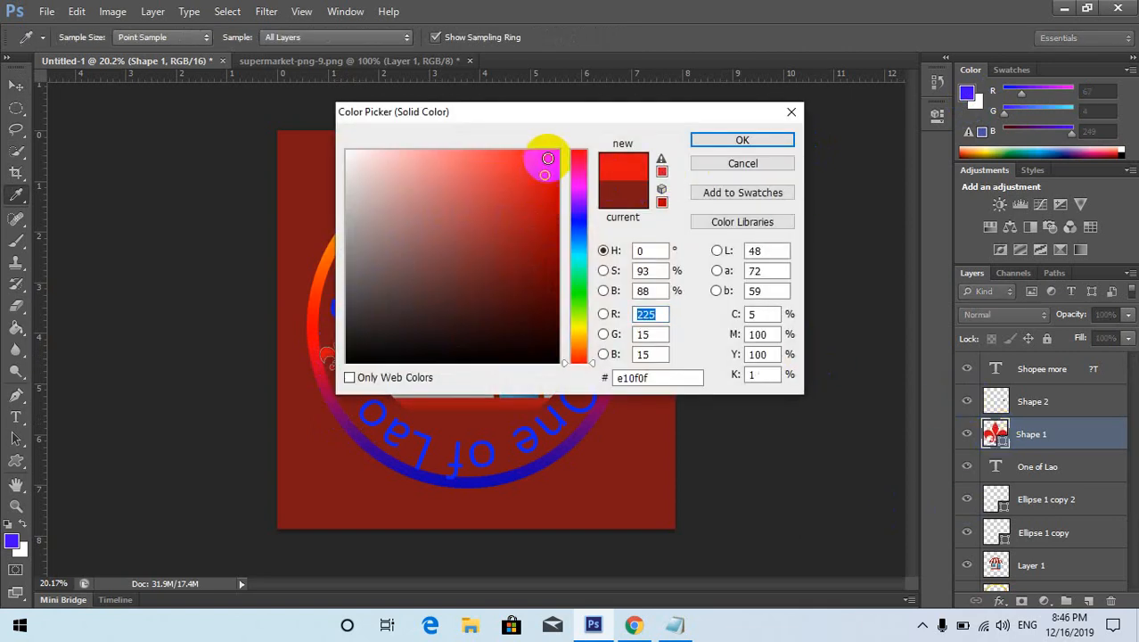
left_click(712, 142)
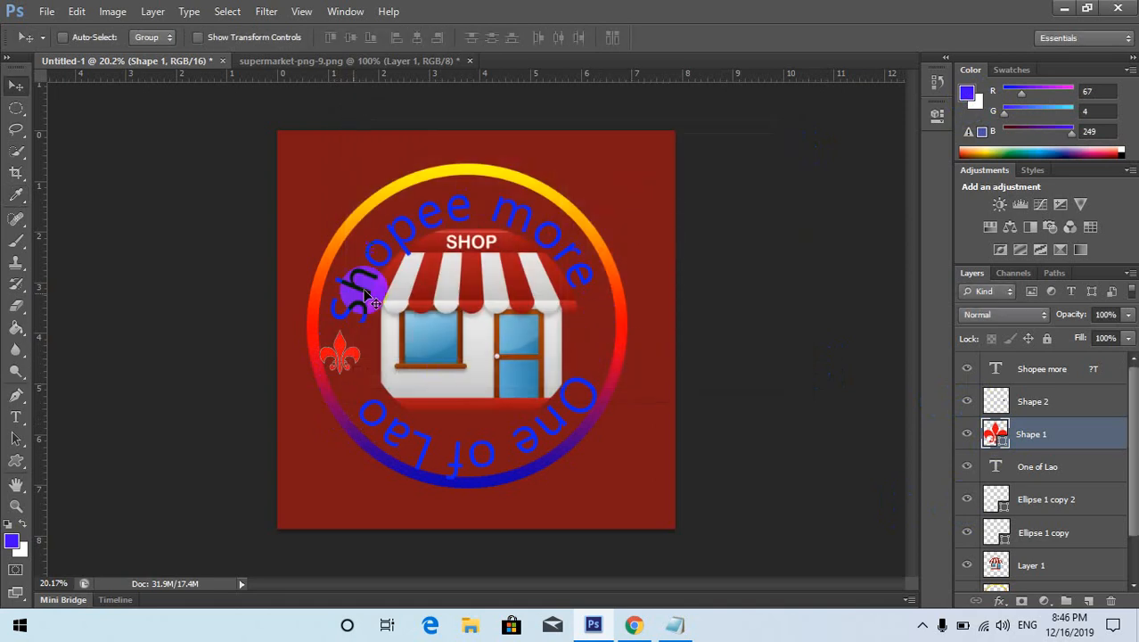
Duplicate the red fleur-de-lis and place the copy between the shop door and the ring.
left_click_drag(334, 351, 331, 351)
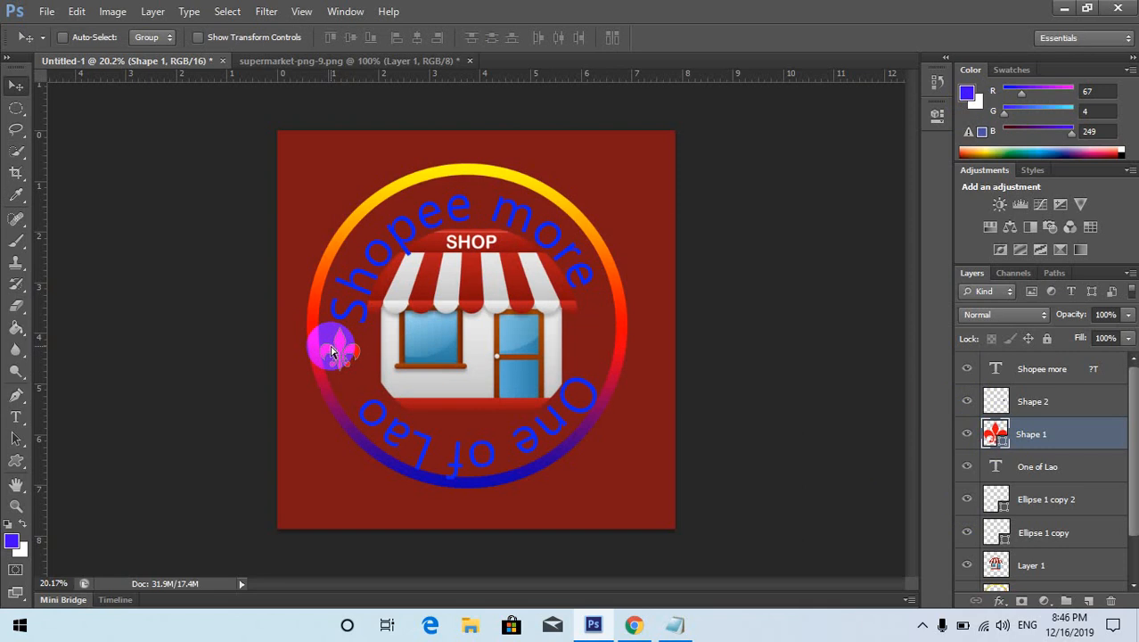
left_click_drag(342, 361, 596, 339)
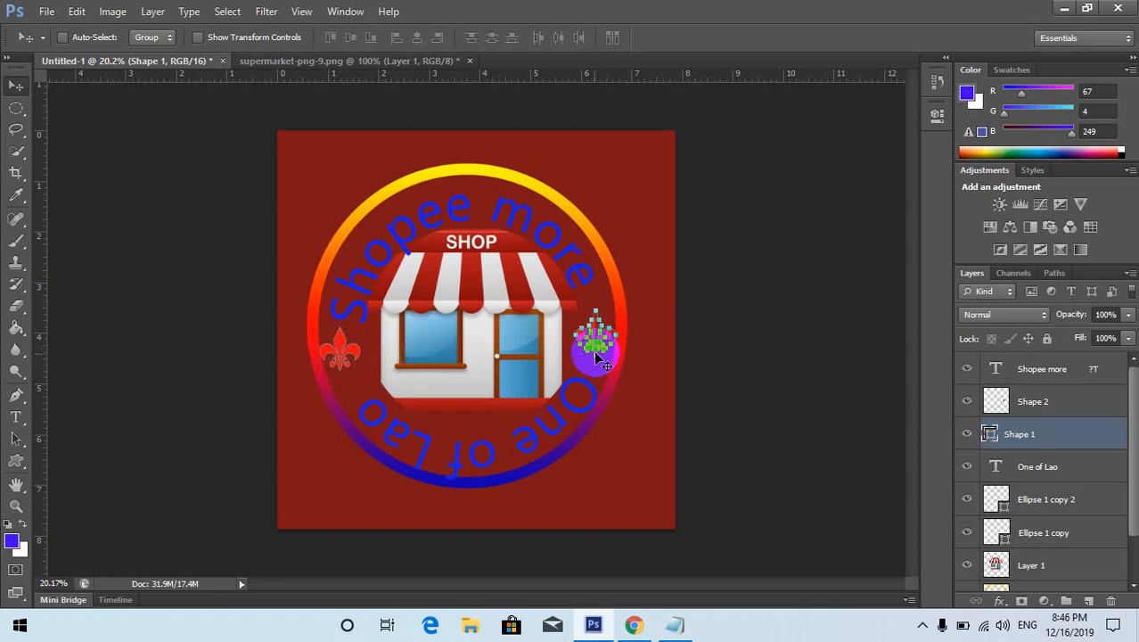
left_click_drag(594, 368, 597, 320)
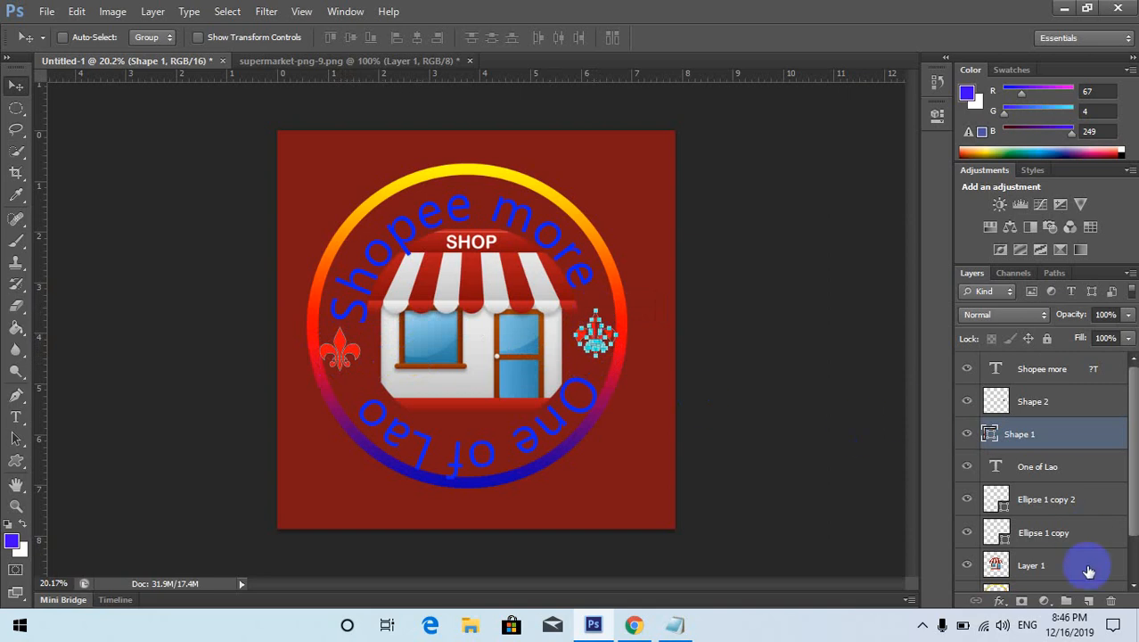
Delete the Shape 1 layer containing both red fleur-de-lis.
left_click(1111, 601)
left_click(535, 239)
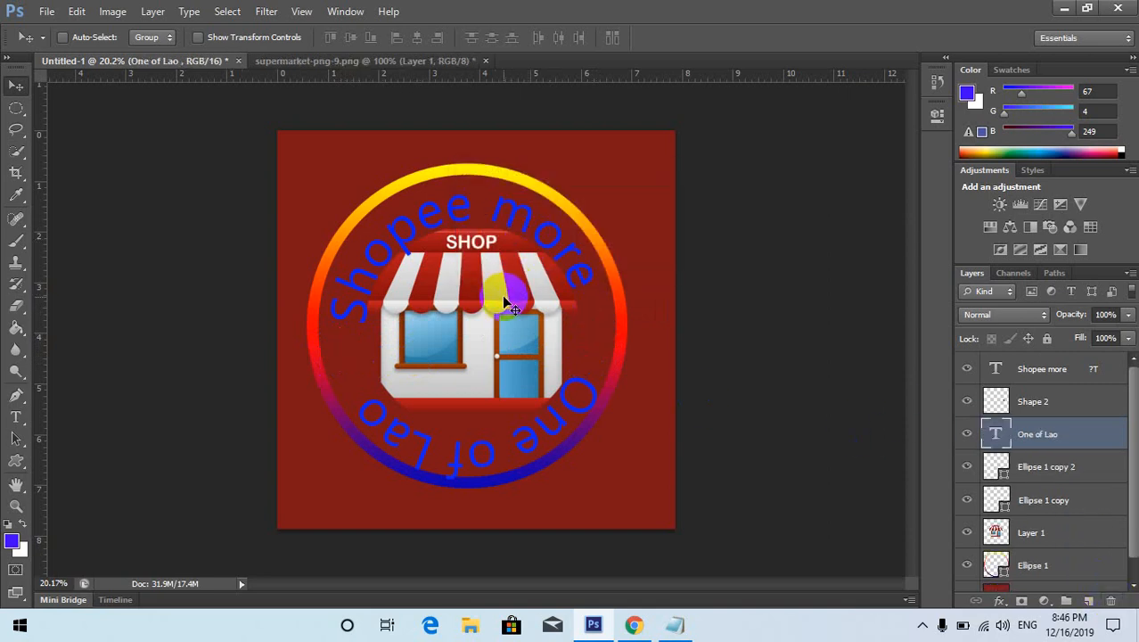
left_click(1060, 460)
left_click(1058, 445)
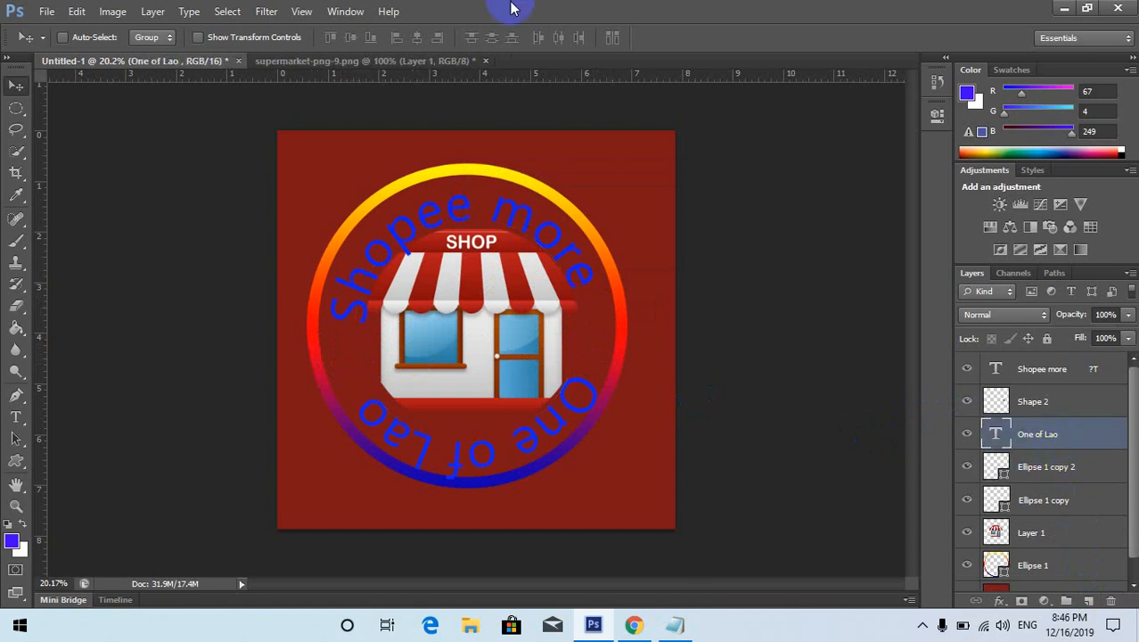
Draw a registered trademark custom shape about 169 × 140 px between the shop door and the ring.
left_click(16, 460)
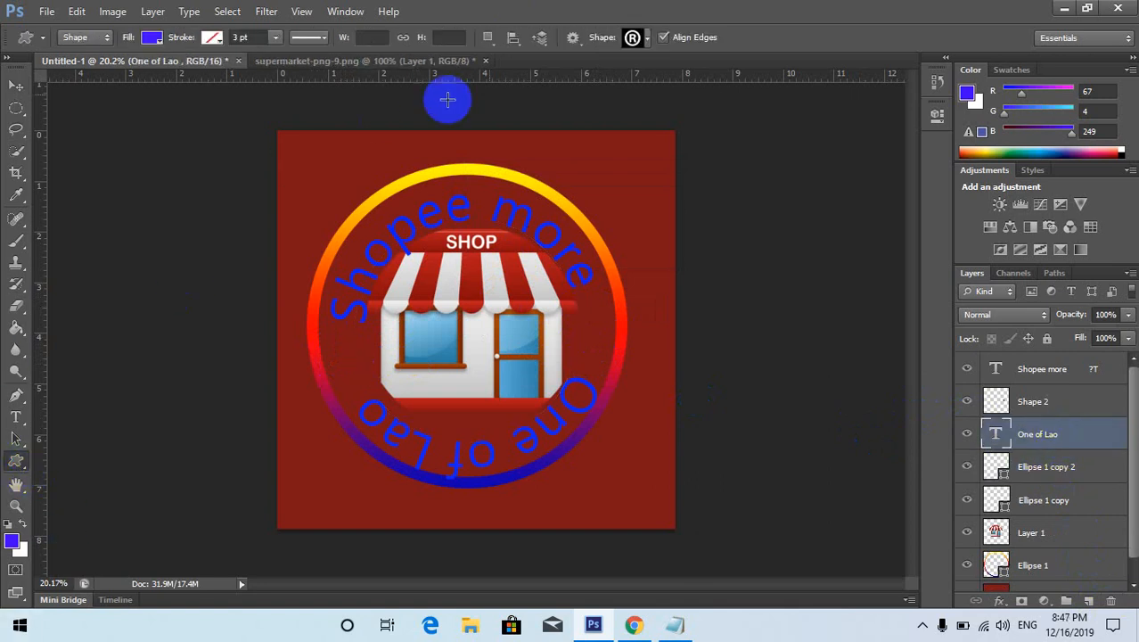
left_click(638, 41)
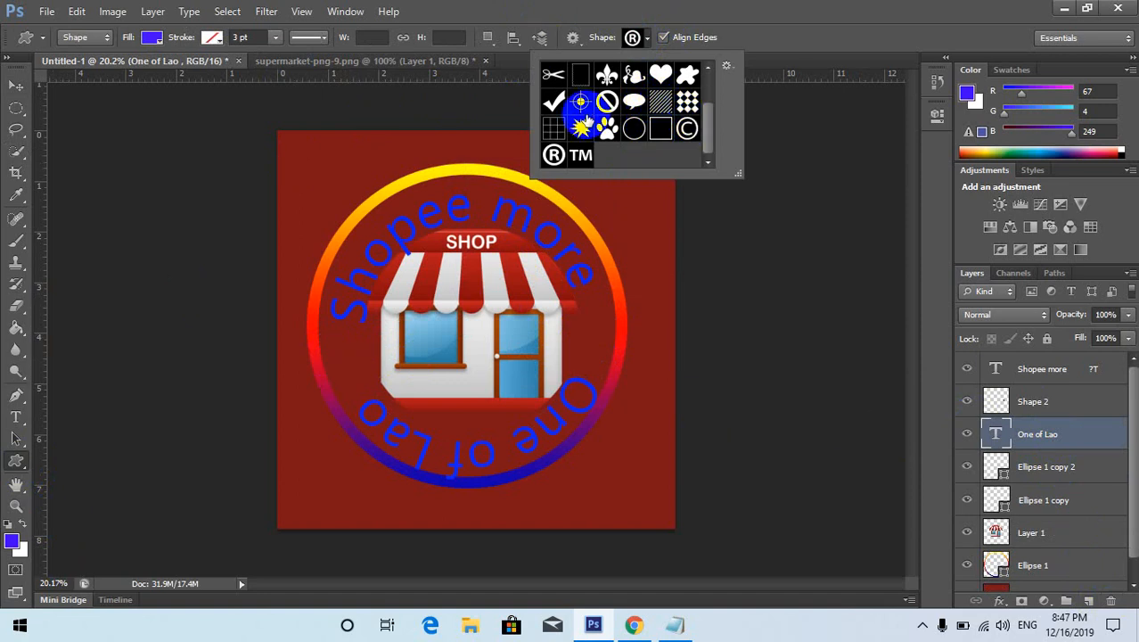
left_click(554, 155)
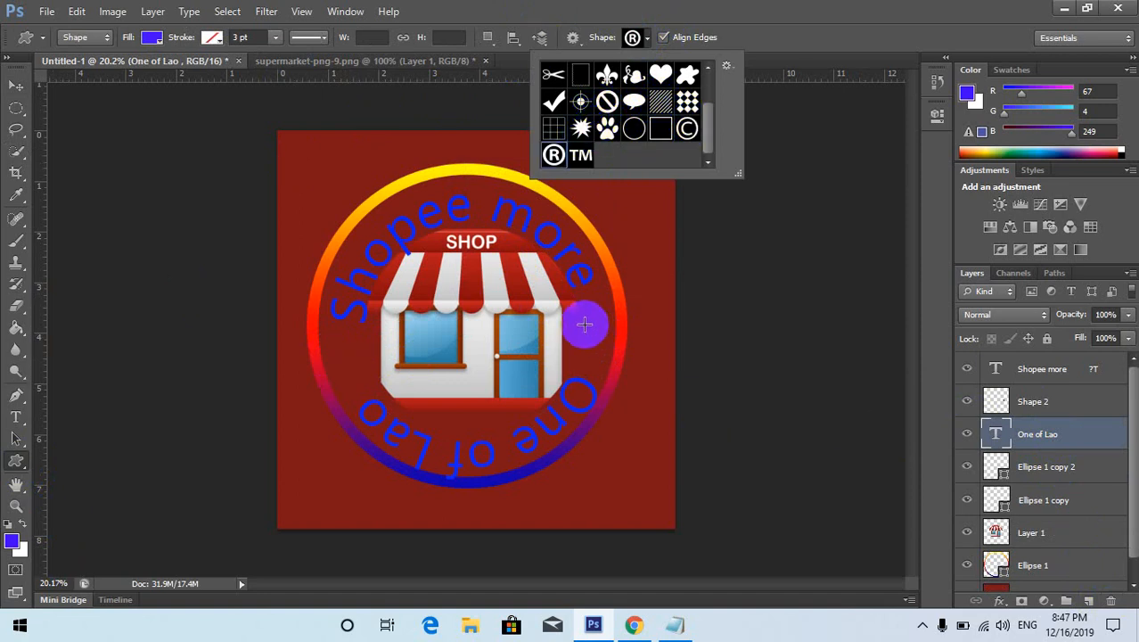
left_click_drag(584, 324, 612, 345)
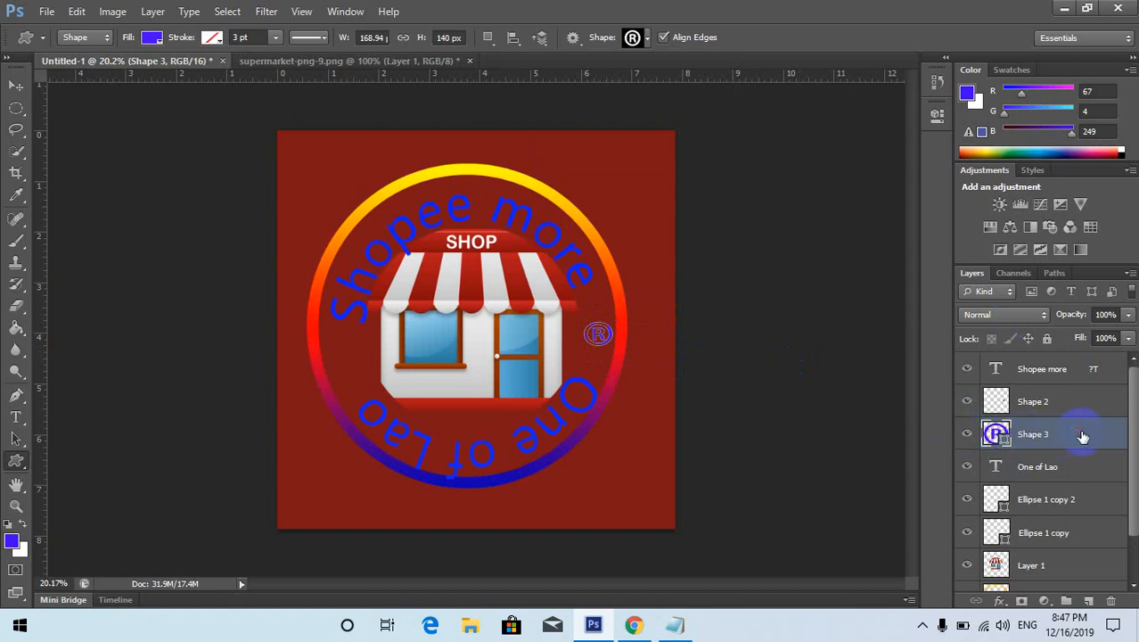
Set the foreground colour to 4c11f8, leaving the registered trademark shape's layer style at its defaults.
double_click(995, 433)
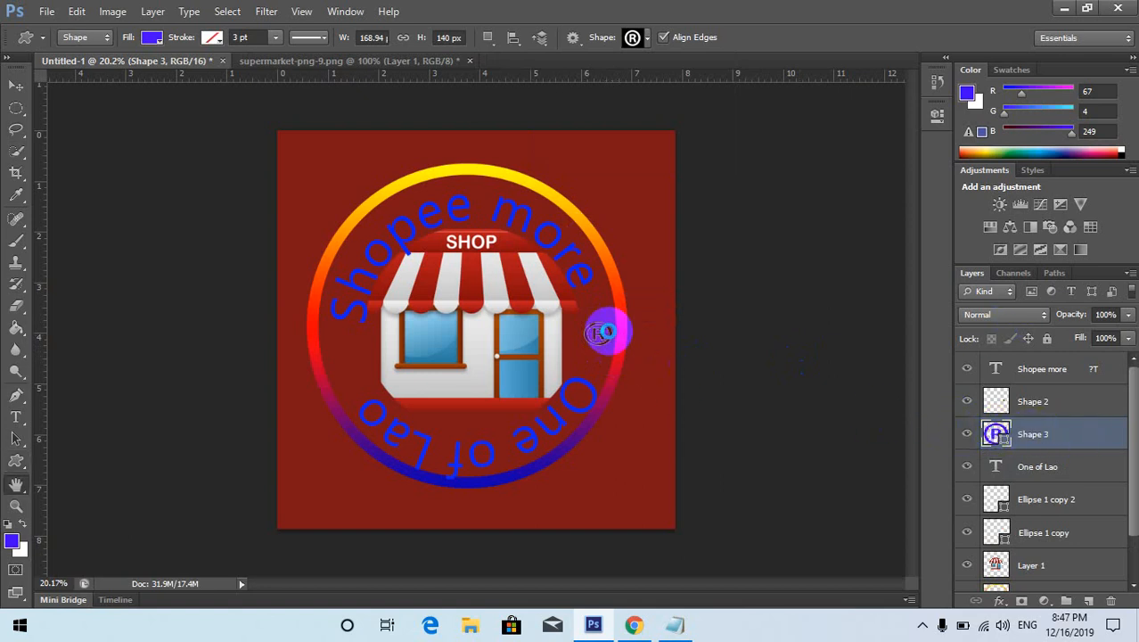
left_click(1036, 187)
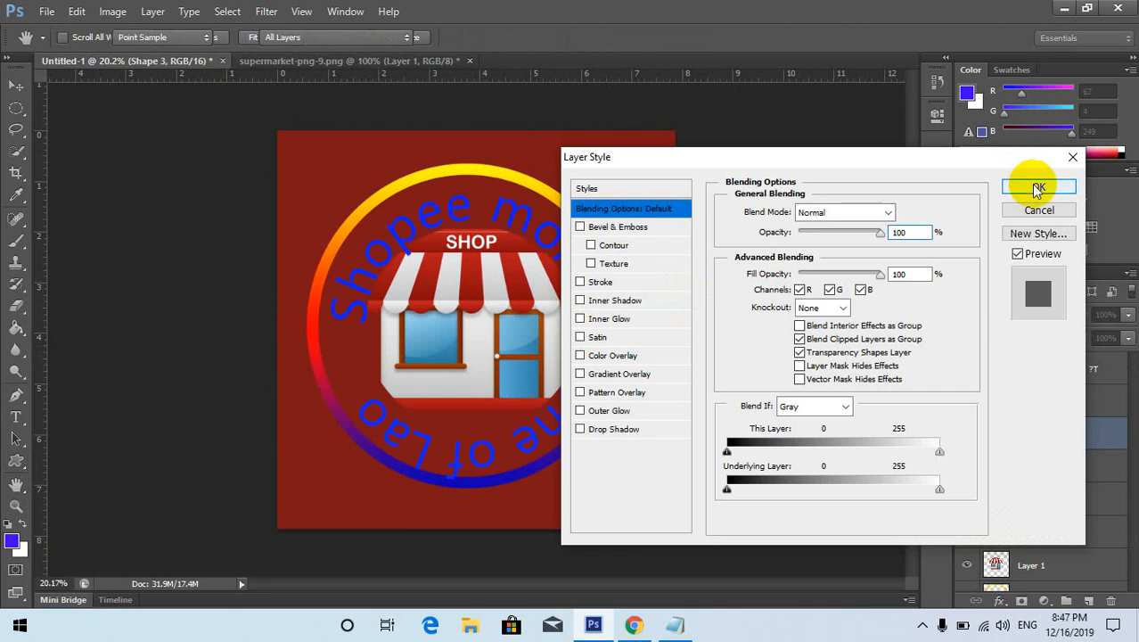
left_click(969, 94)
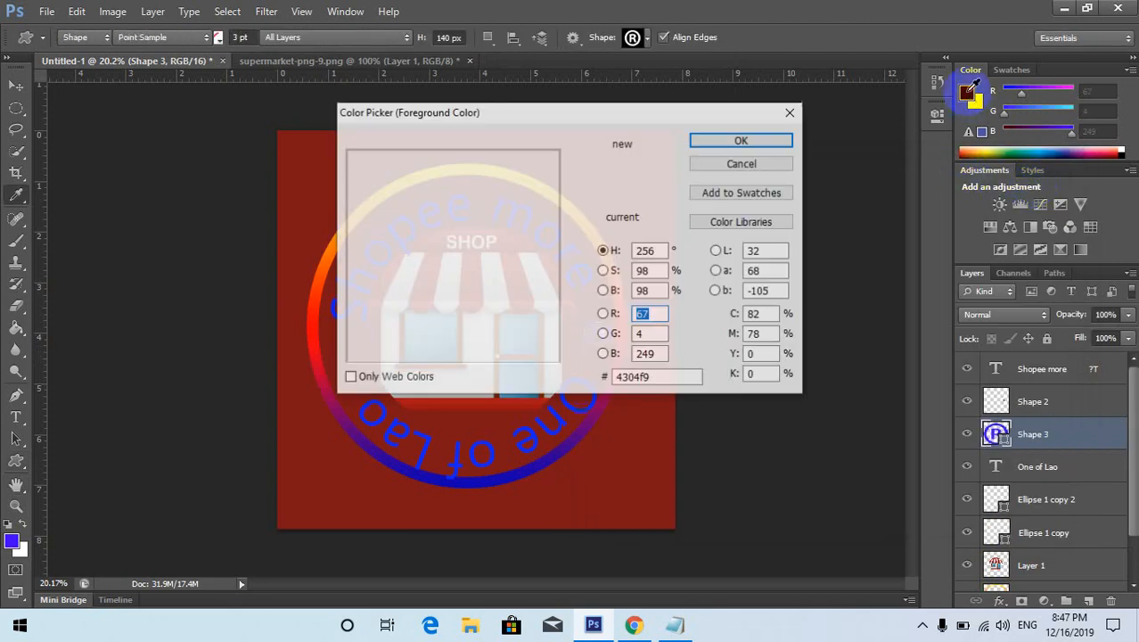
left_click(544, 156)
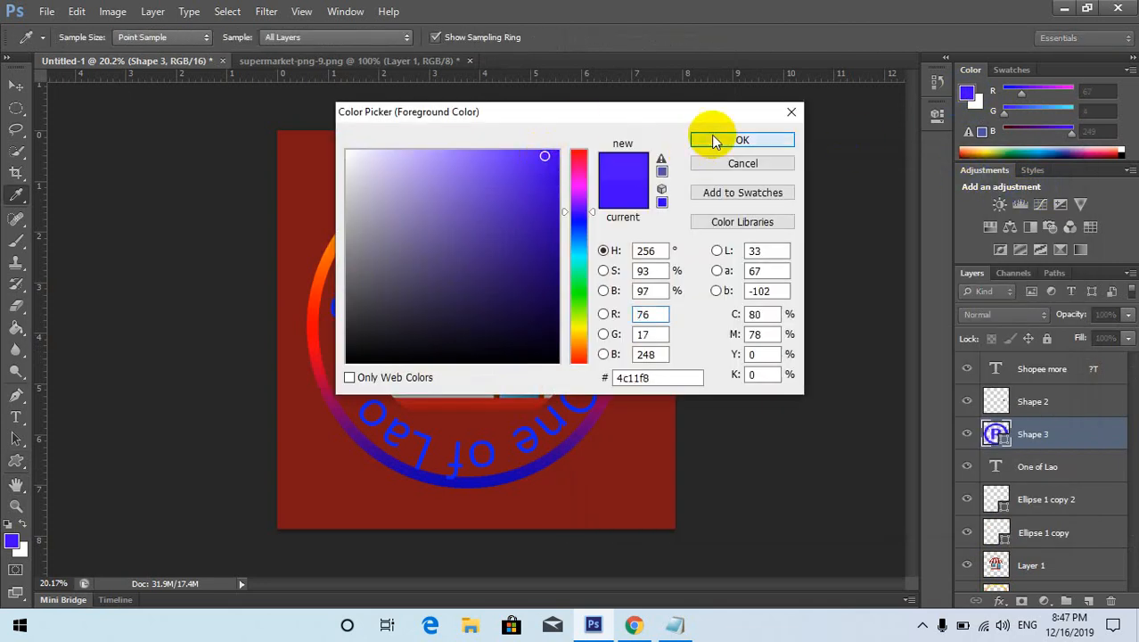
left_click(713, 140)
left_click(594, 334)
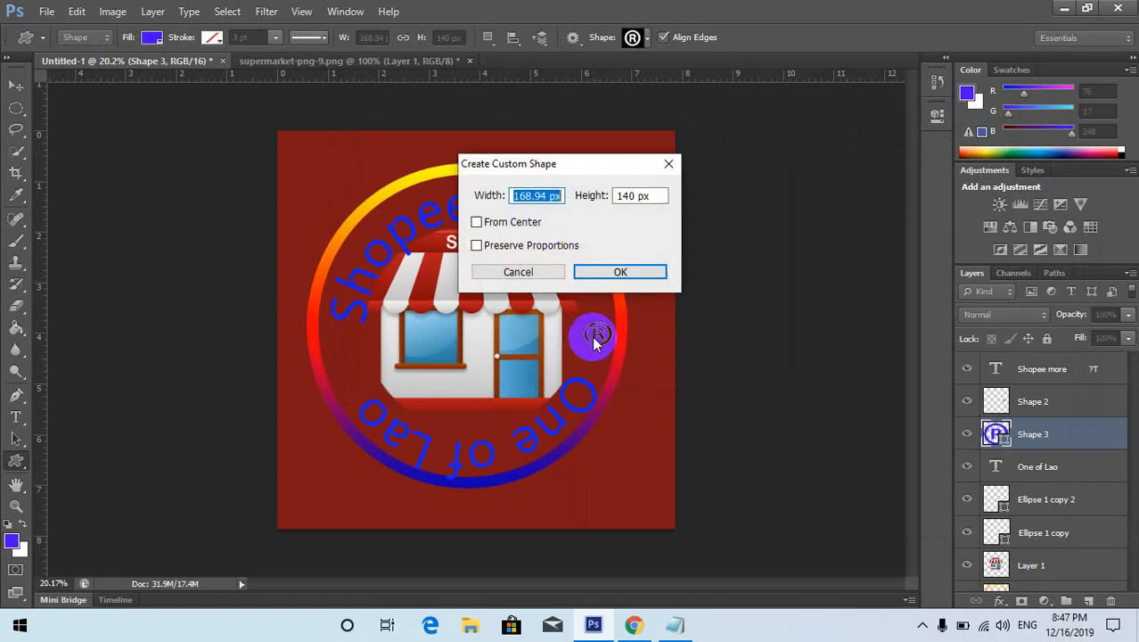
left_click(670, 158)
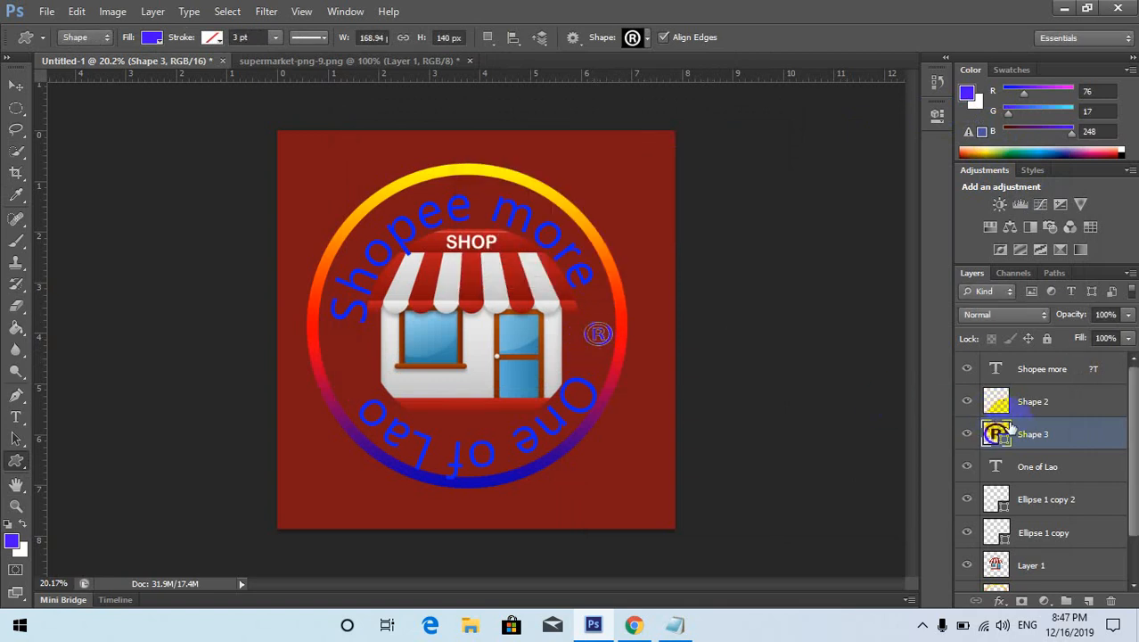
Enlarge the registered trademark shape beside the door to about 200 × 194 px.
key("ctrl+t")
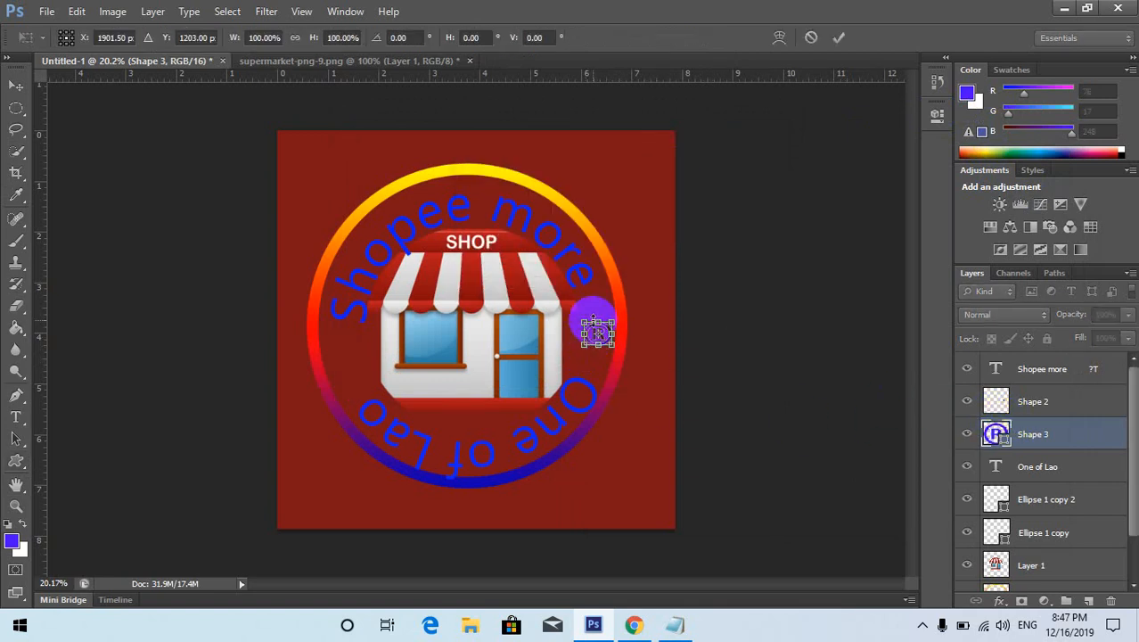
left_click_drag(593, 318, 593, 311)
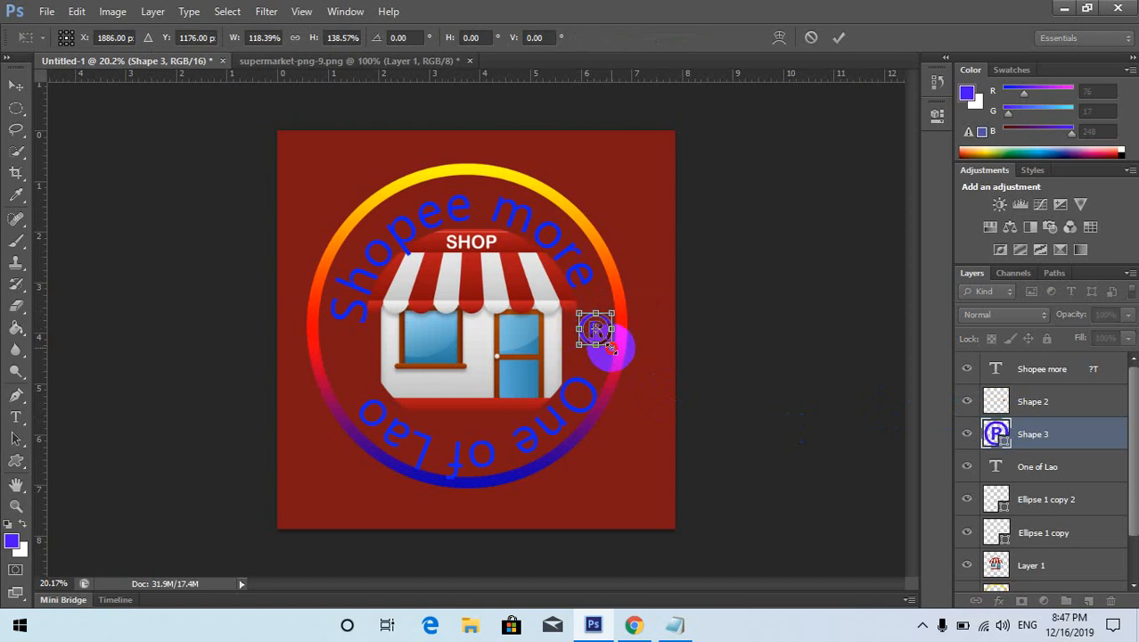
key("Return")
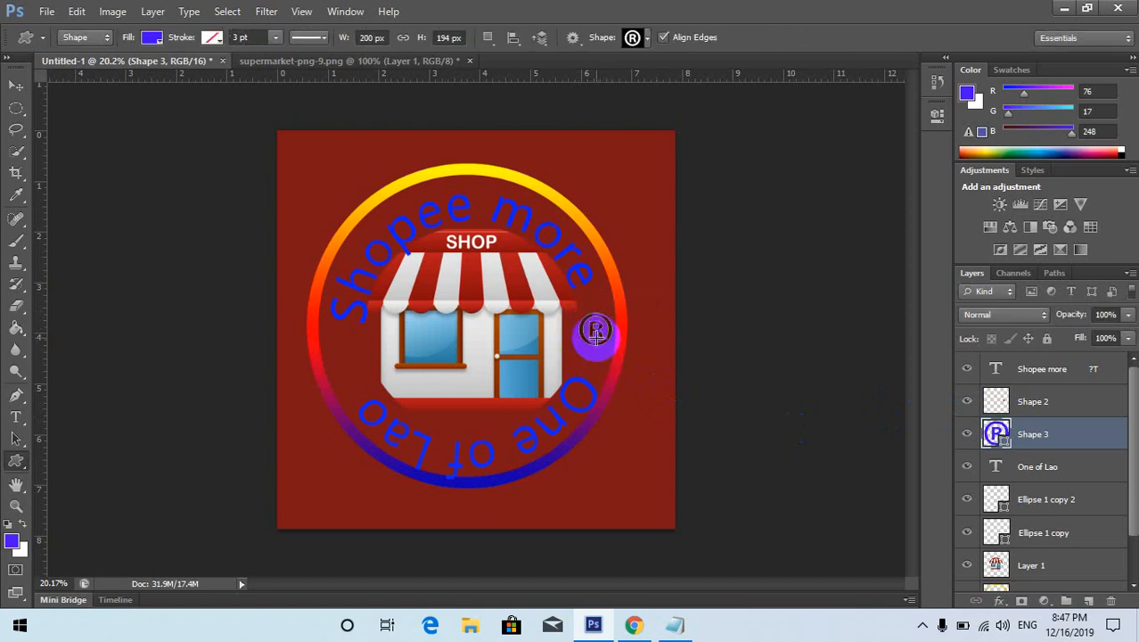
left_click(595, 332)
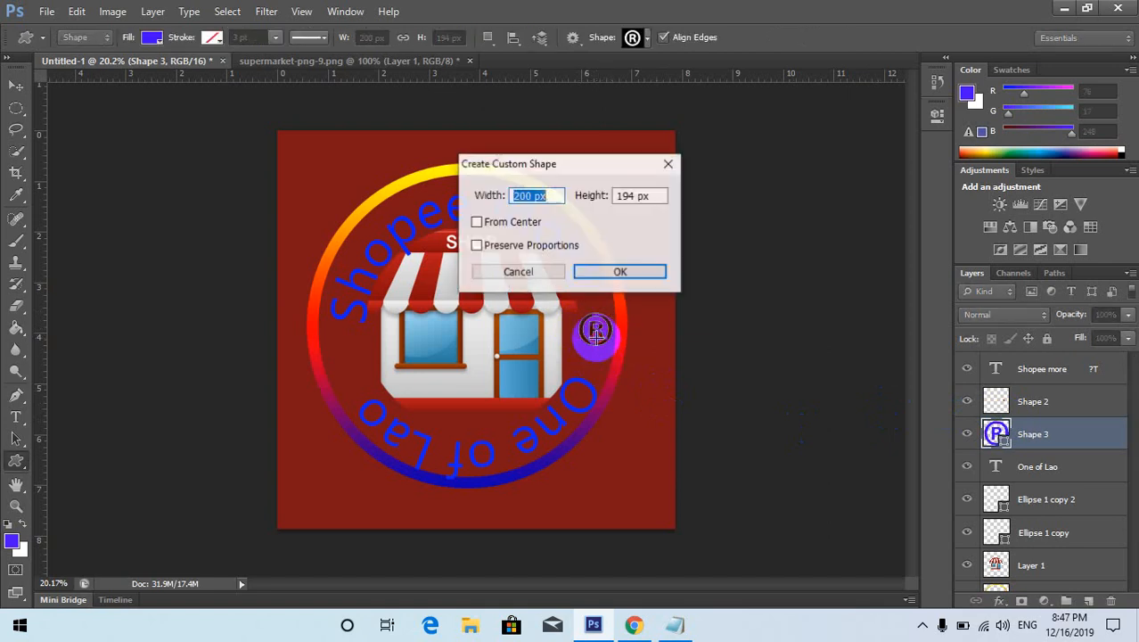
left_click(479, 225)
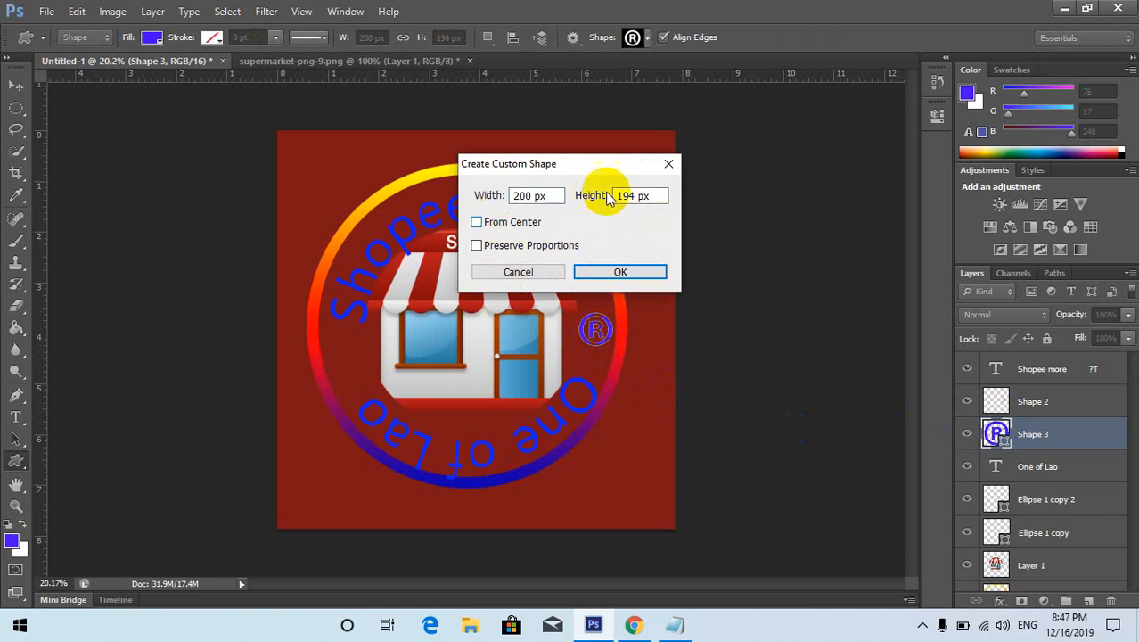
left_click(668, 163)
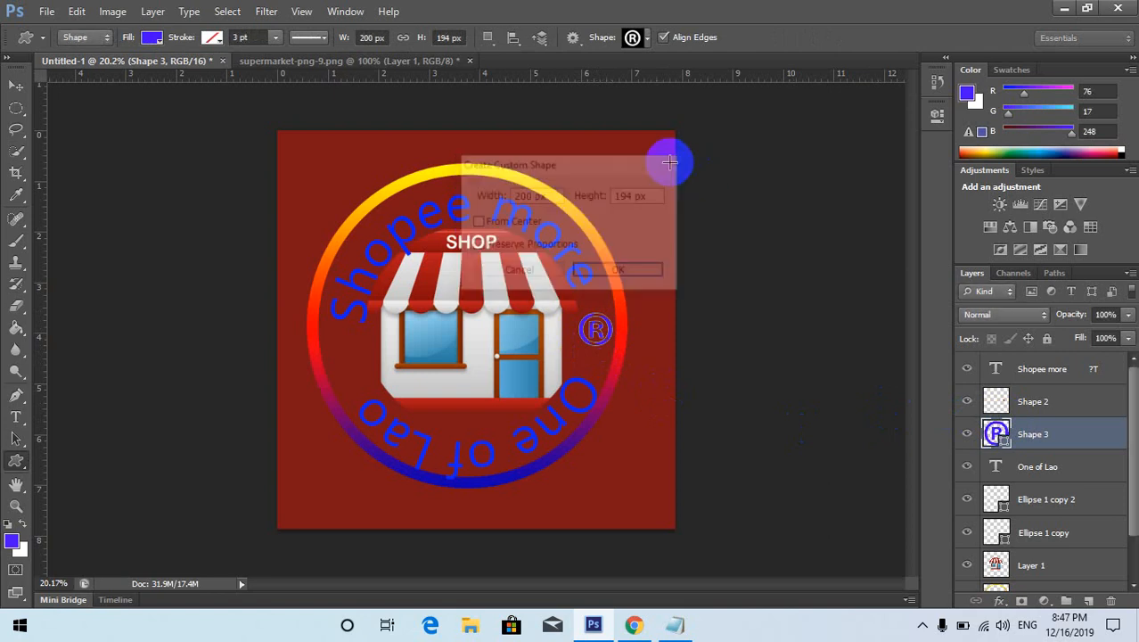
Delete the registered trademark shape and draw a fleur-de-lis about 234 × 254 px between the ring and the shop window.
left_click(1111, 601)
left_click(536, 239)
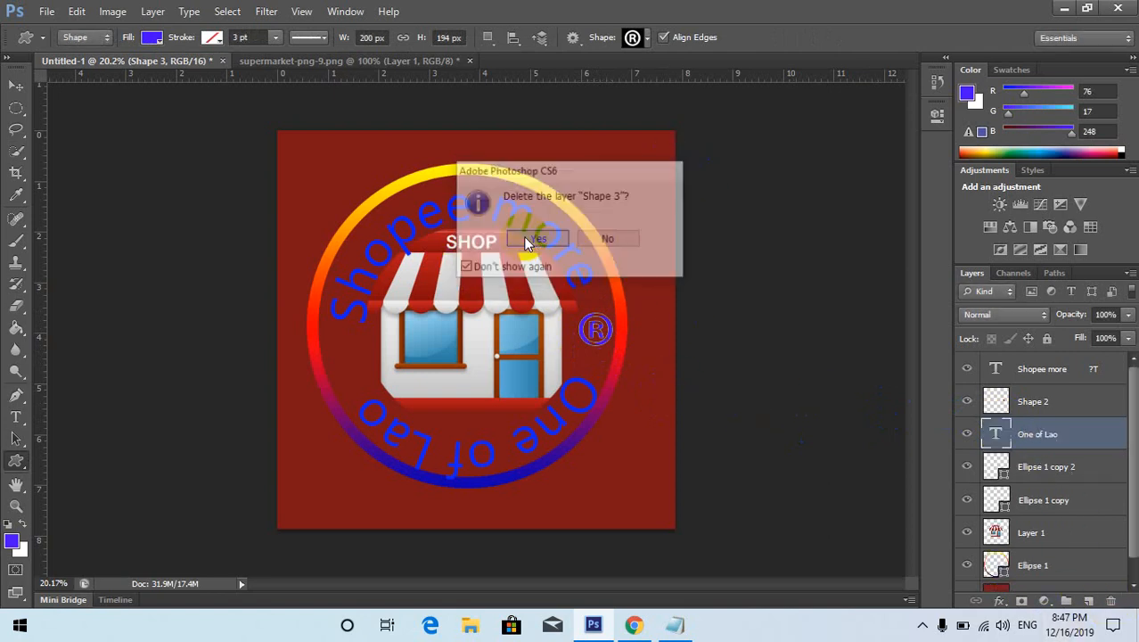
left_click(631, 39)
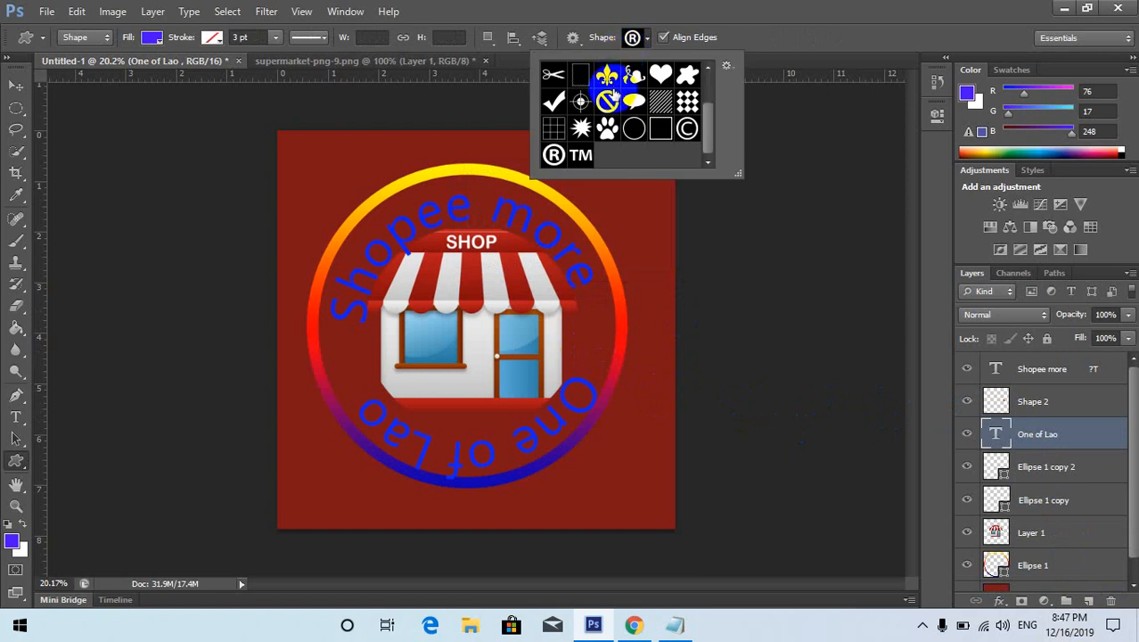
left_click(334, 339)
left_click_drag(325, 341, 362, 383)
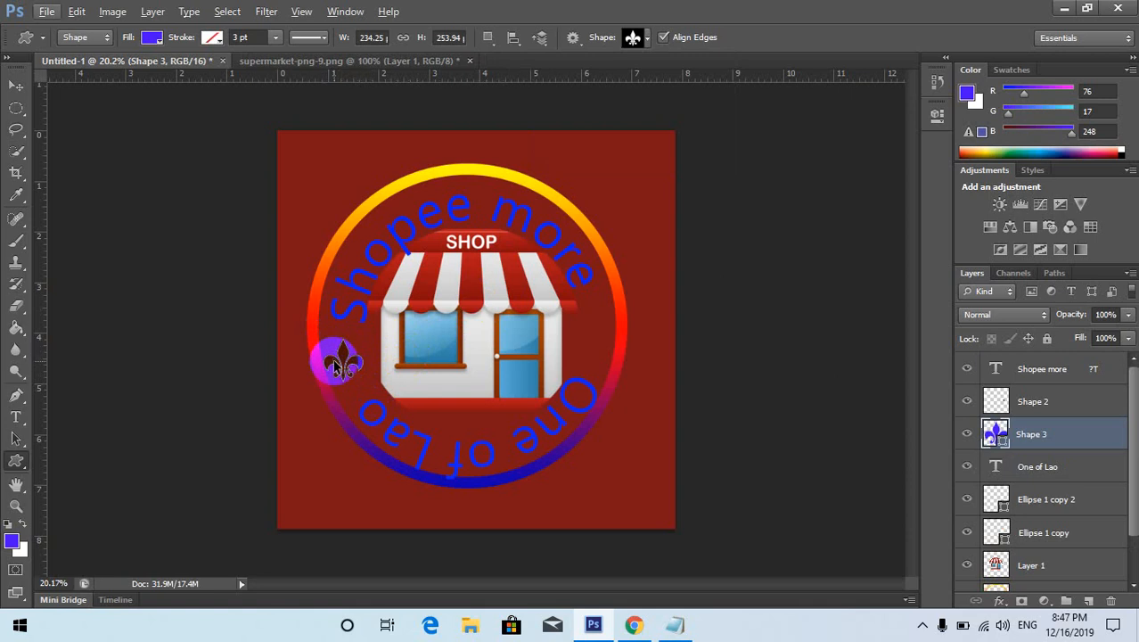
Duplicate the fleur-de-lis into the gap between the shop door and the ring, and try to adjust the copy's position.
left_click_drag(341, 376, 593, 356)
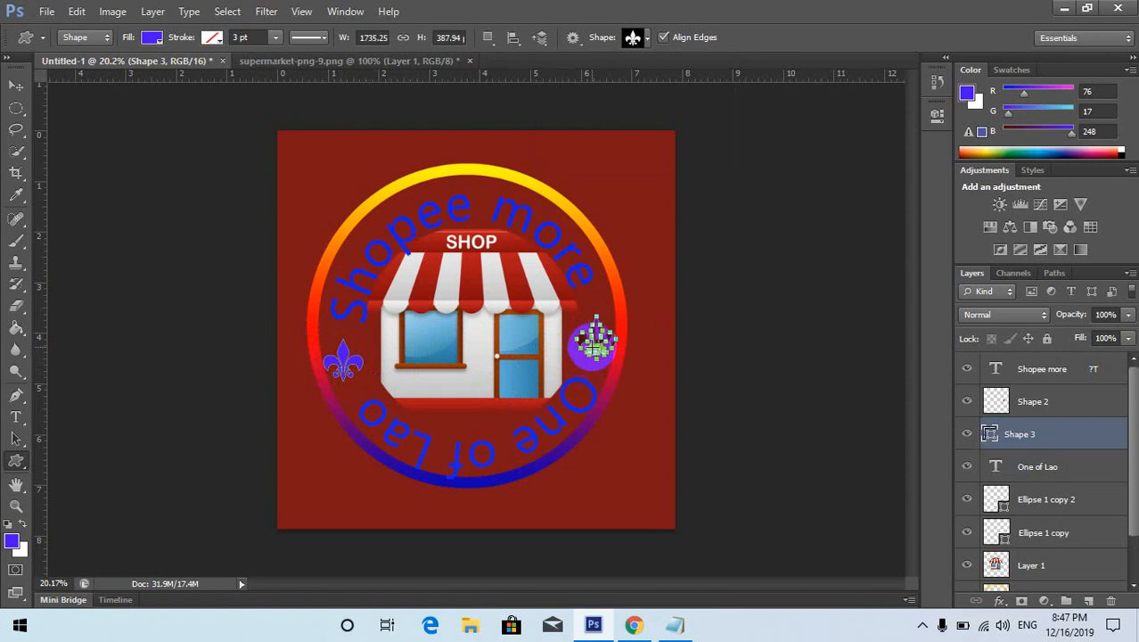
left_click_drag(594, 338, 554, 299)
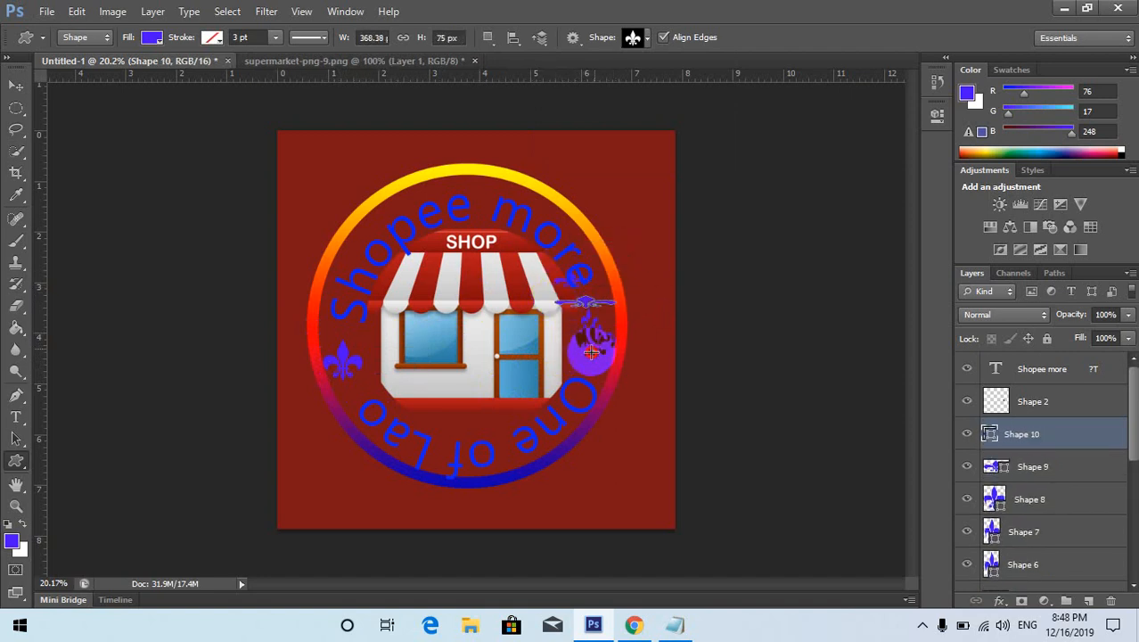
left_click_drag(599, 349, 548, 379)
left_click_drag(640, 374, 544, 315)
mouse_move(638, 353)
left_mouse_down()
mouse_move(603, 333)
mouse_move(581, 347)
mouse_move(561, 301)
left_mouse_up()
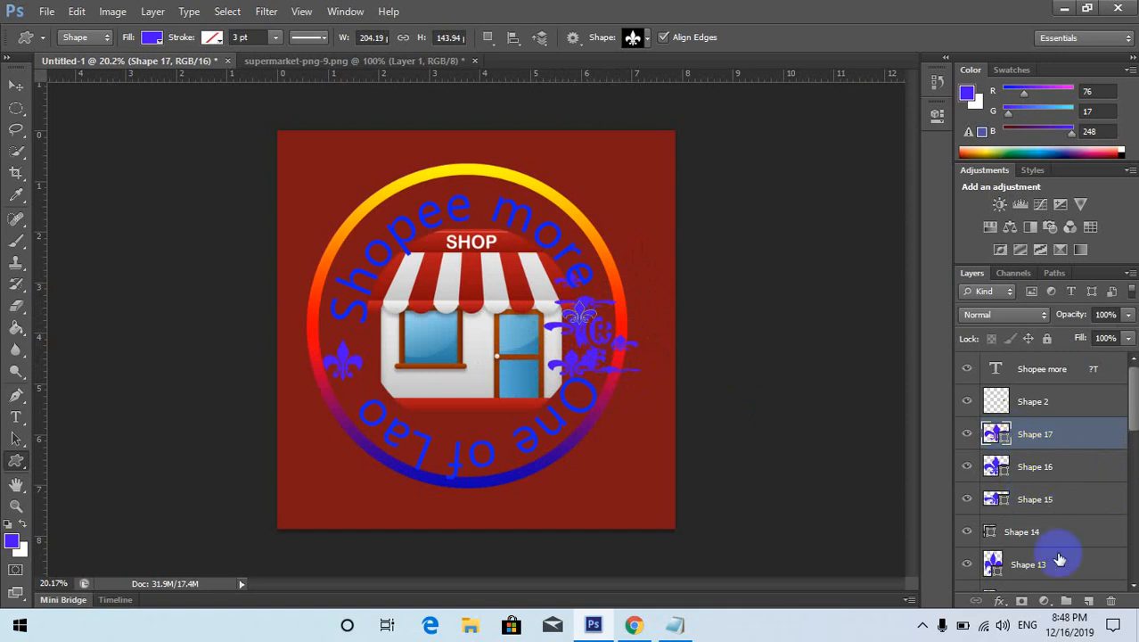
Delete all the stray fleur-de-lis layers from Shape 17 down to Shape 3.
left_click(1113, 600)
left_click(1113, 600)
left_click(1114, 599)
left_click(1113, 599)
left_click(1113, 600)
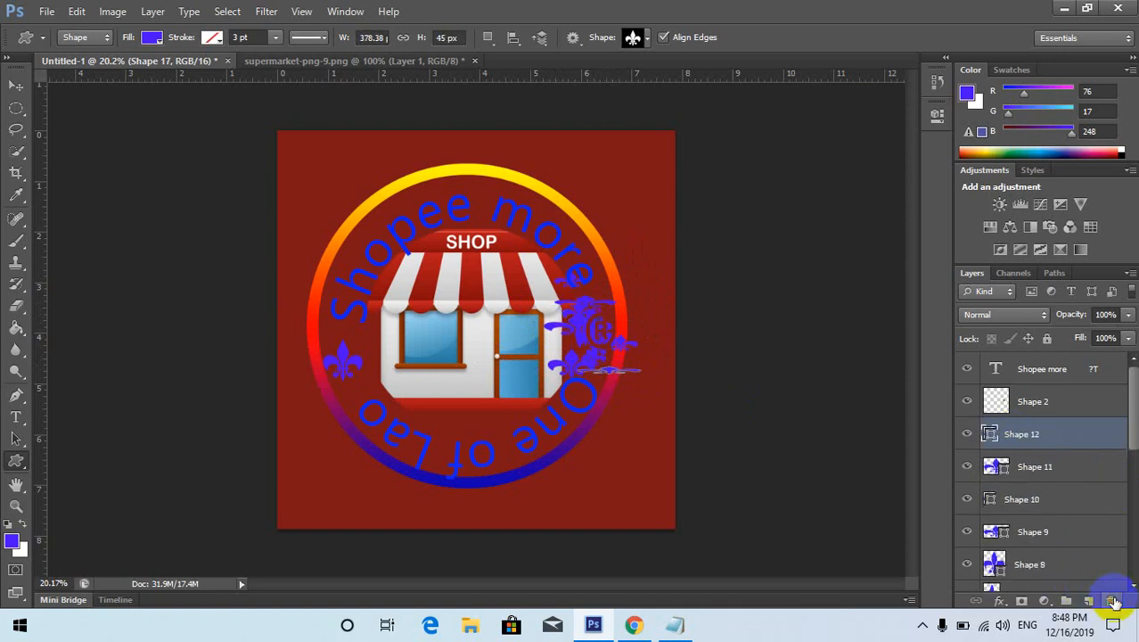
left_click(1113, 600)
left_click(1113, 600)
left_click(1113, 600)
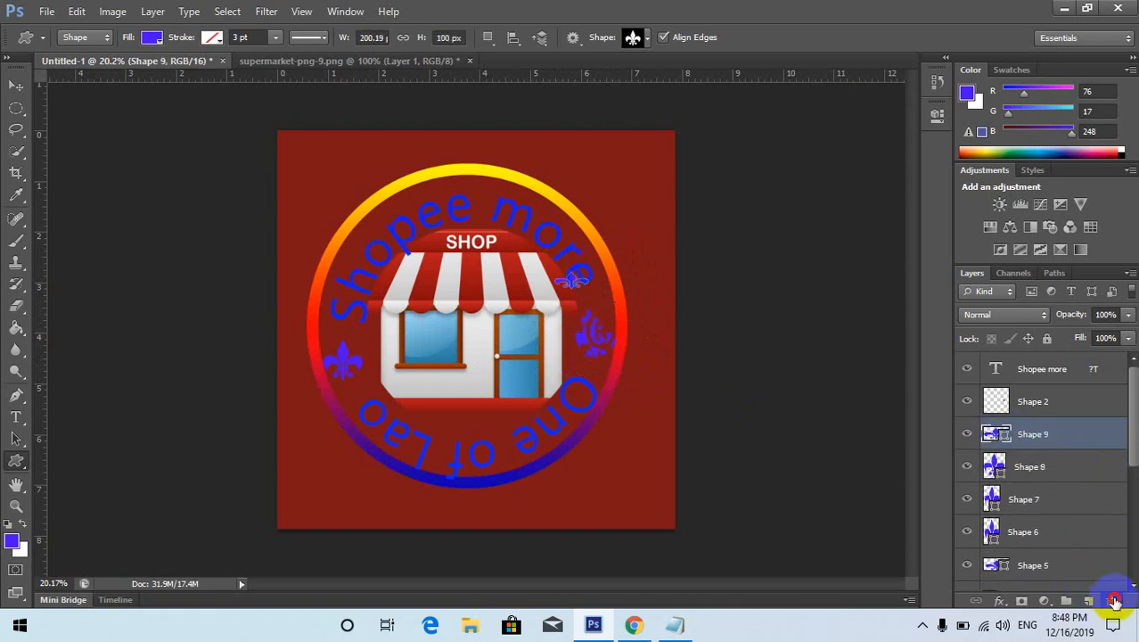
left_click(1113, 600)
left_click(1113, 599)
left_click(1113, 600)
left_click(1113, 599)
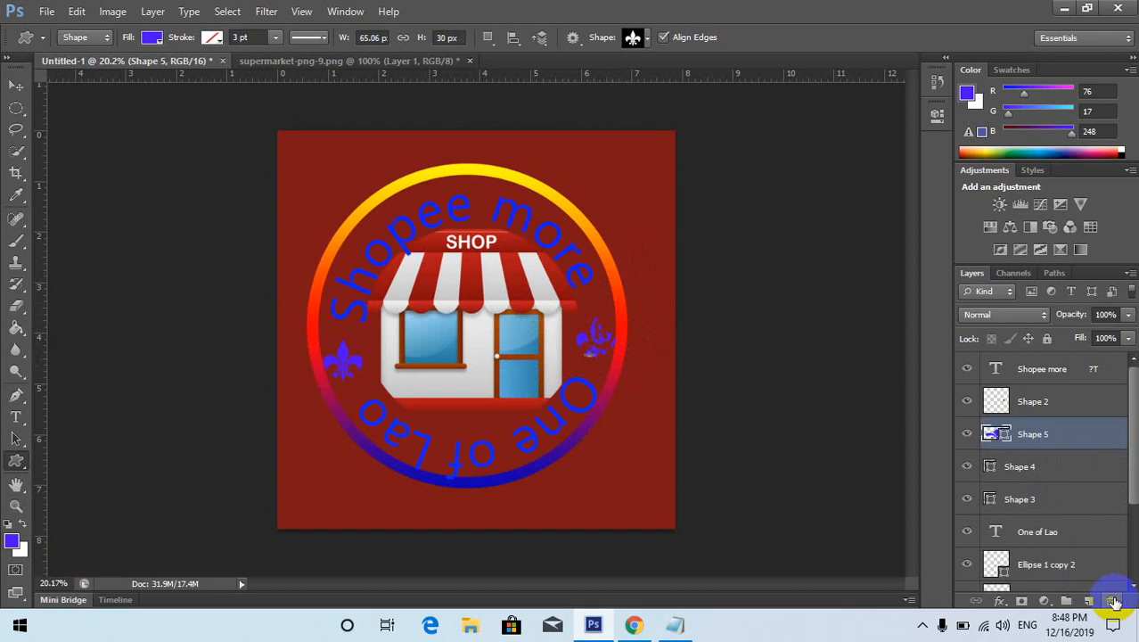
left_click(1113, 600)
left_click(1113, 599)
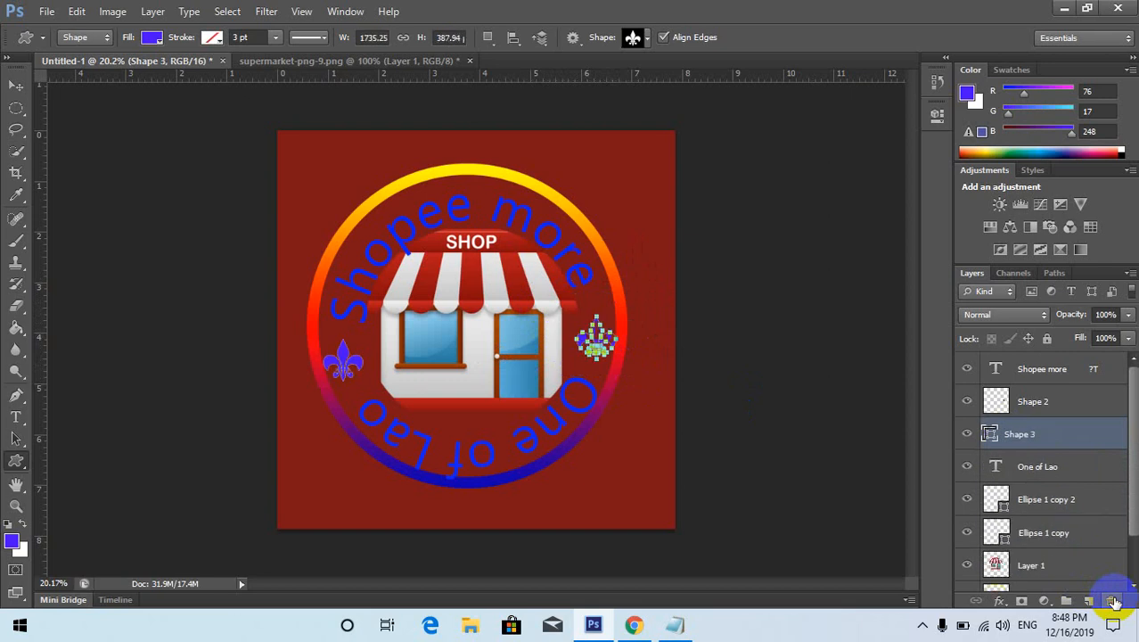
left_click(1113, 600)
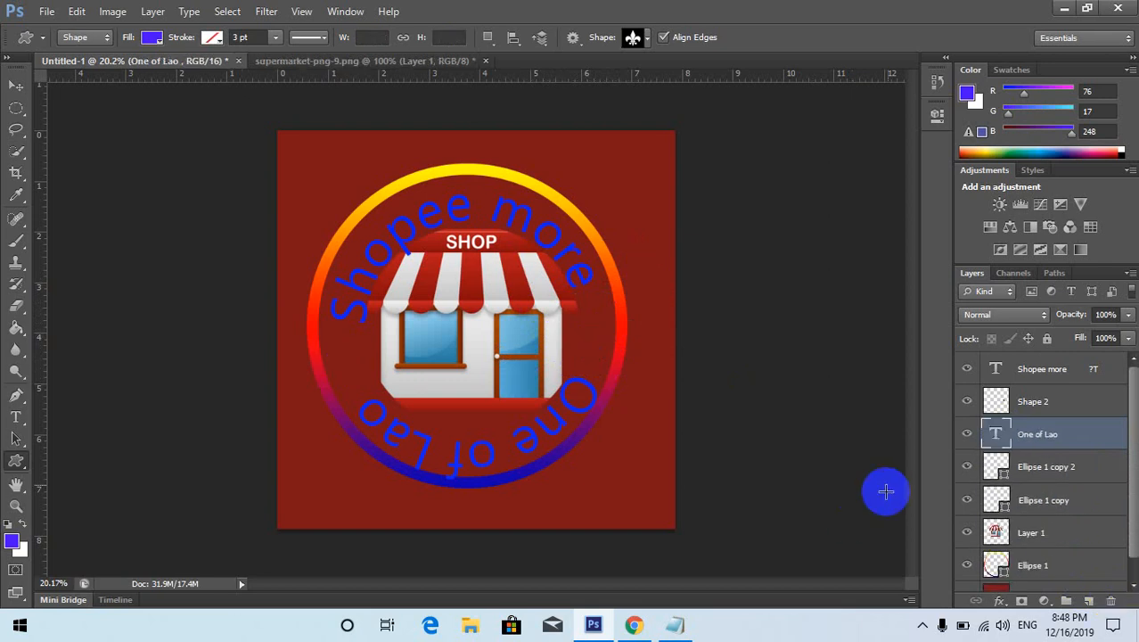
Draw a fleur-de-lis about 204 × 234 px beside the window and a registered trademark shape about 144 × 175 px beside the door.
left_click(635, 36)
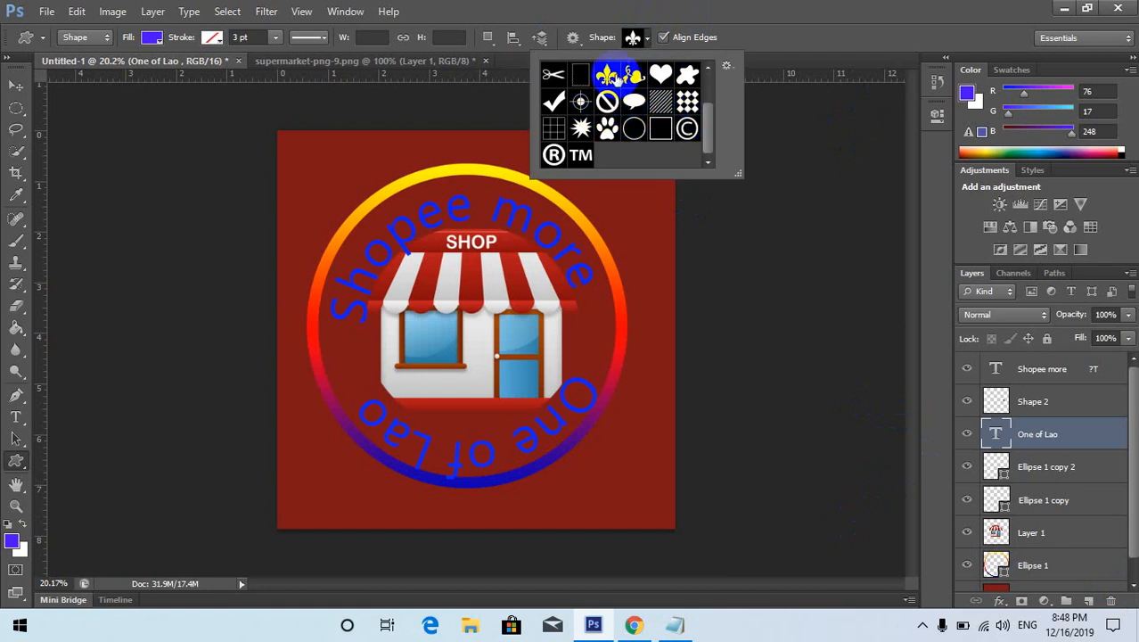
left_click_drag(334, 345, 366, 380)
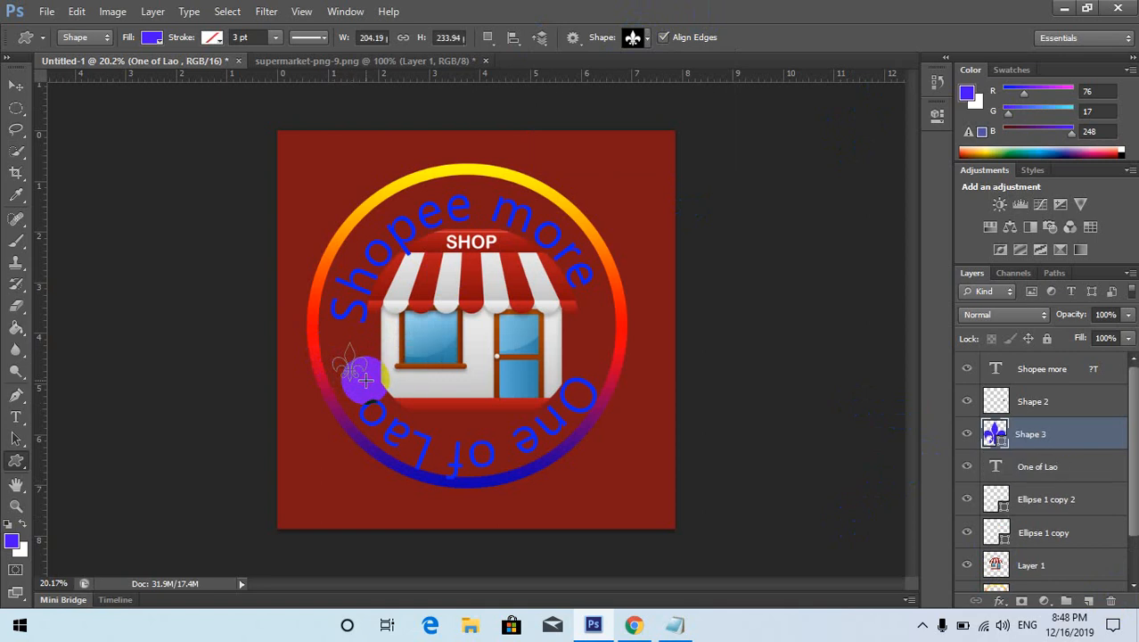
left_click(648, 38)
left_click(553, 155)
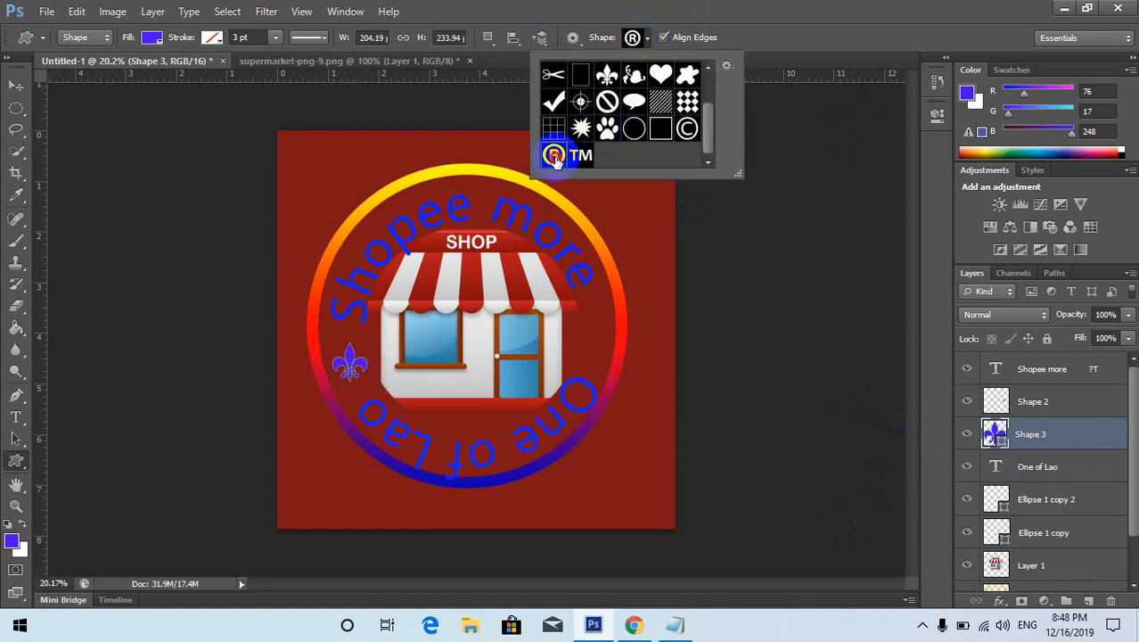
left_click_drag(583, 325, 608, 352)
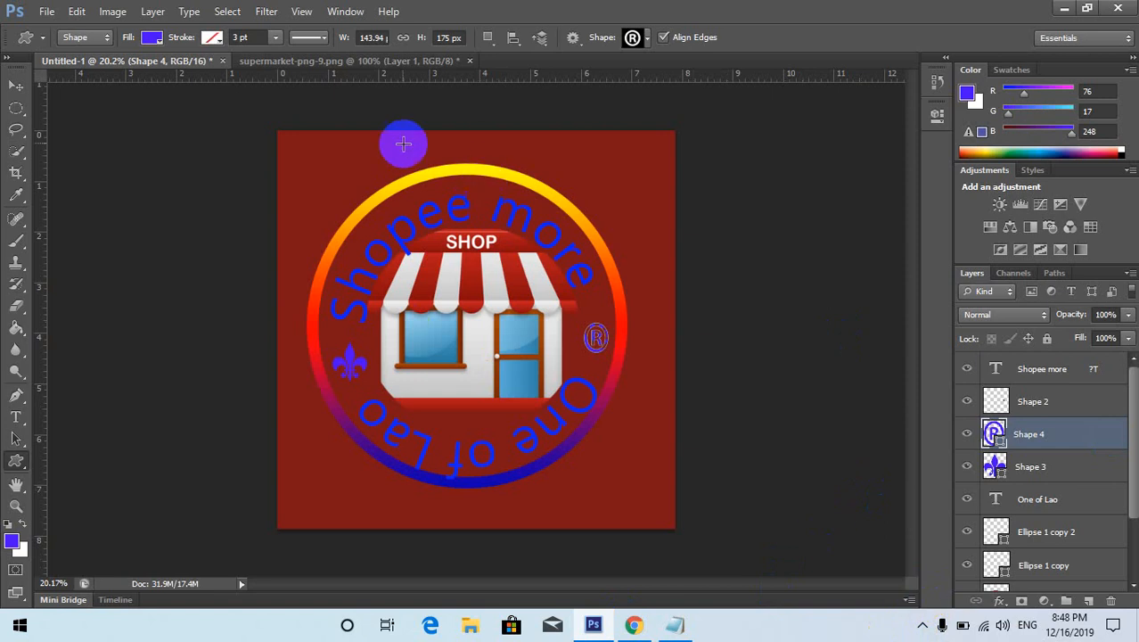
Save the logo to the Desktop as a JPEG named Untitled-1 with quality 8 (High) and Baseline ("Standard") format.
left_click(46, 12)
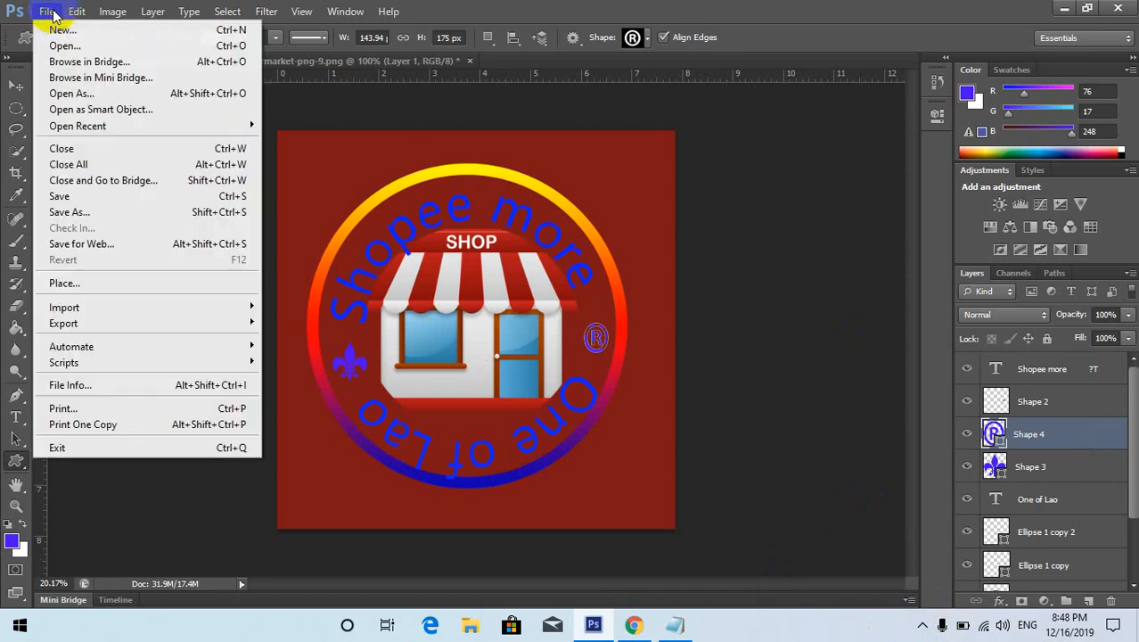
left_click(74, 196)
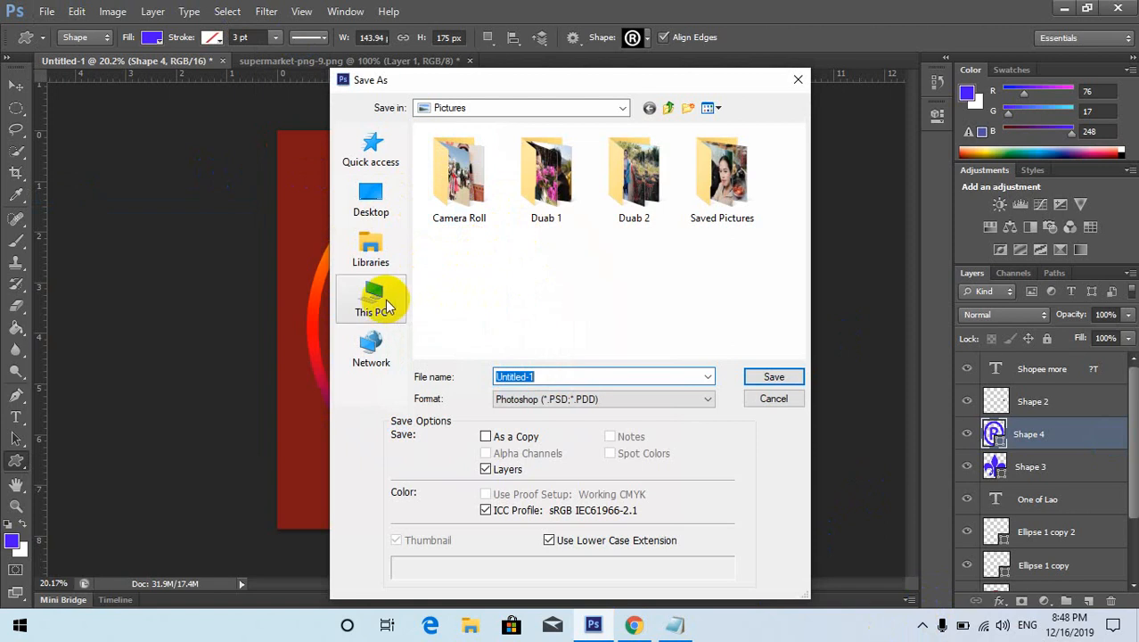
left_click(371, 198)
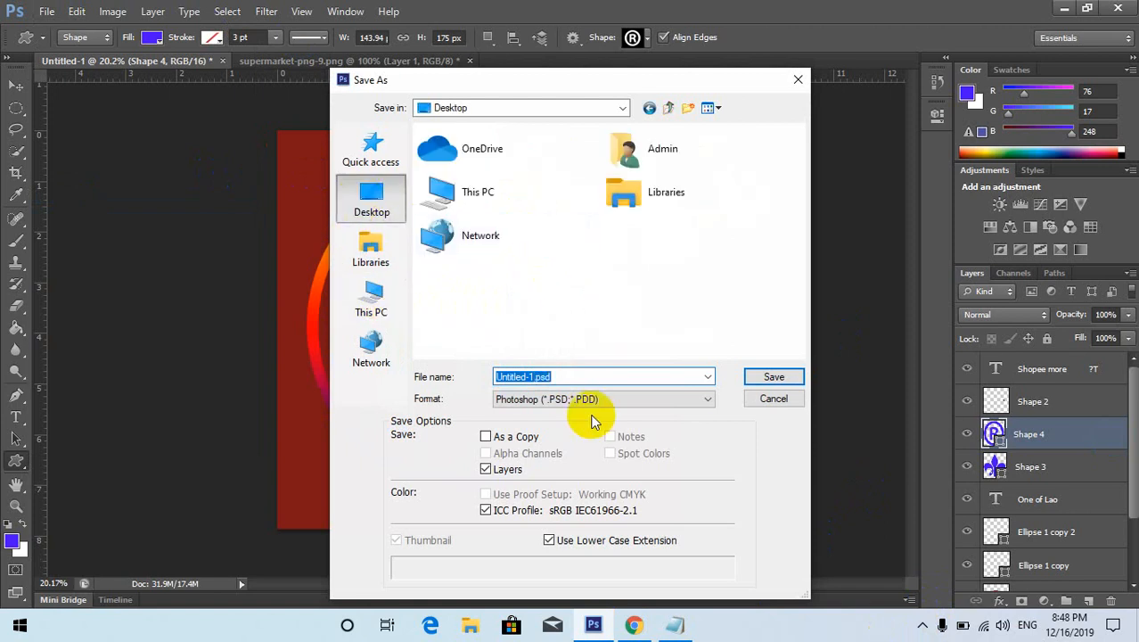
left_click(631, 400)
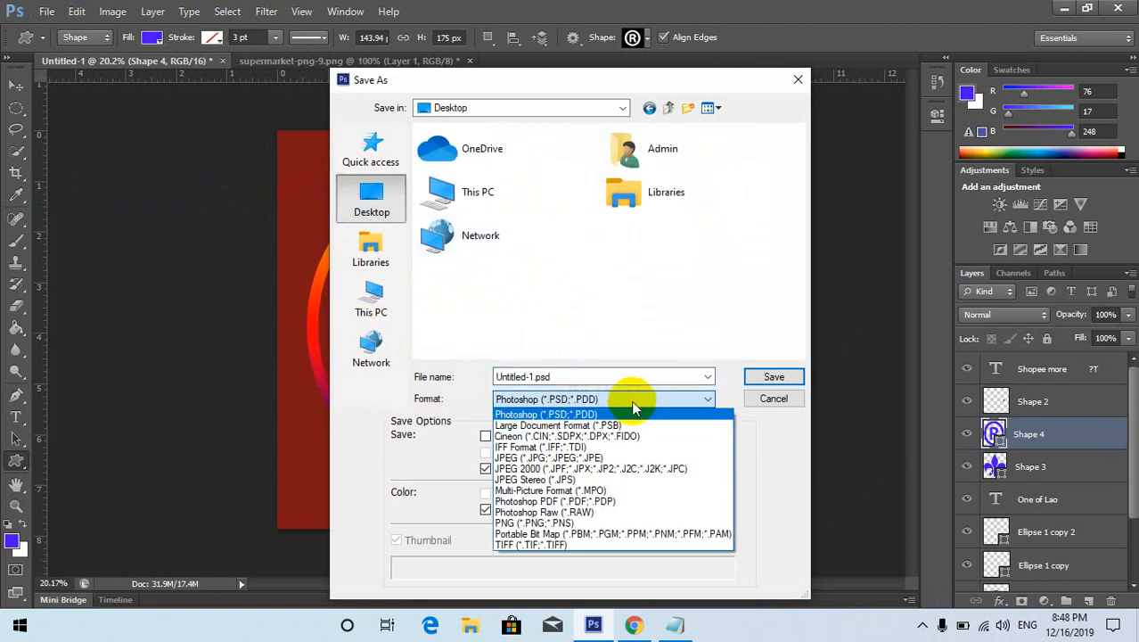
left_click(615, 458)
left_click(772, 377)
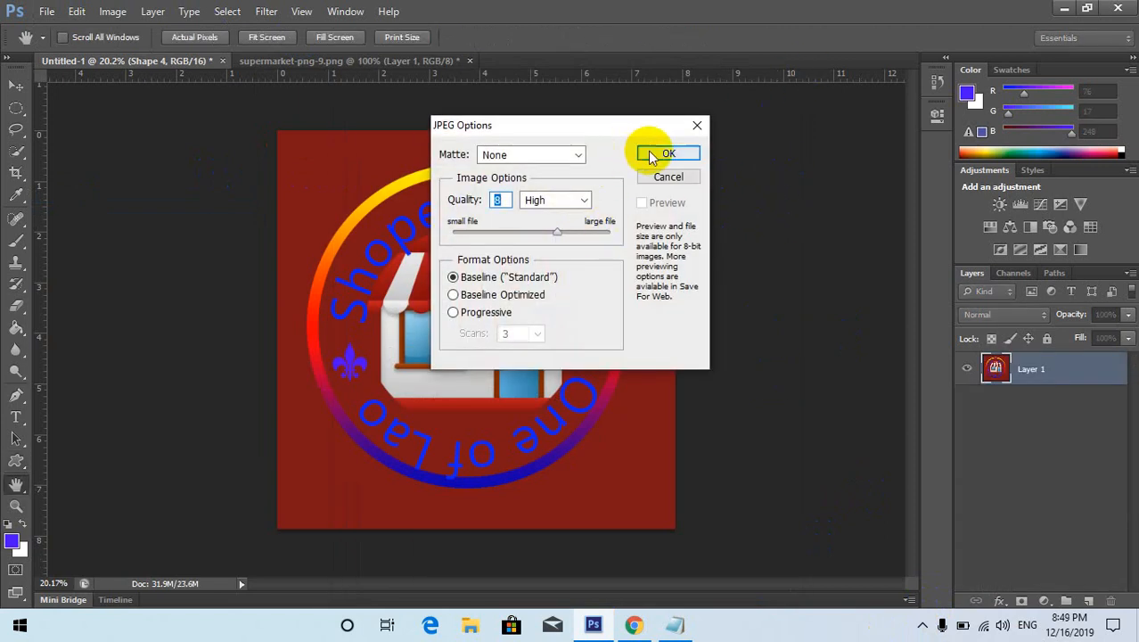
left_click(651, 155)
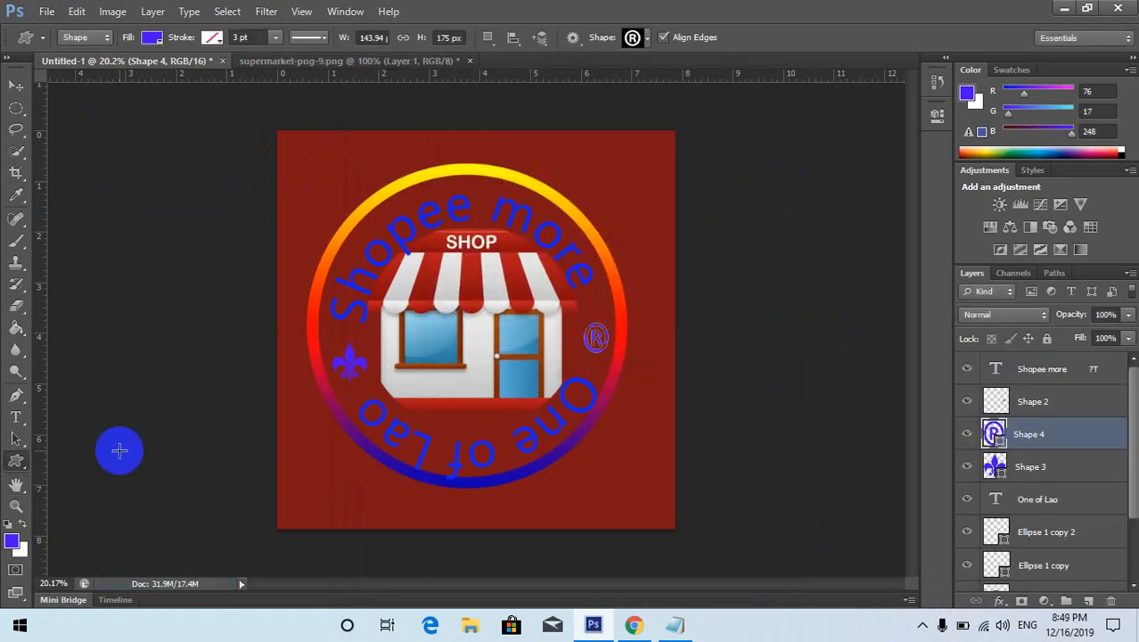
Minimize the open Photoshop, browser and Notepad windows and view the saved Untitled-1 image from the desktop in the photo viewer.
left_click(1073, 9)
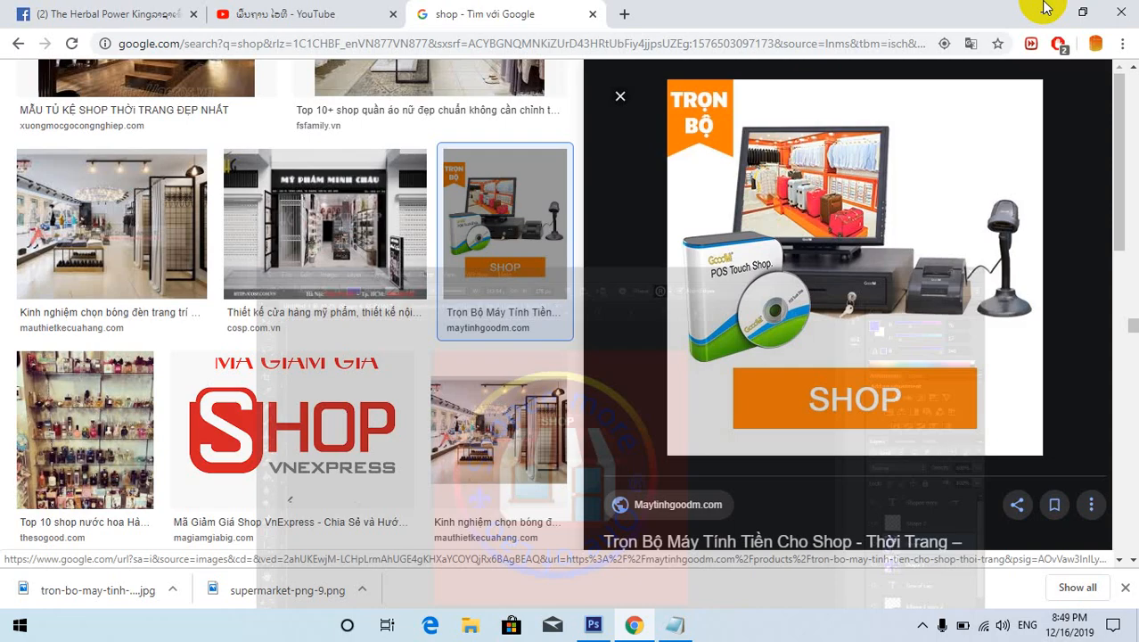
left_click(1052, 7)
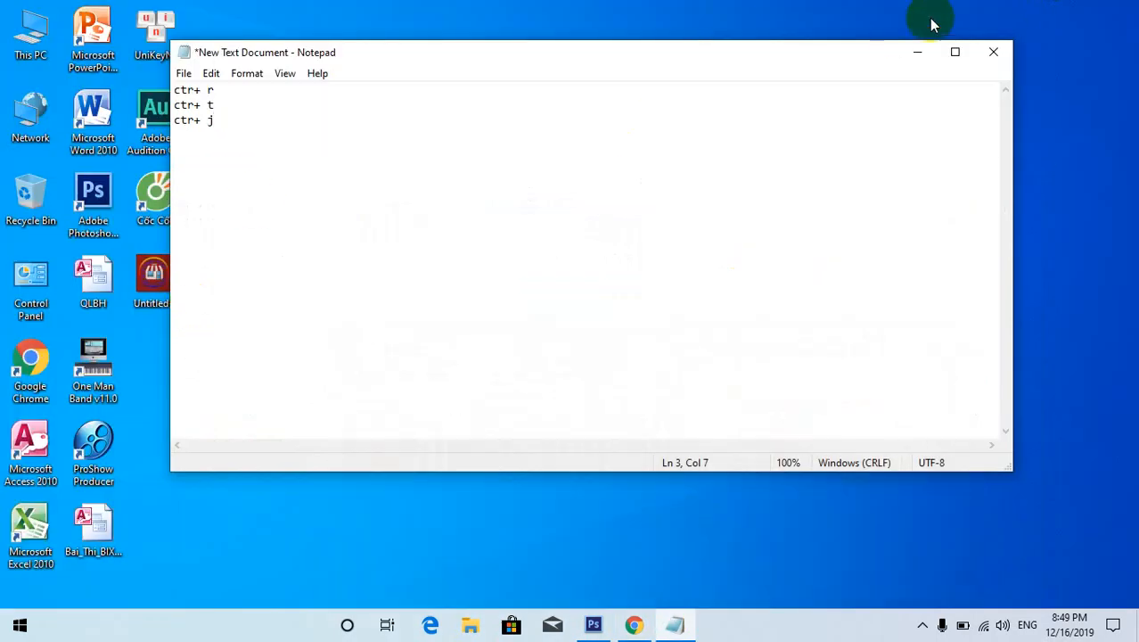
left_click(918, 53)
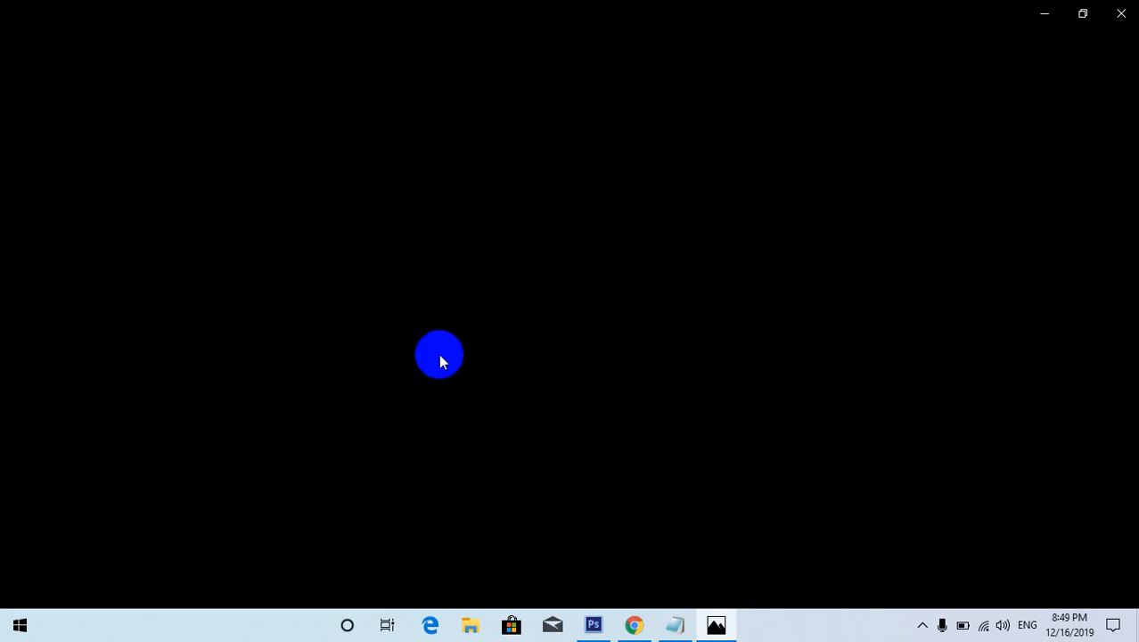
left_click(1045, 13)
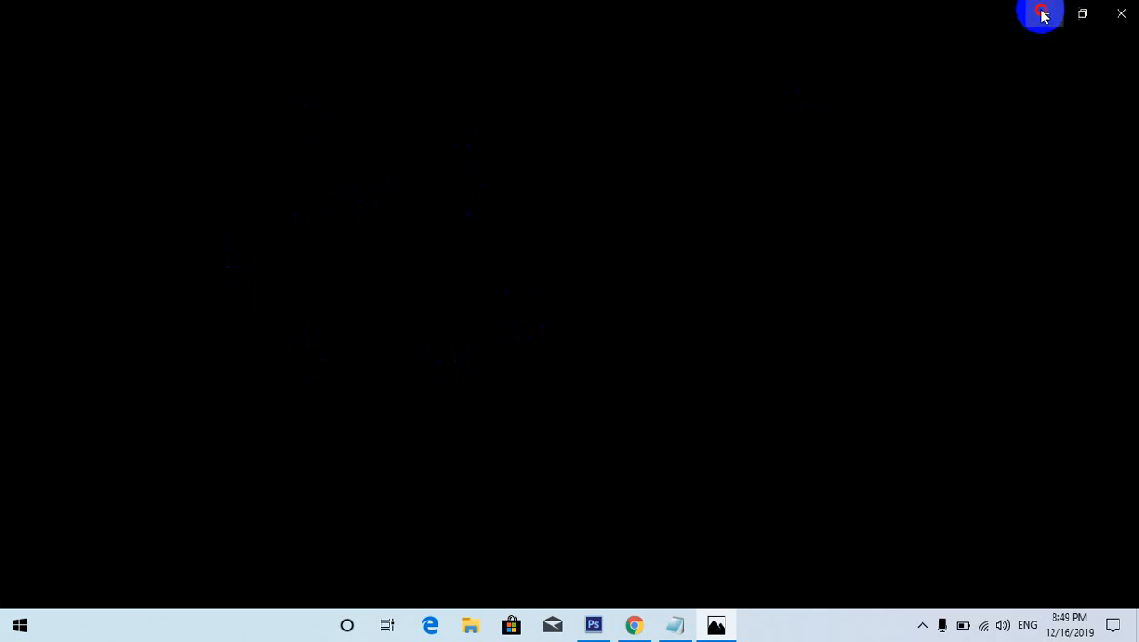
left_click(165, 283)
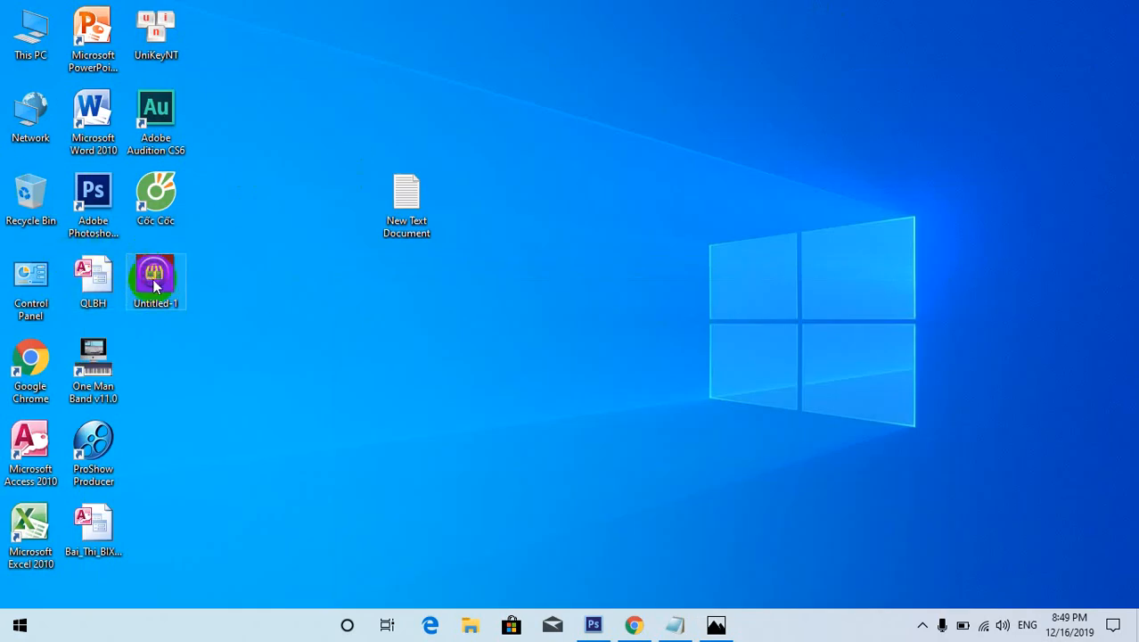
left_click(922, 628)
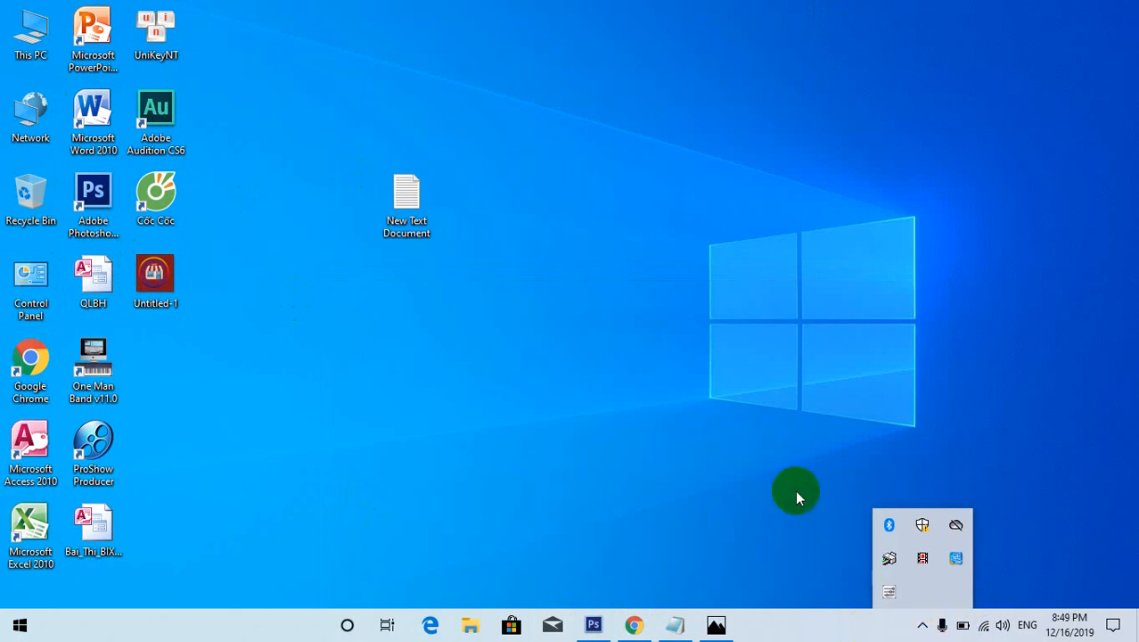